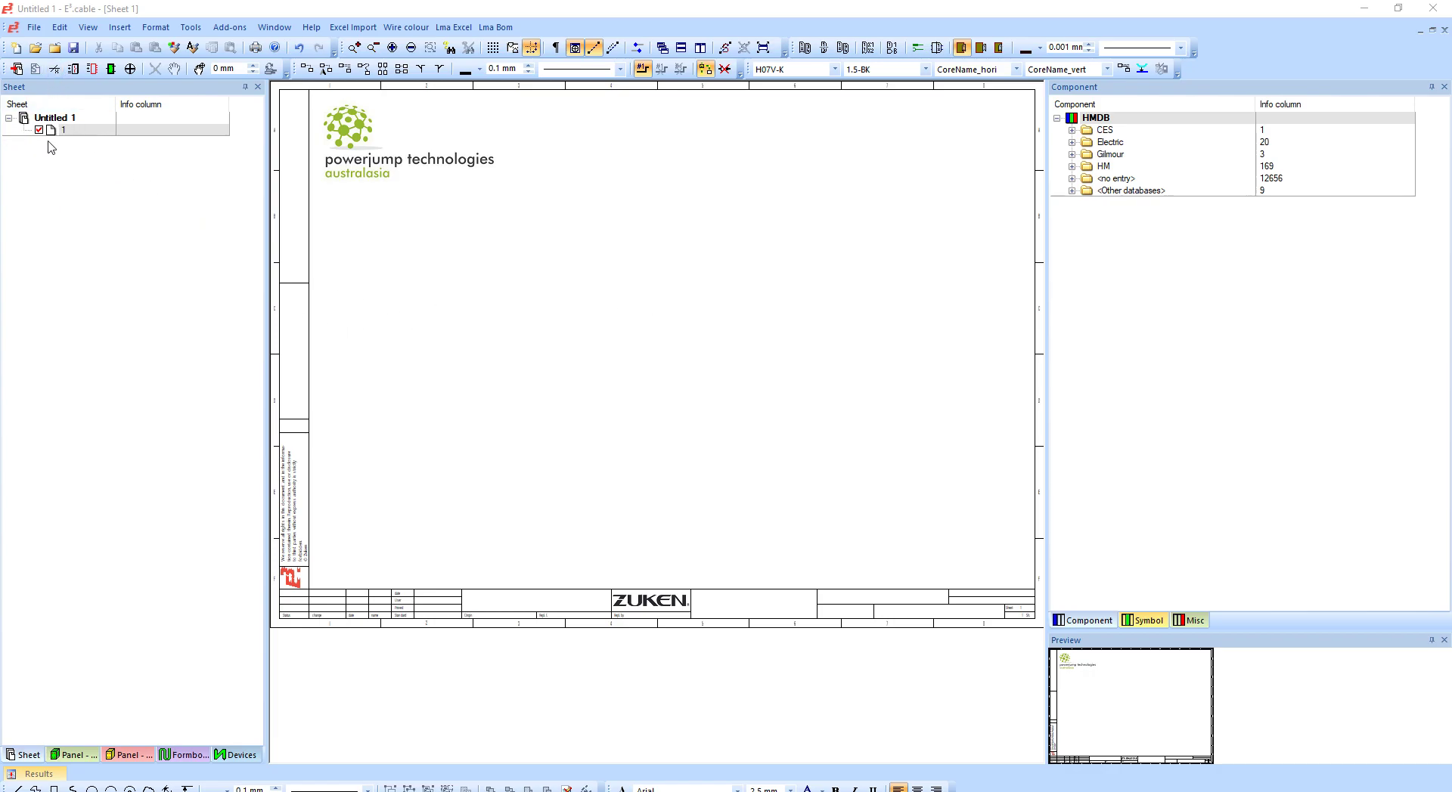
Step: Insert Sheet 2 into the Untitled 1 project with the same title-block frame
left_click(16, 53)
left_click(659, 481)
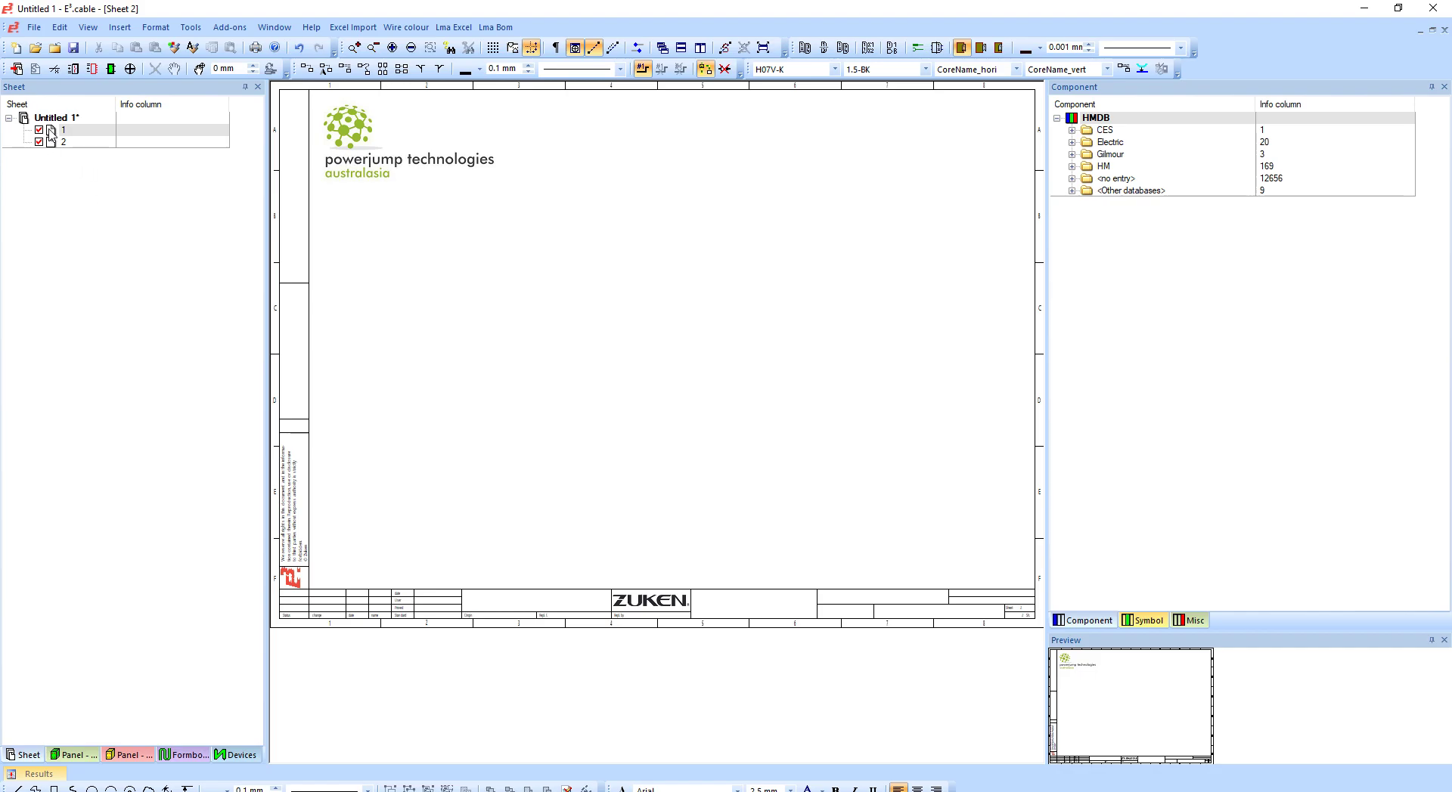
right_click(58, 120)
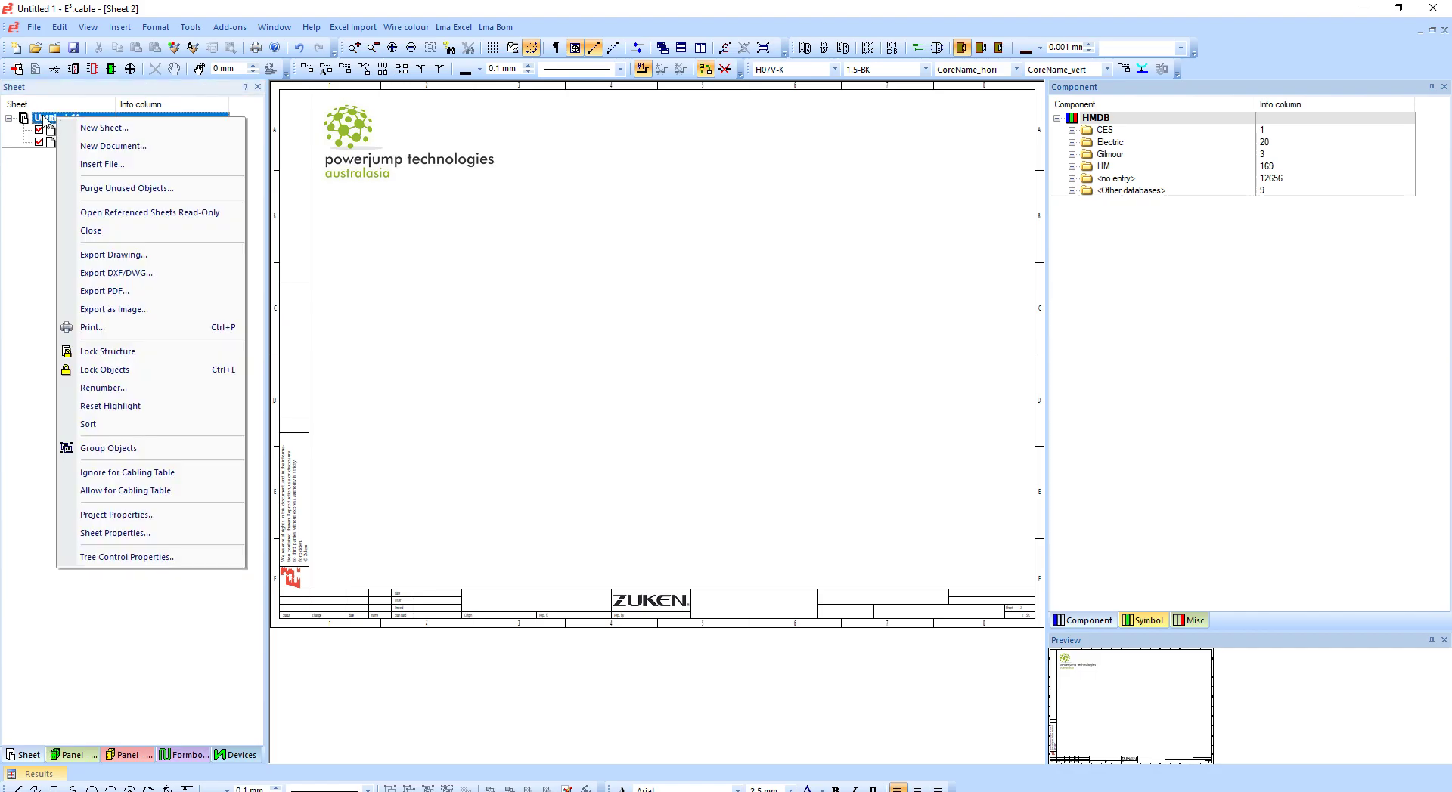
left_click(180, 557)
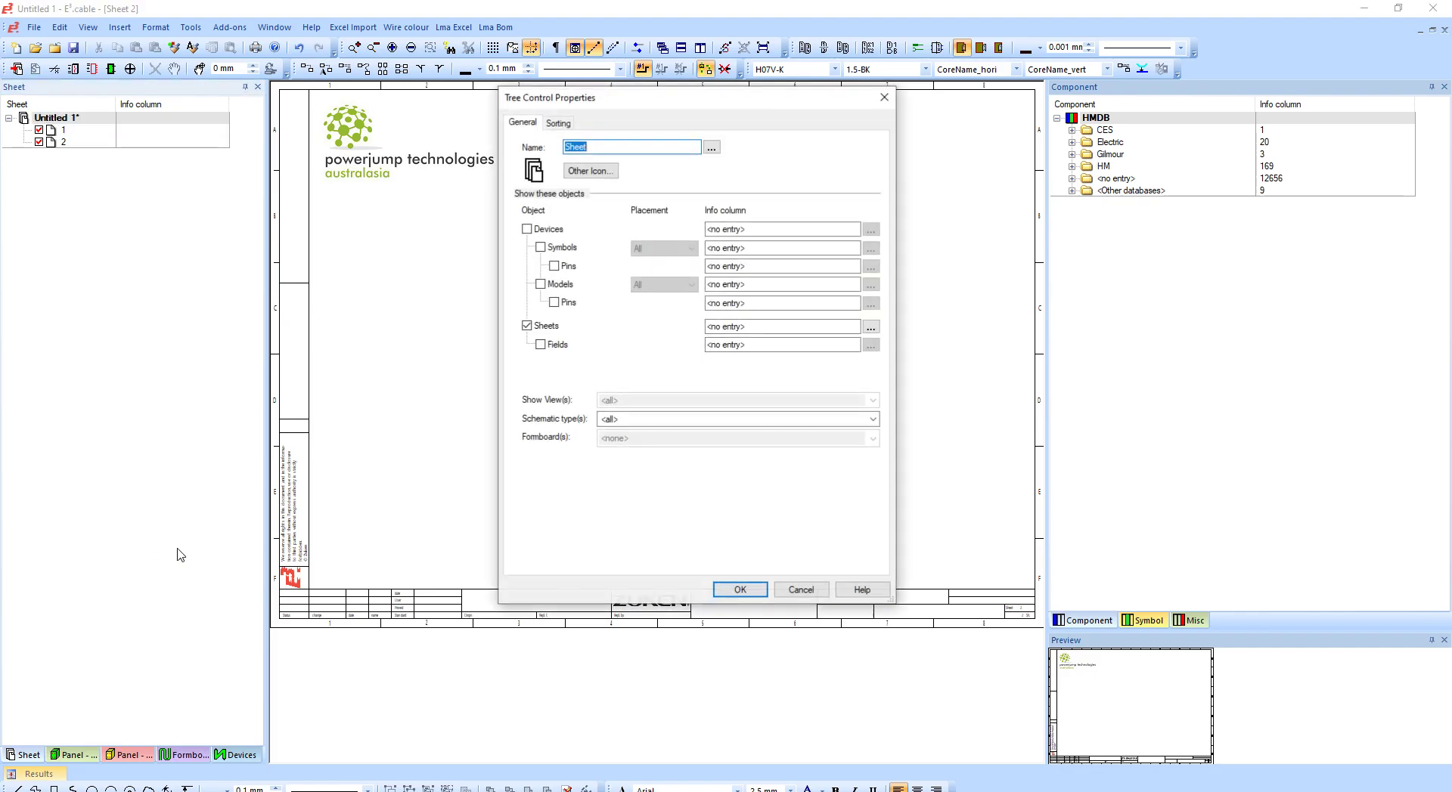
left_click(558, 122)
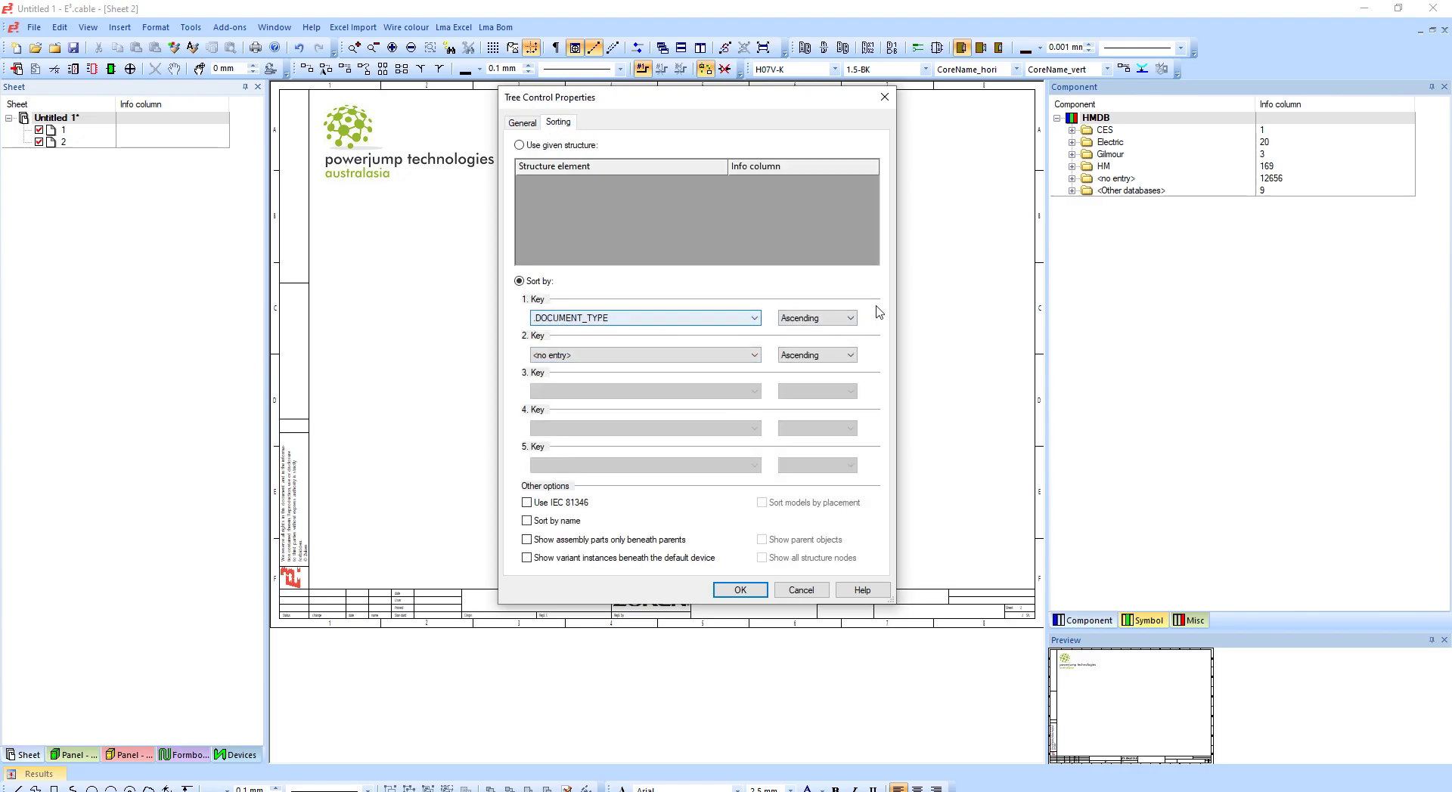
left_click(753, 318)
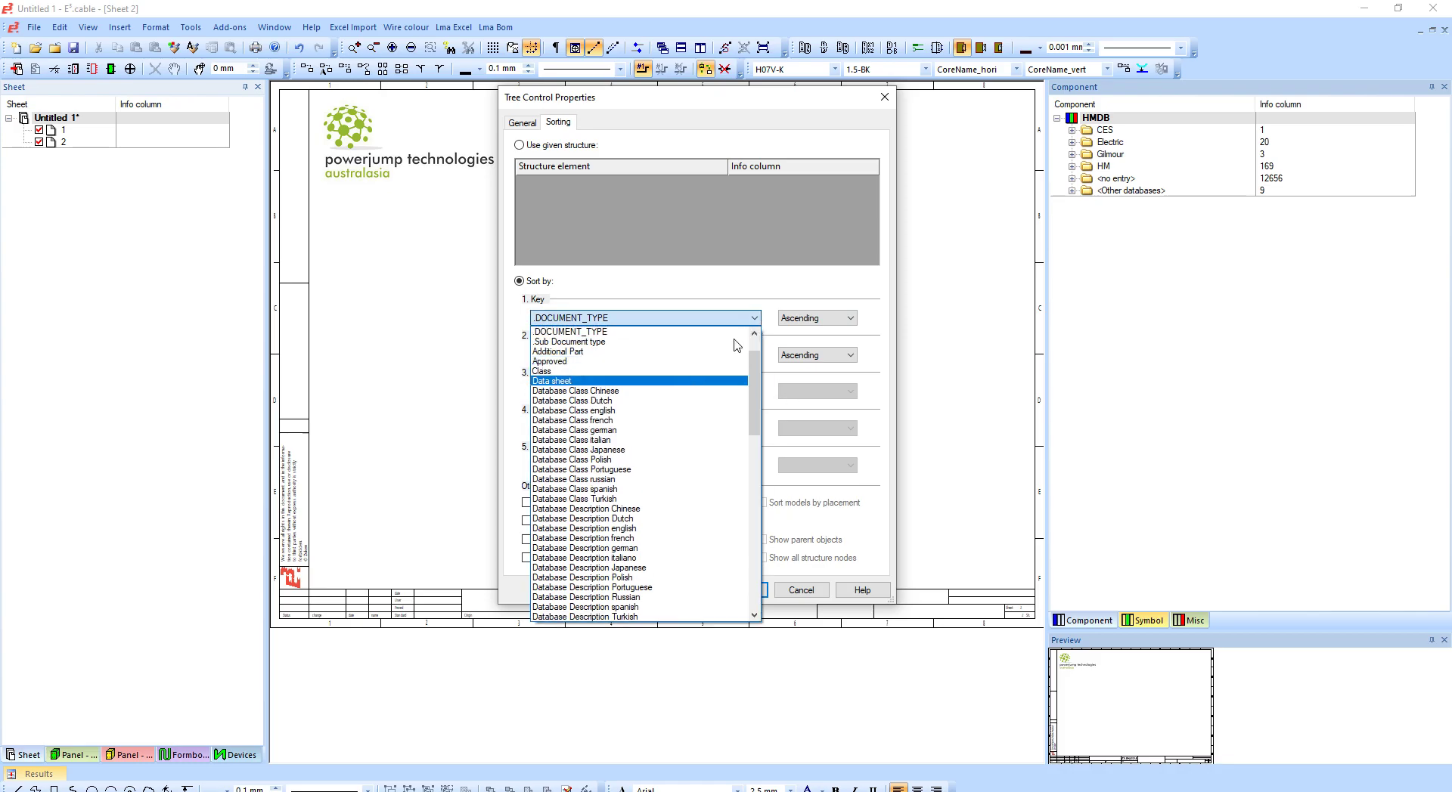
left_click(806, 281)
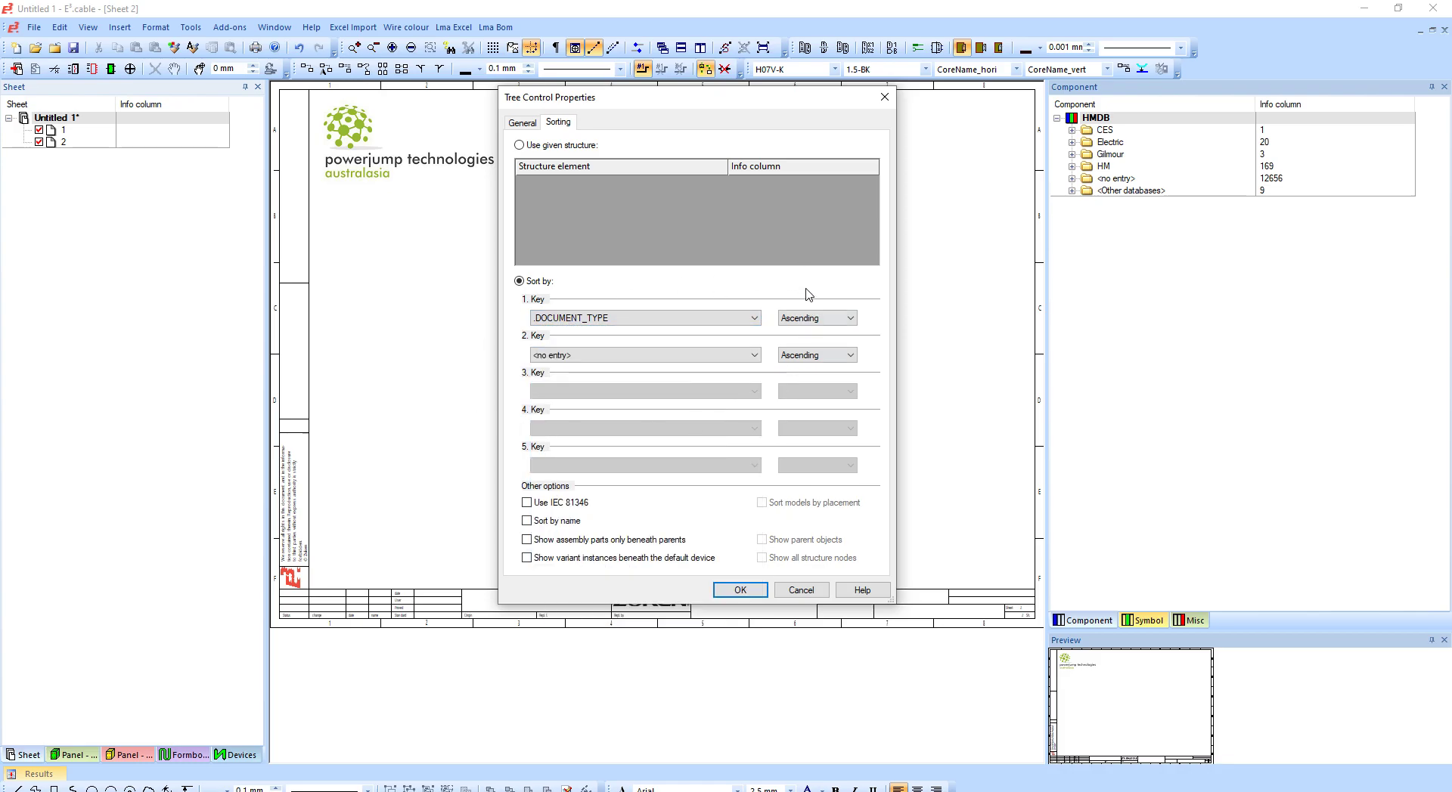
left_click(740, 589)
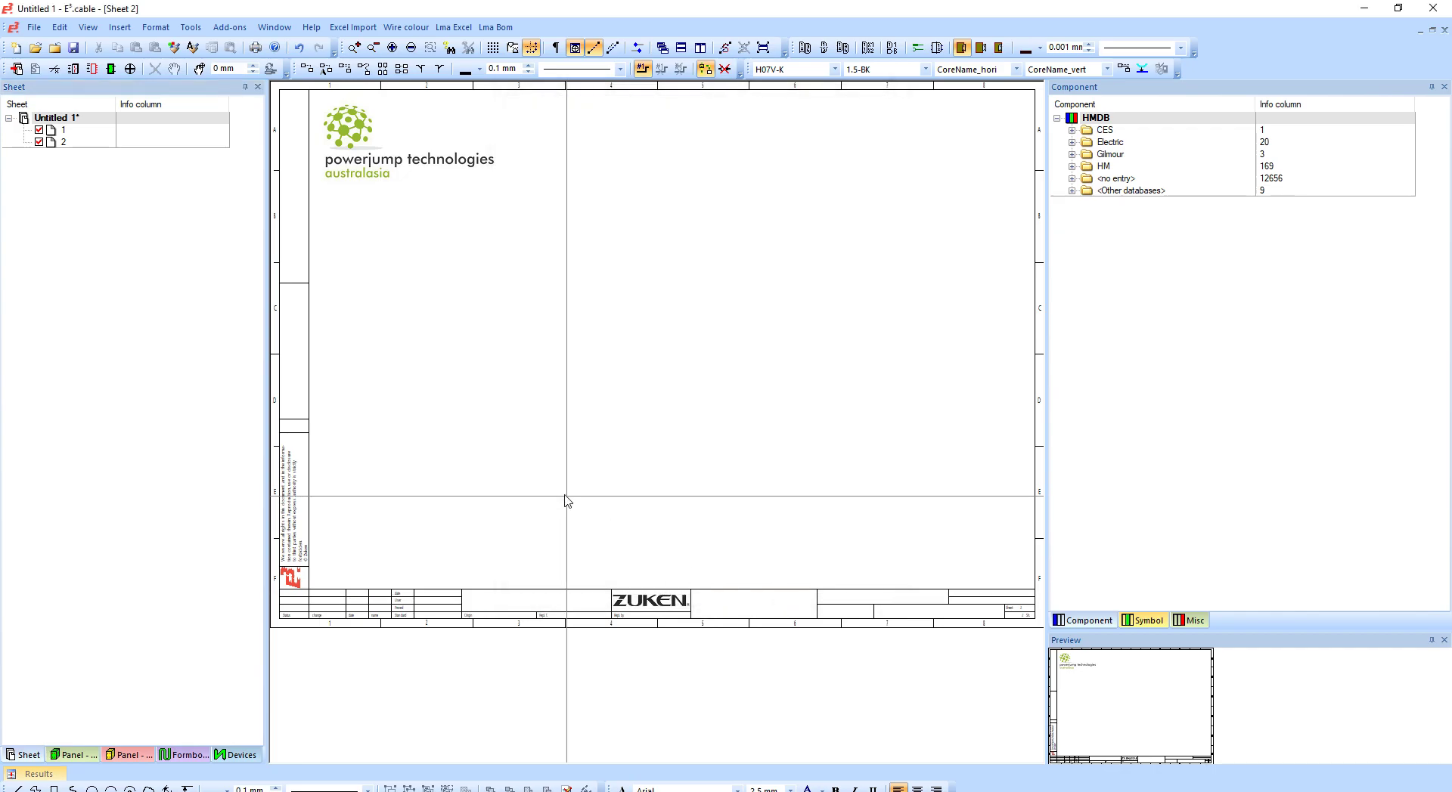
left_click(57, 130)
Step: In sheet 1's properties, add the .DOCUMENT_TYPE attribute with the value schematic
right_click(56, 130)
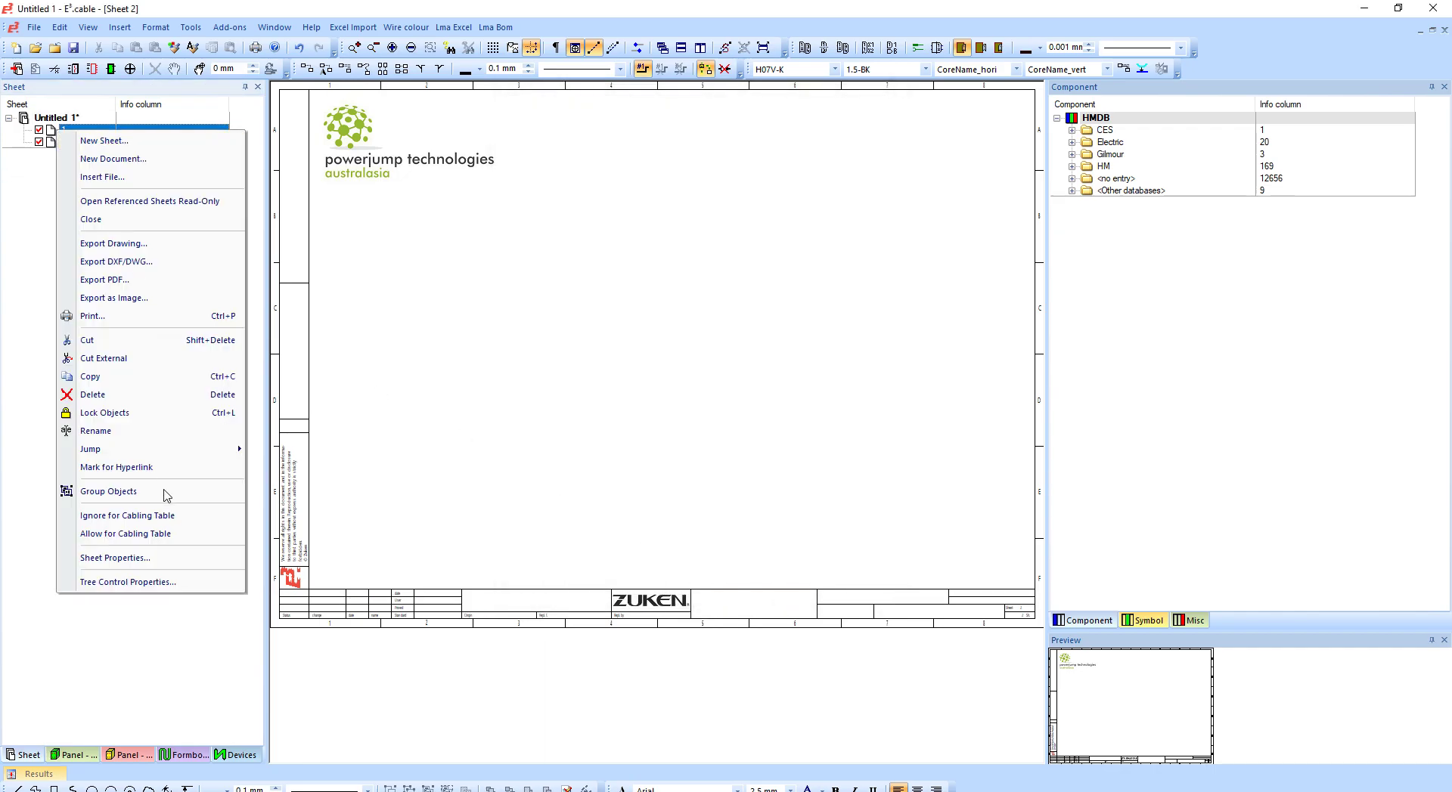
left_click(151, 559)
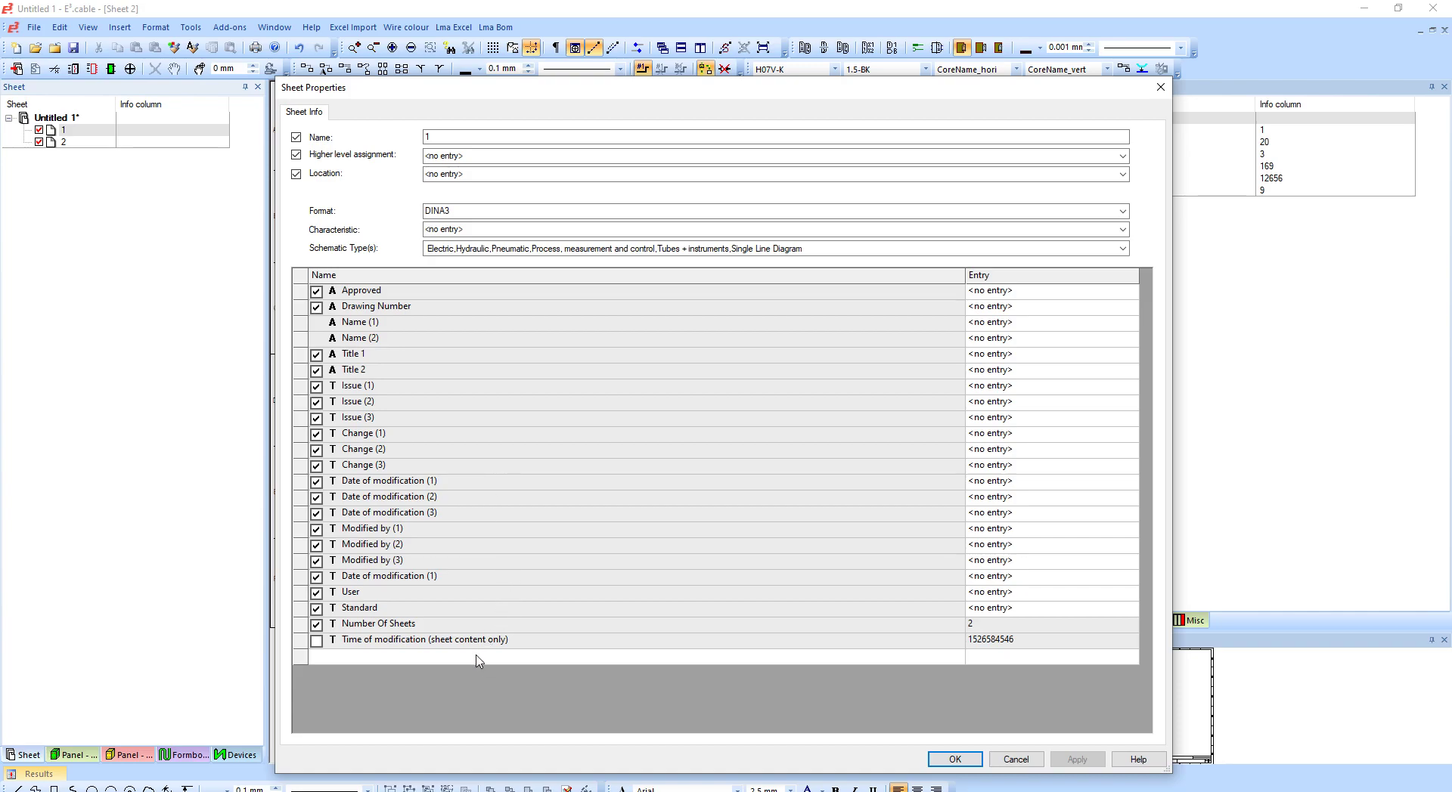
left_click(479, 658)
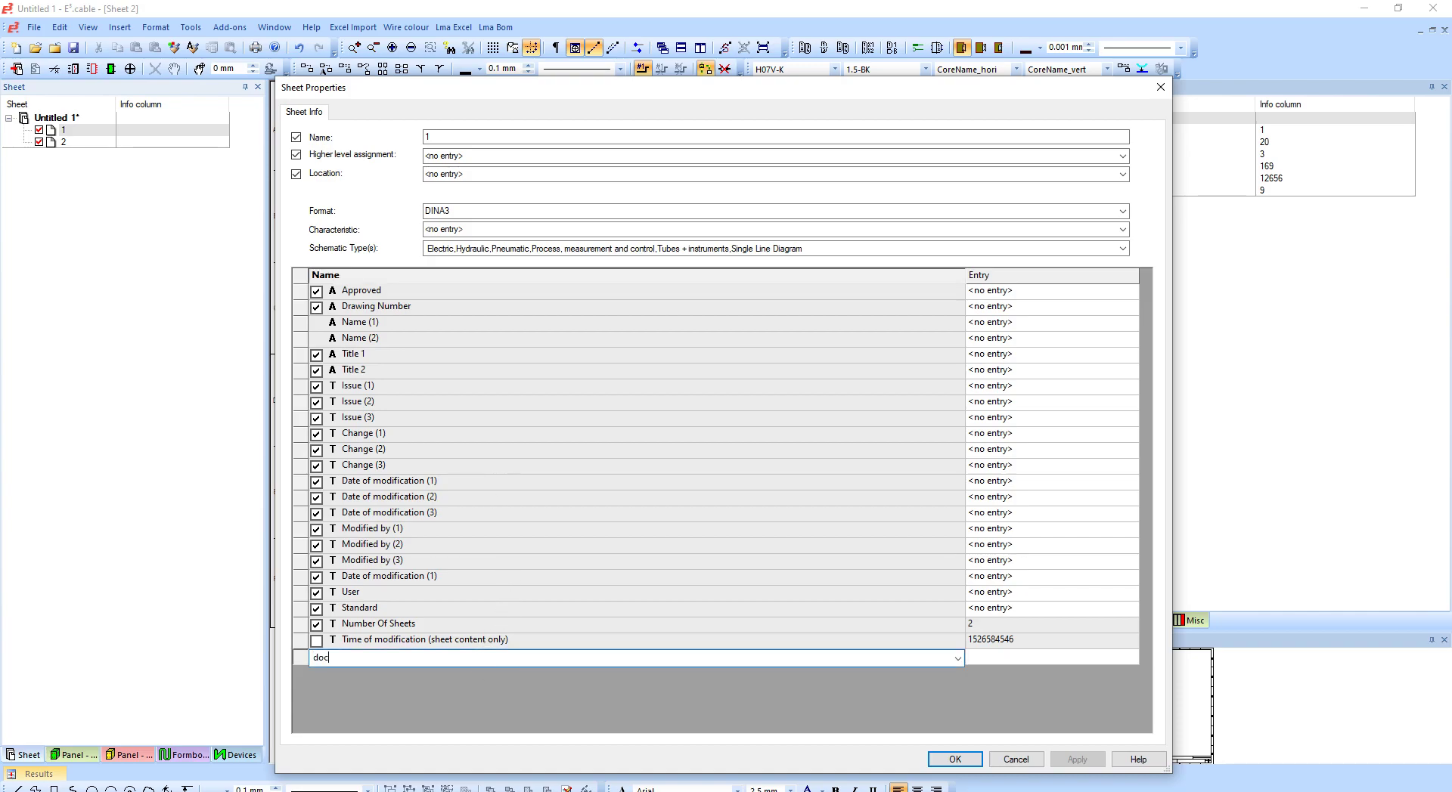
type("doc")
key("Return")
type("schema")
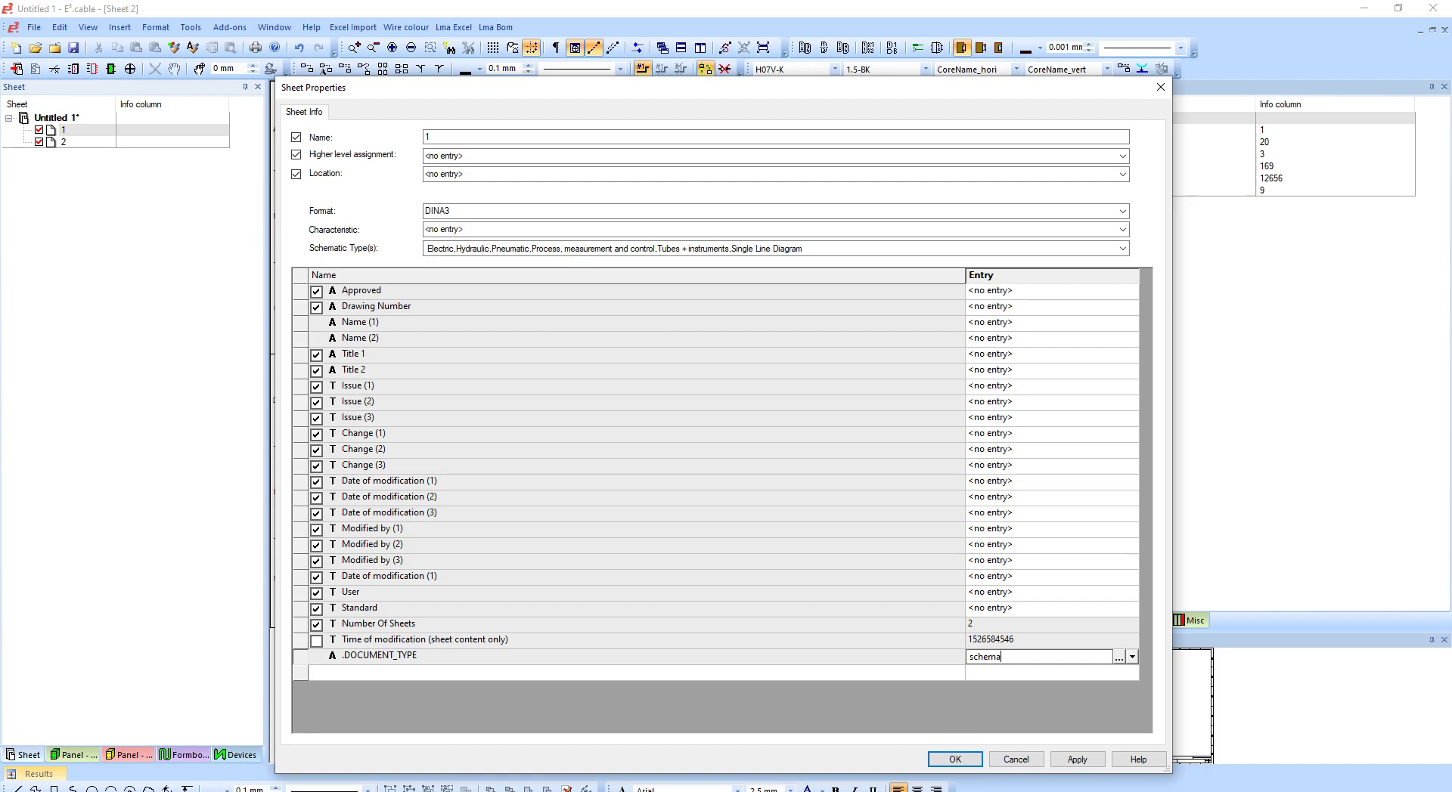
type("tic")
key("Return")
key("Return")
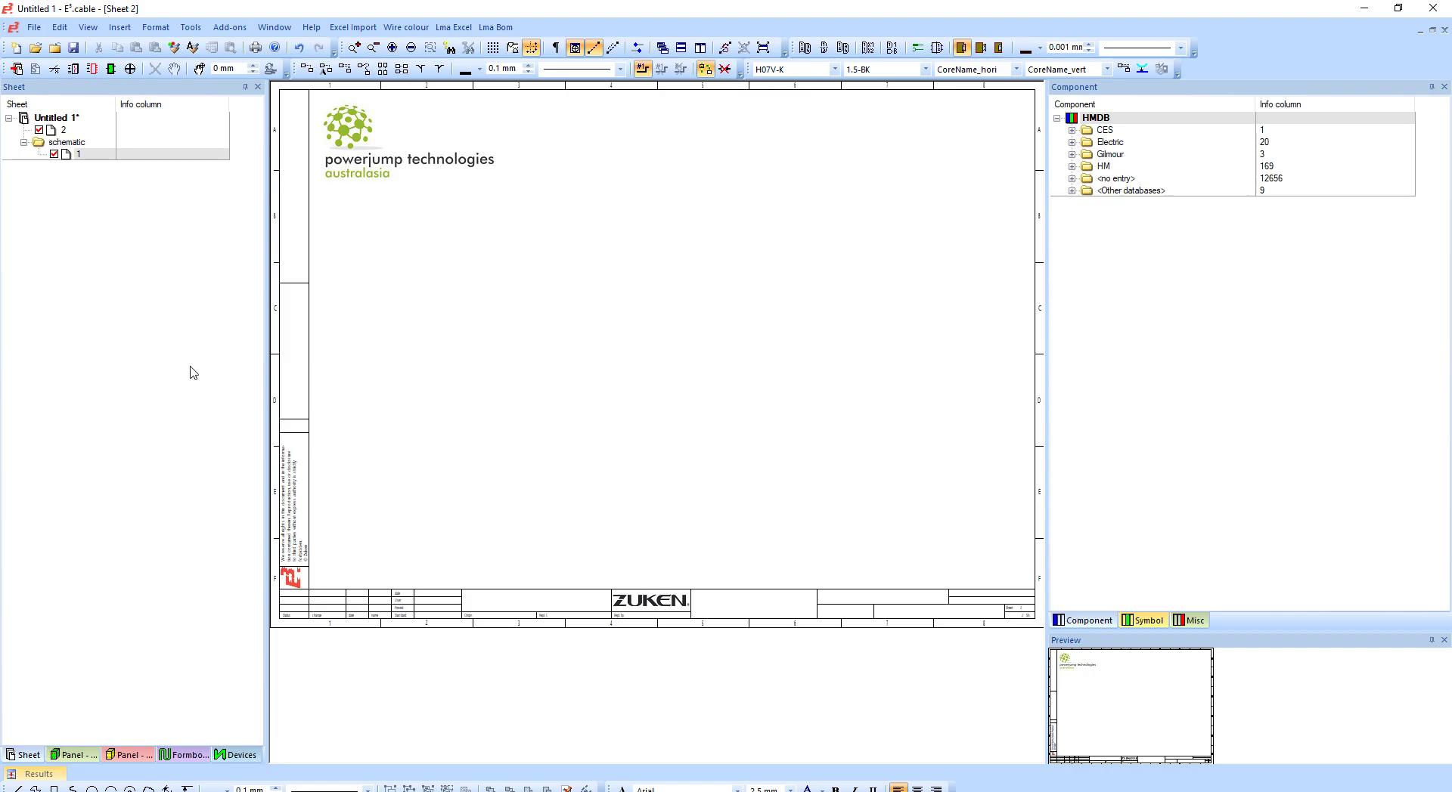
Step: Open sheet 1 and inspect the title block's automatic Number Of Sheets text, which reads 2
double_click(78, 154)
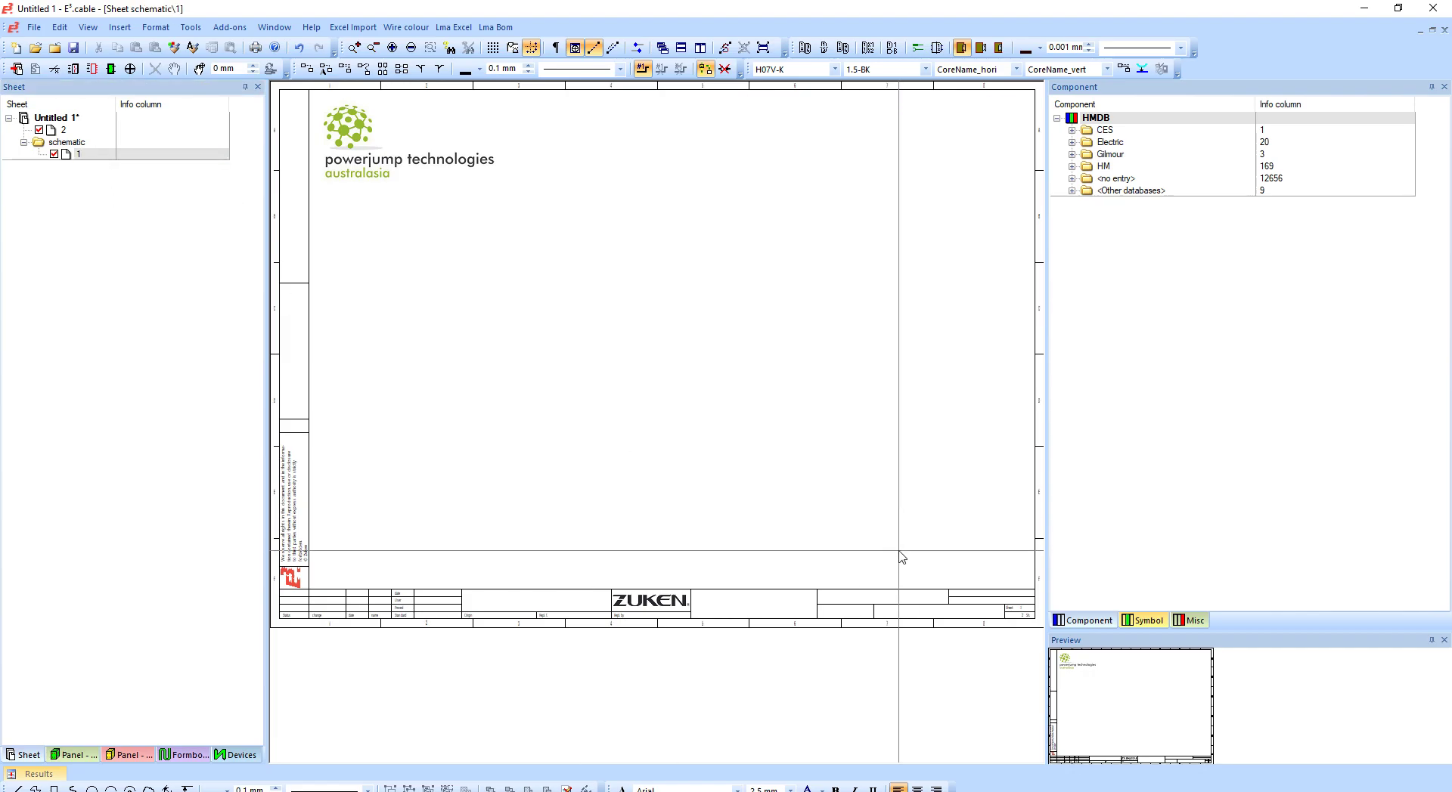
left_click_drag(1053, 671, 1051, 669)
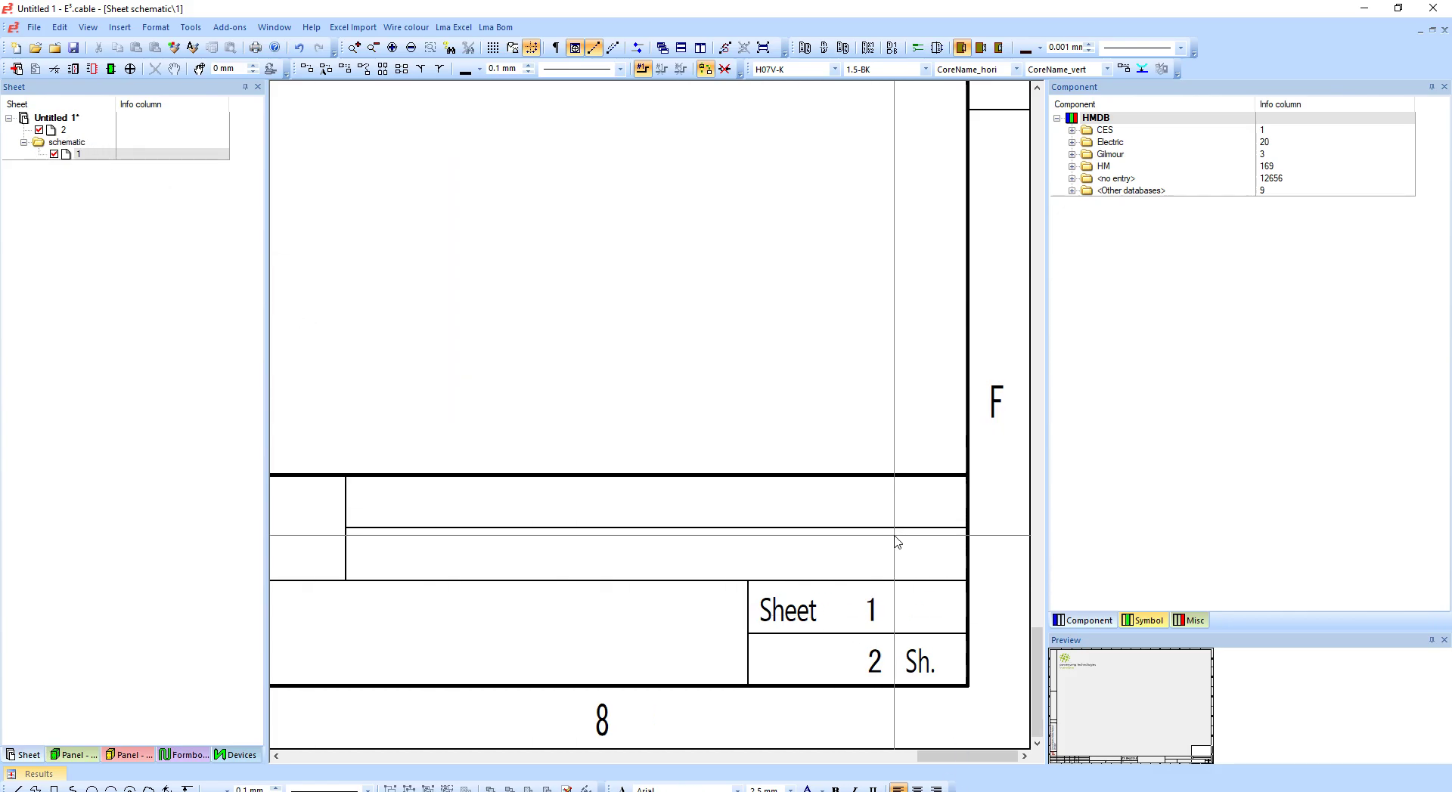
double_click(872, 668)
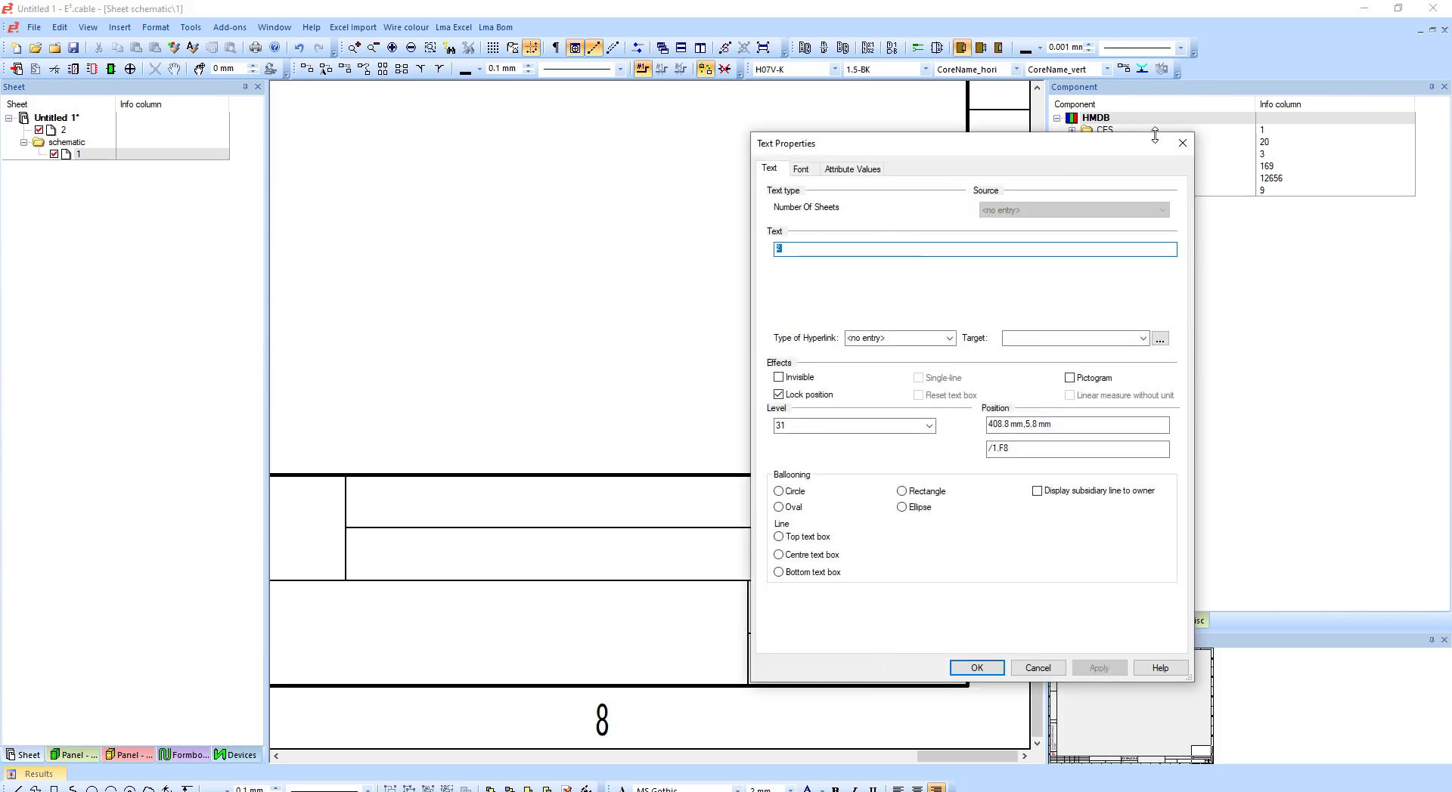
left_click(1182, 143)
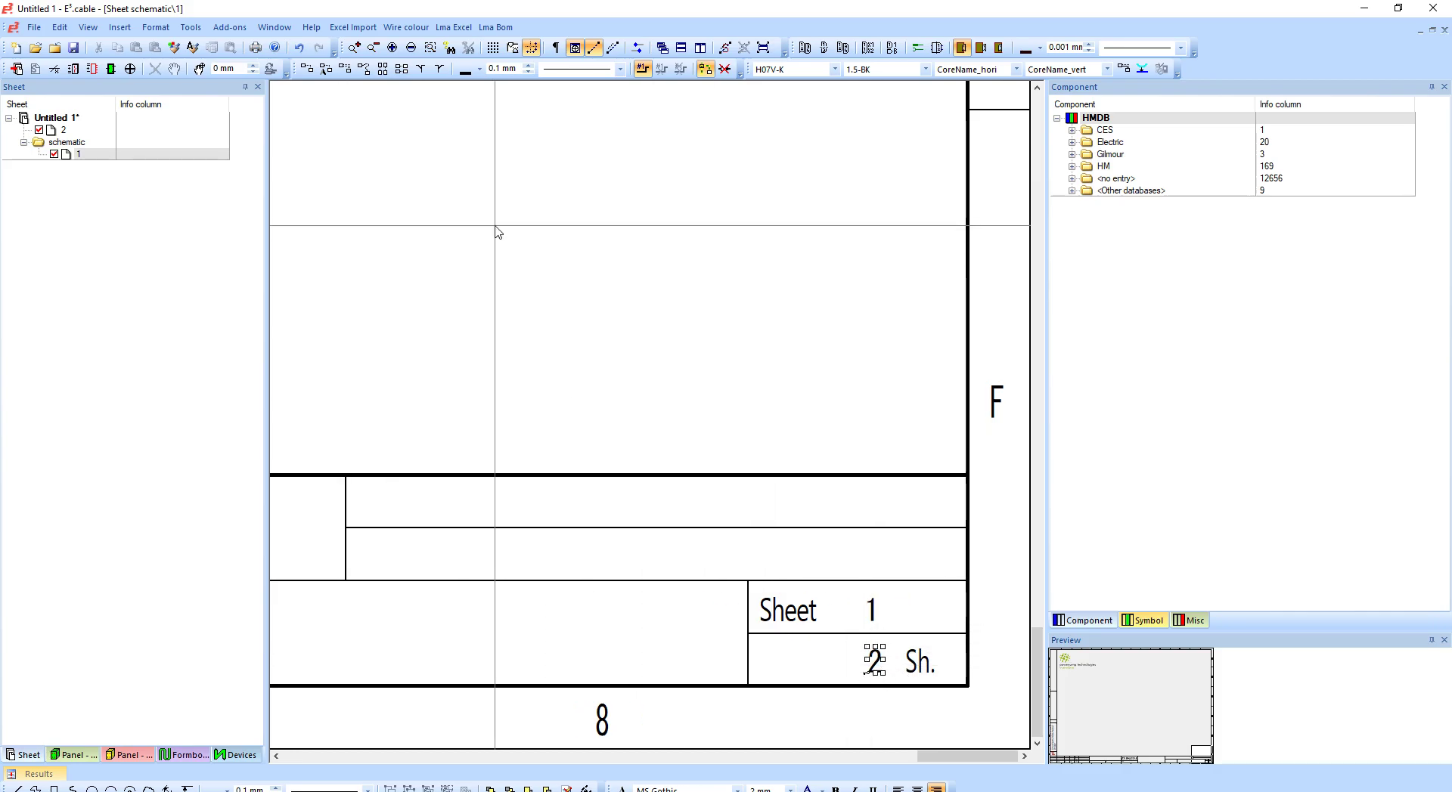
key("Home")
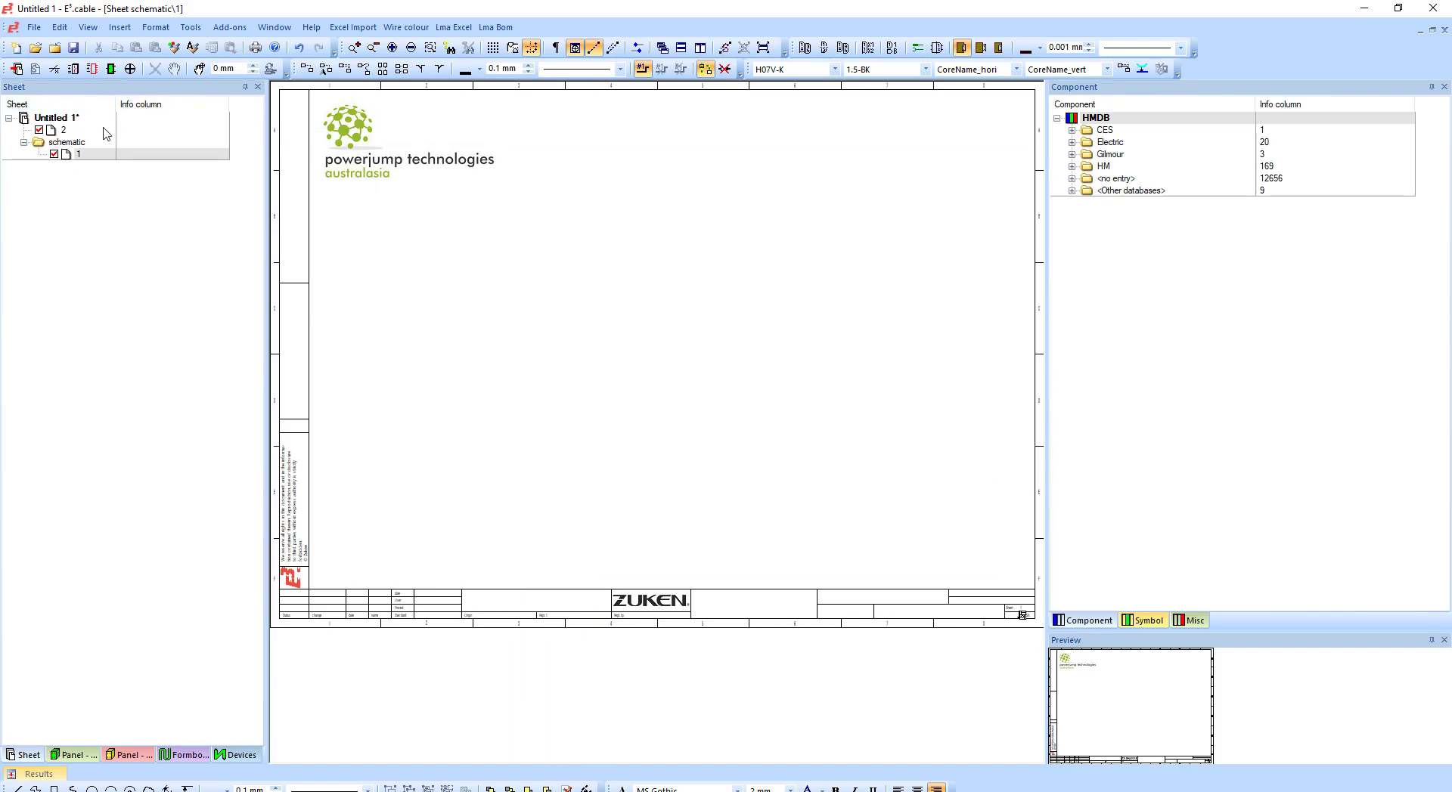
Step: Open the project's Project Properties and browse for a Structure Template File
right_click(59, 119)
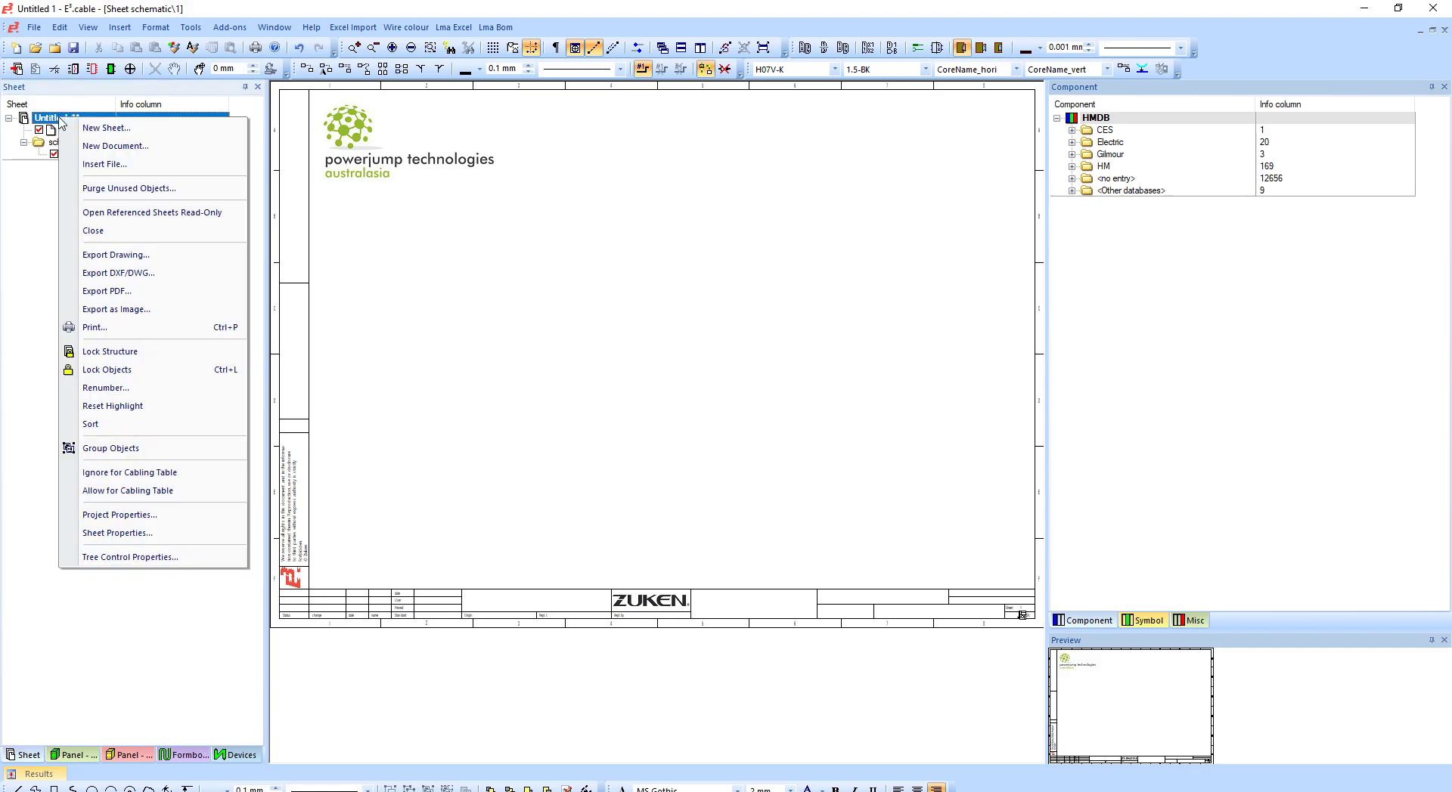
left_click(152, 517)
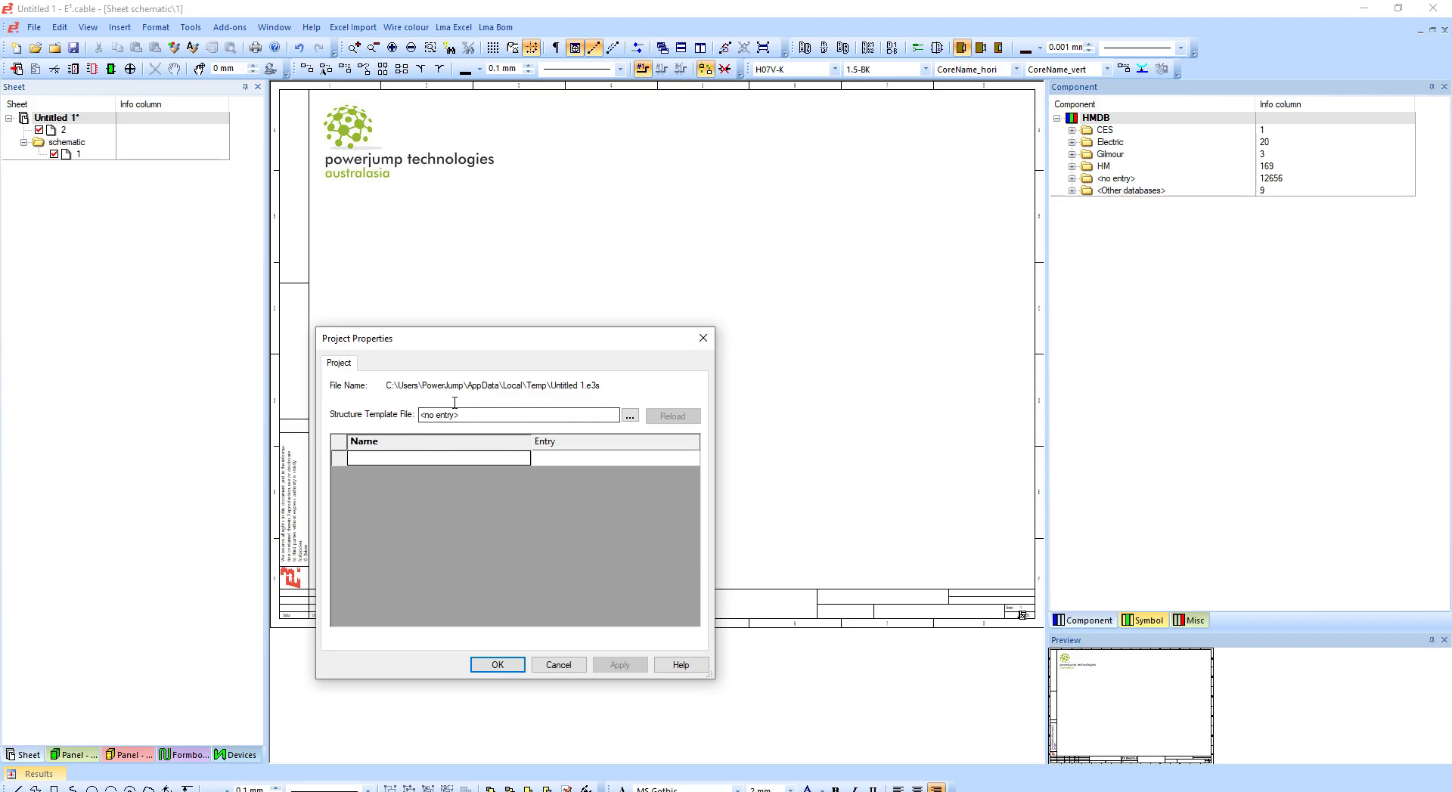
left_click(629, 416)
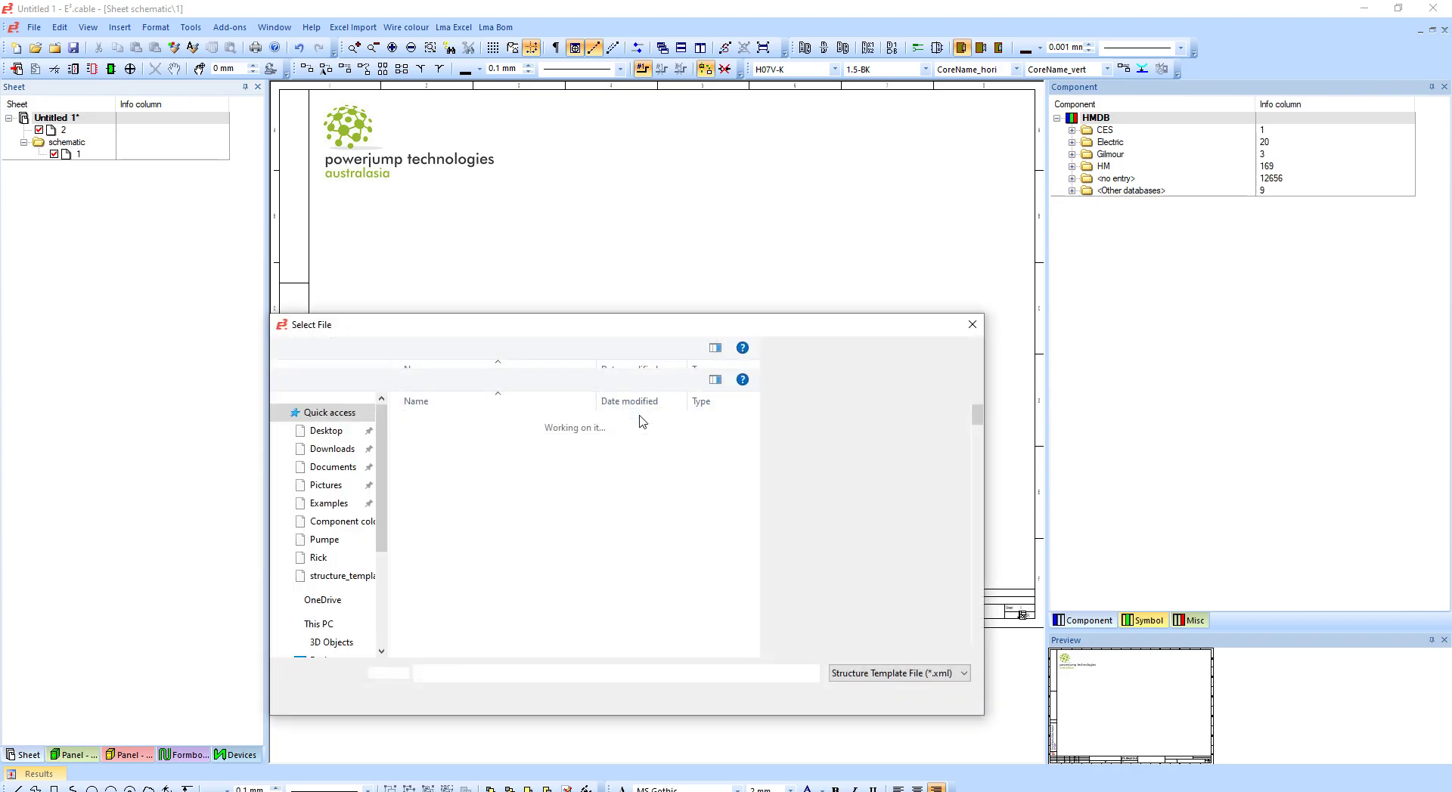
Step: Navigate to C:\Users\Public\Public Documents\Zuken\E3.series_2019\structure_templates
left_click(318, 623)
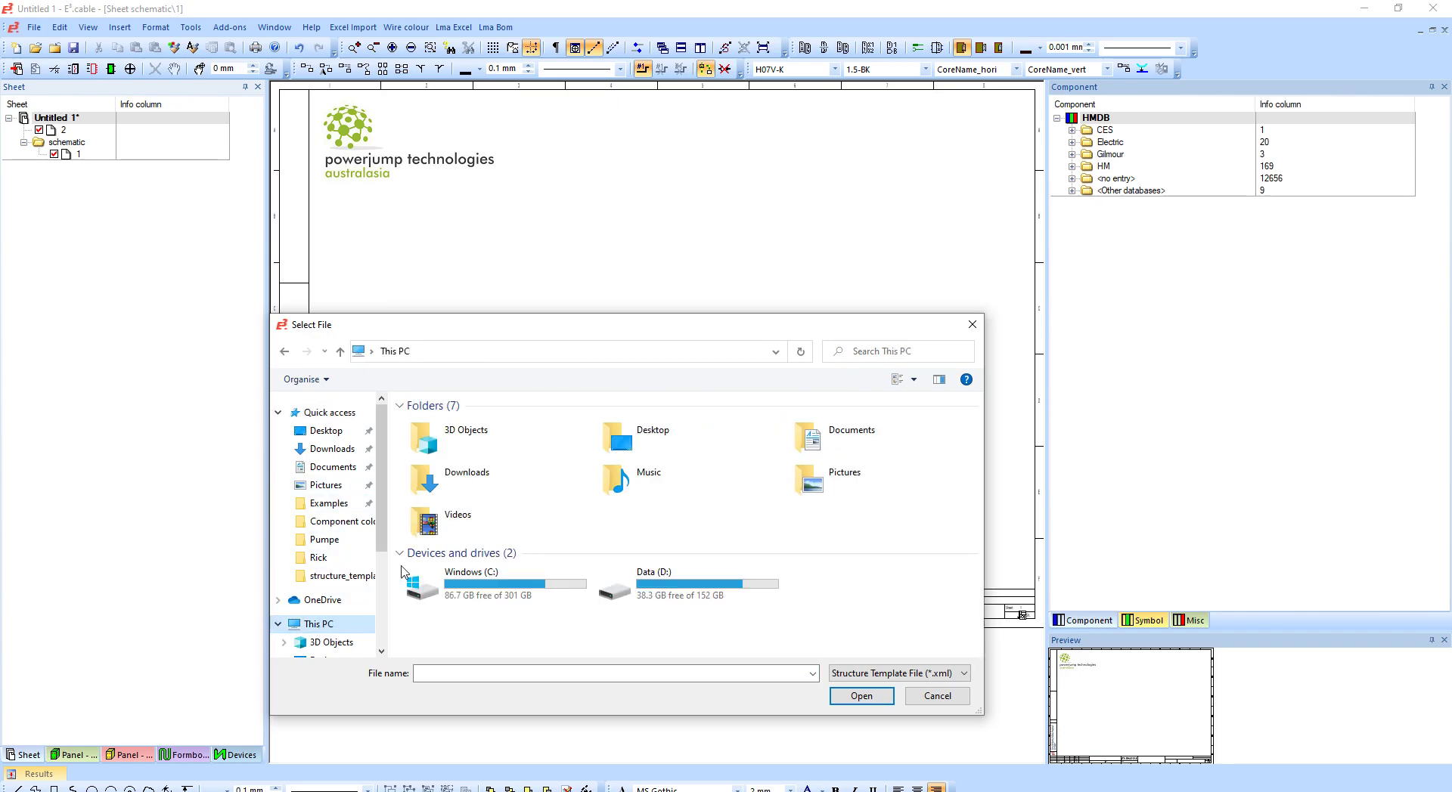
left_click(521, 593)
double_click(521, 593)
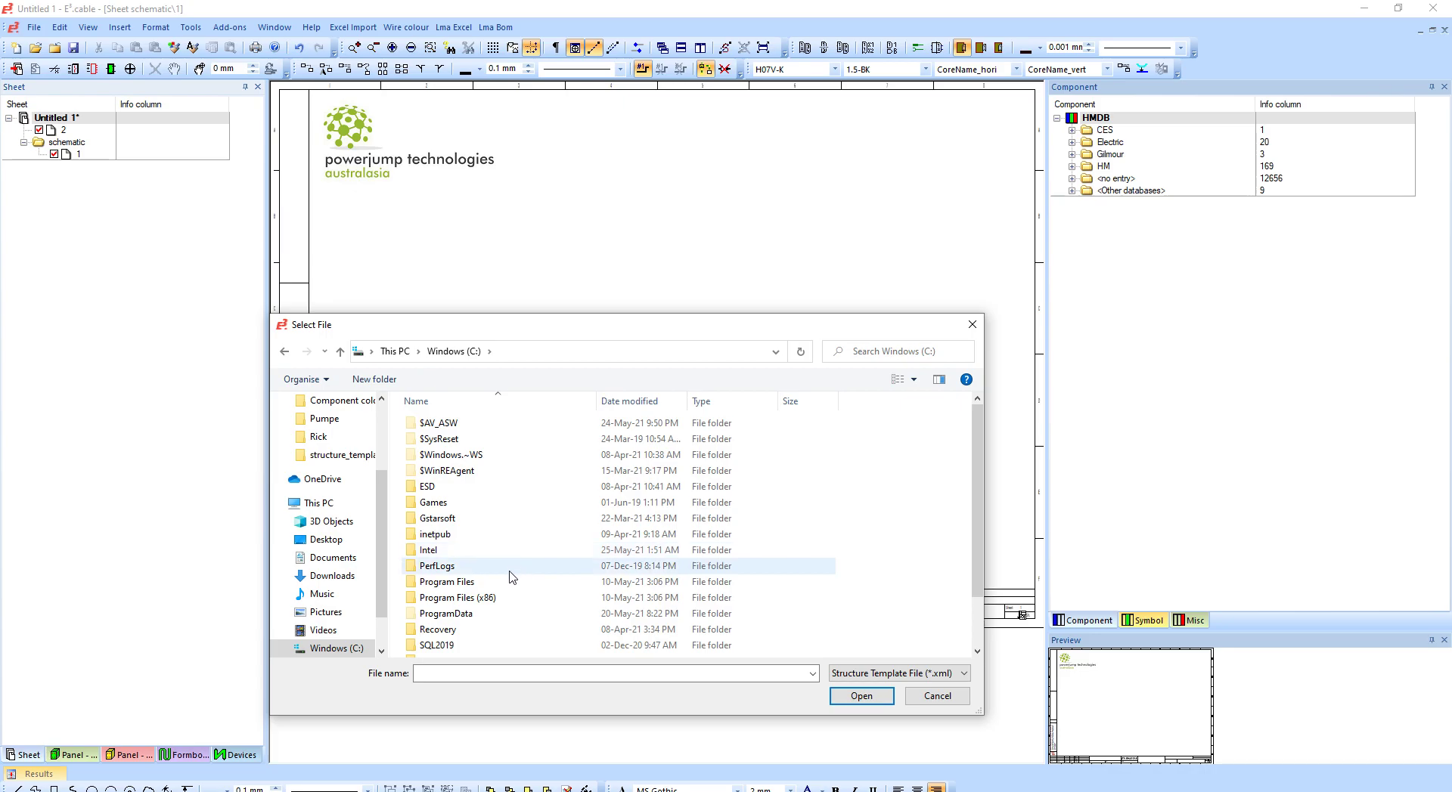
scroll(504, 593, "down", 2)
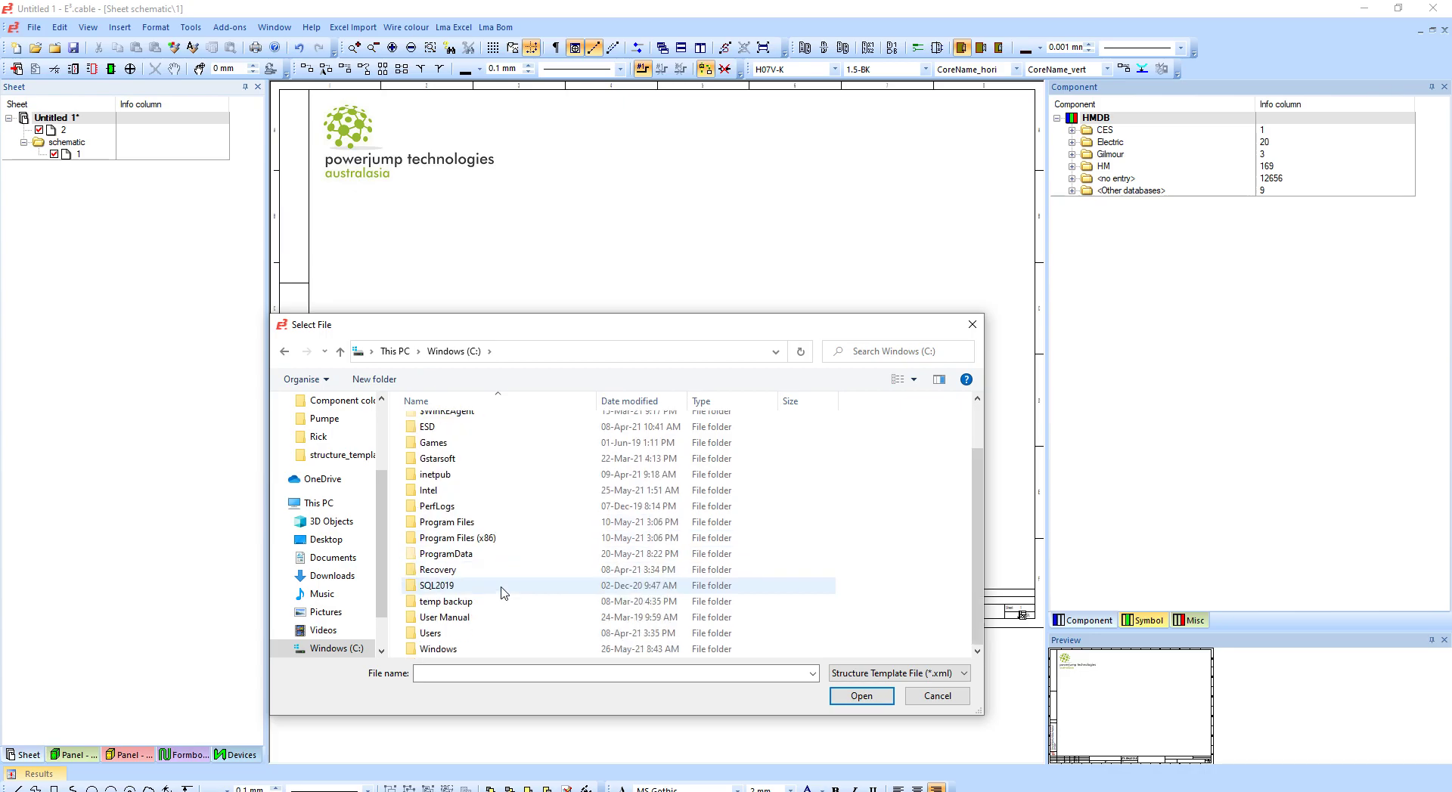
double_click(487, 634)
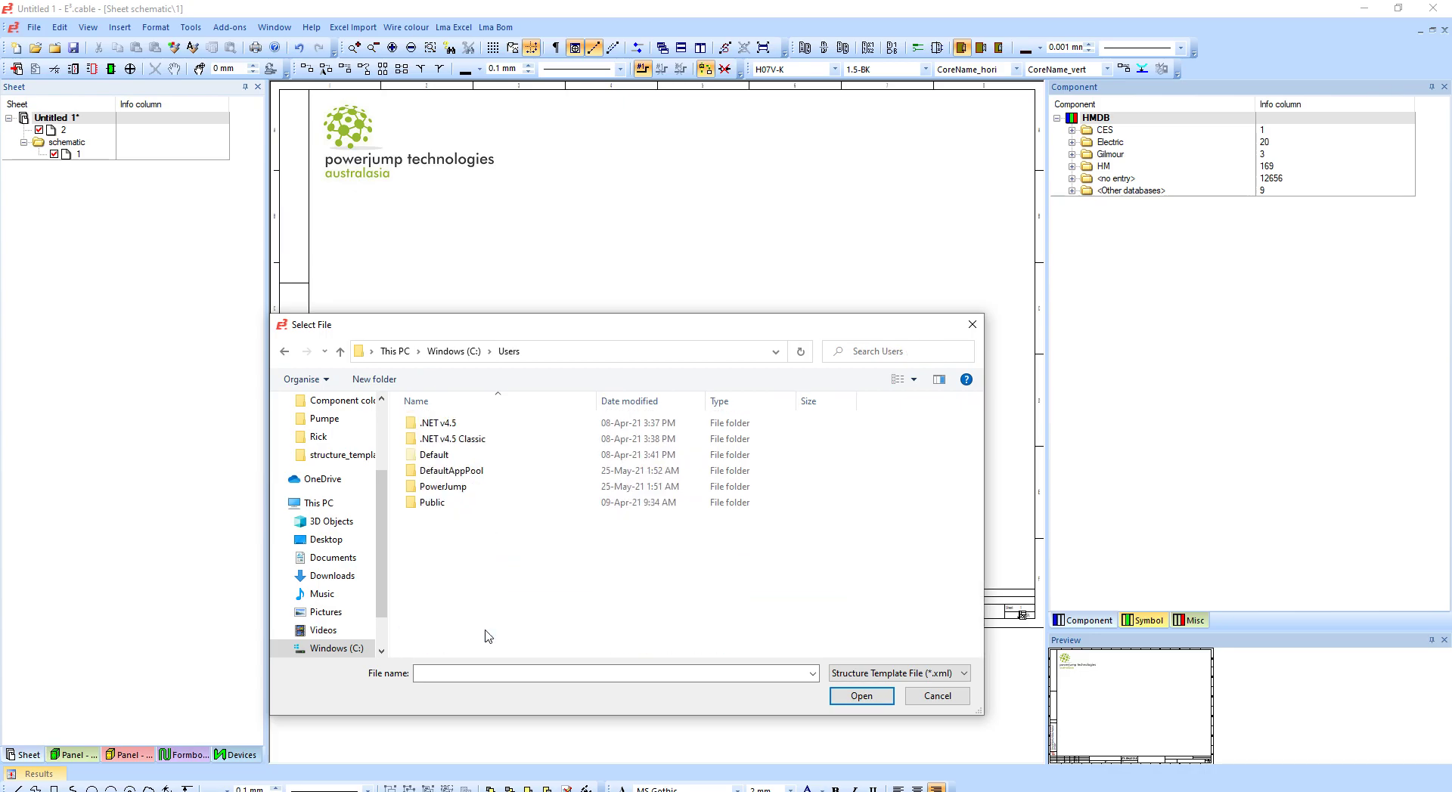
double_click(470, 502)
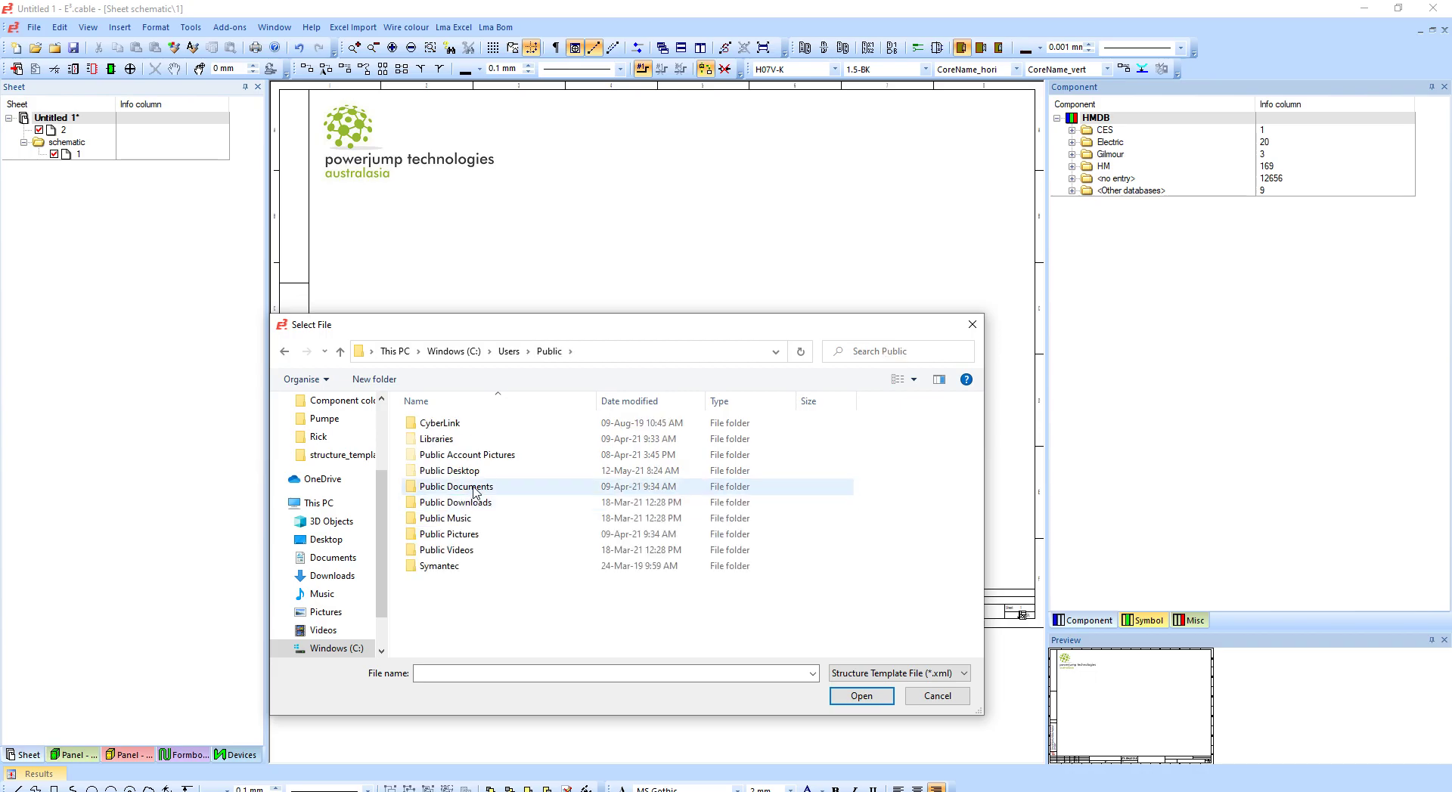
double_click(457, 487)
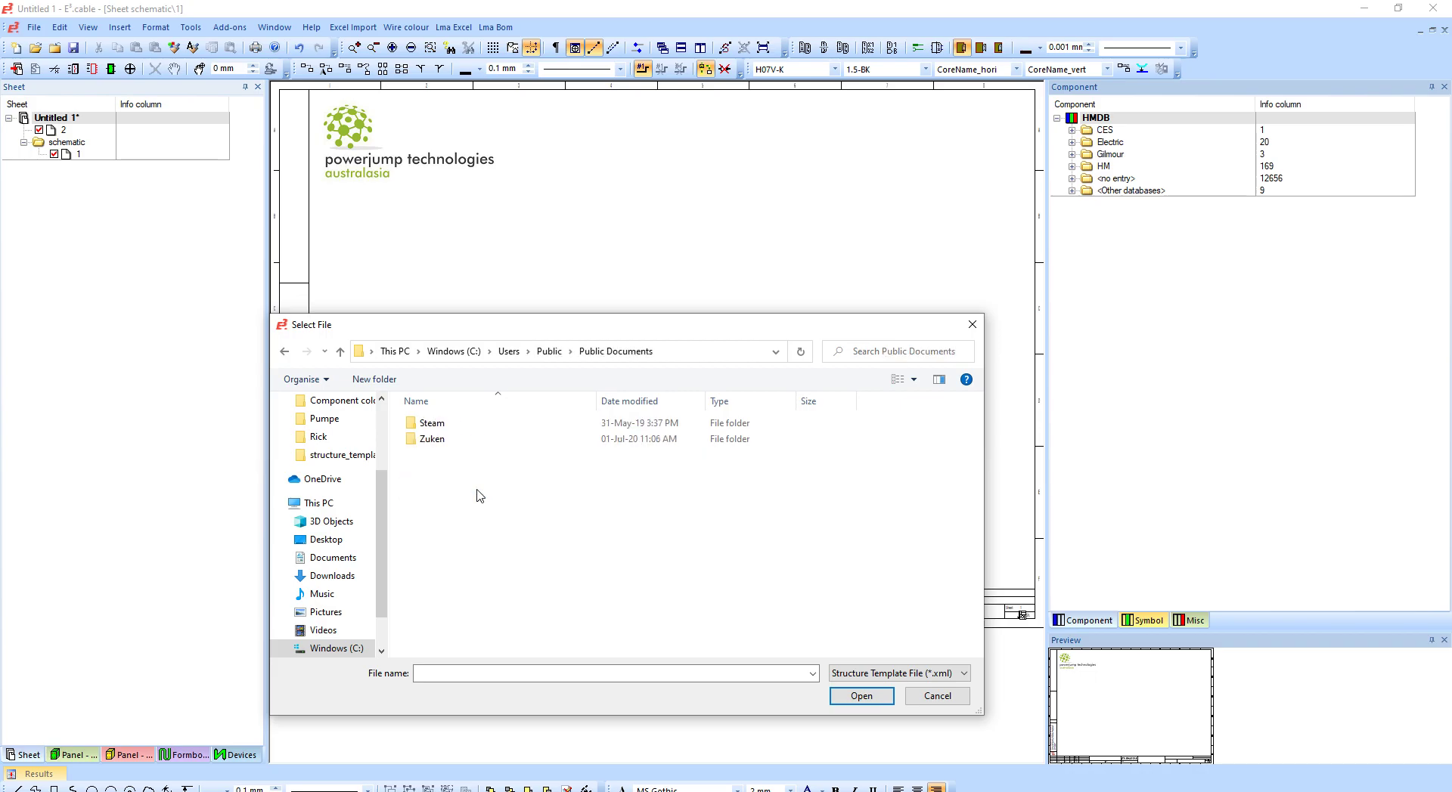
double_click(480, 441)
double_click(485, 428)
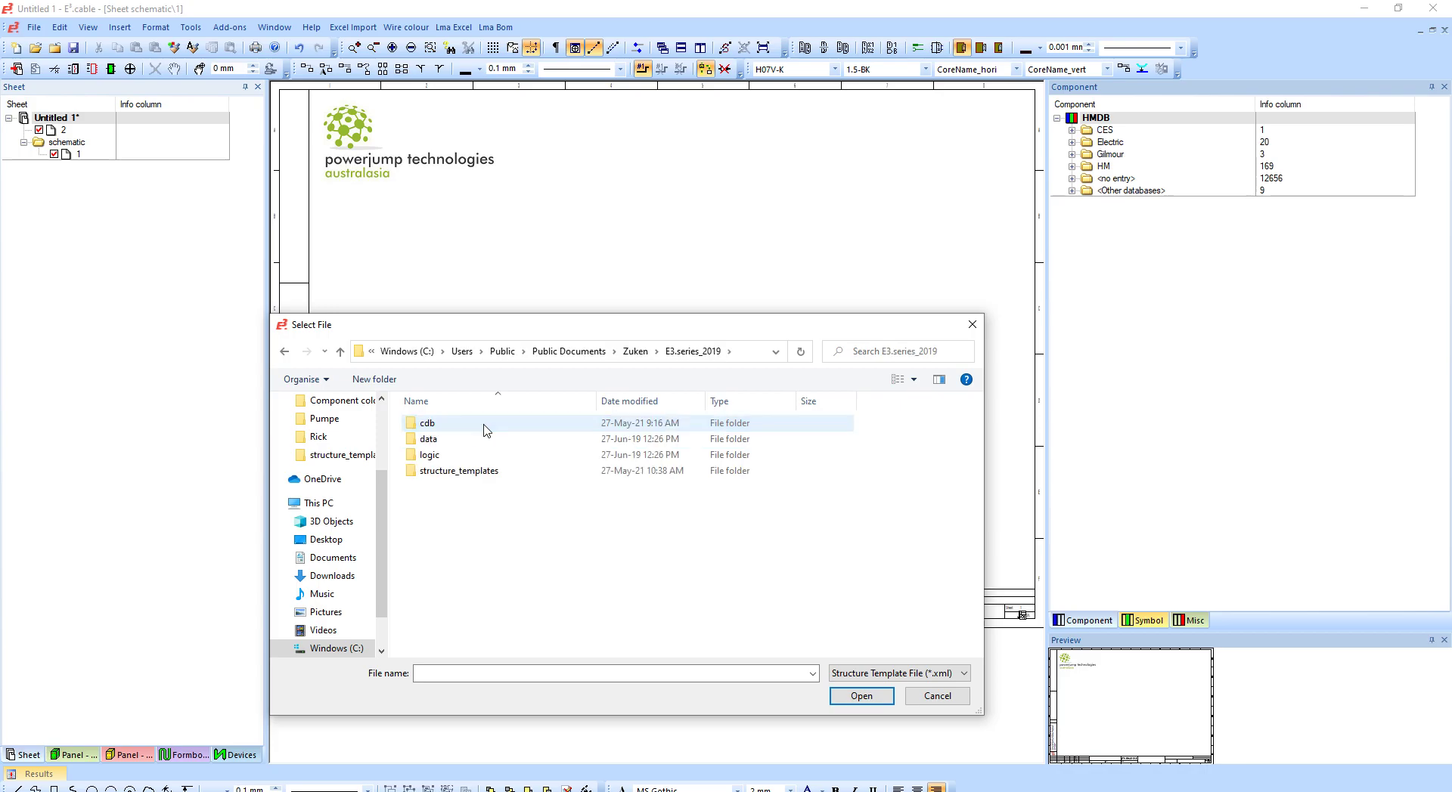
left_click(459, 476)
double_click(459, 476)
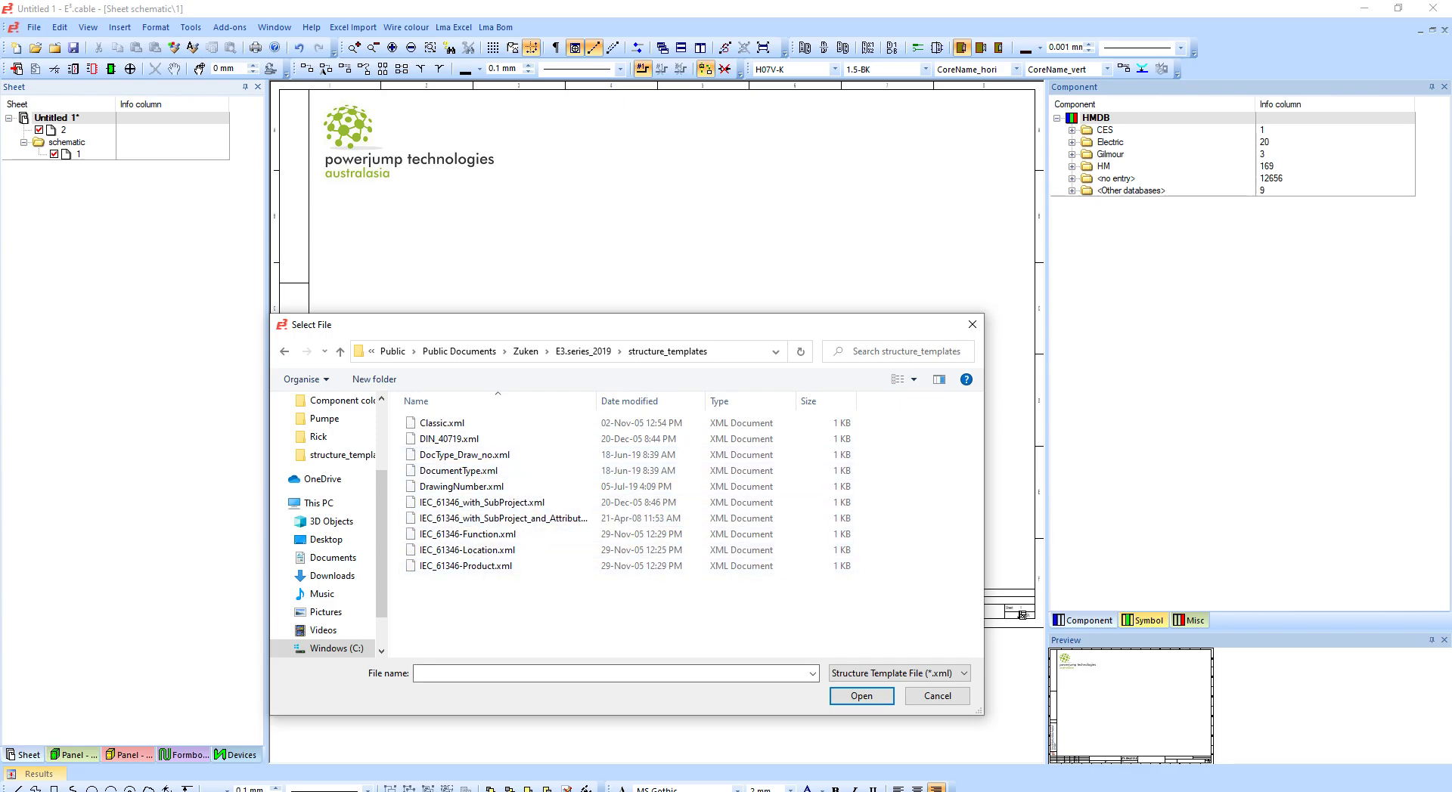
Step: Preview IEC_61346_with_SubProject.xml, Classic.xml and DocumentType.xml in File Explorer's structure_templates folder
key("alt+Tab")
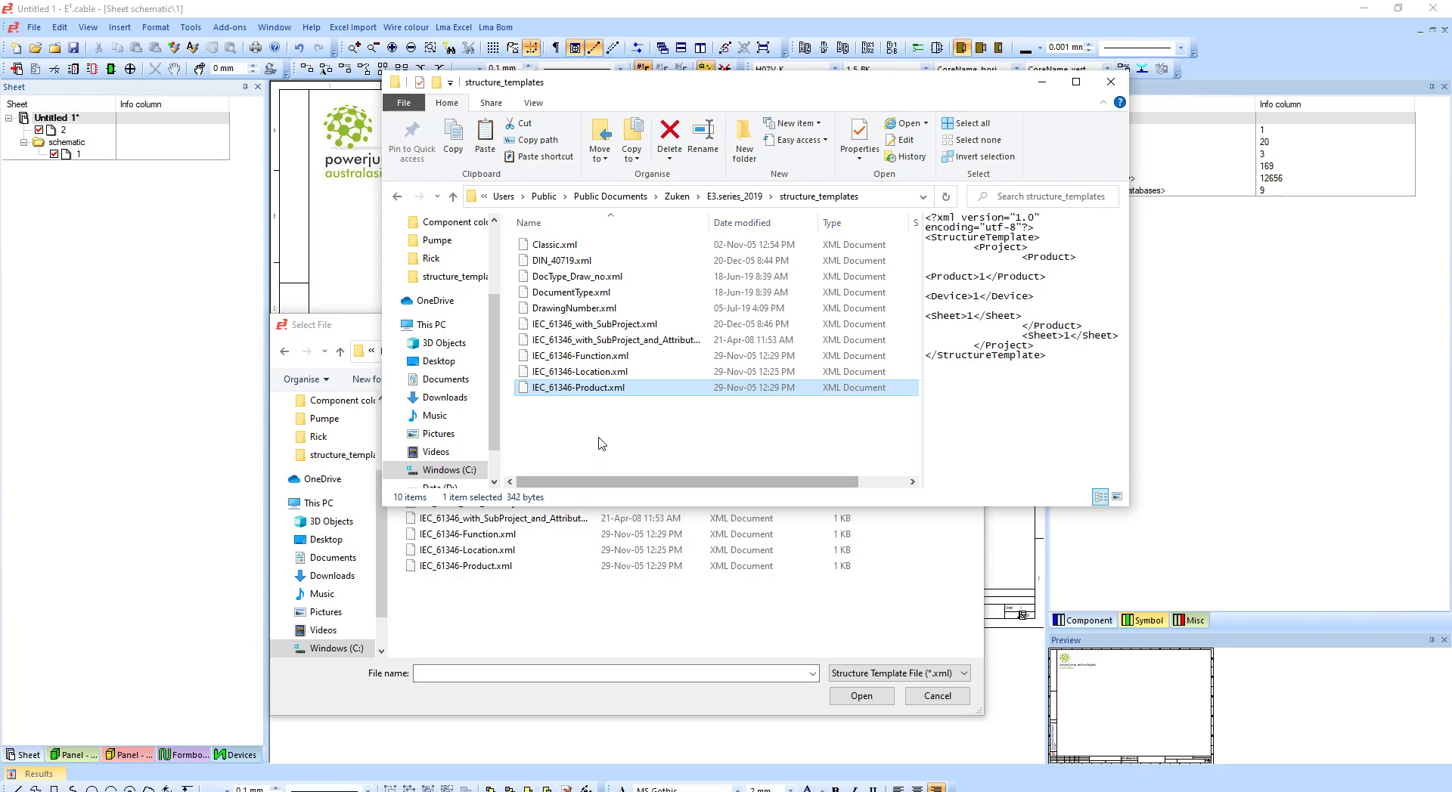
left_click(590, 325)
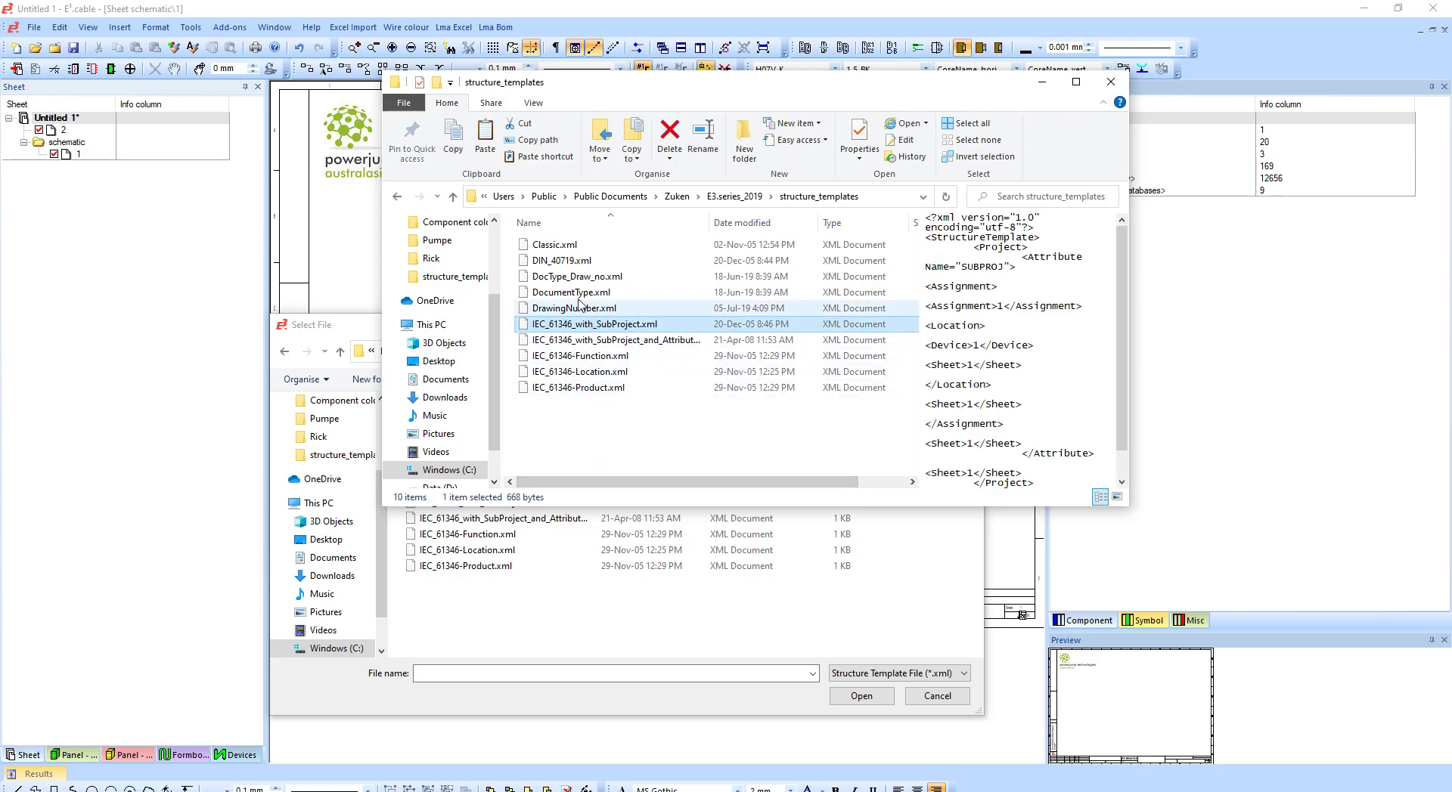
left_click(586, 246)
left_click(595, 268)
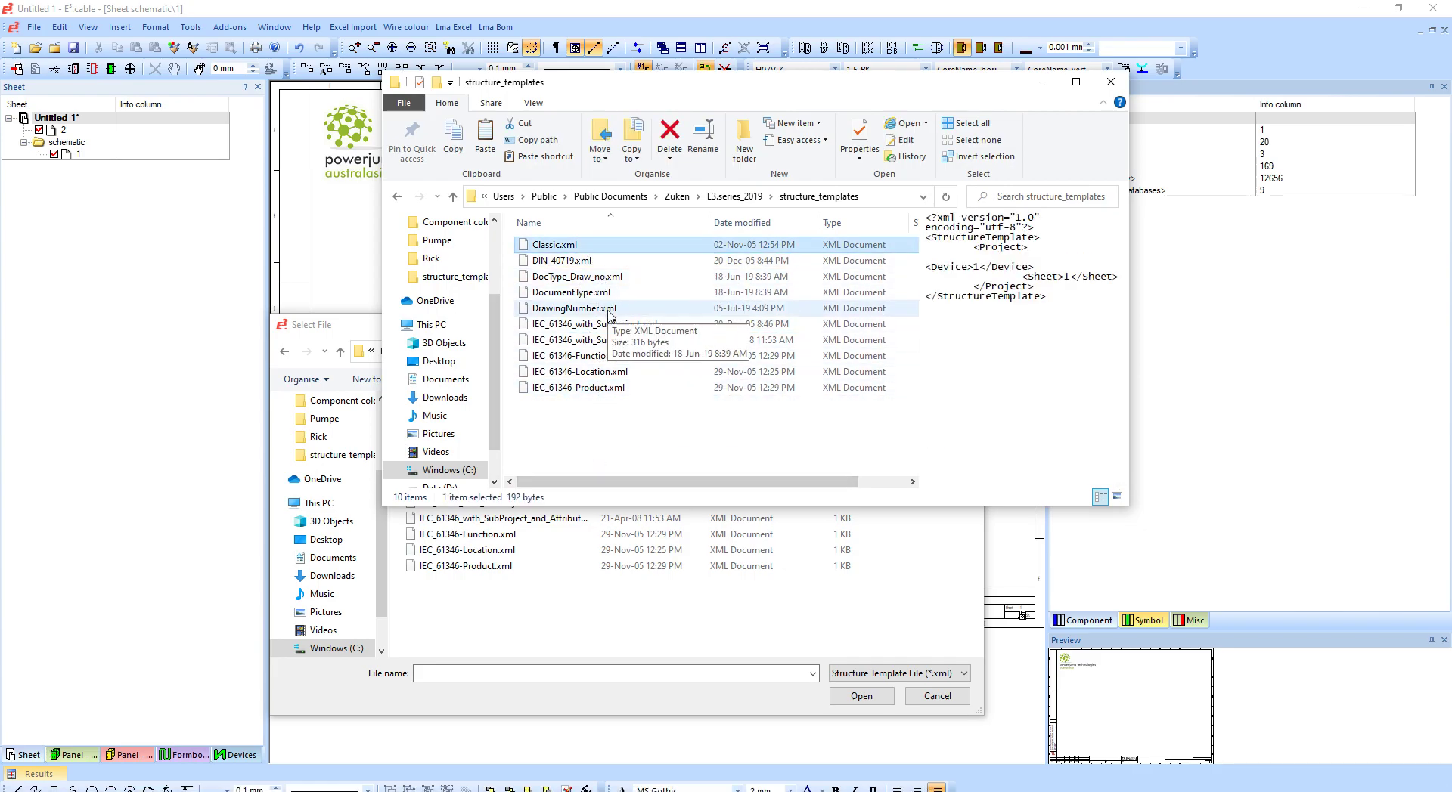
left_click(597, 299)
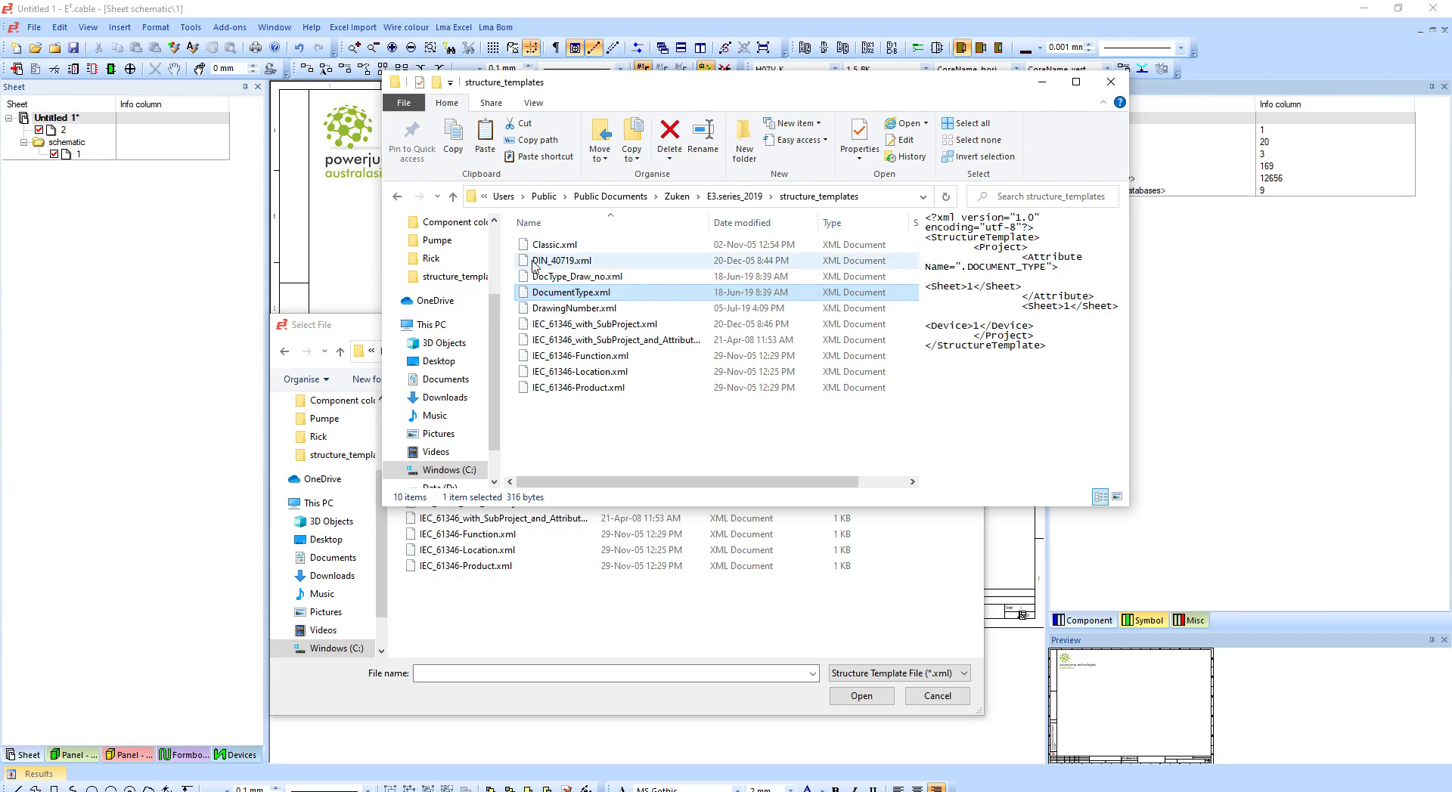
right_click(579, 295)
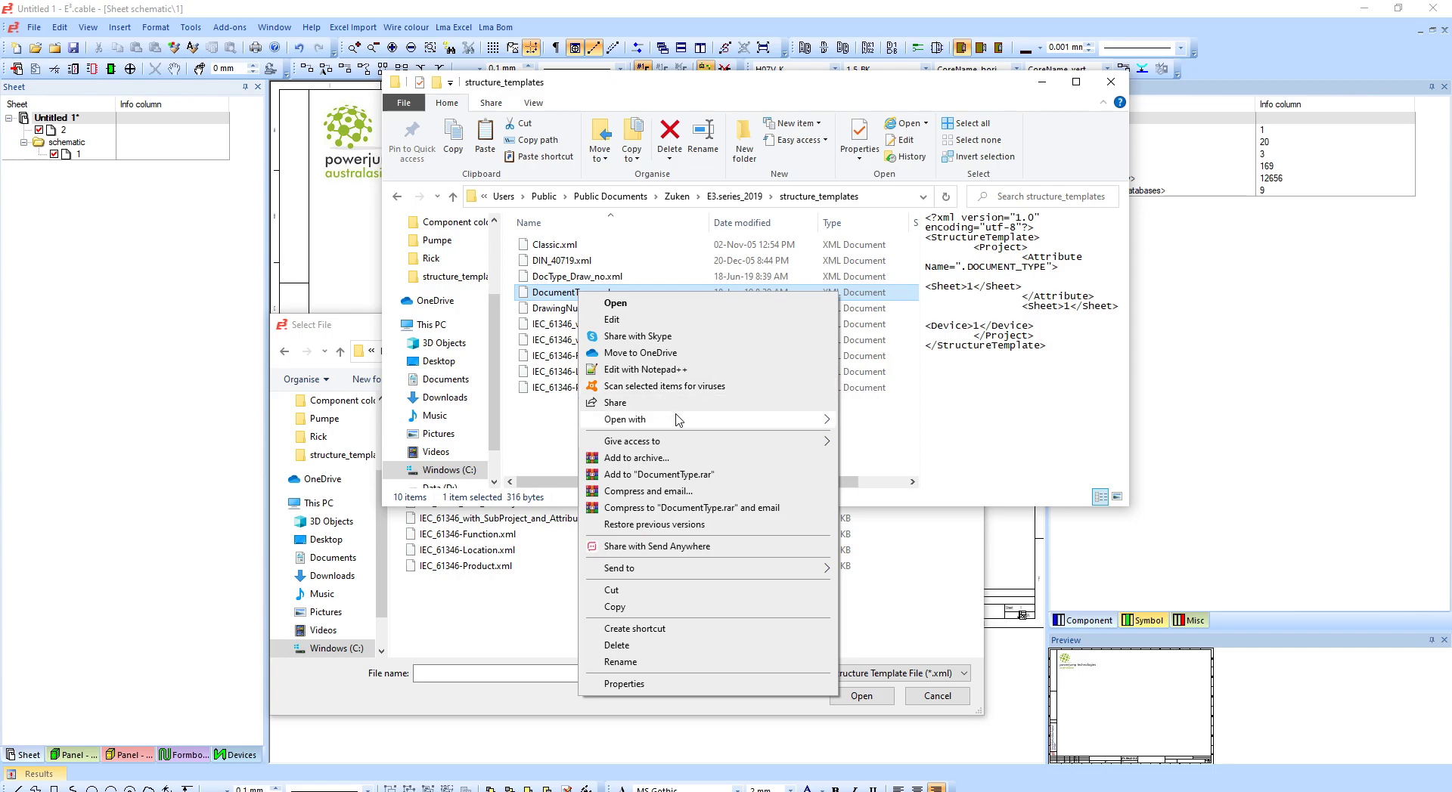
Step: Open DocumentType.xml in Notepad++, declining the update, and inspect its .DOCUMENT_TYPE attribute line
left_click(690, 370)
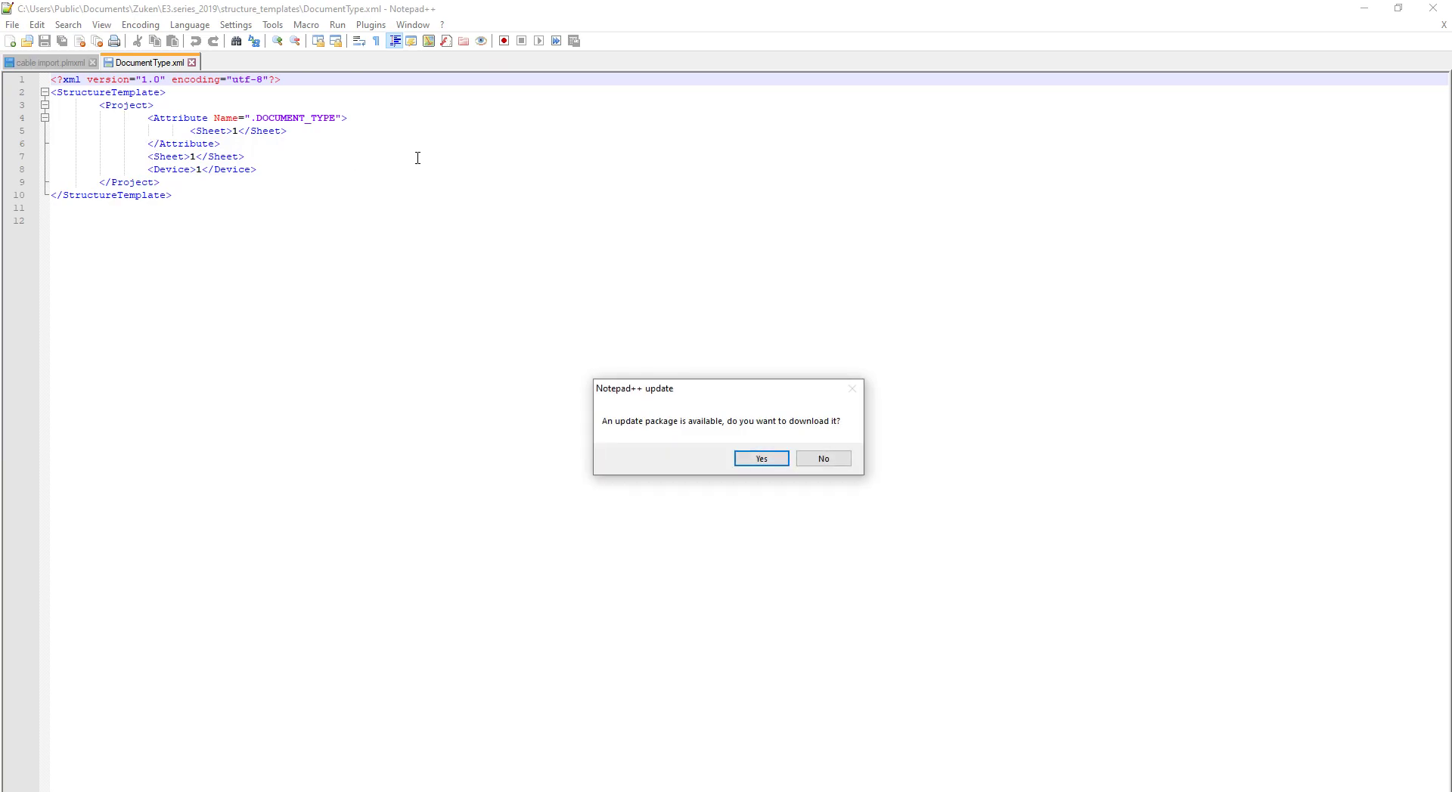
left_click(824, 460)
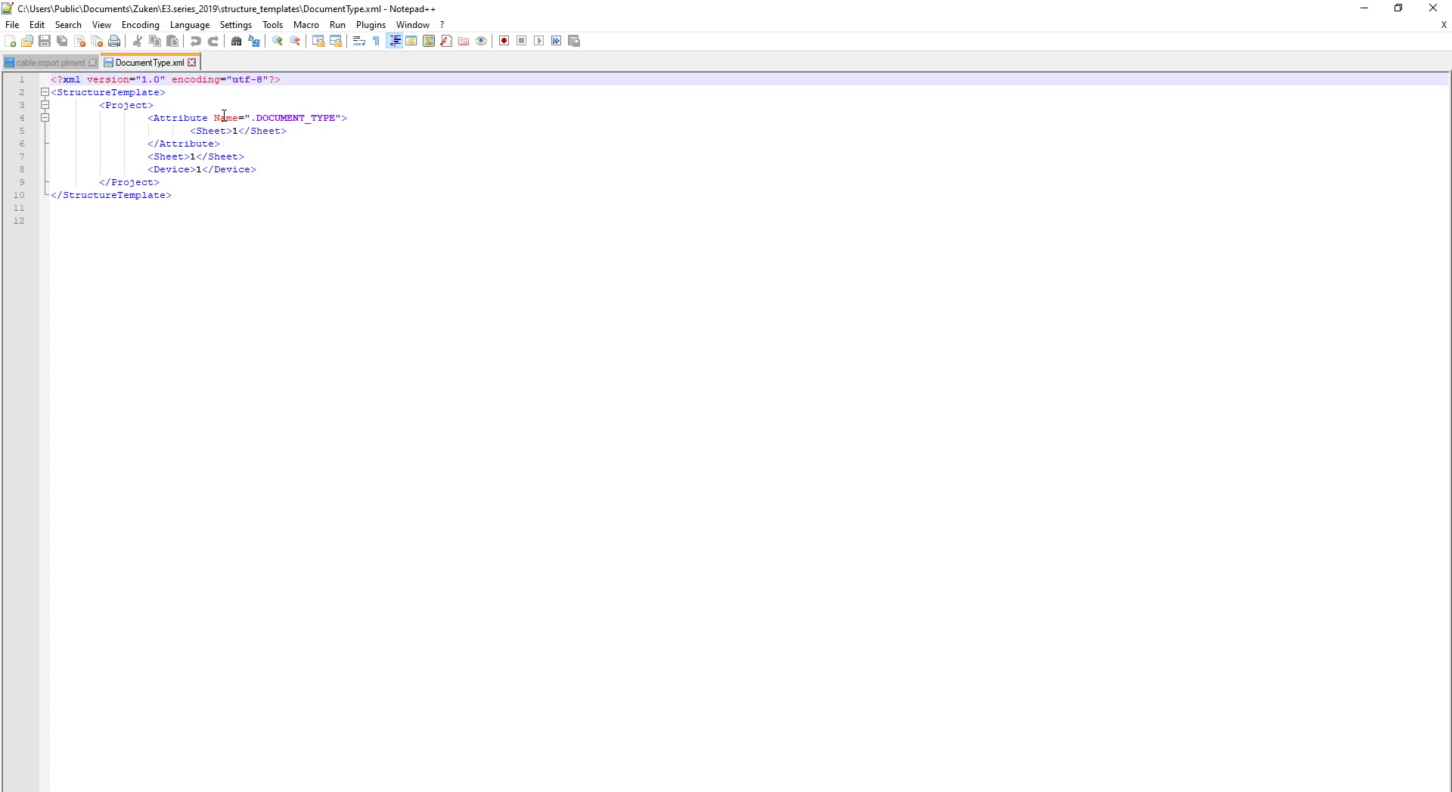
left_click_drag(154, 119, 362, 123)
left_click(349, 242)
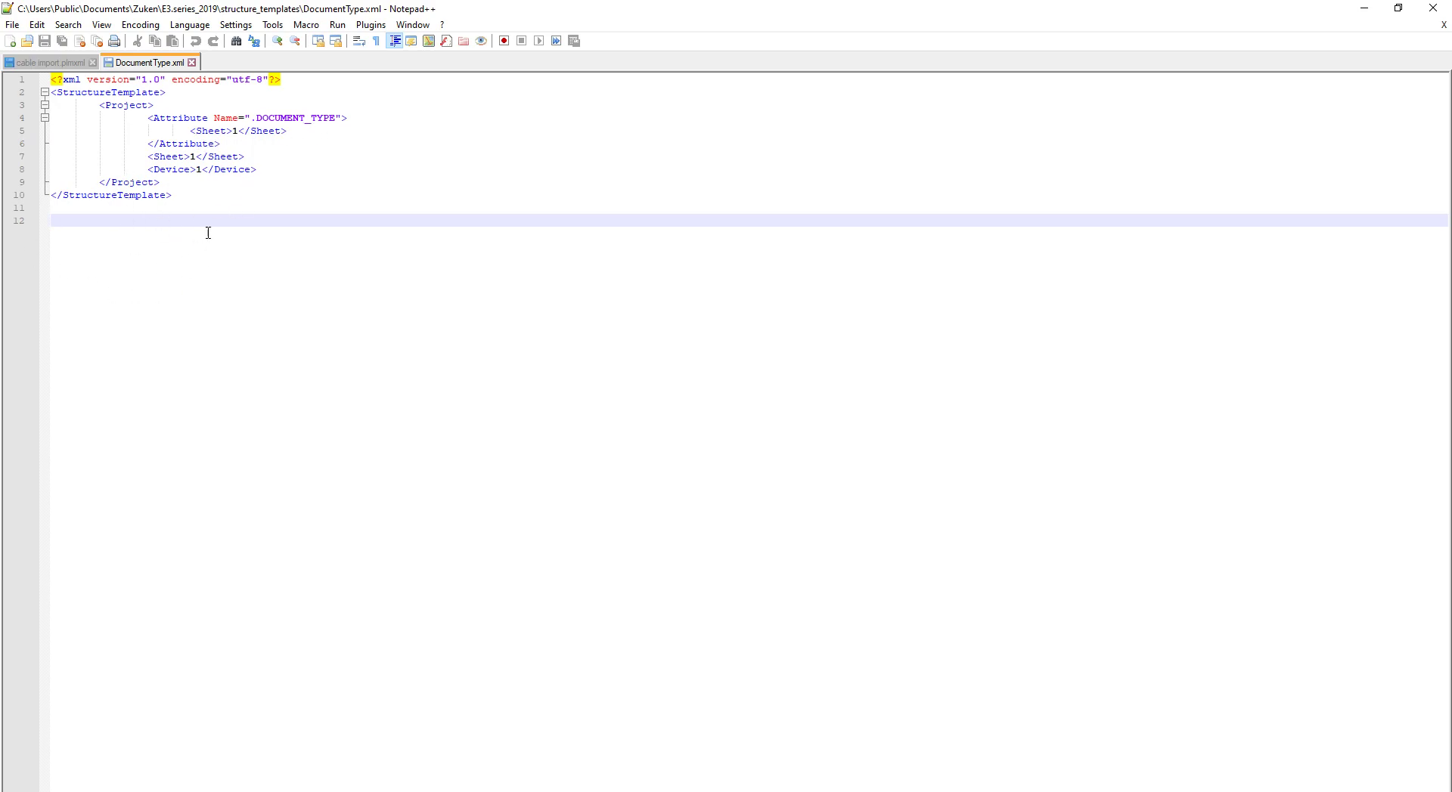
left_click(1364, 8)
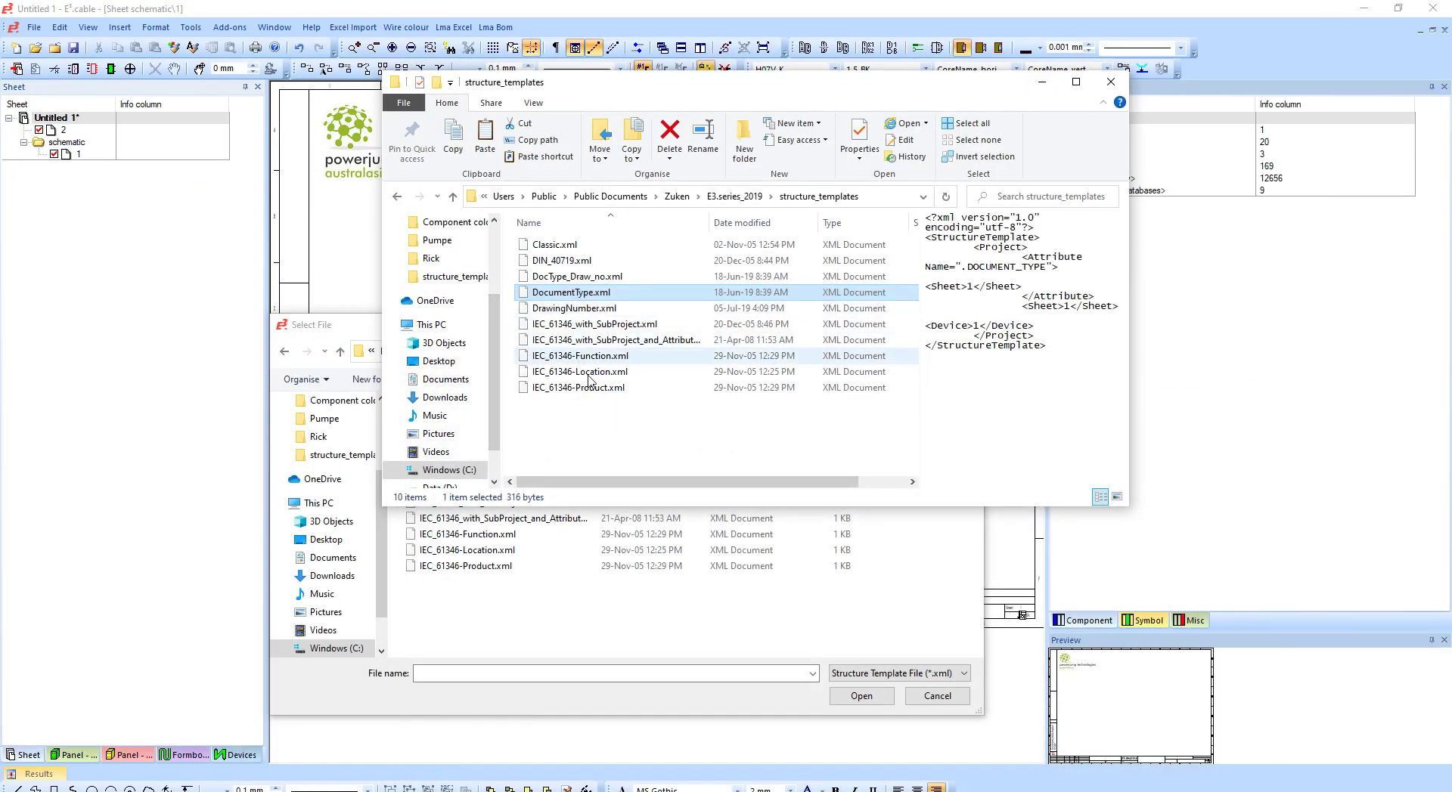
Step: Open IEC_61346-Function.xml in Notepad++ and inspect its Assignment element lines
left_click(575, 356)
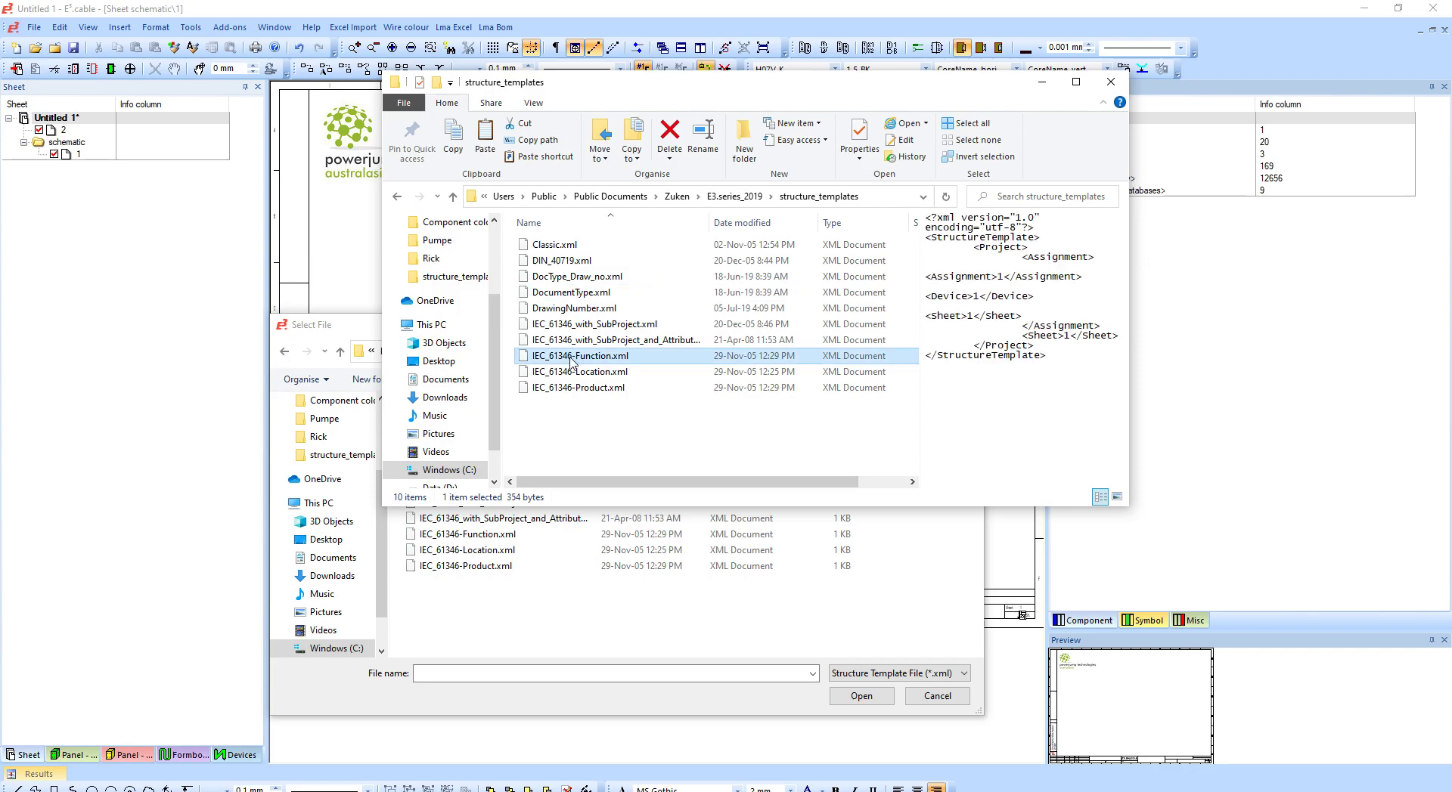
right_click(572, 355)
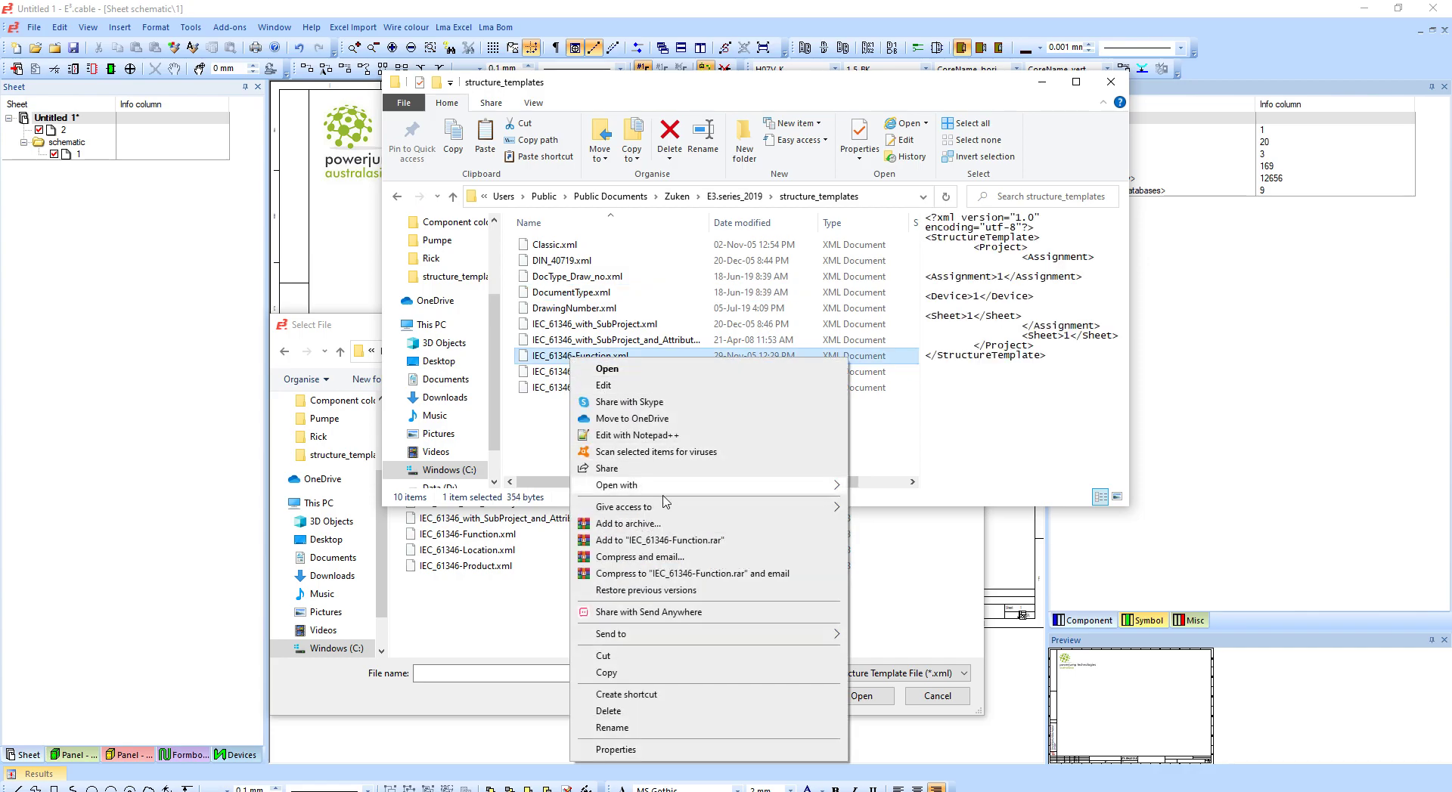
left_click(670, 437)
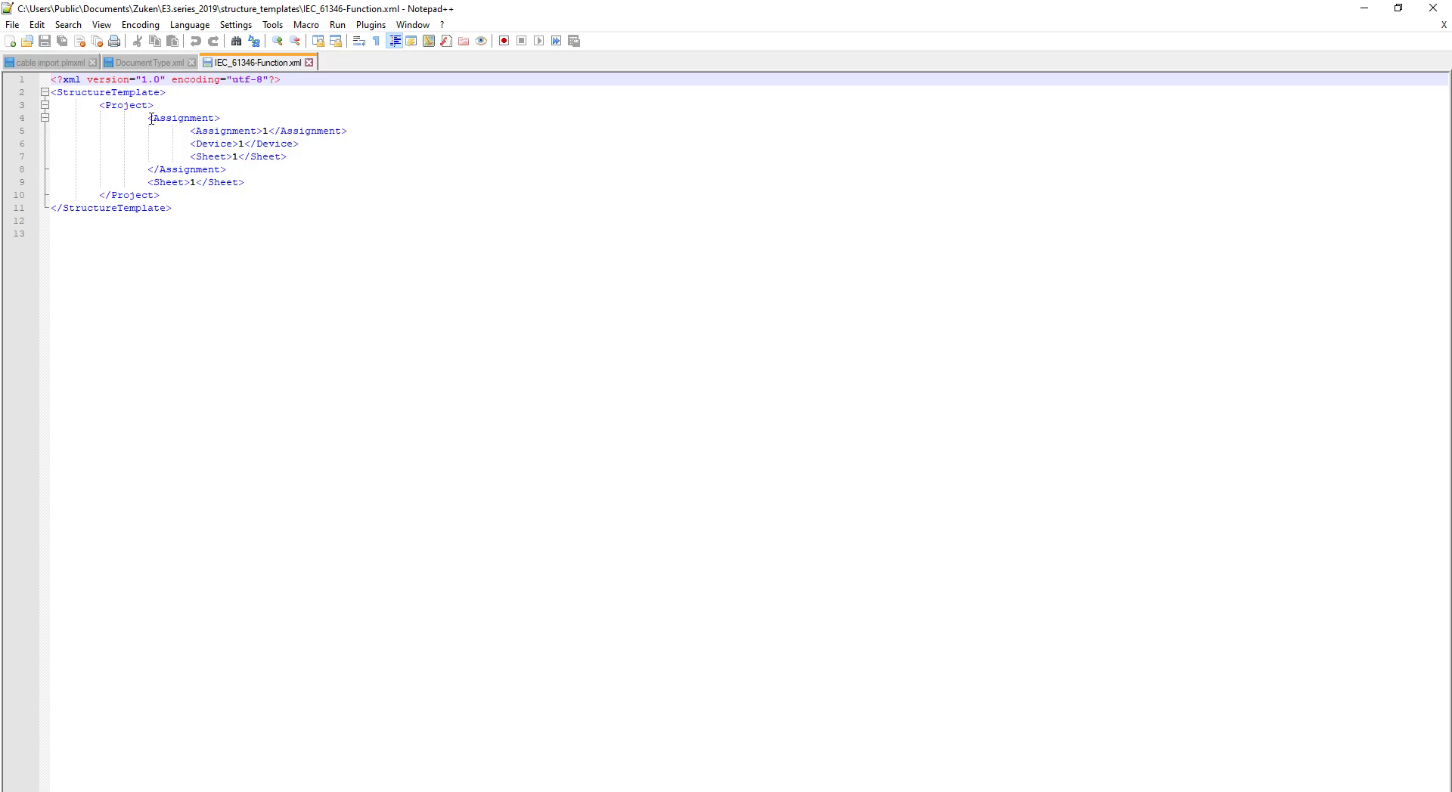
left_click_drag(152, 118, 366, 129)
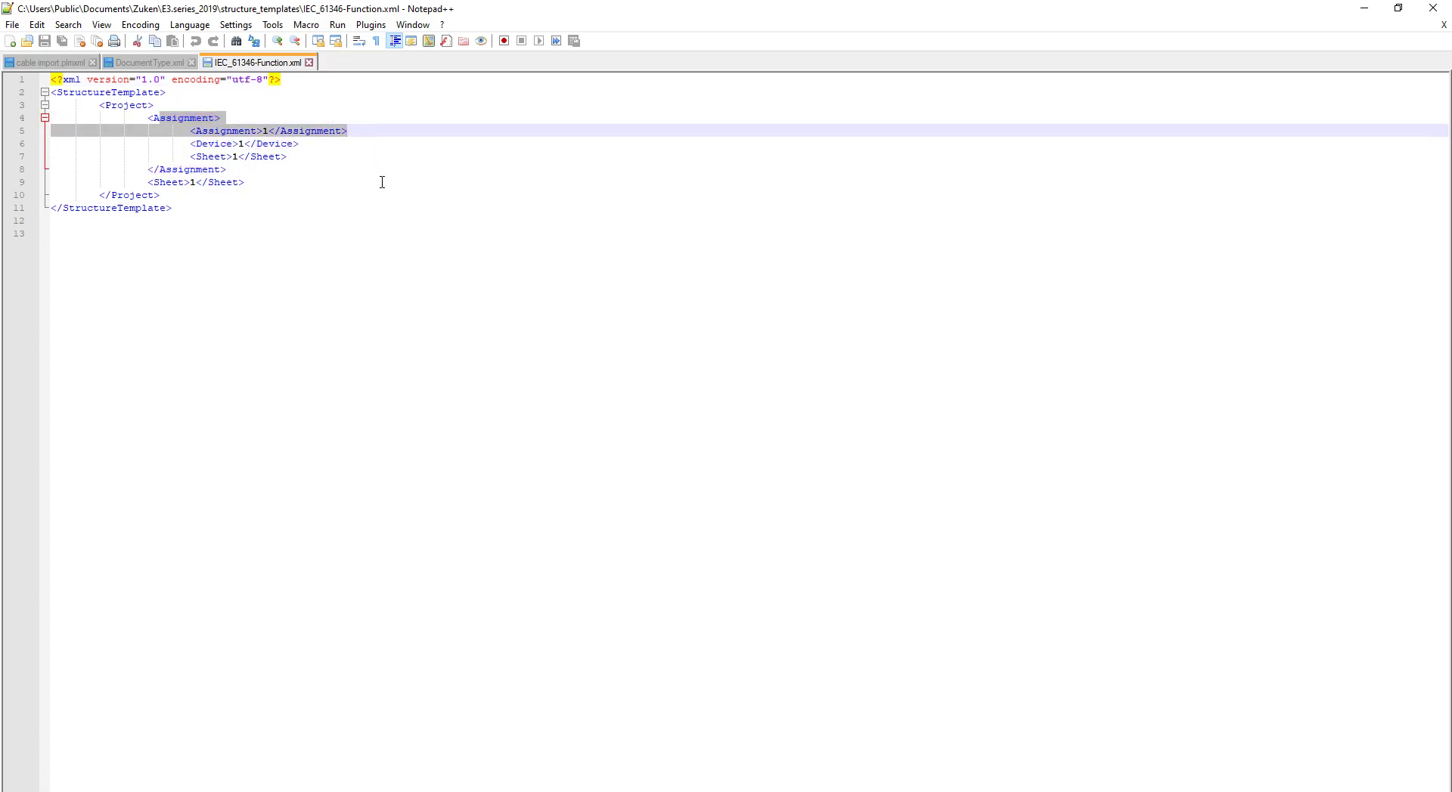
left_click(337, 204)
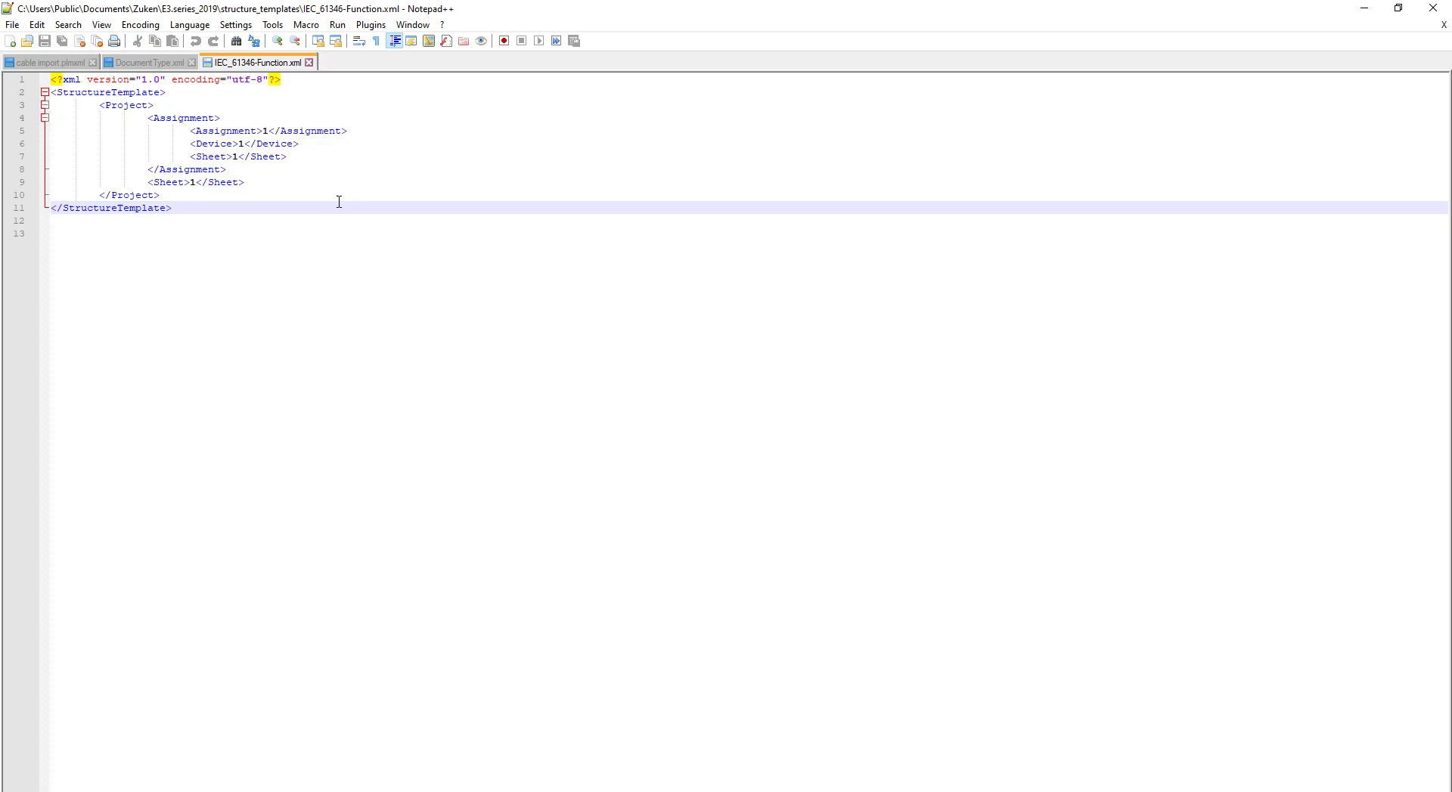
Step: Close Notepad++ and Explorer, then load DocumentType.xml as the project's structure template file
left_click(1364, 8)
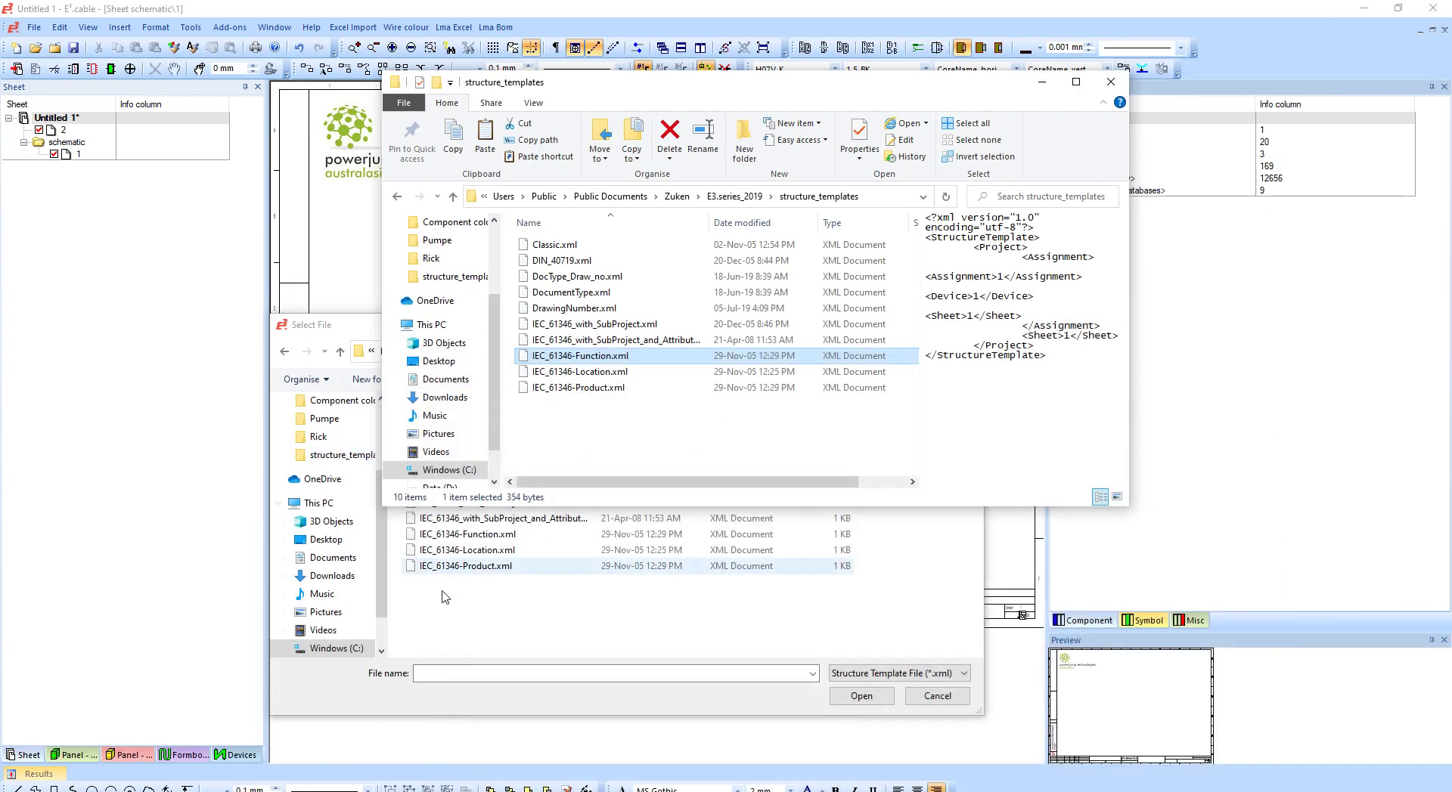
left_click(588, 609)
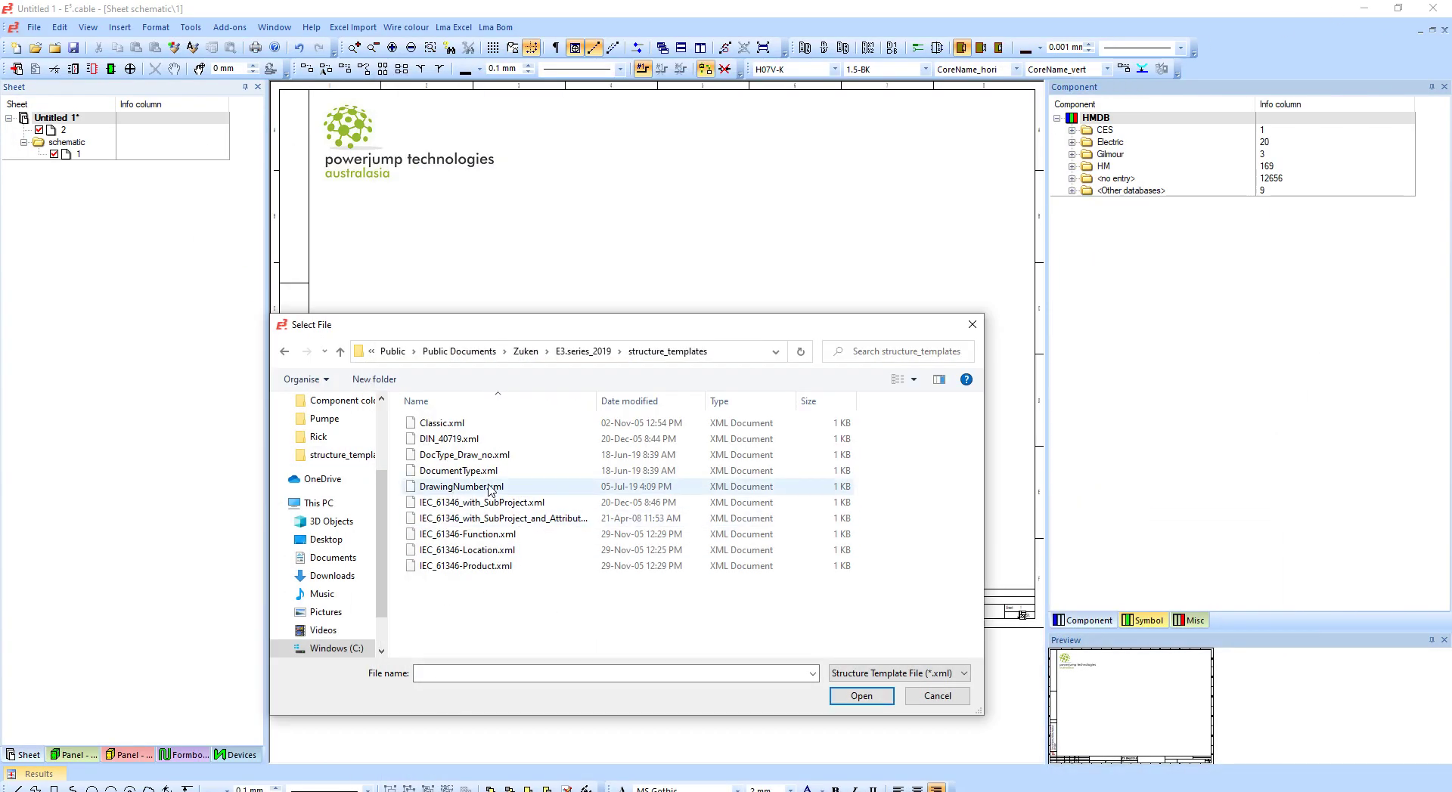
left_click(499, 472)
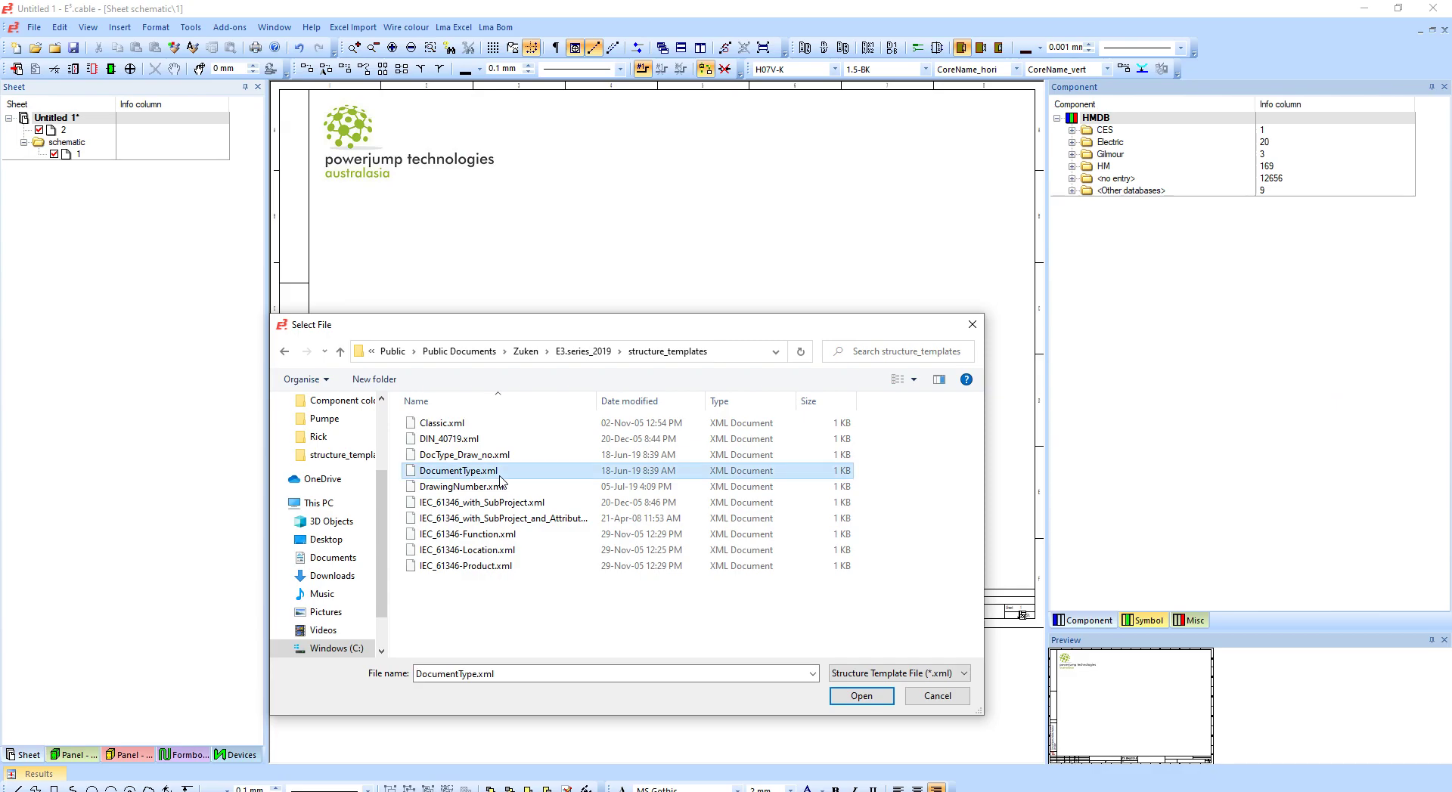
left_click(865, 696)
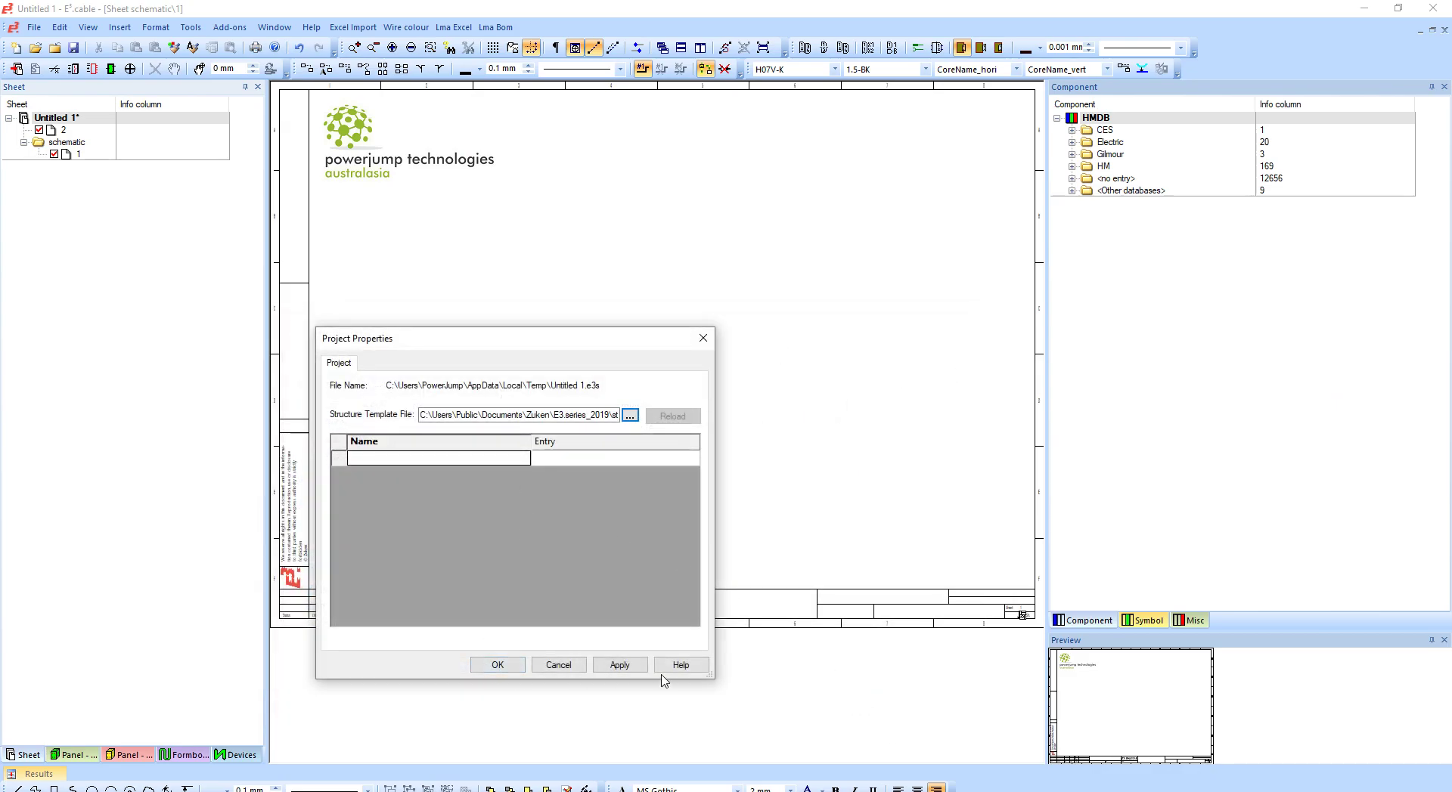
Step: Apply the DocumentType structure template to the project and close Project Properties
left_click(619, 666)
left_click(559, 565)
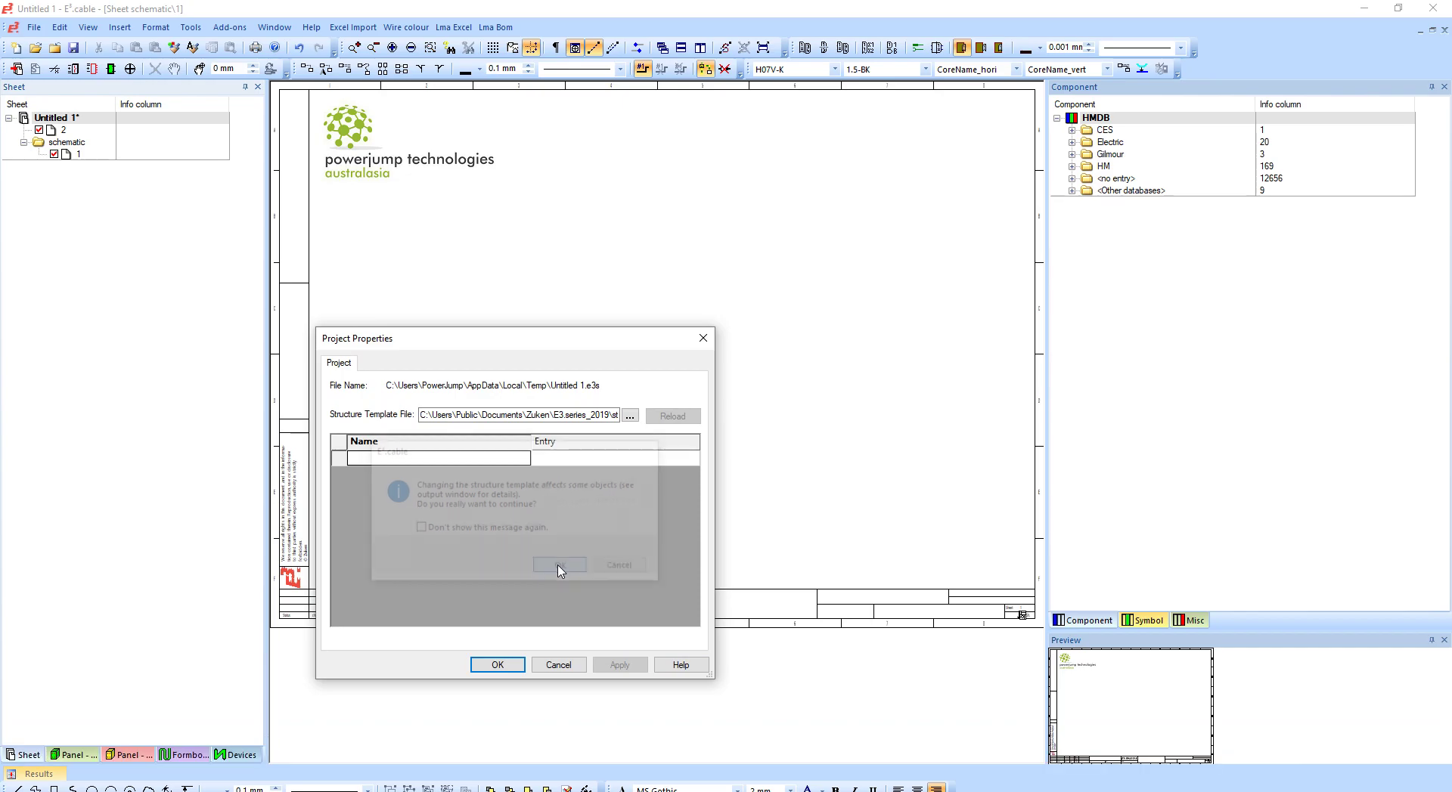
left_click(511, 666)
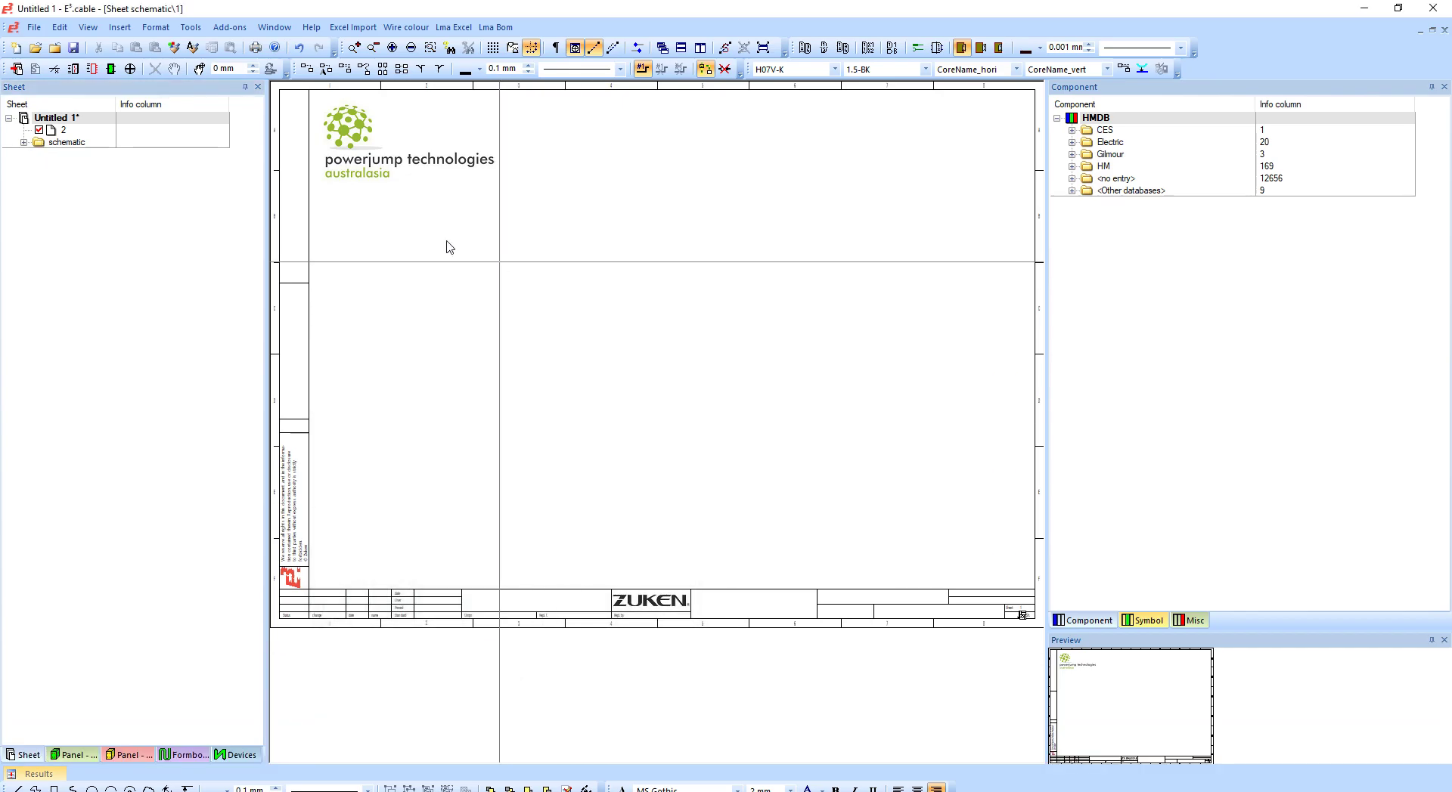
Step: Check the Tree Control Properties sorting and .DOCUMENT_TYPE info column, accepting the settings unchanged
right_click(54, 123)
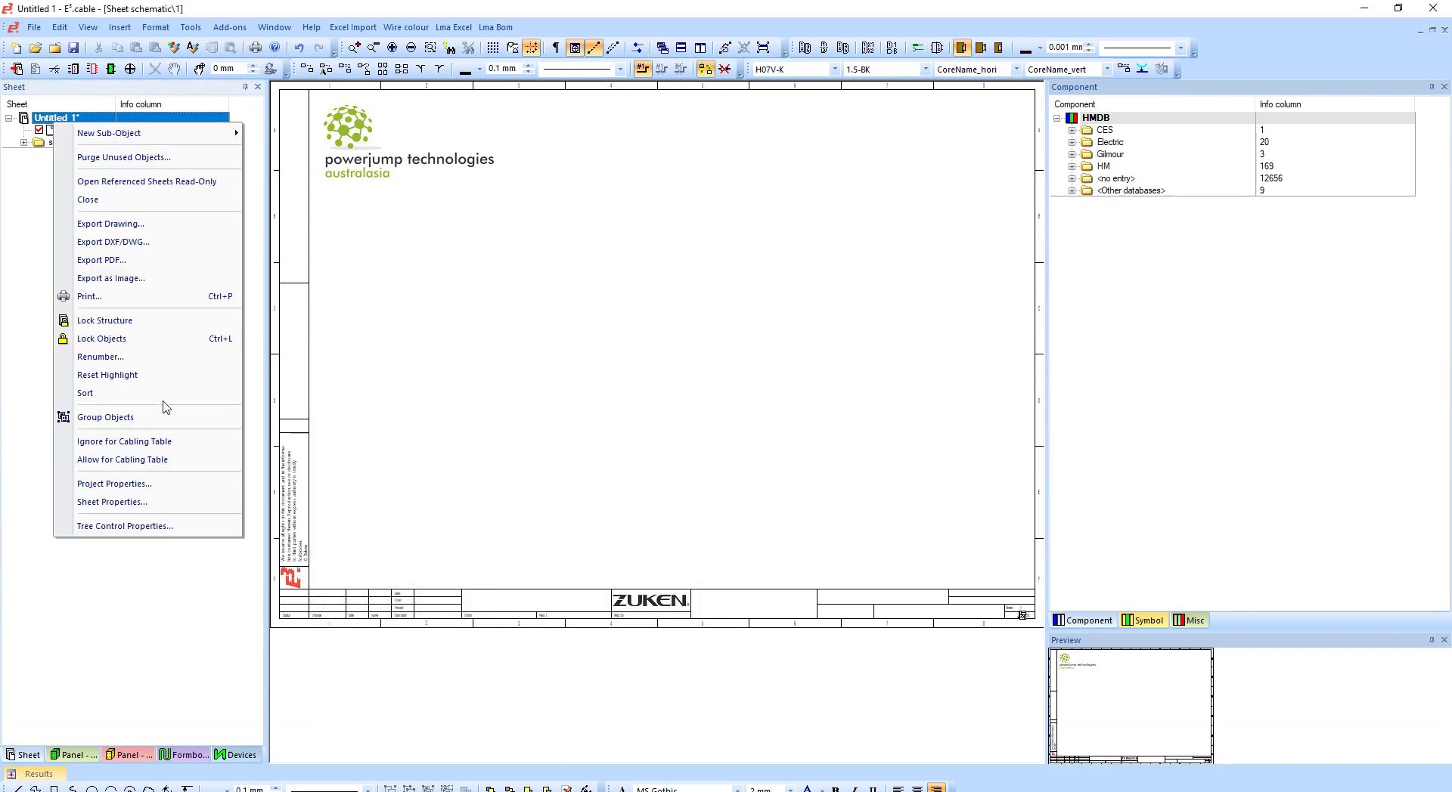
left_click(173, 532)
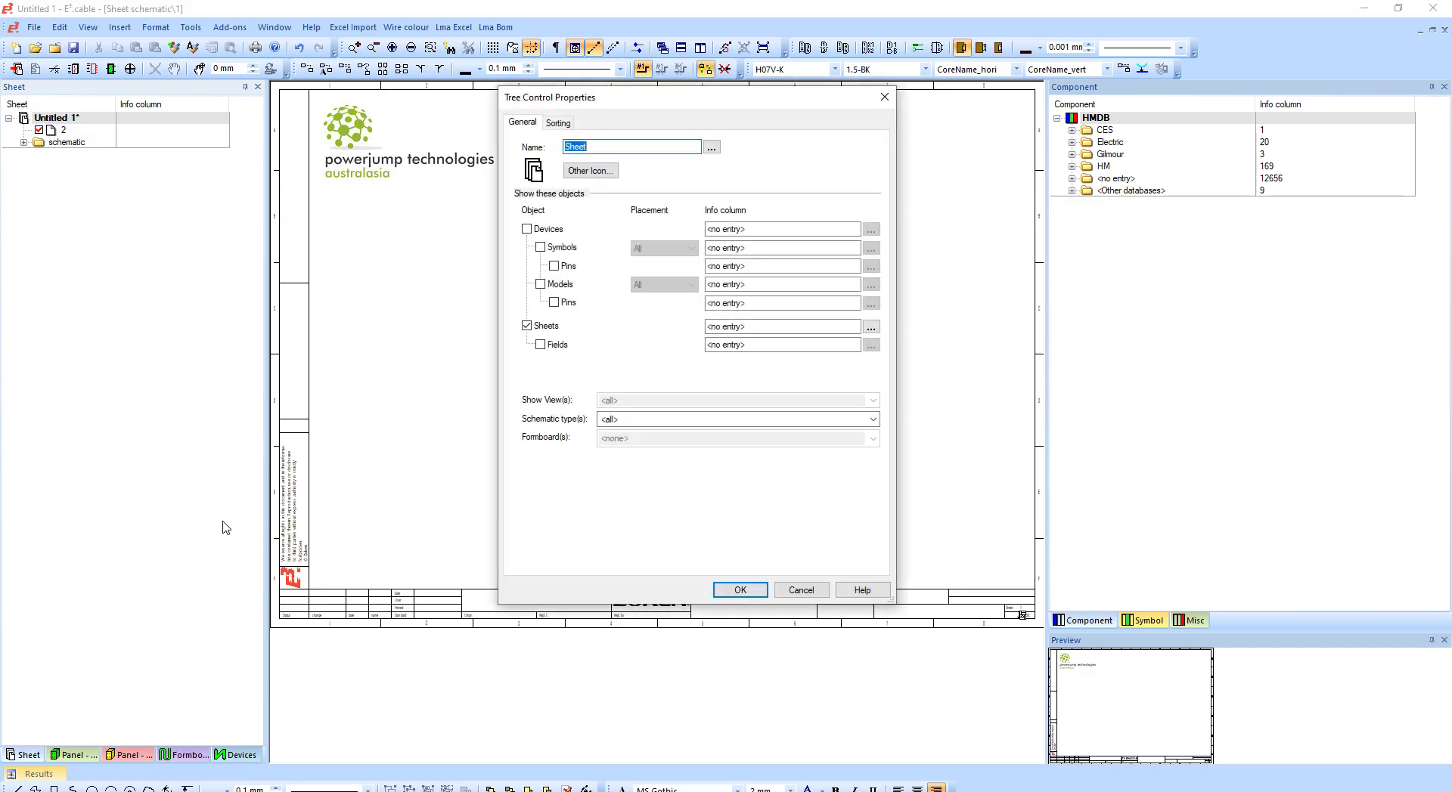
left_click(557, 122)
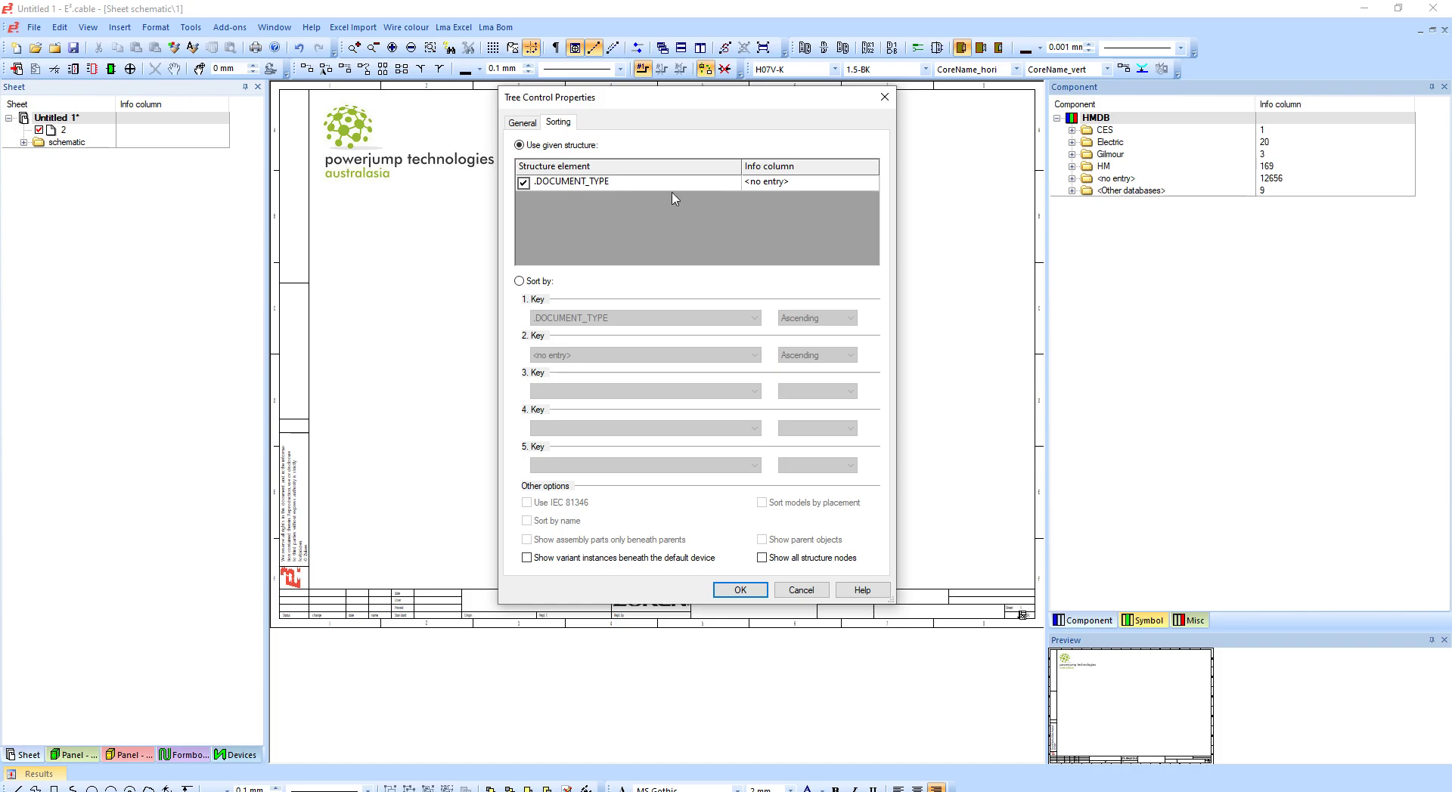
left_click(836, 183)
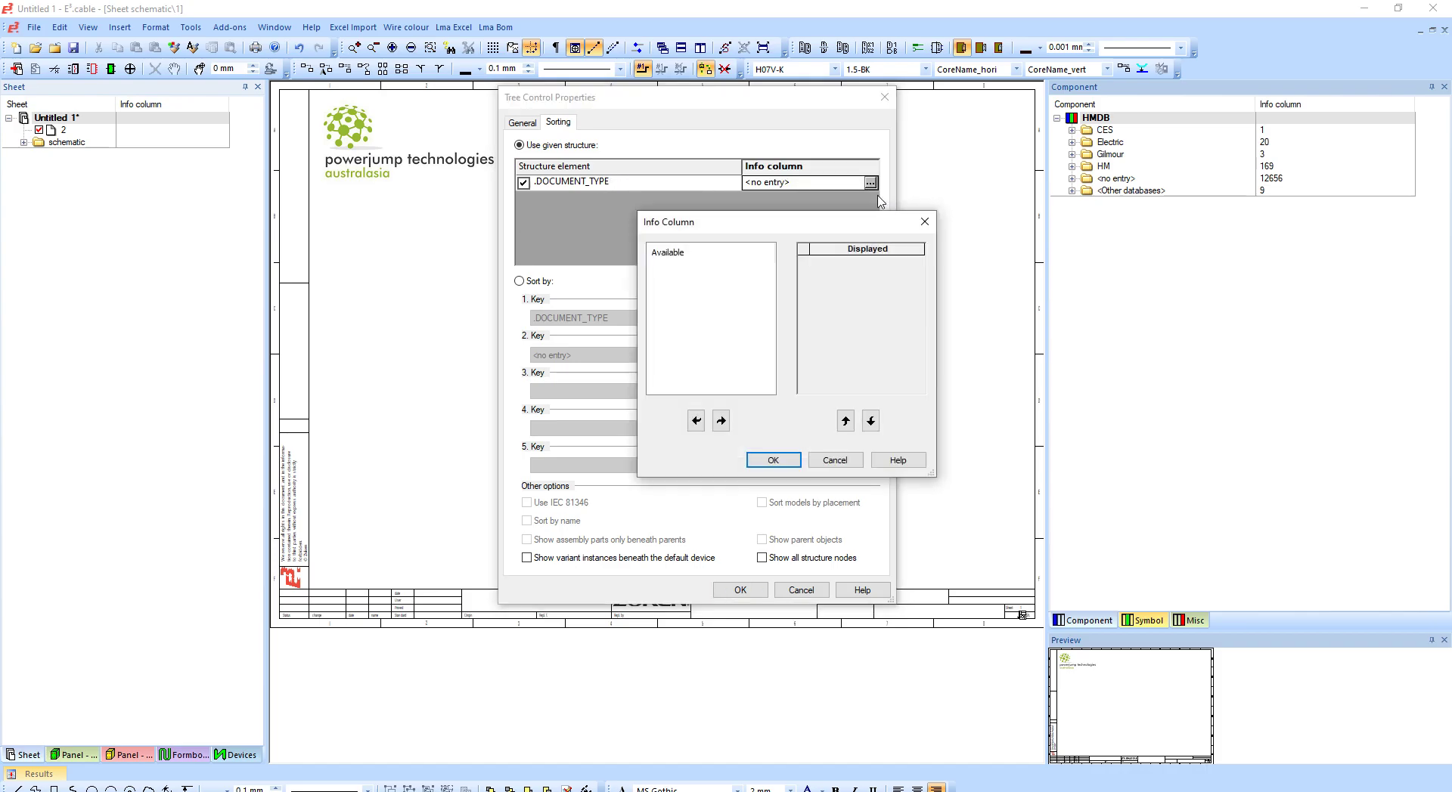
left_click(924, 221)
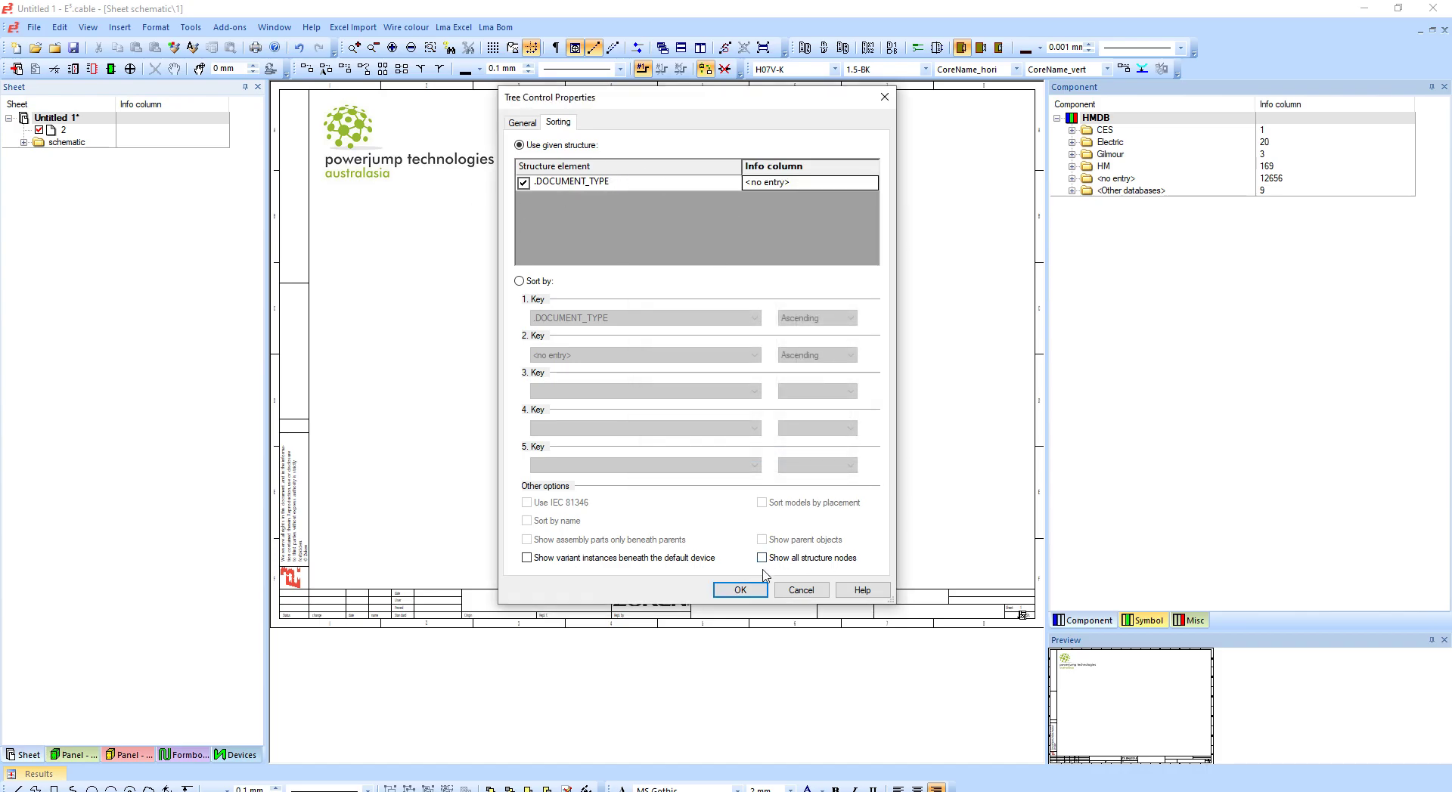
left_click(740, 590)
left_click(23, 143)
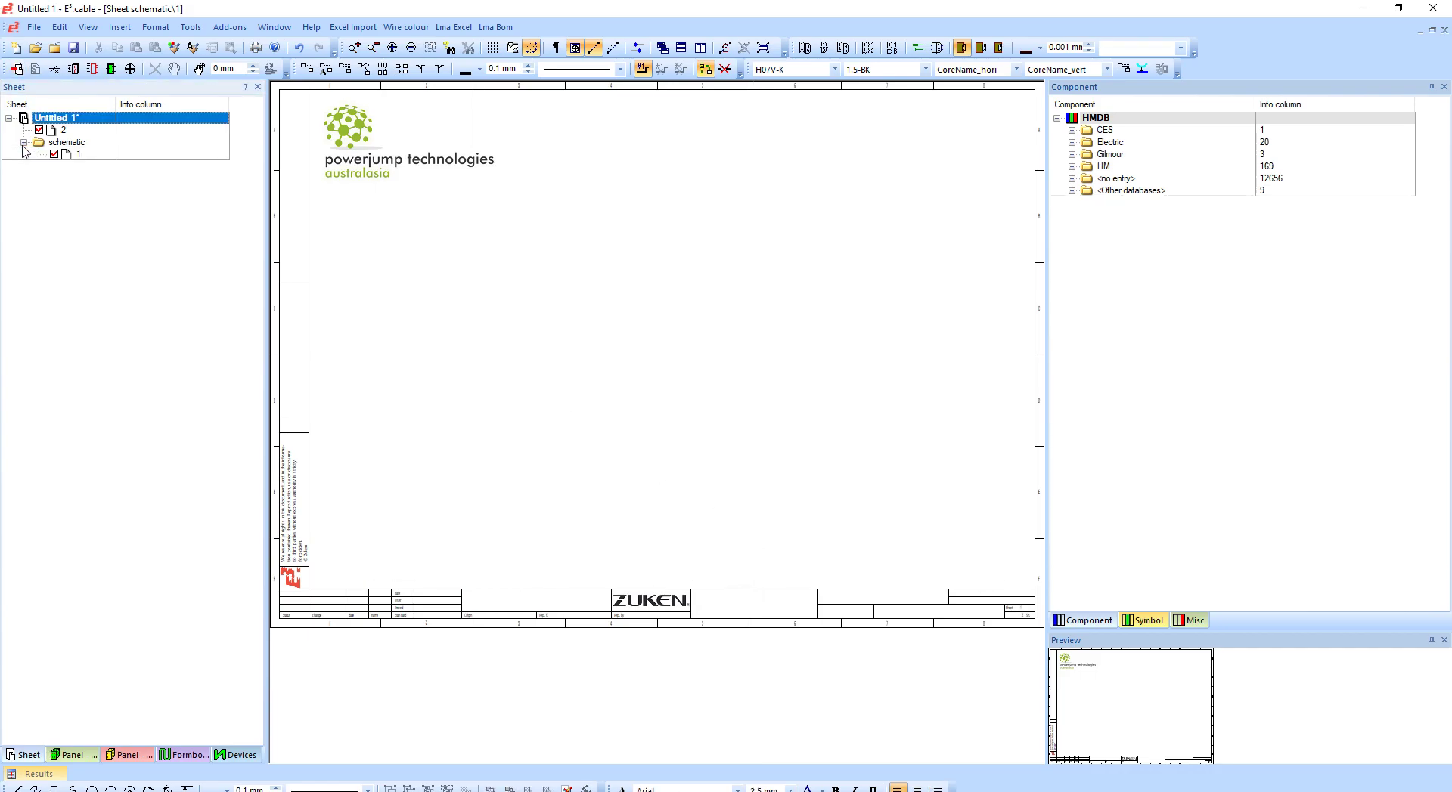
Step: Jump from sheet 1 to its DINA3 sheet format and create a new symbol from it in E3.dbe
left_click(82, 154)
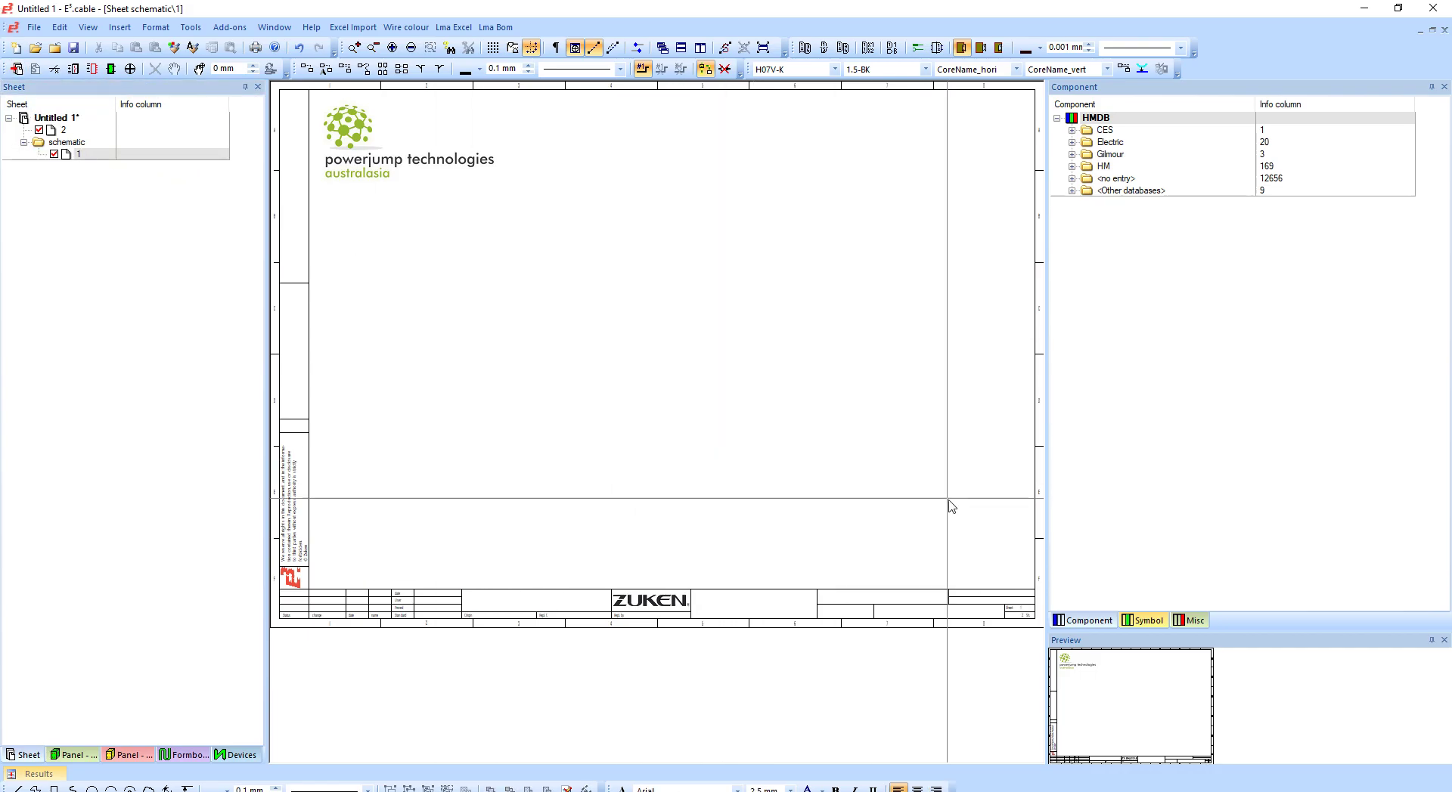
right_click(813, 420)
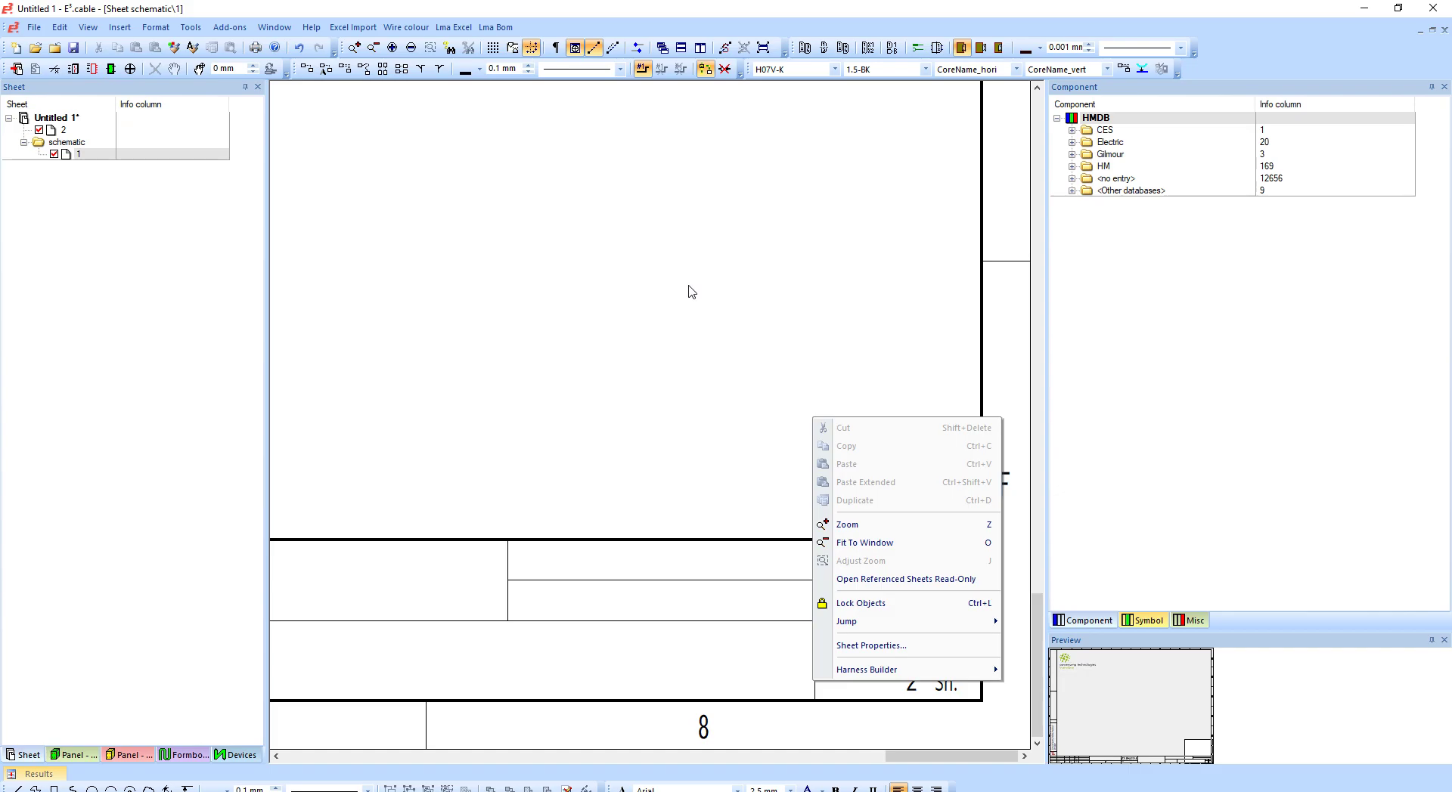
mouse_move(917, 624)
left_click(1096, 666)
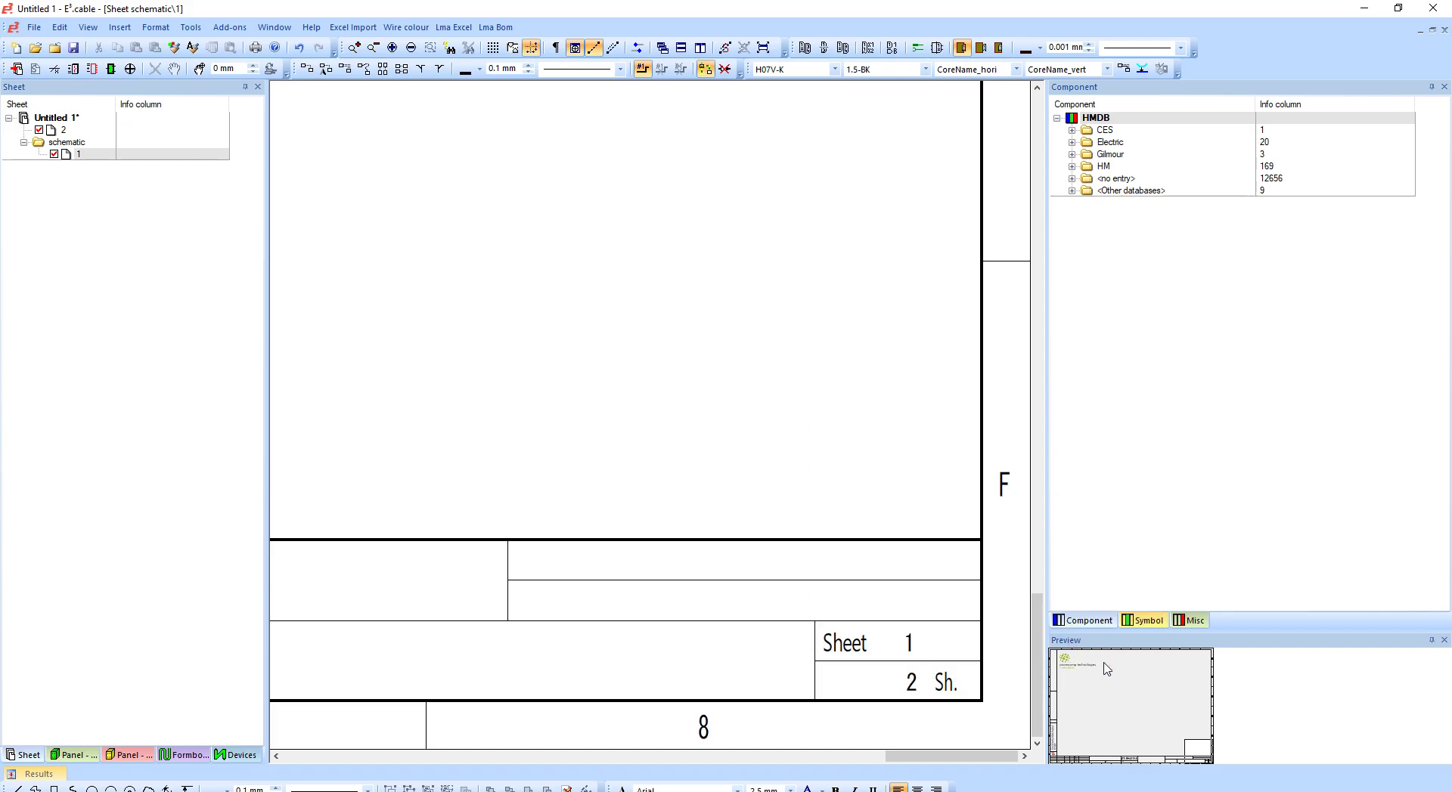
right_click(1126, 433)
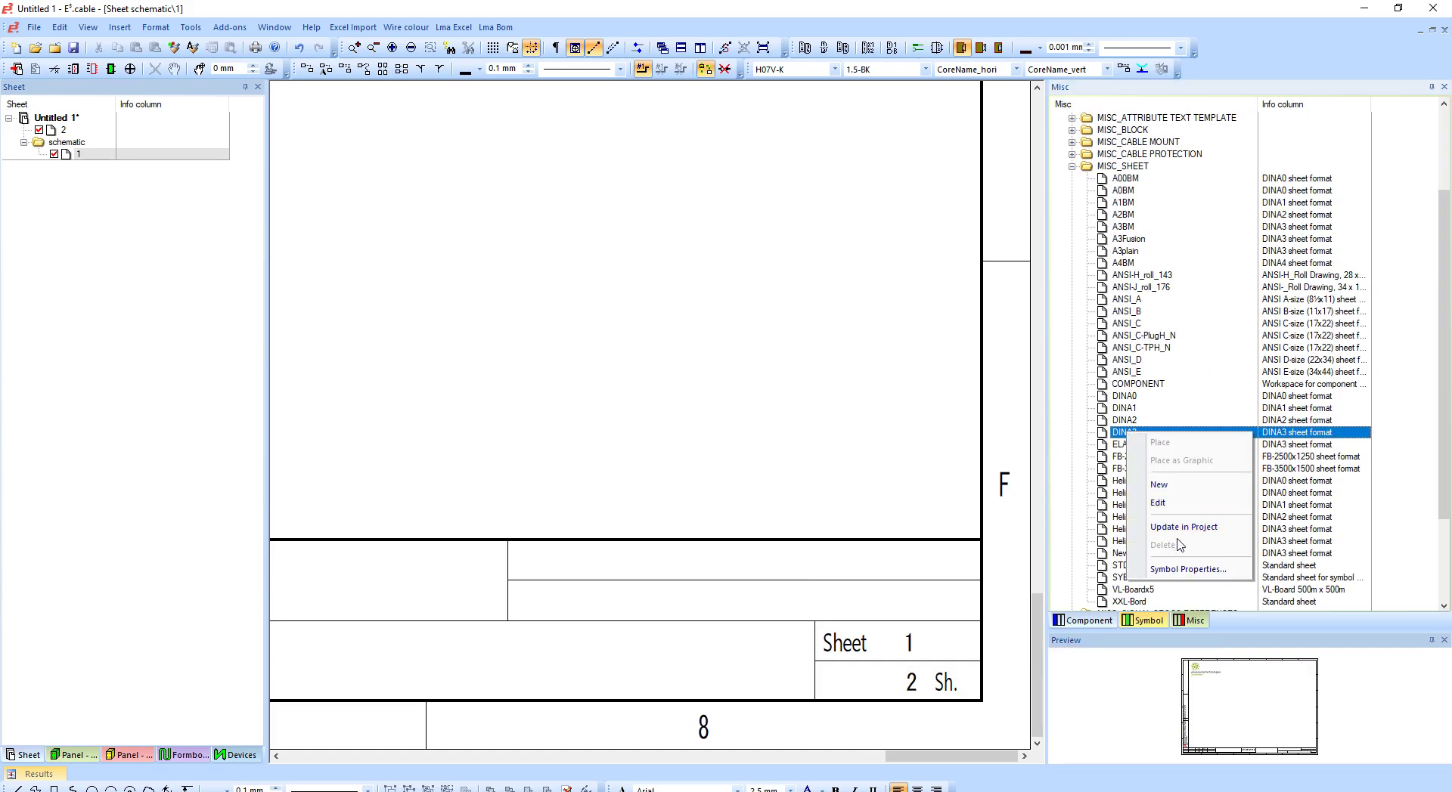
left_click(1188, 488)
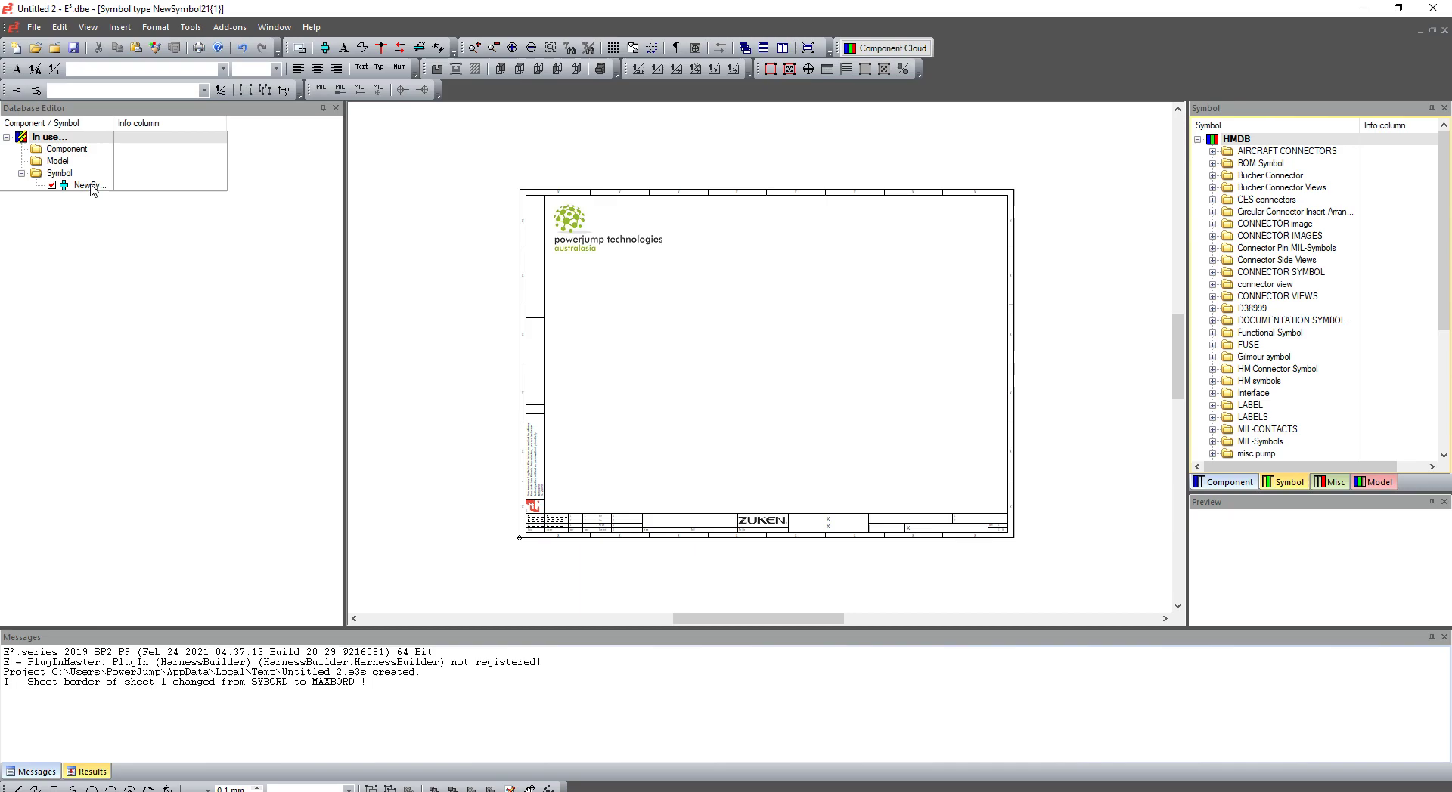
Step: Rename NewSymbol21 to 'a3 w folder' and zoom in toward the title block
left_click(91, 189)
left_click(91, 189)
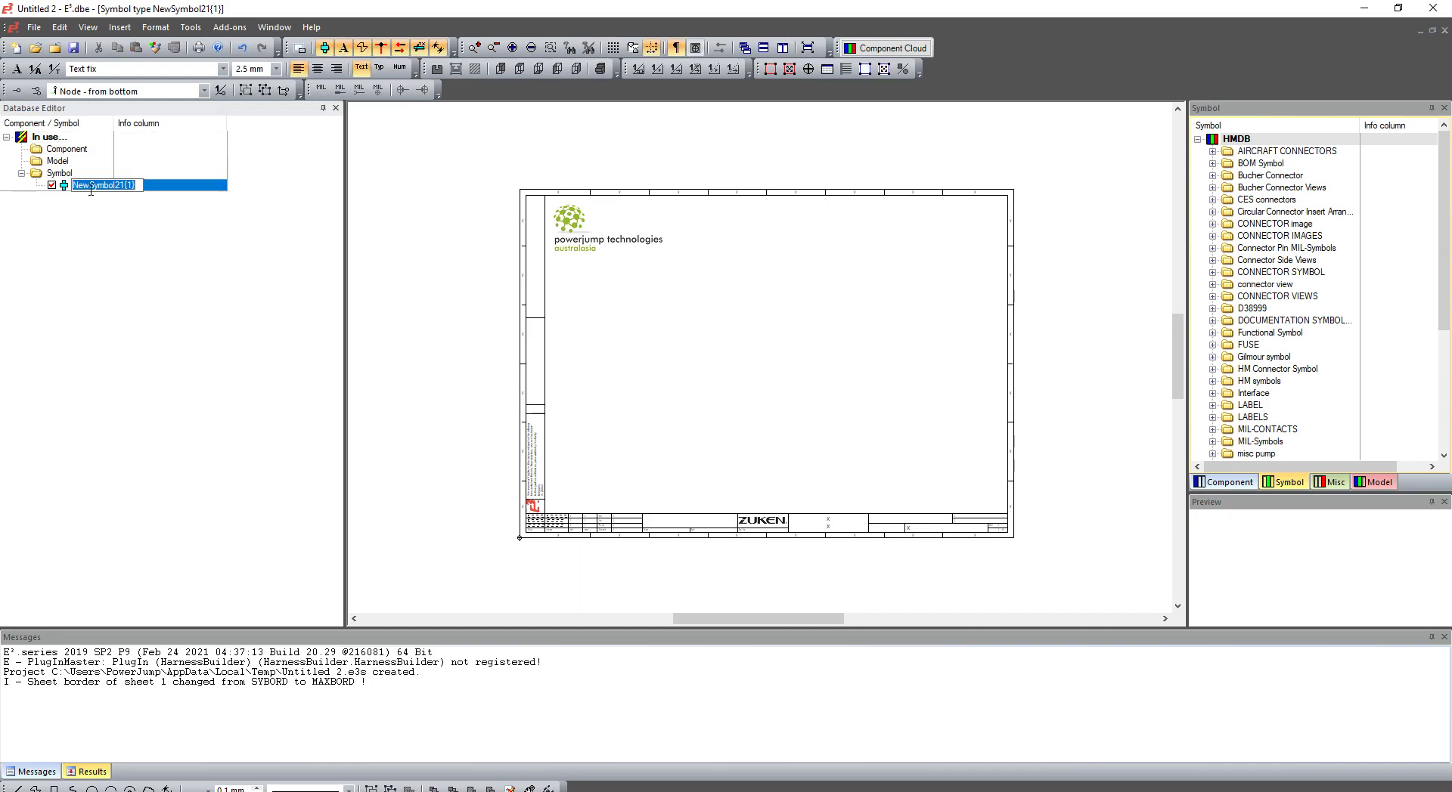
type("D")
type("a3 w folder")
key("Return")
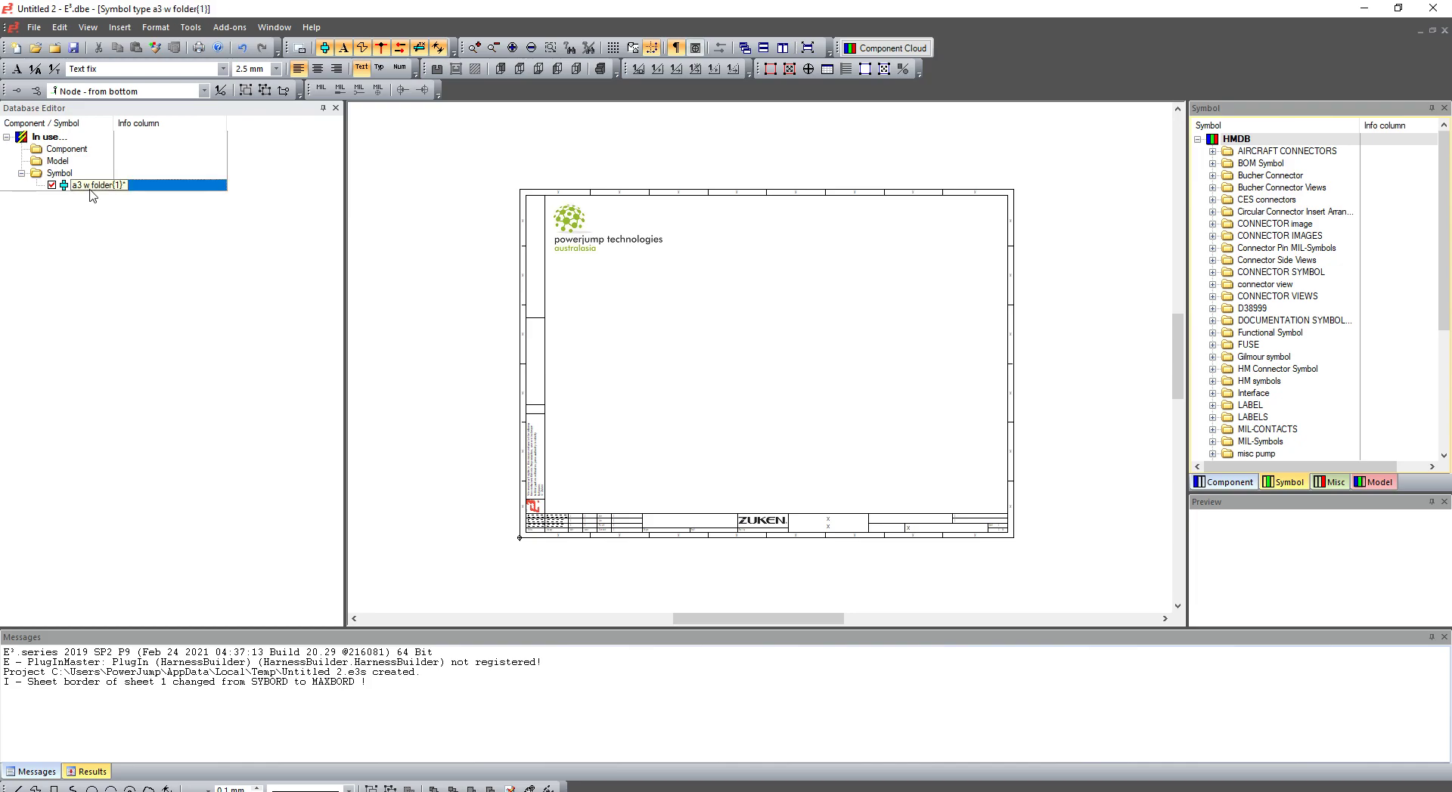
scroll(1078, 577, "up", 3)
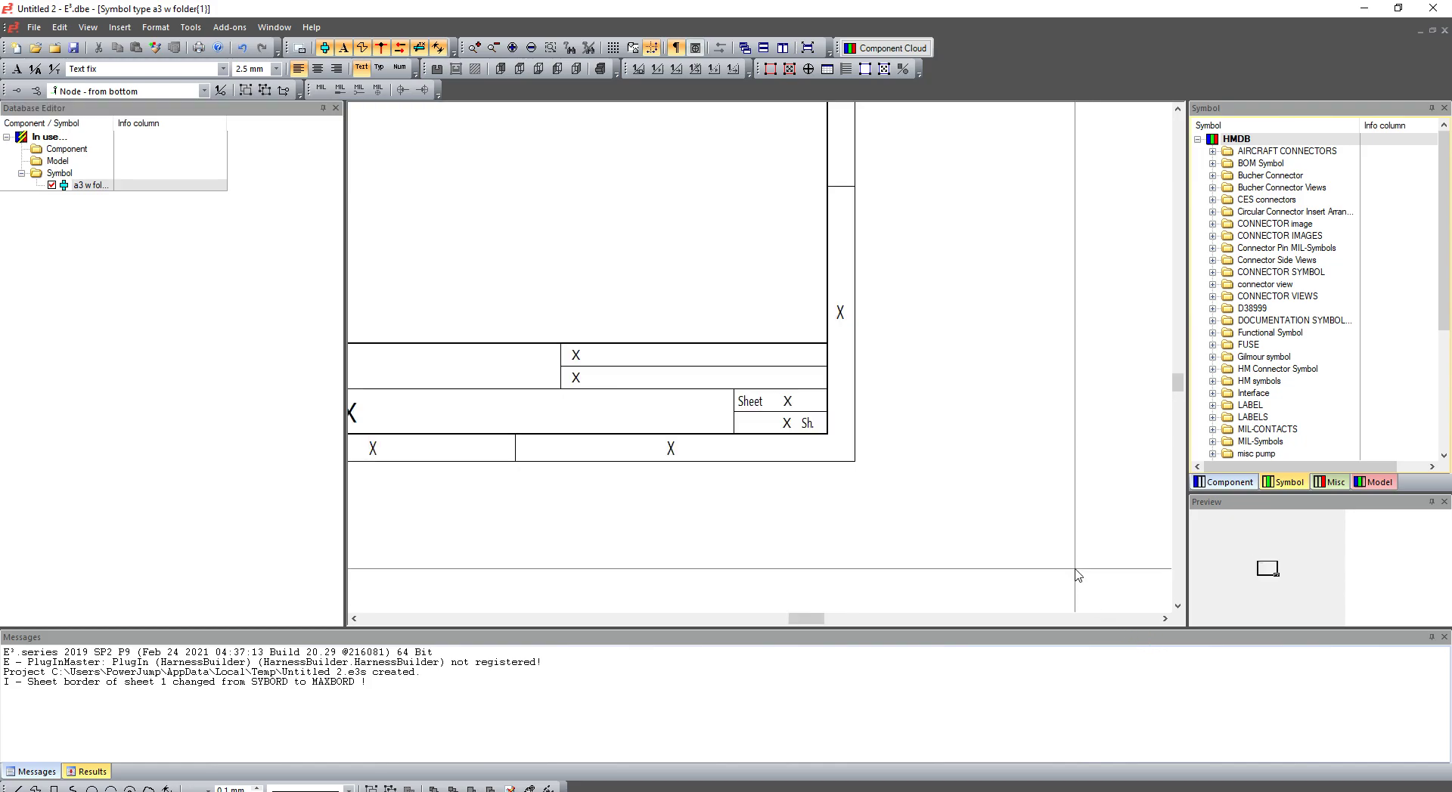
Step: Set the sheet-count text's type to 'Number of sheets in folder'
double_click(791, 422)
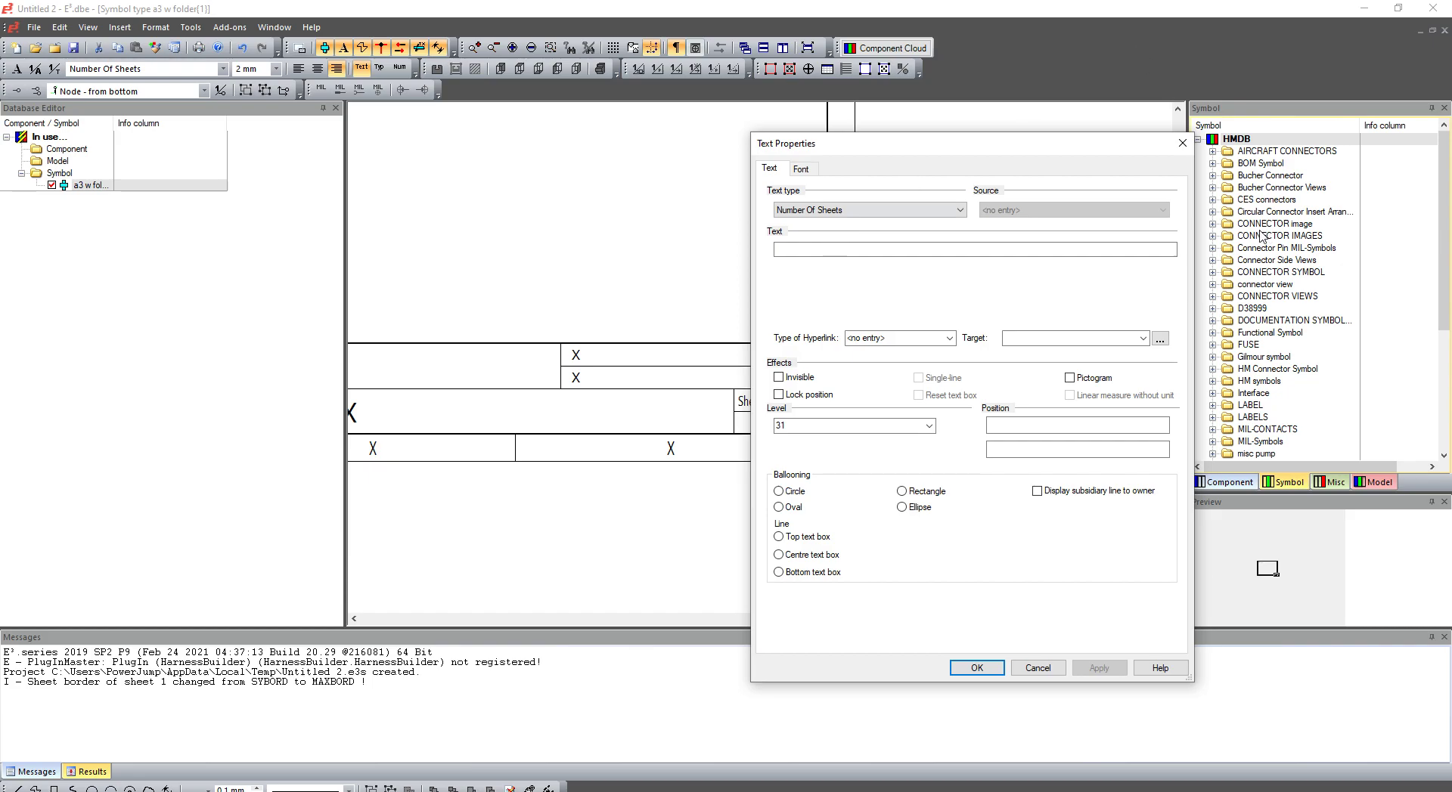
left_click(1182, 143)
right_click(789, 423)
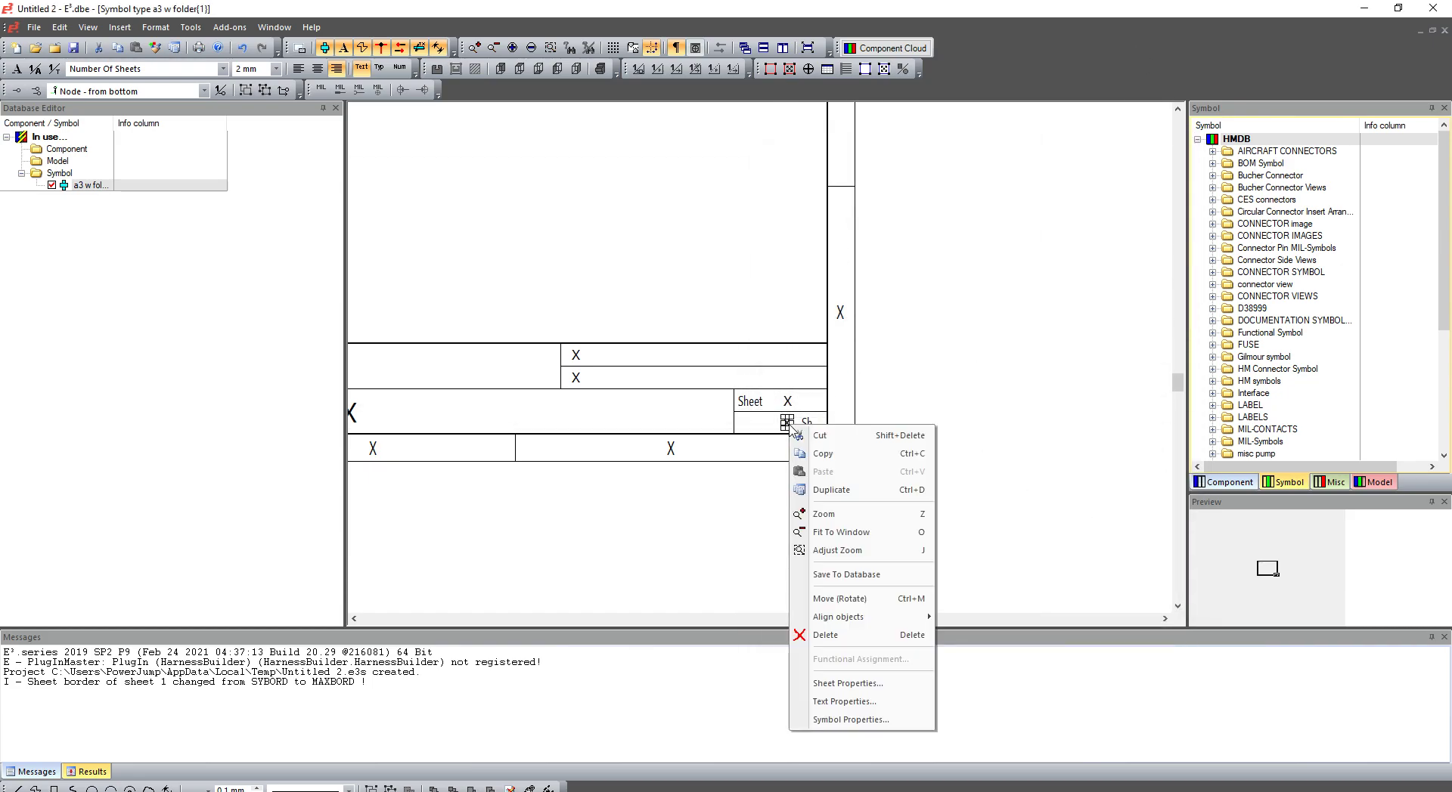
left_click(854, 702)
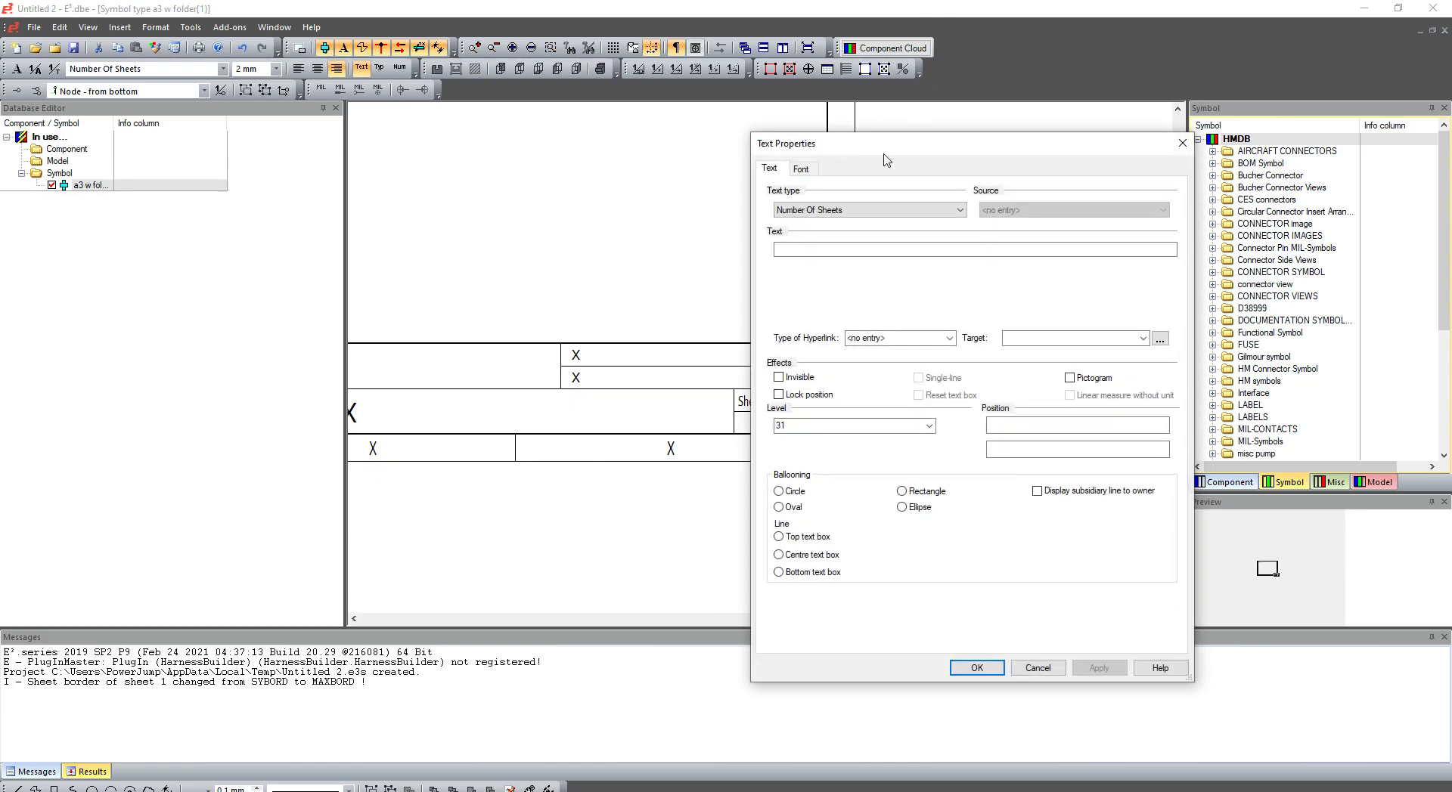
left_click(851, 211)
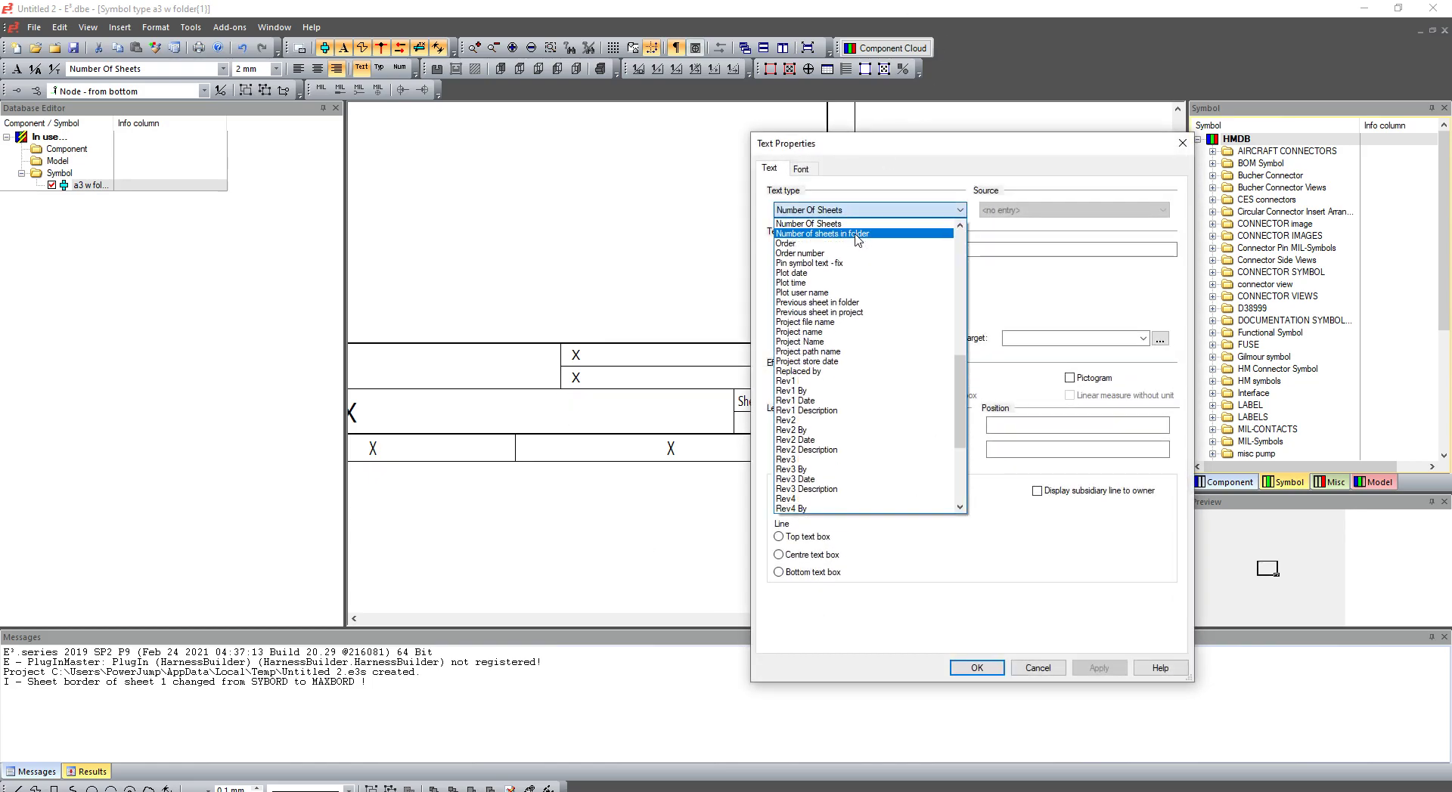
left_click(856, 236)
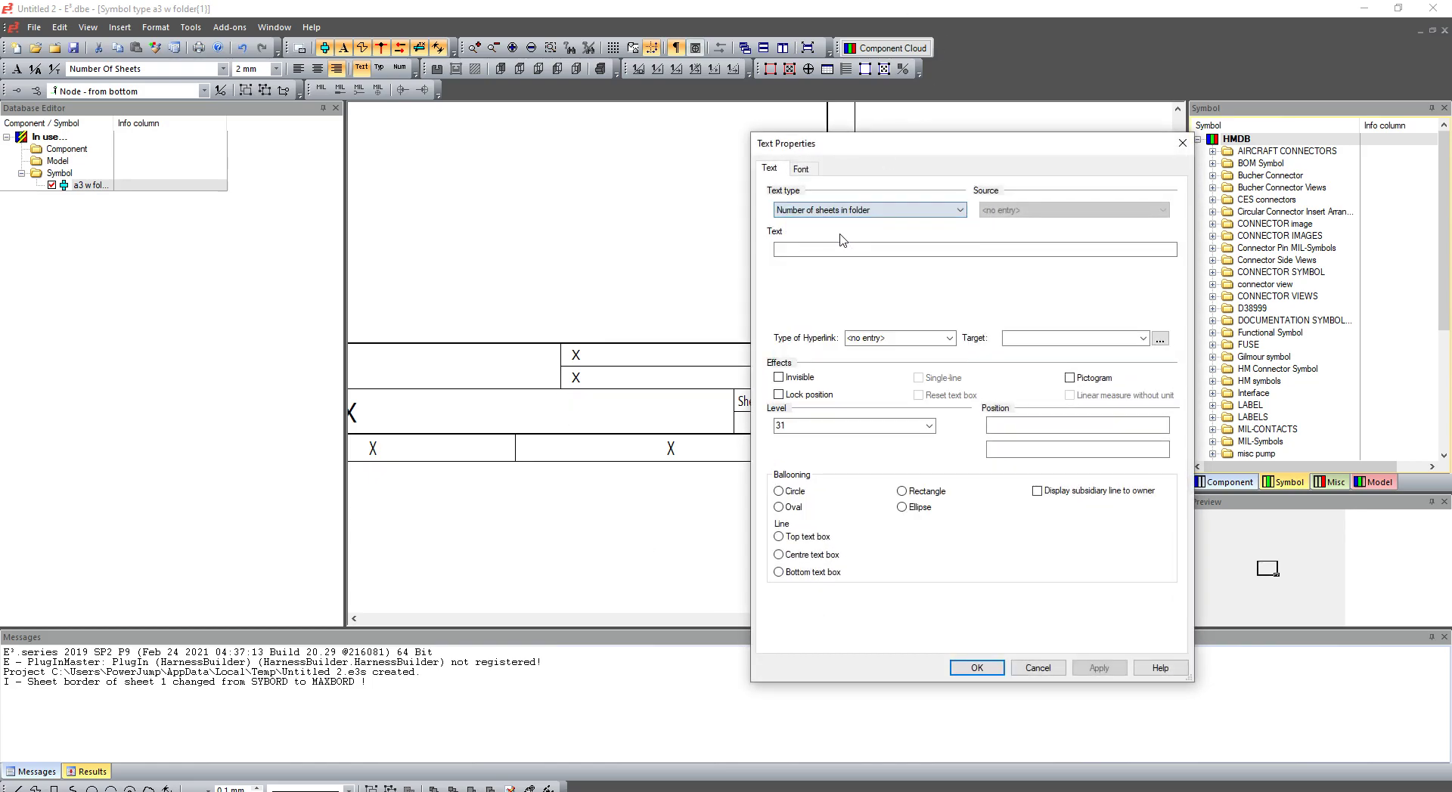
left_click(1032, 674)
Step: Save the a3 w folder sheet symbol to the database, confirming with Yes
right_click(651, 271)
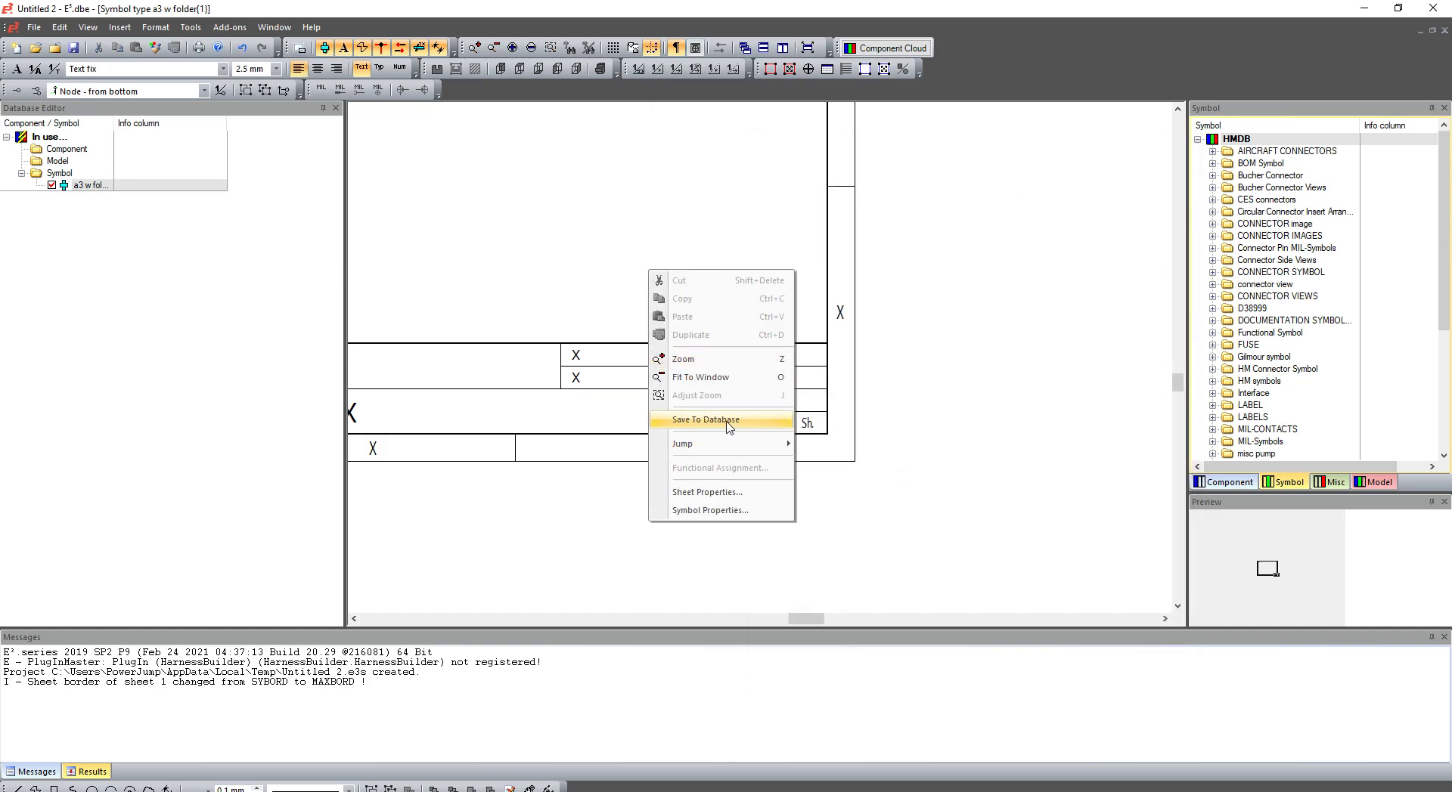
left_click(730, 420)
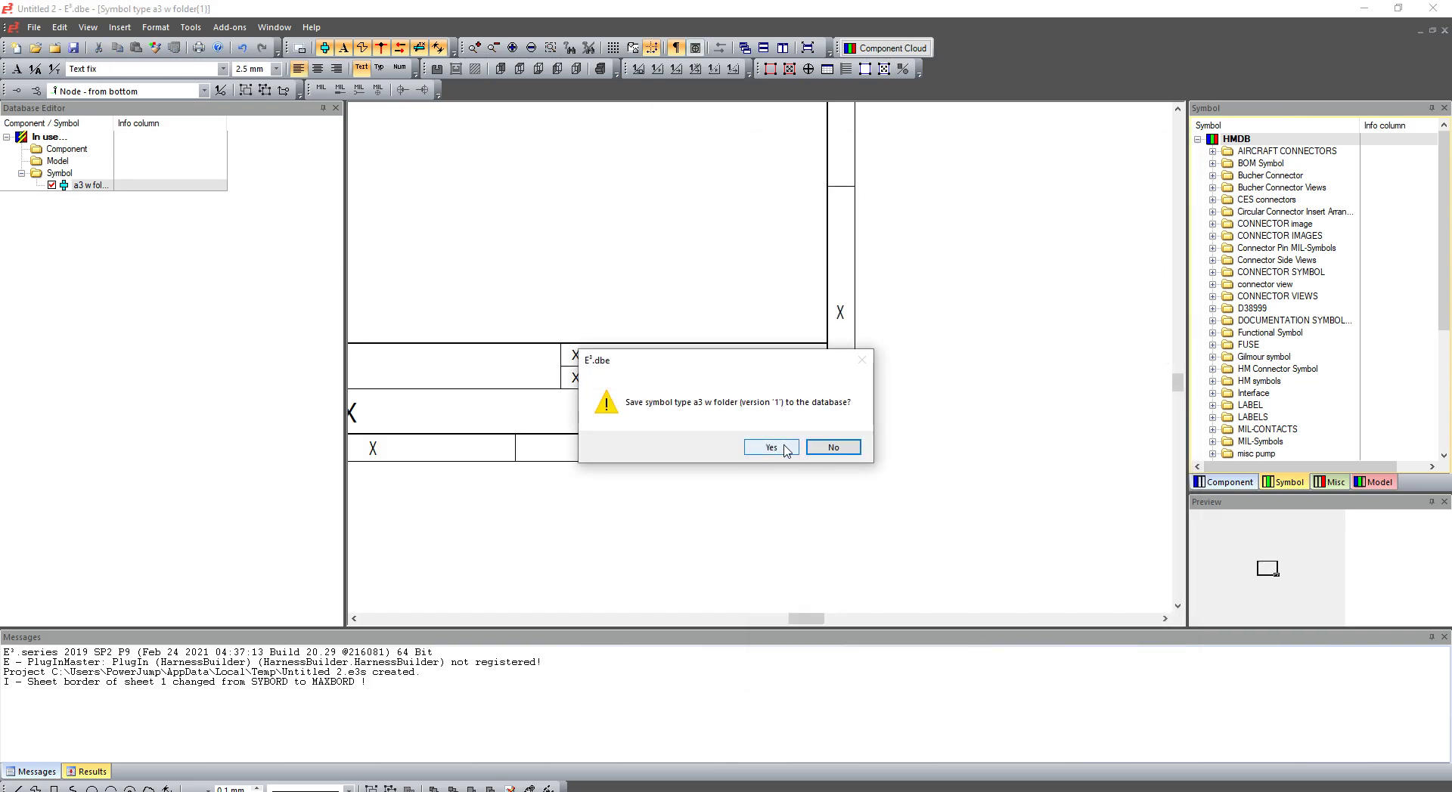
left_click(772, 450)
Step: Switch to the E3.cable project and try choosing the a3 w folder format for sheet 1
mouse_move(809, 783)
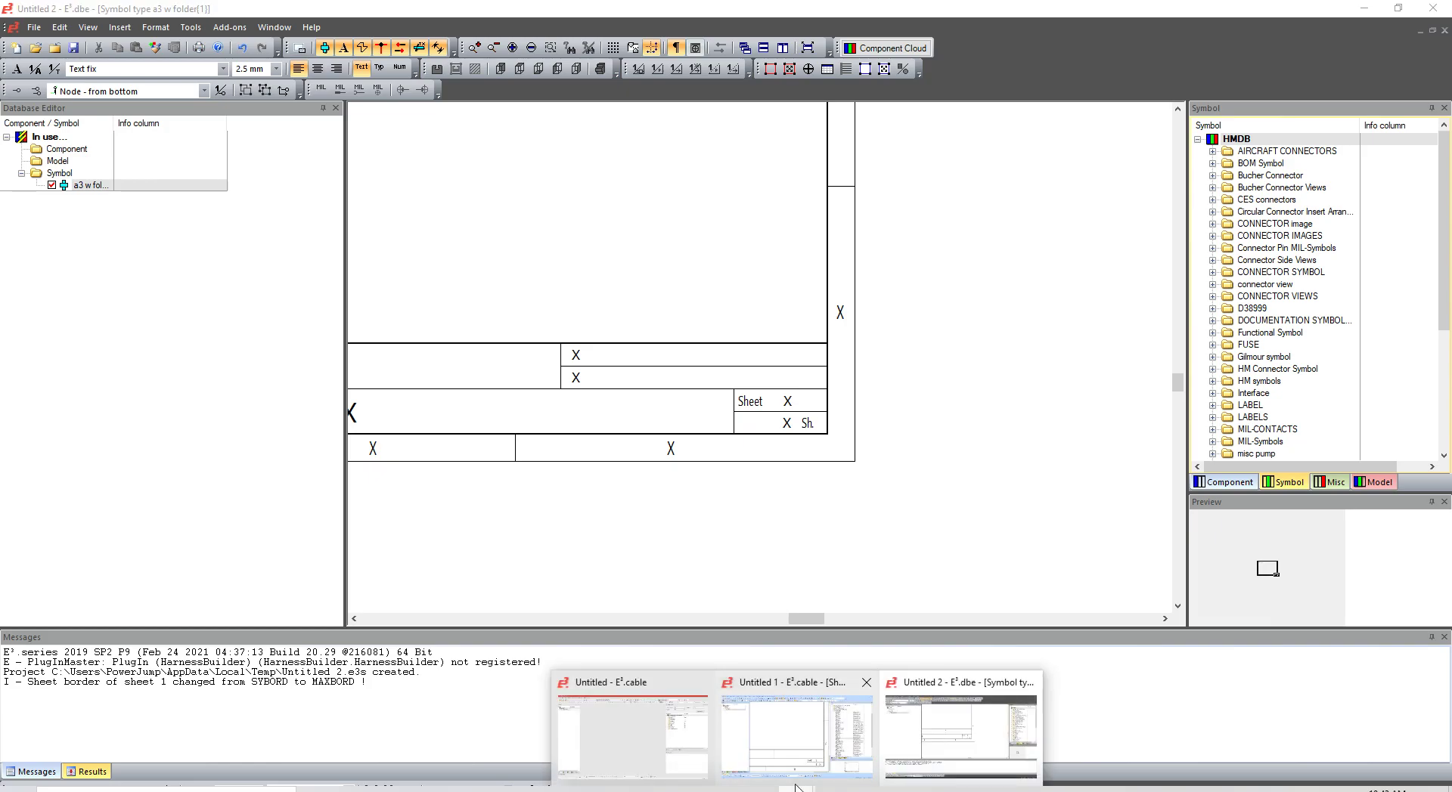
left_click(802, 756)
right_click(712, 412)
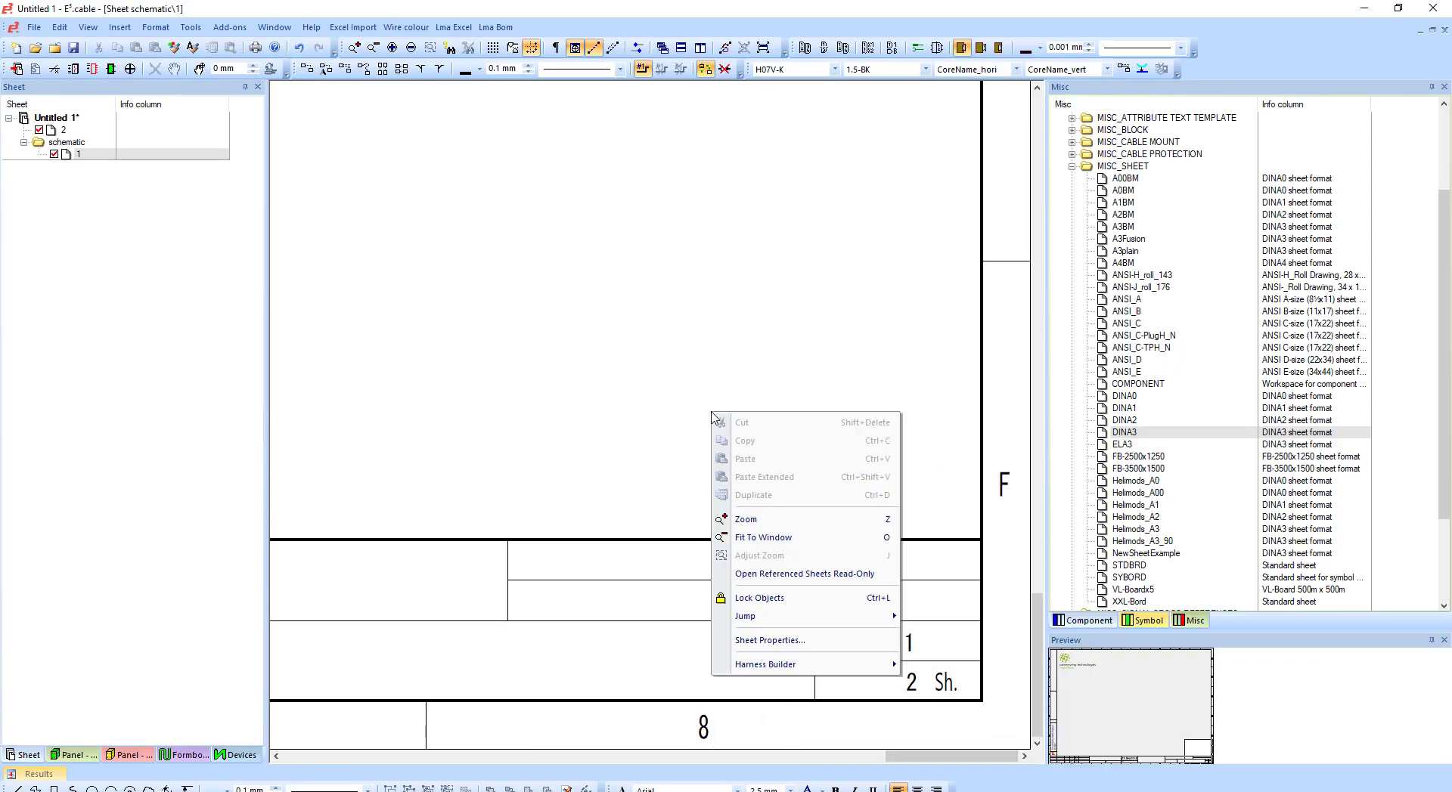
left_click(1124, 156)
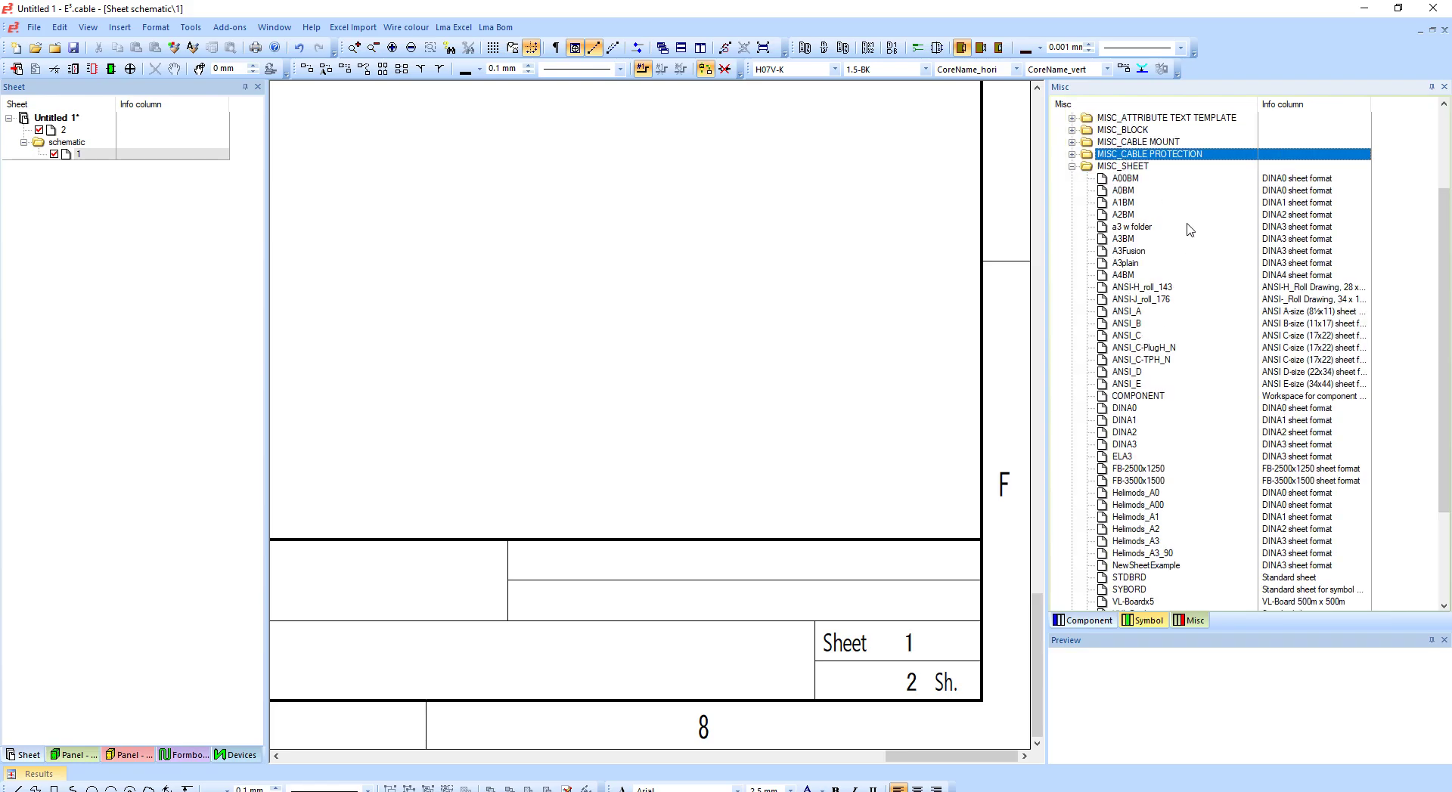
left_click(1145, 229)
Step: In sheet 1's Sheet Properties, choose a3 w folder as the format and apply
right_click(549, 383)
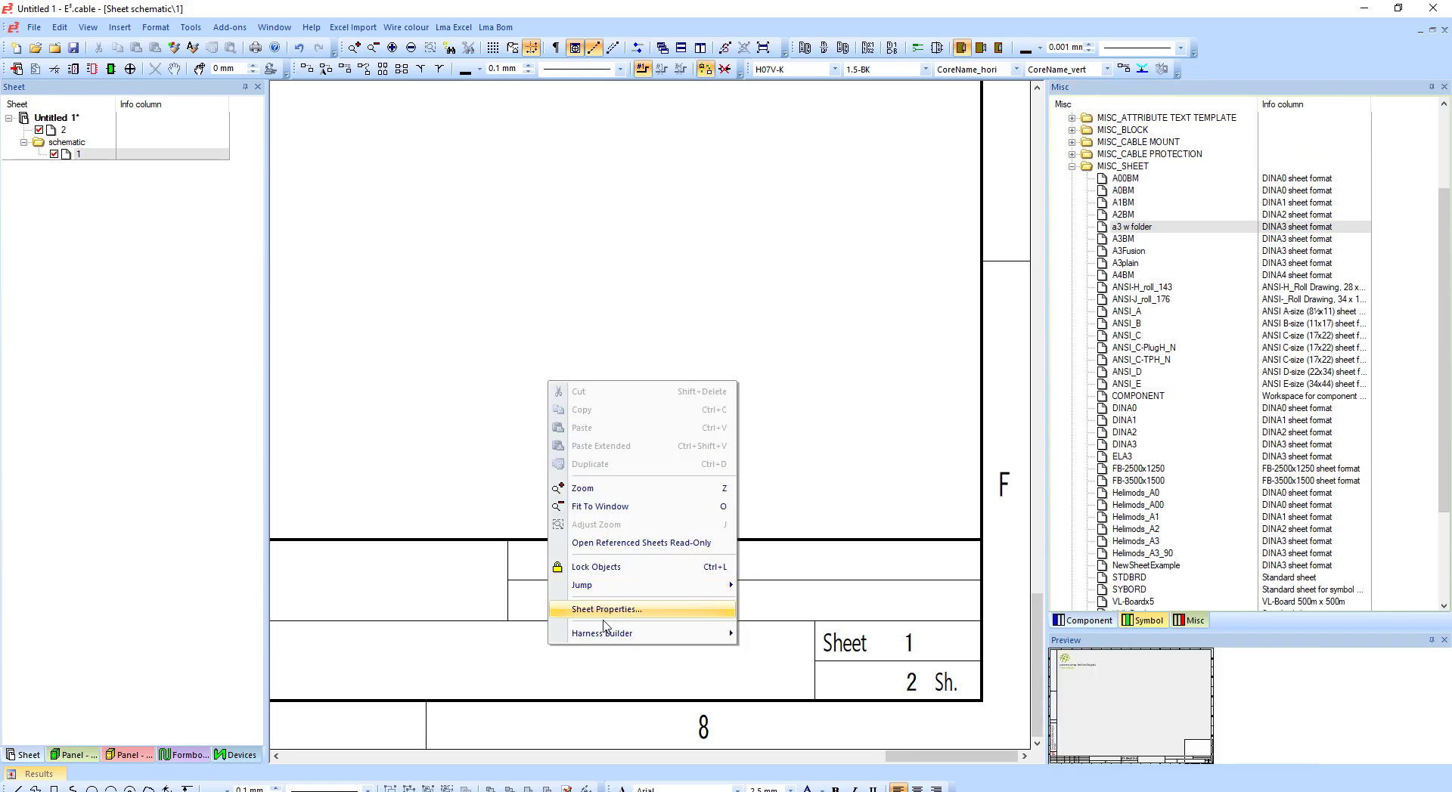
left_click(607, 610)
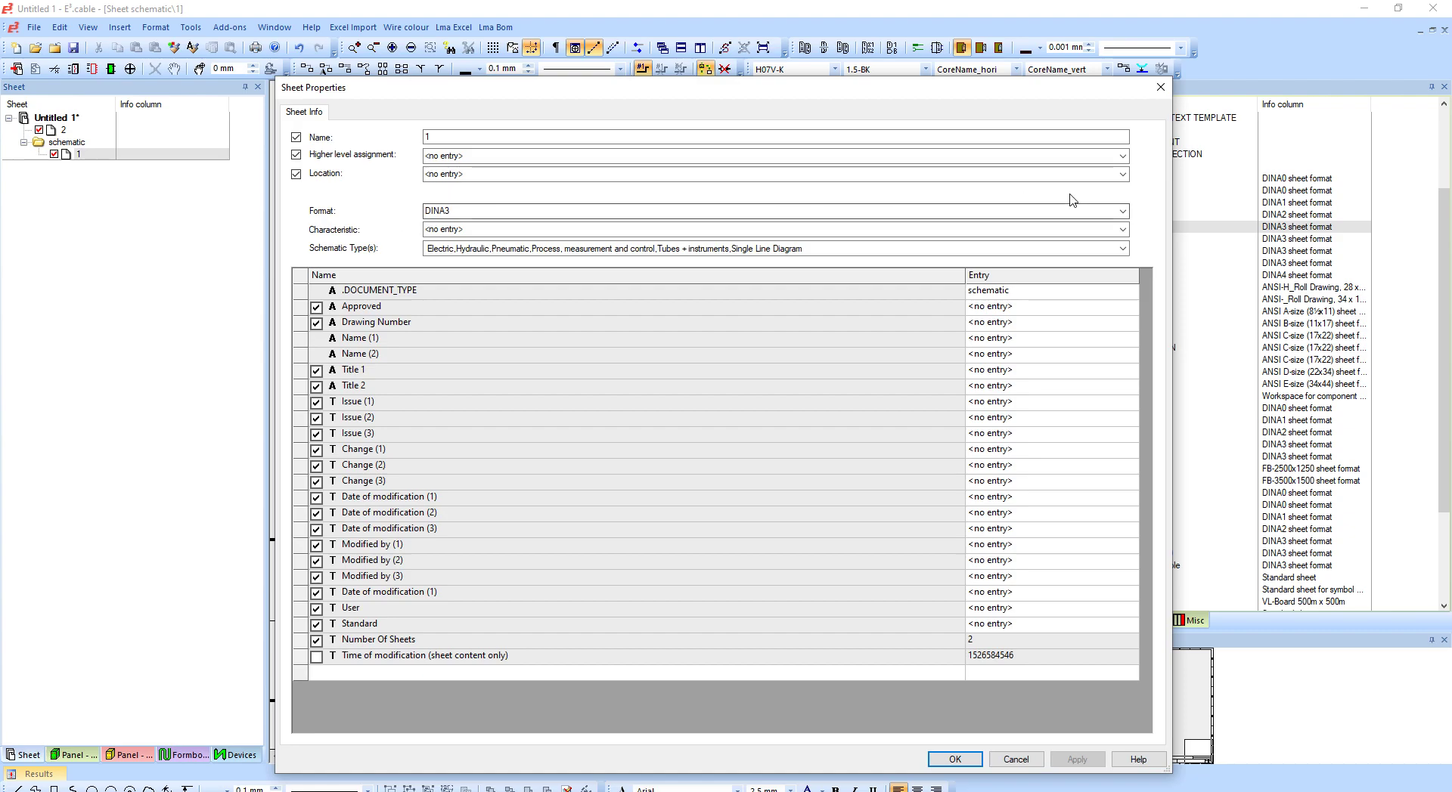
left_click(1121, 212)
scroll(484, 261, "up", 3)
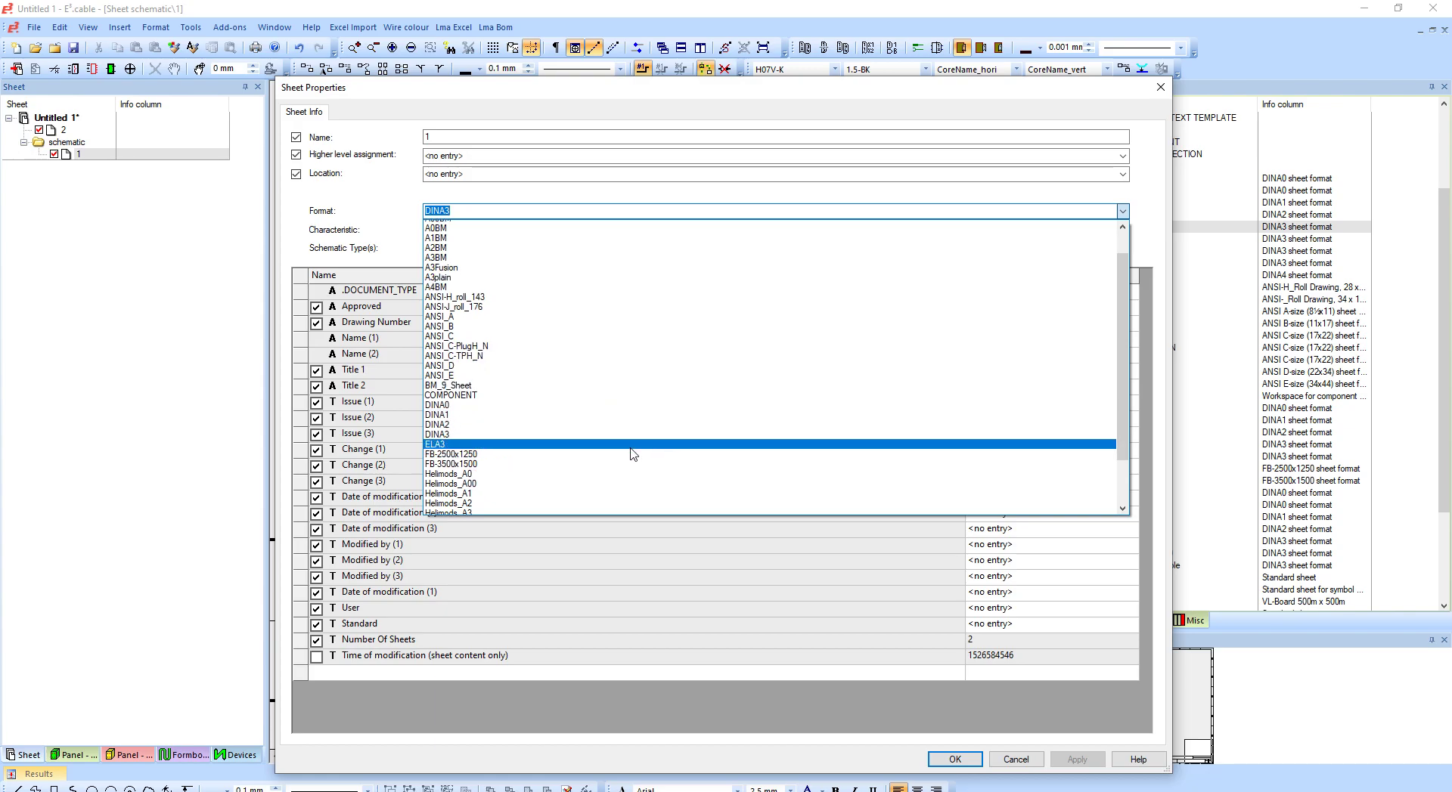
scroll(626, 455, "down", 3)
scroll(551, 462, "up", 3)
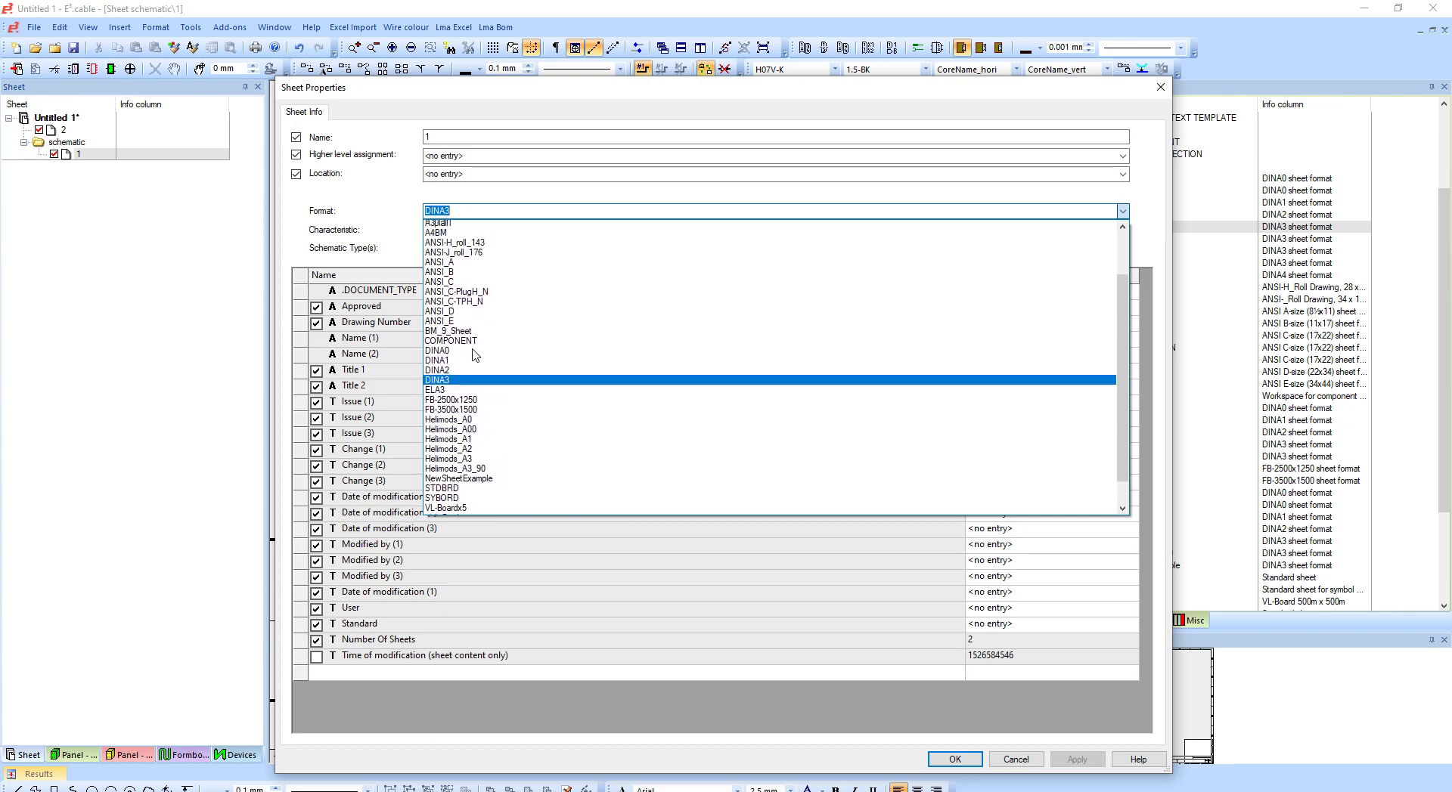
scroll(635, 395, "down", 3)
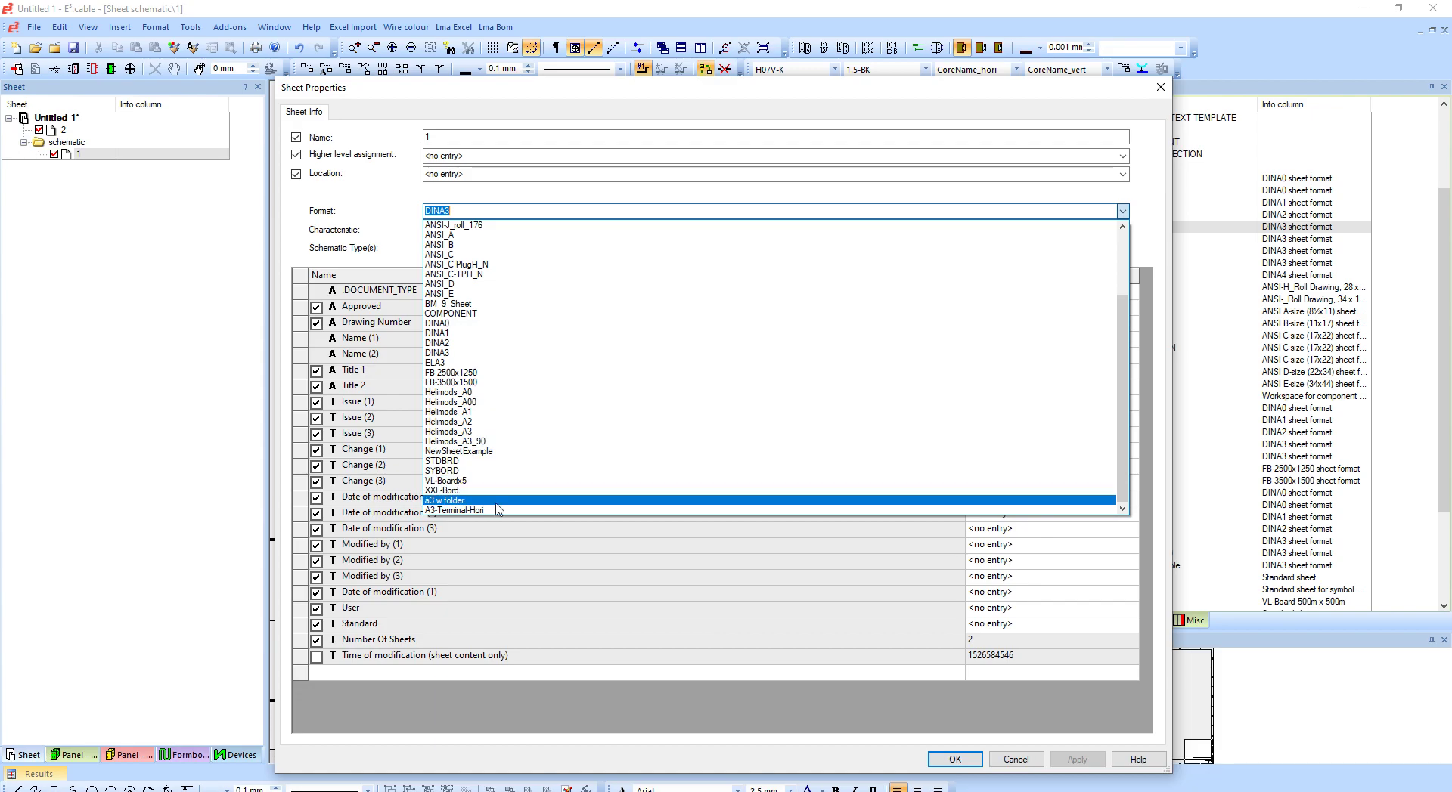
left_click(446, 500)
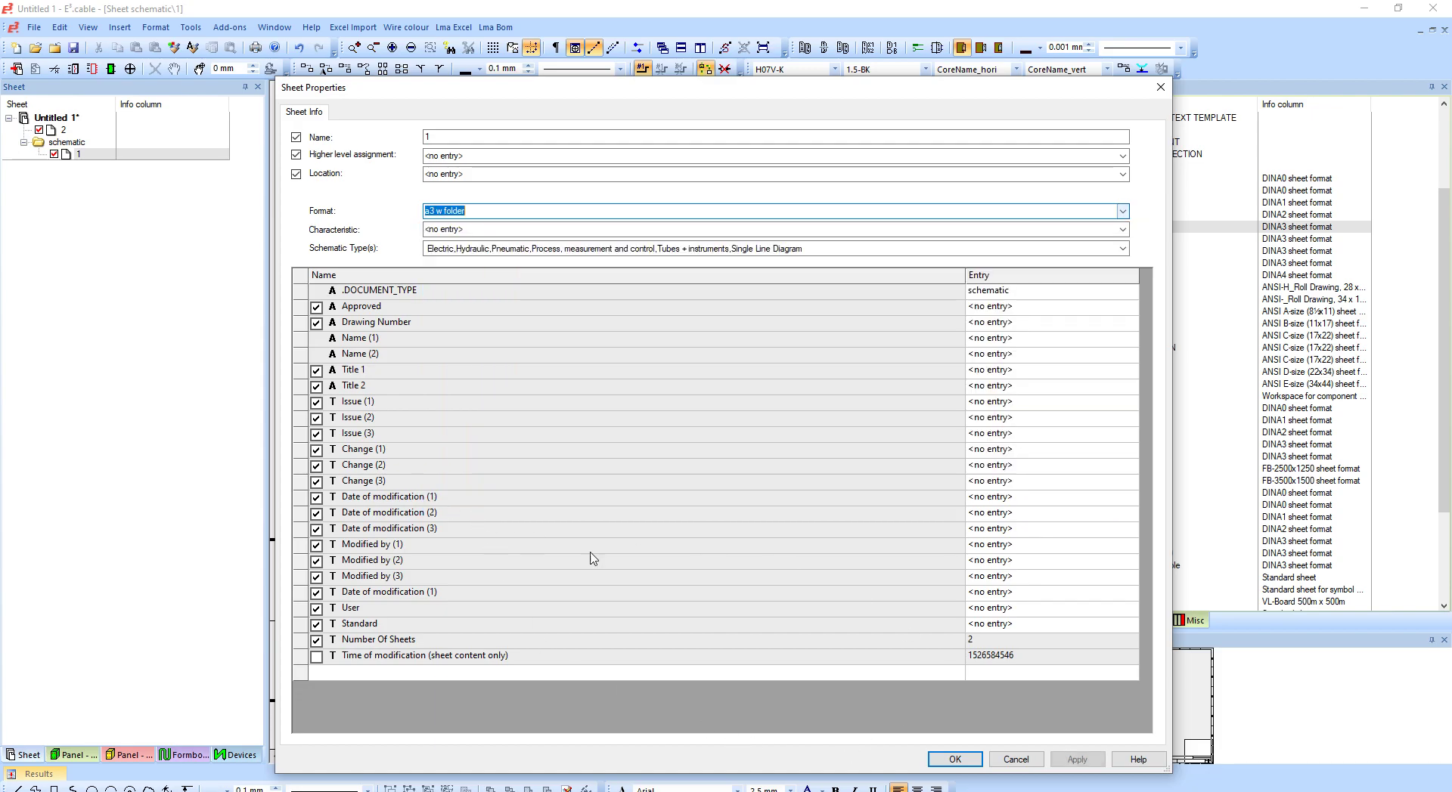
left_click(1069, 759)
Step: Close sheet 1's properties, zoom into its title block, and insert a new sheet 2
left_click(955, 759)
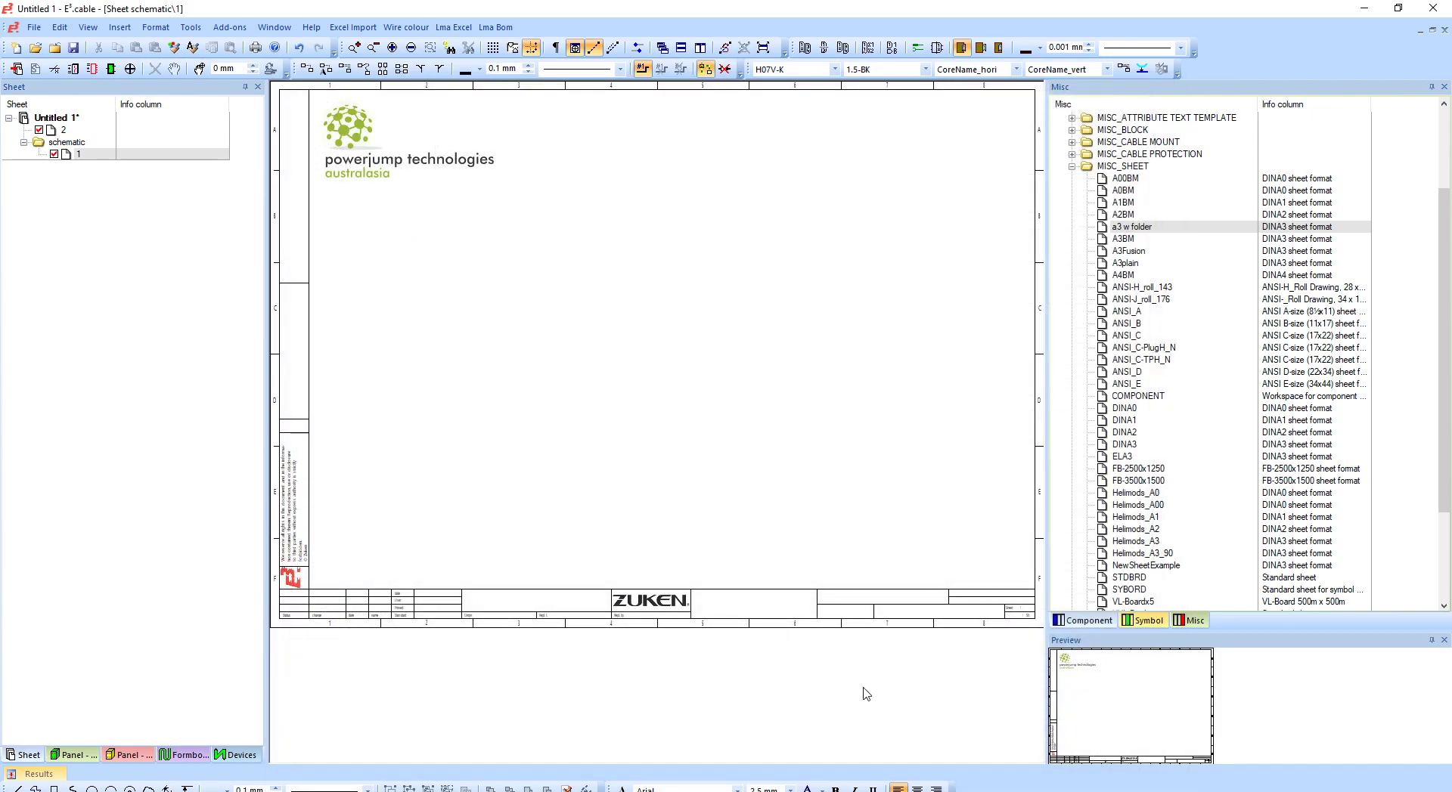
left_click_drag(1045, 641, 975, 576)
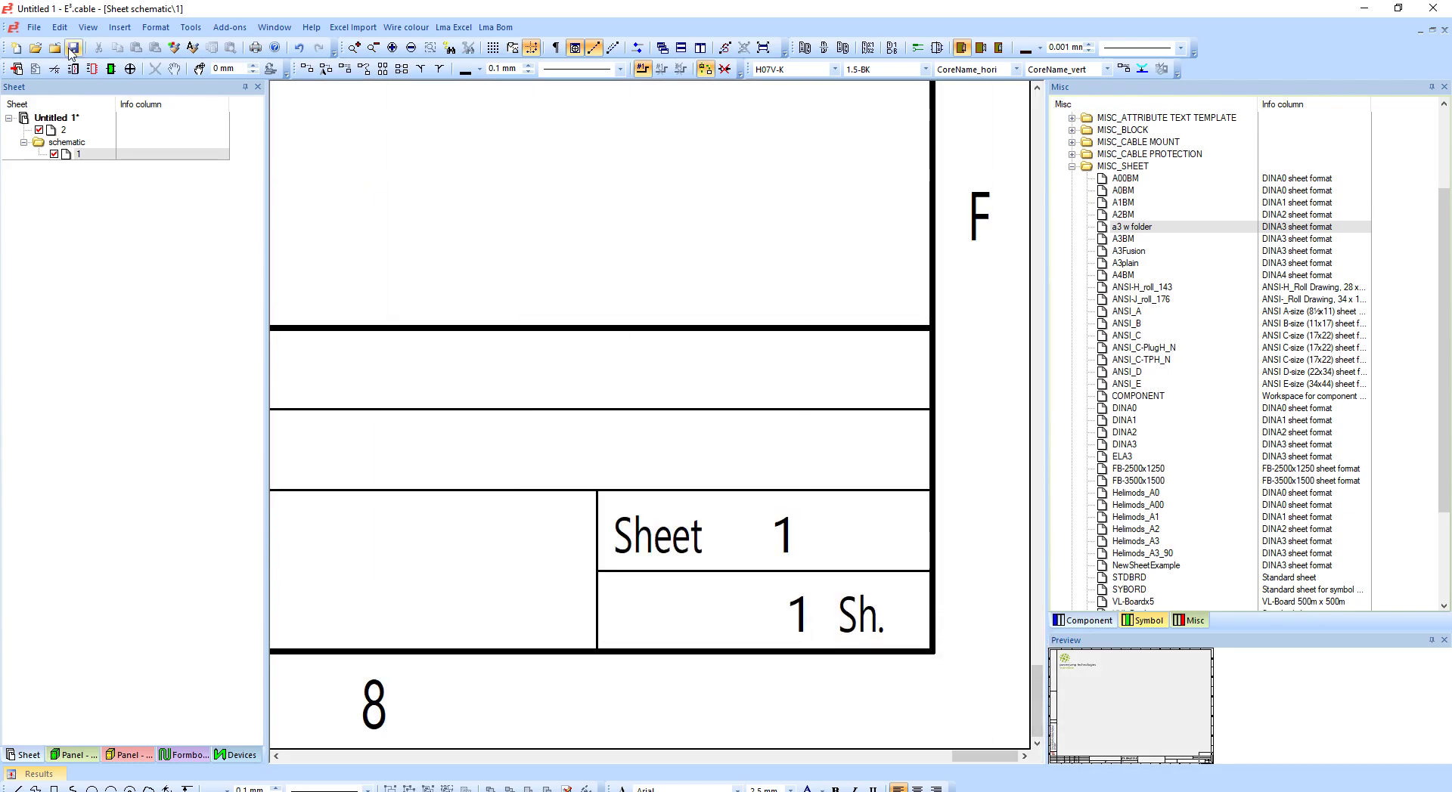
left_click(17, 70)
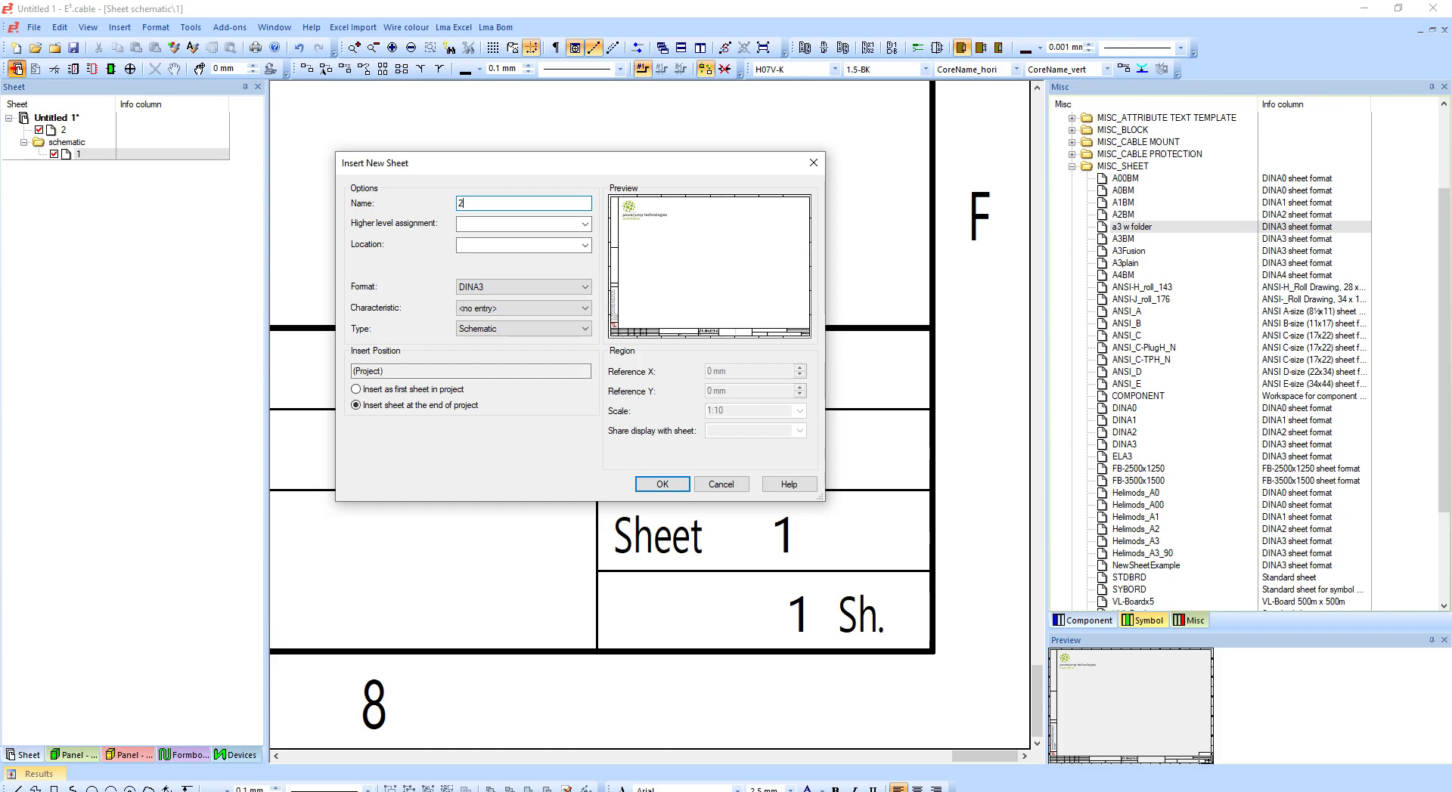
key("Return")
Step: Give sheet 2 a .DOCUMENT_TYPE attribute with the value schematic
left_click(59, 143)
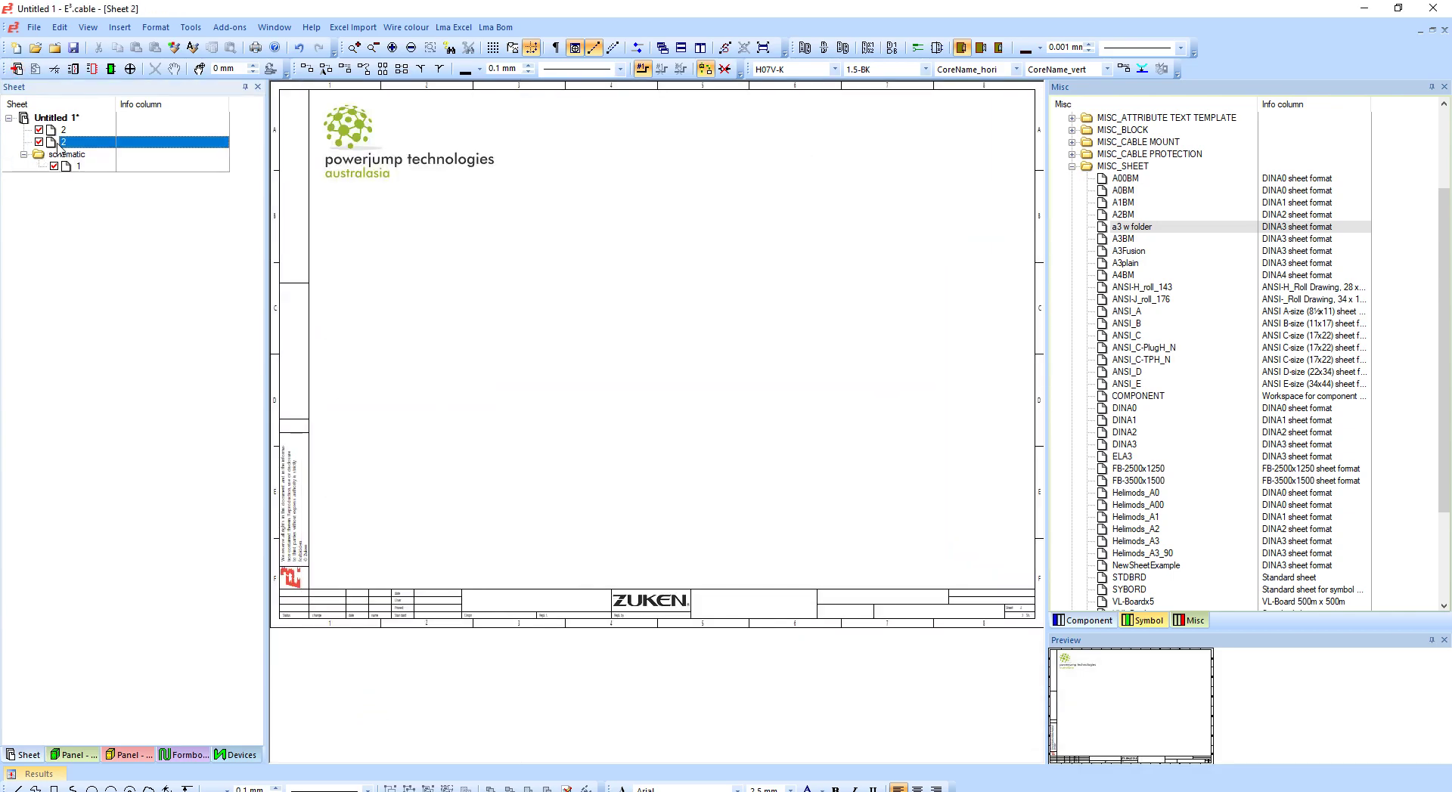
right_click(58, 143)
left_click(136, 572)
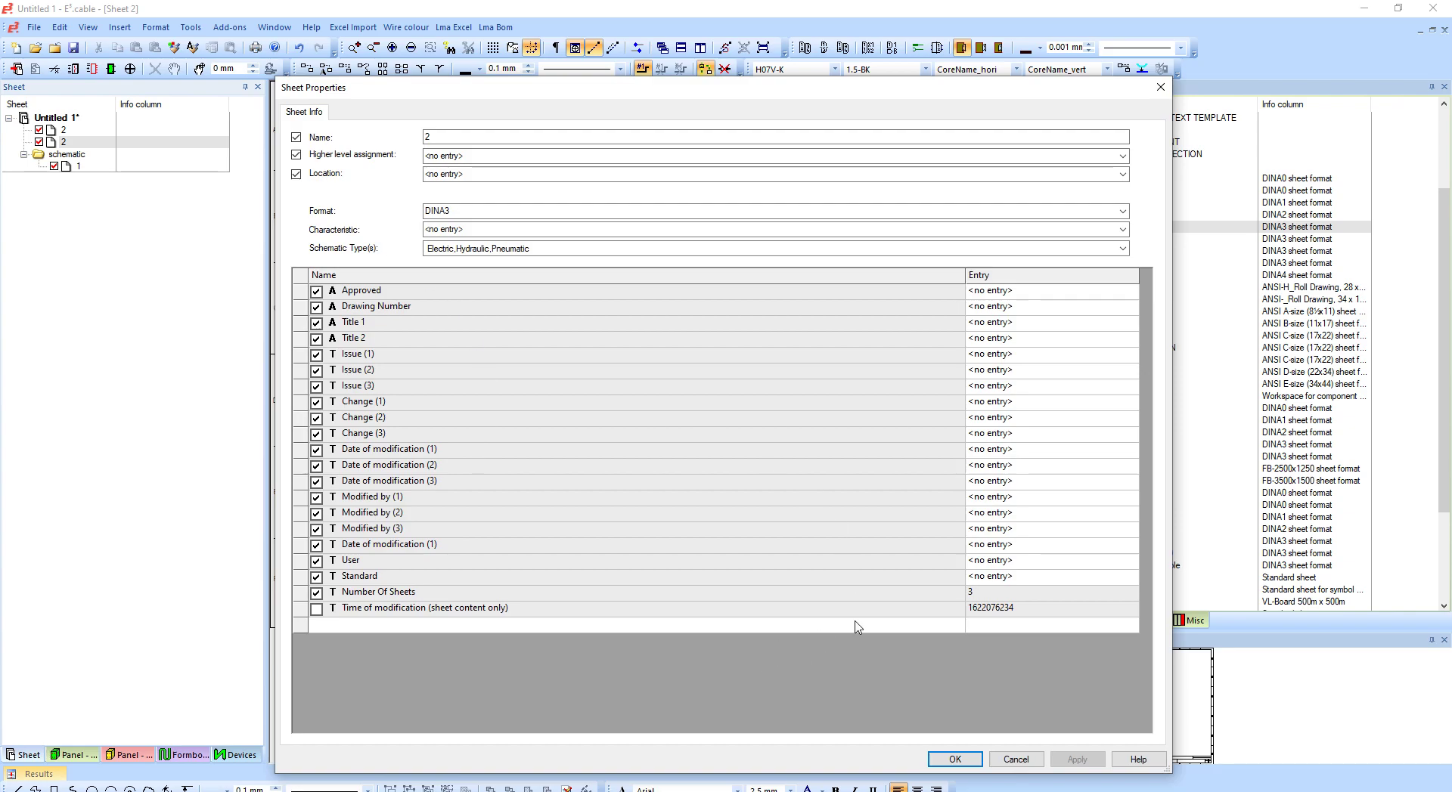
left_click(857, 627)
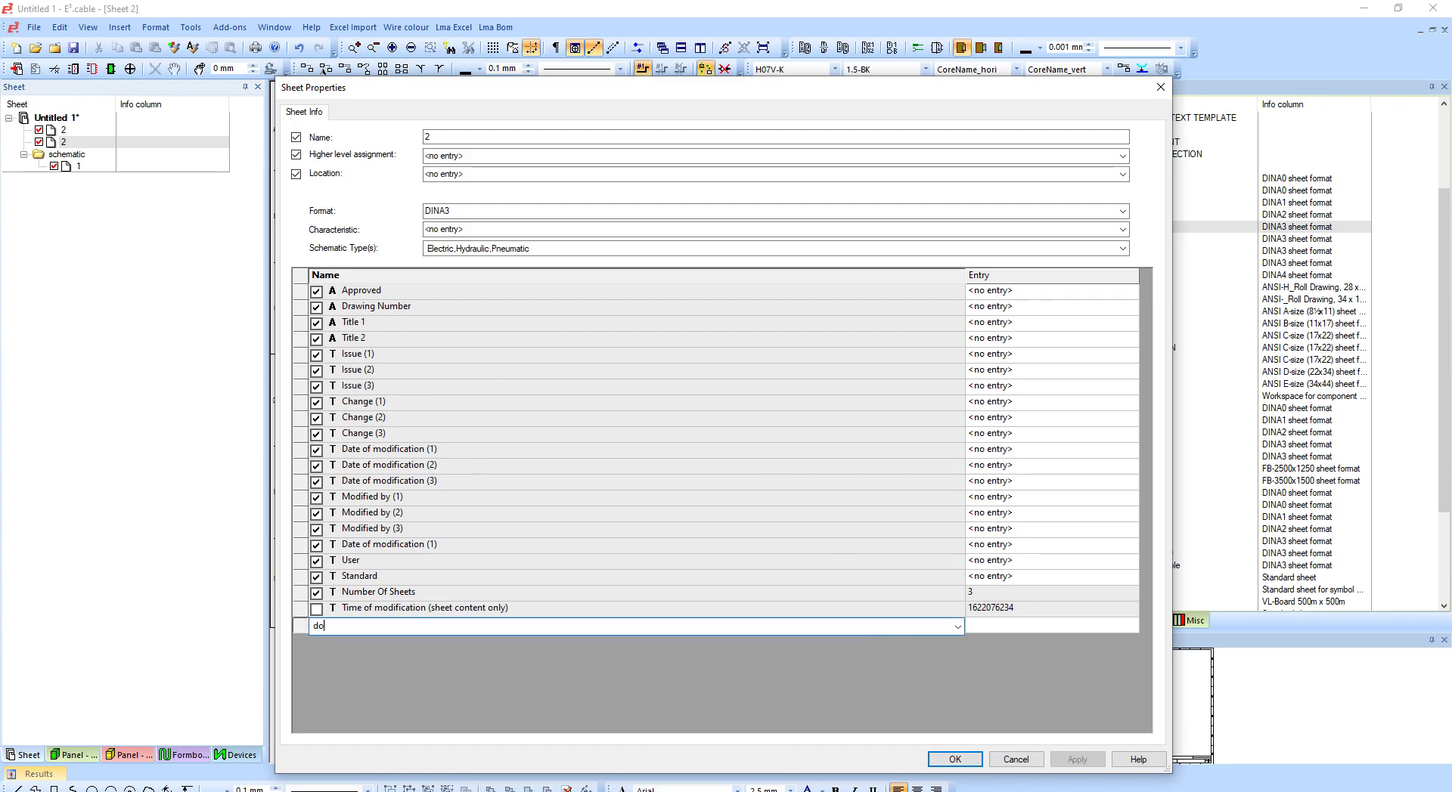
type("doc")
key("Tab")
type("s")
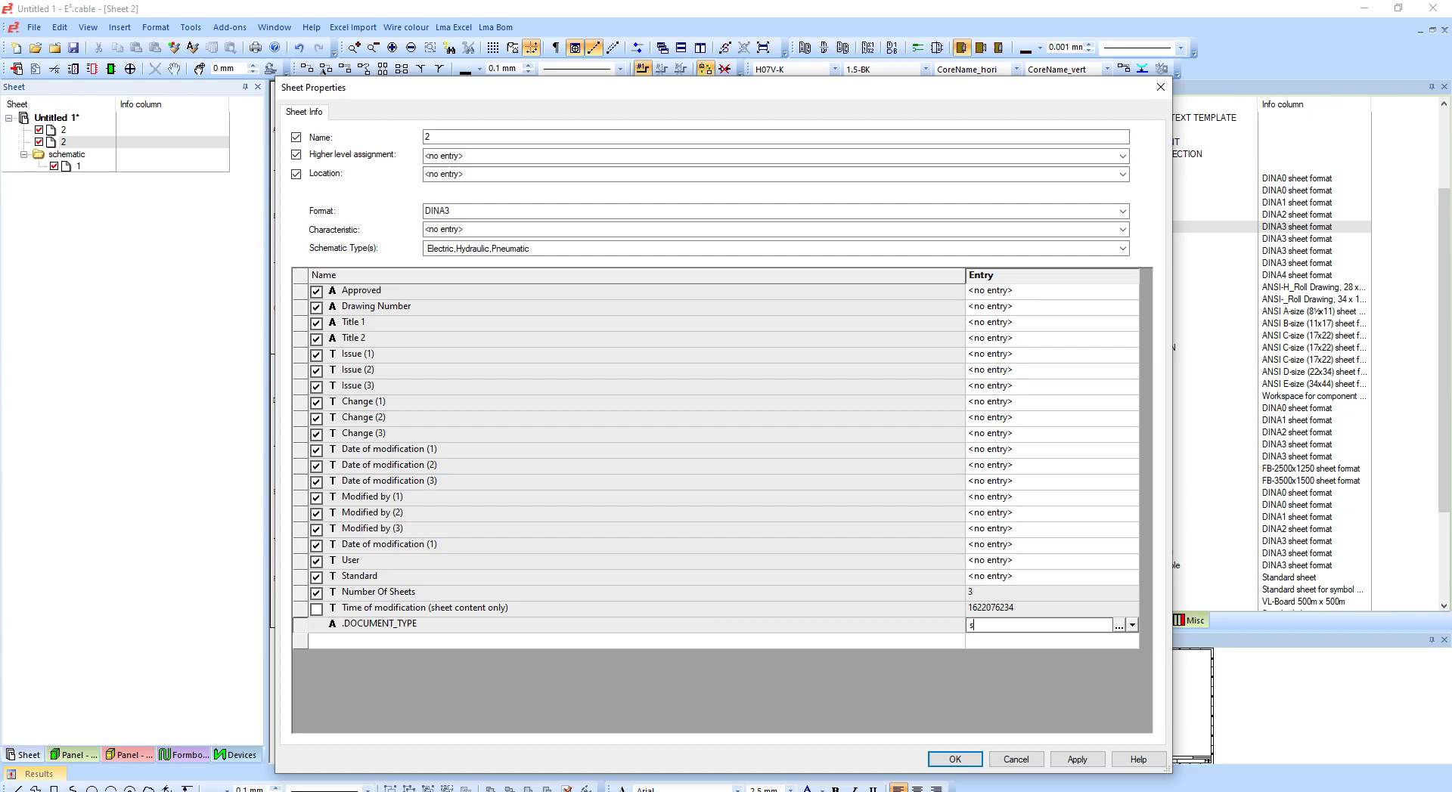
key("Return")
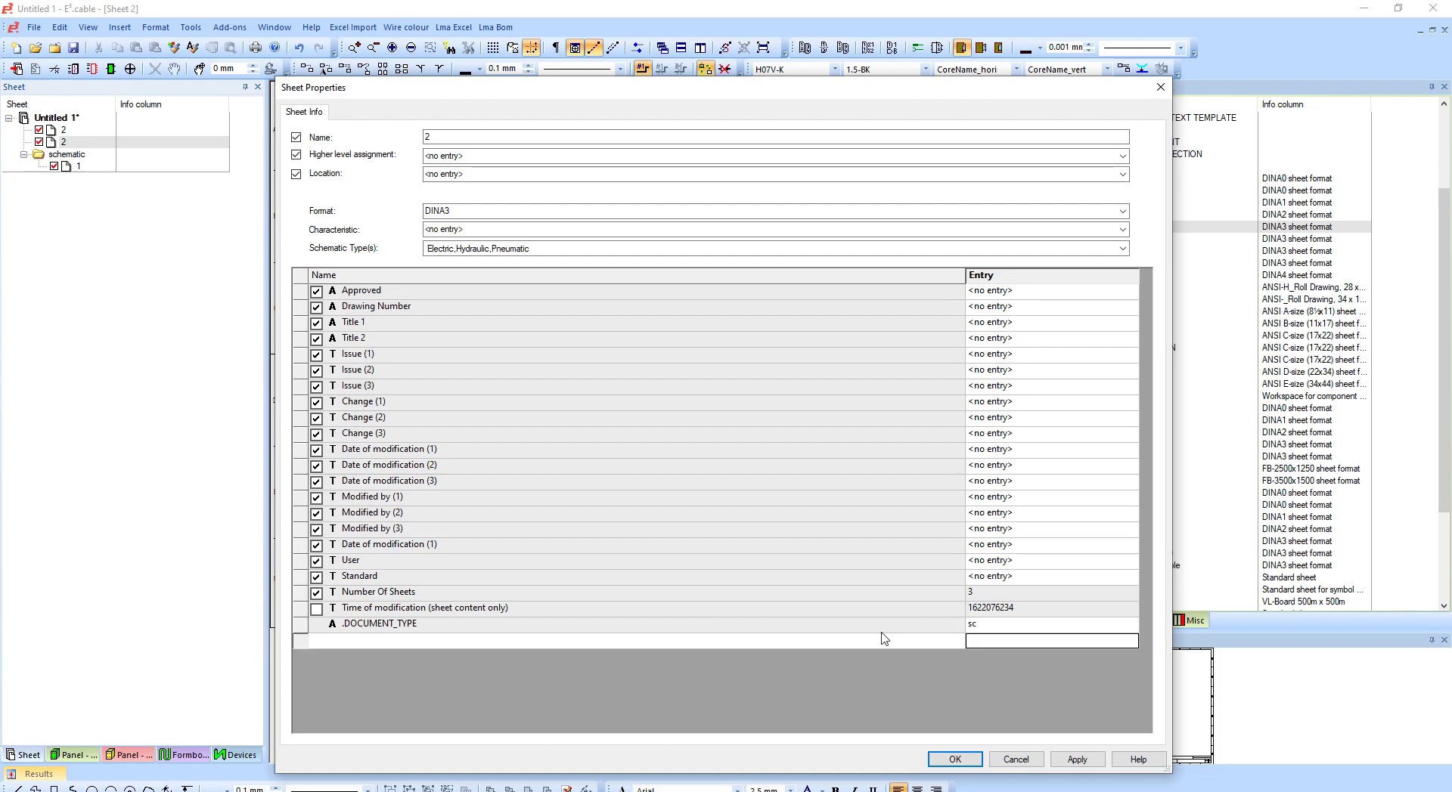
left_click(1010, 627)
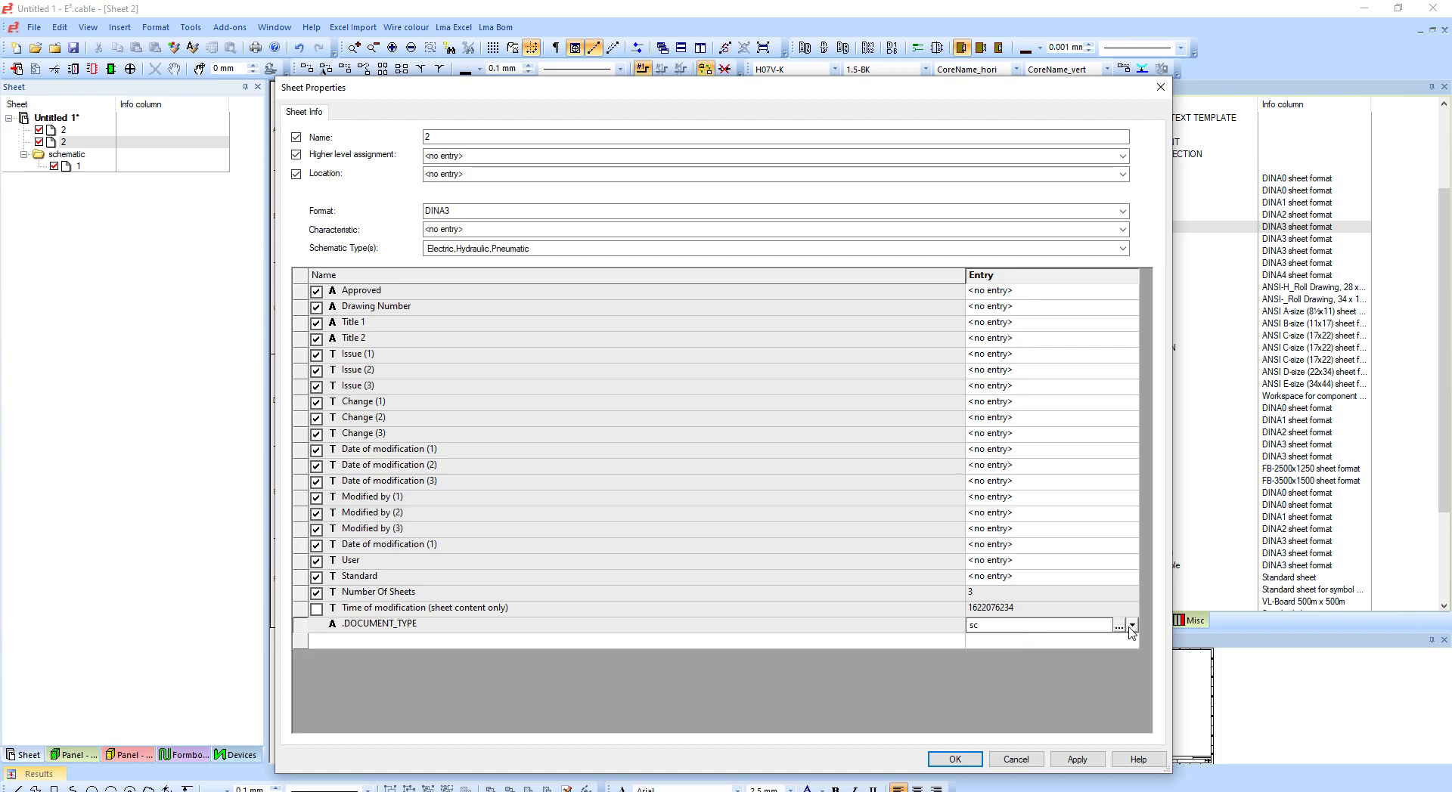
left_click(1130, 626)
left_click(983, 640)
left_click(1077, 759)
left_click(955, 759)
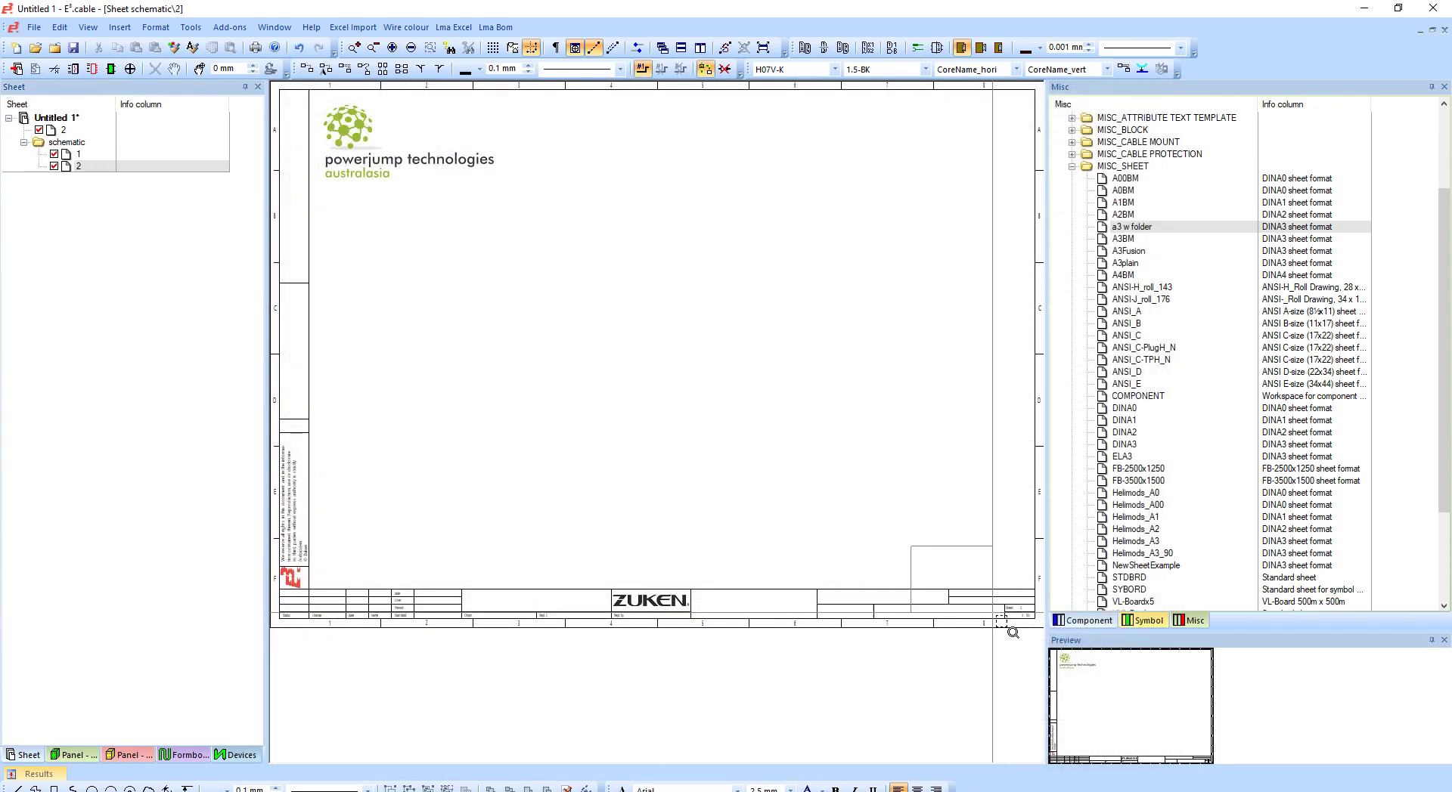
Step: Set schematic sheet 2's format to a3 w folder
scroll(990, 698, "up", 5)
scroll(790, 567, "down", 5)
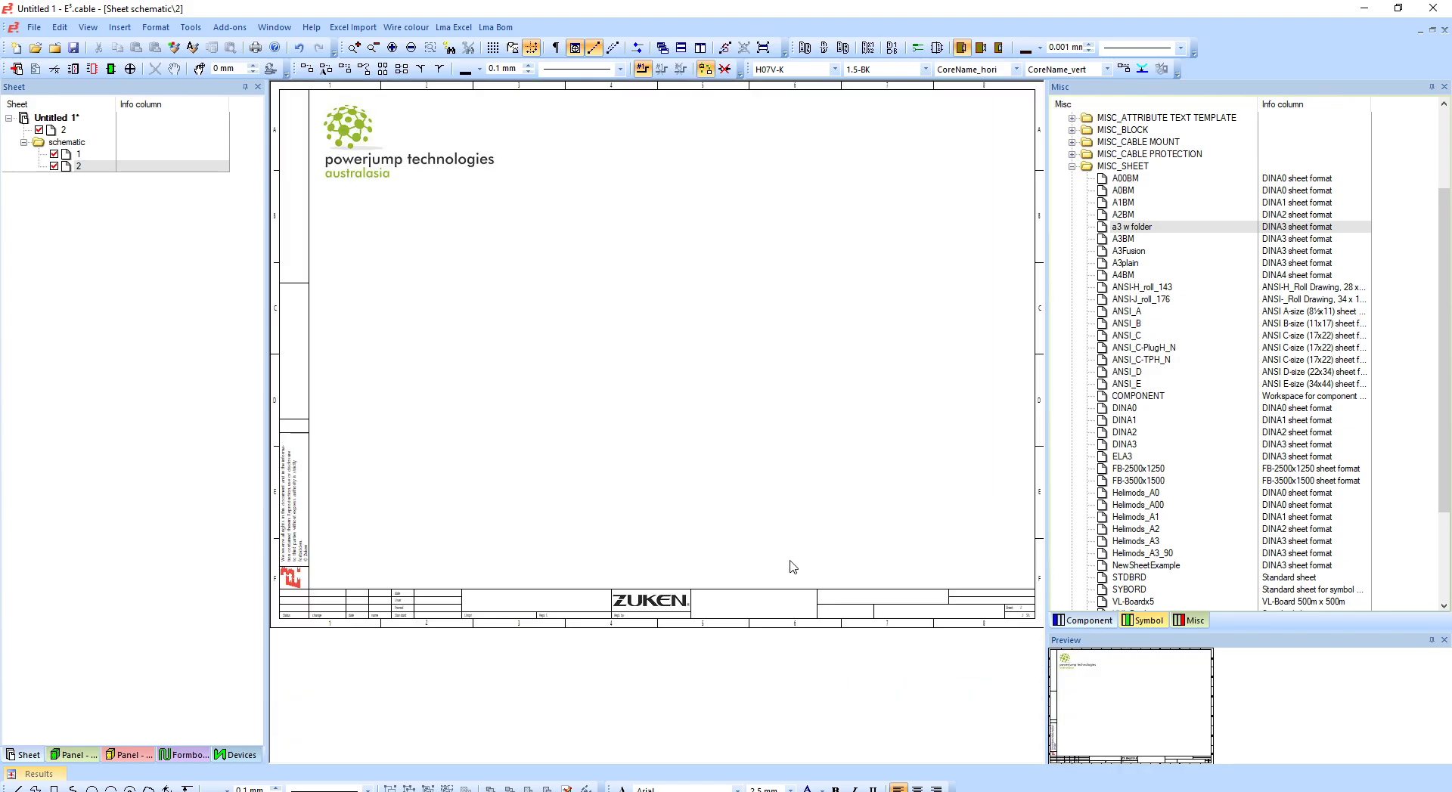
scroll(667, 326, "up", 5)
right_click(665, 324)
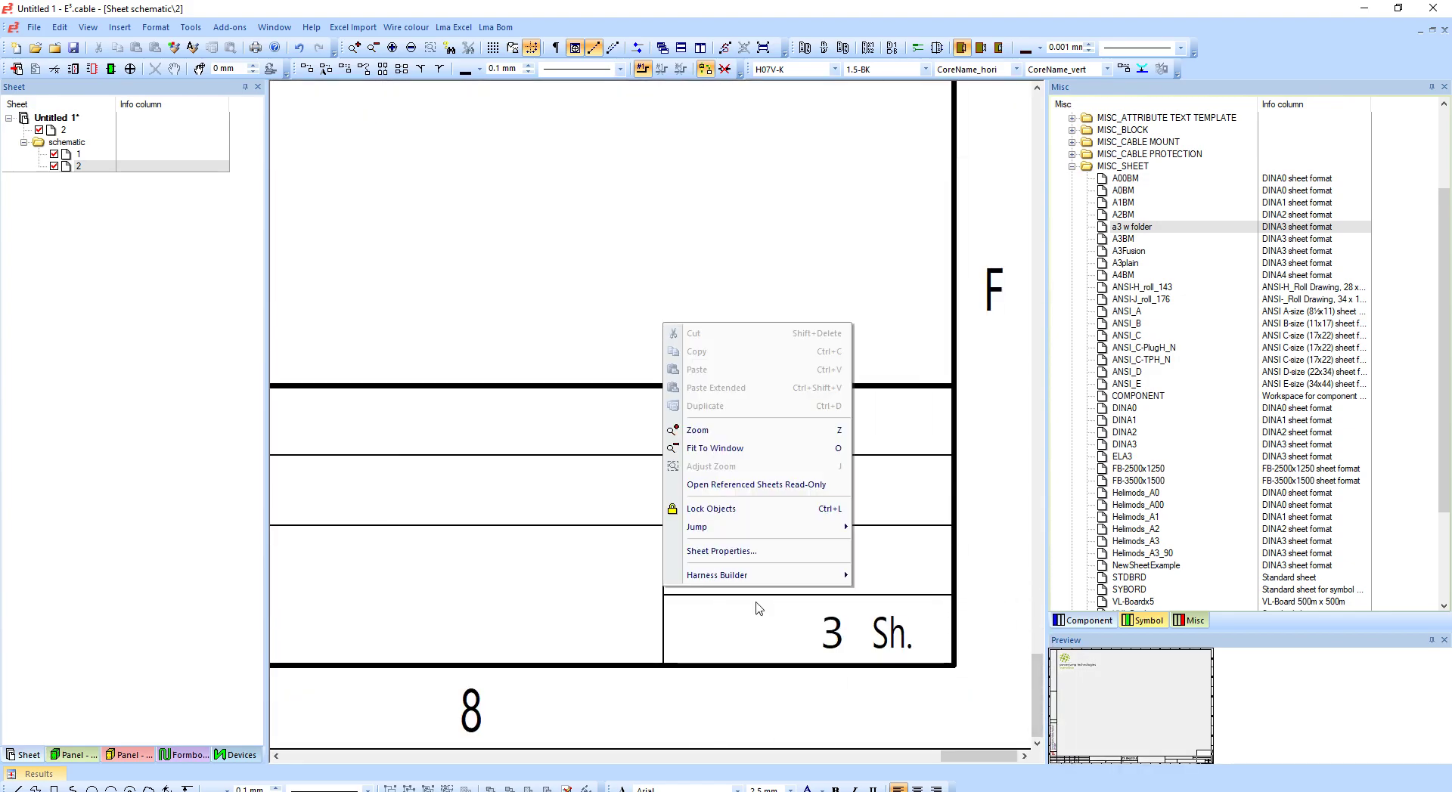
left_click(750, 553)
left_click(699, 212)
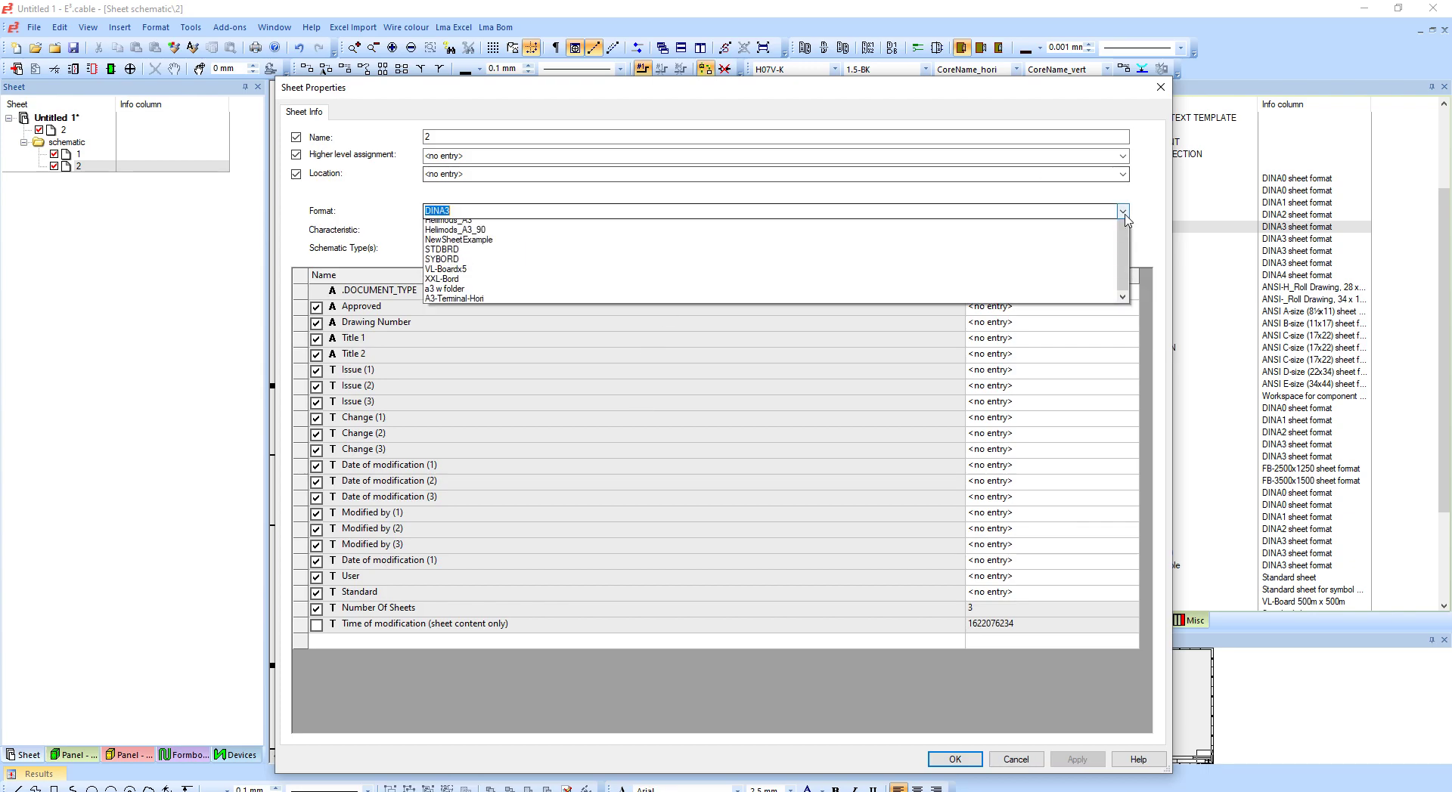
left_click(496, 500)
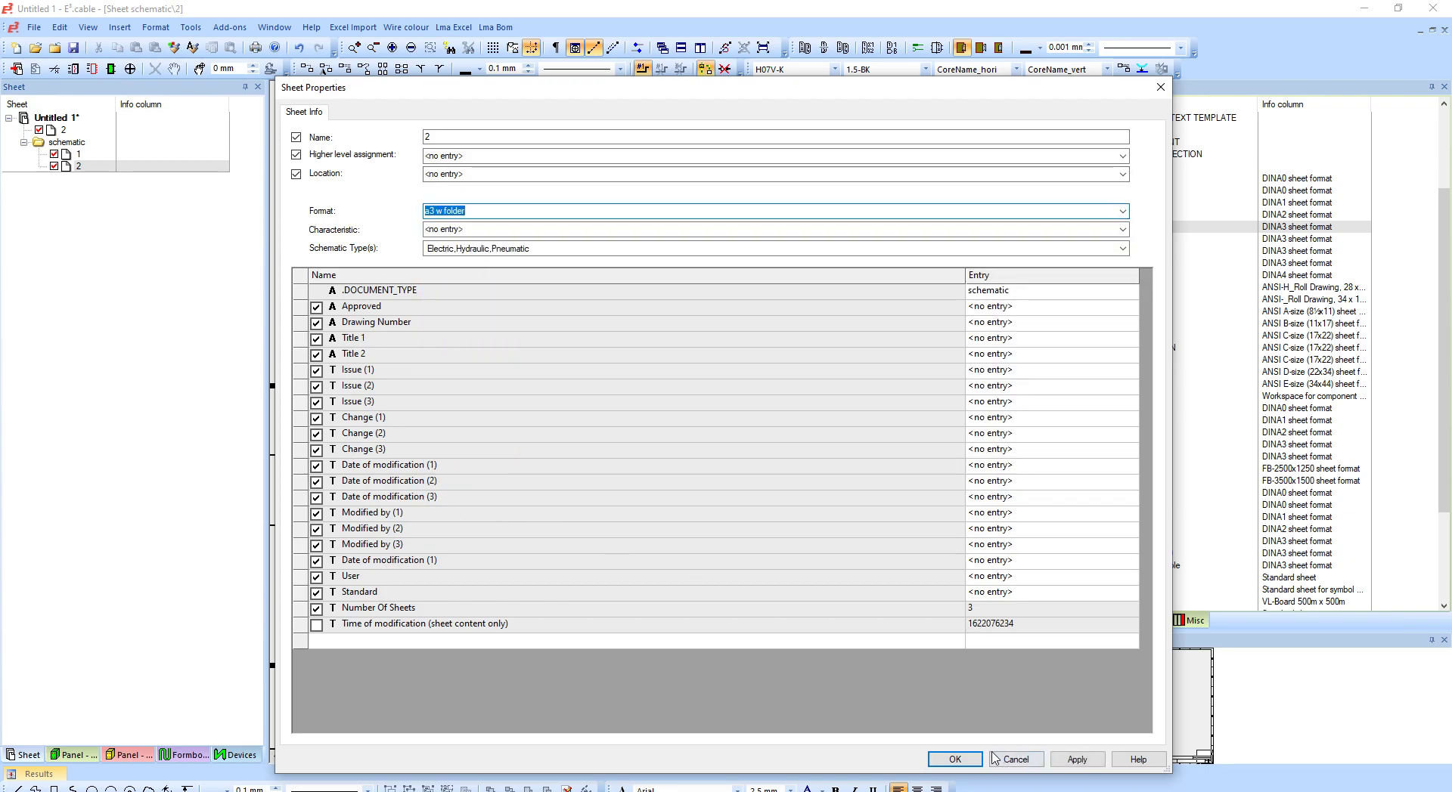
left_click(955, 759)
Step: Open schematic sheet 1, then the top-level sheet 2, to check them
scroll(951, 609, "up", 5)
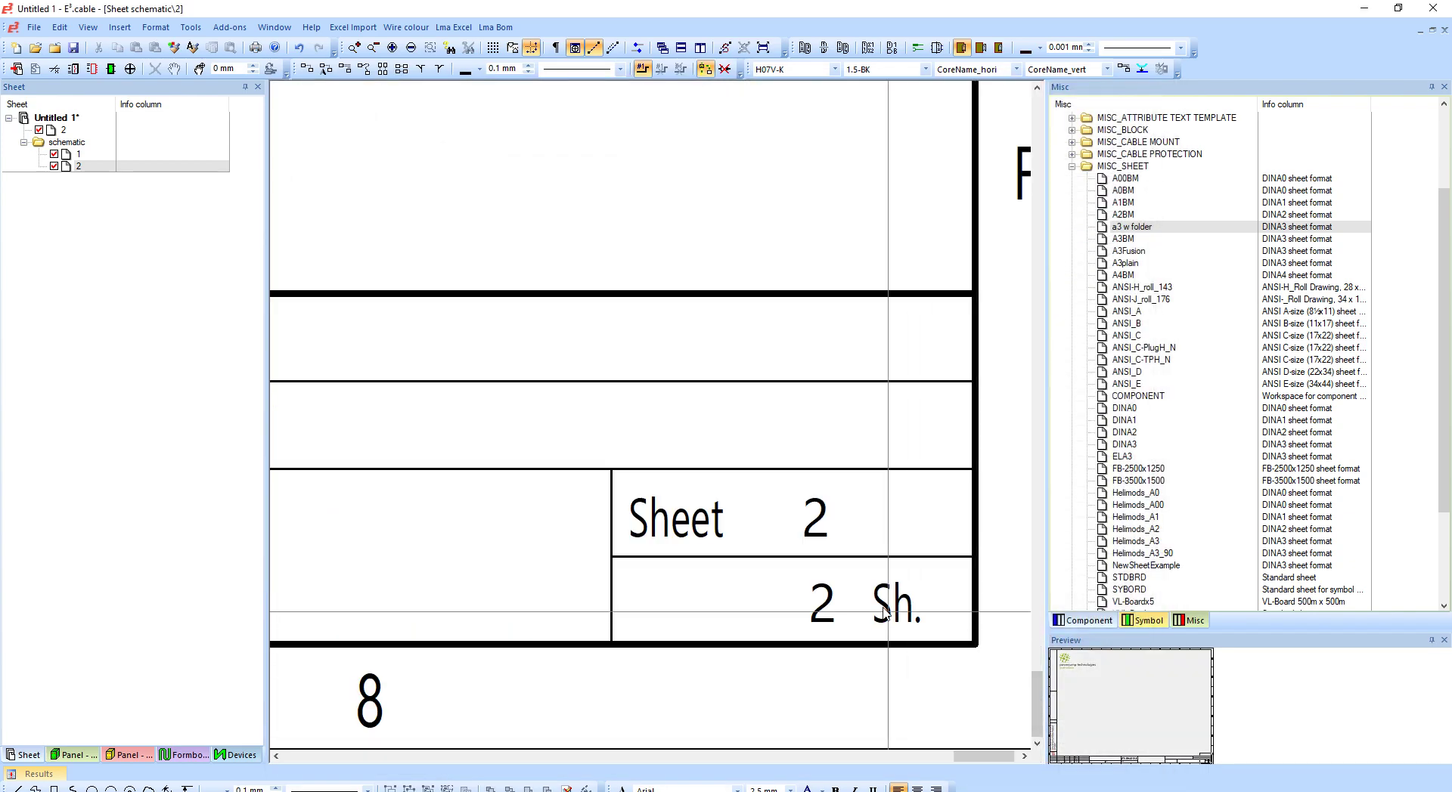
double_click(68, 154)
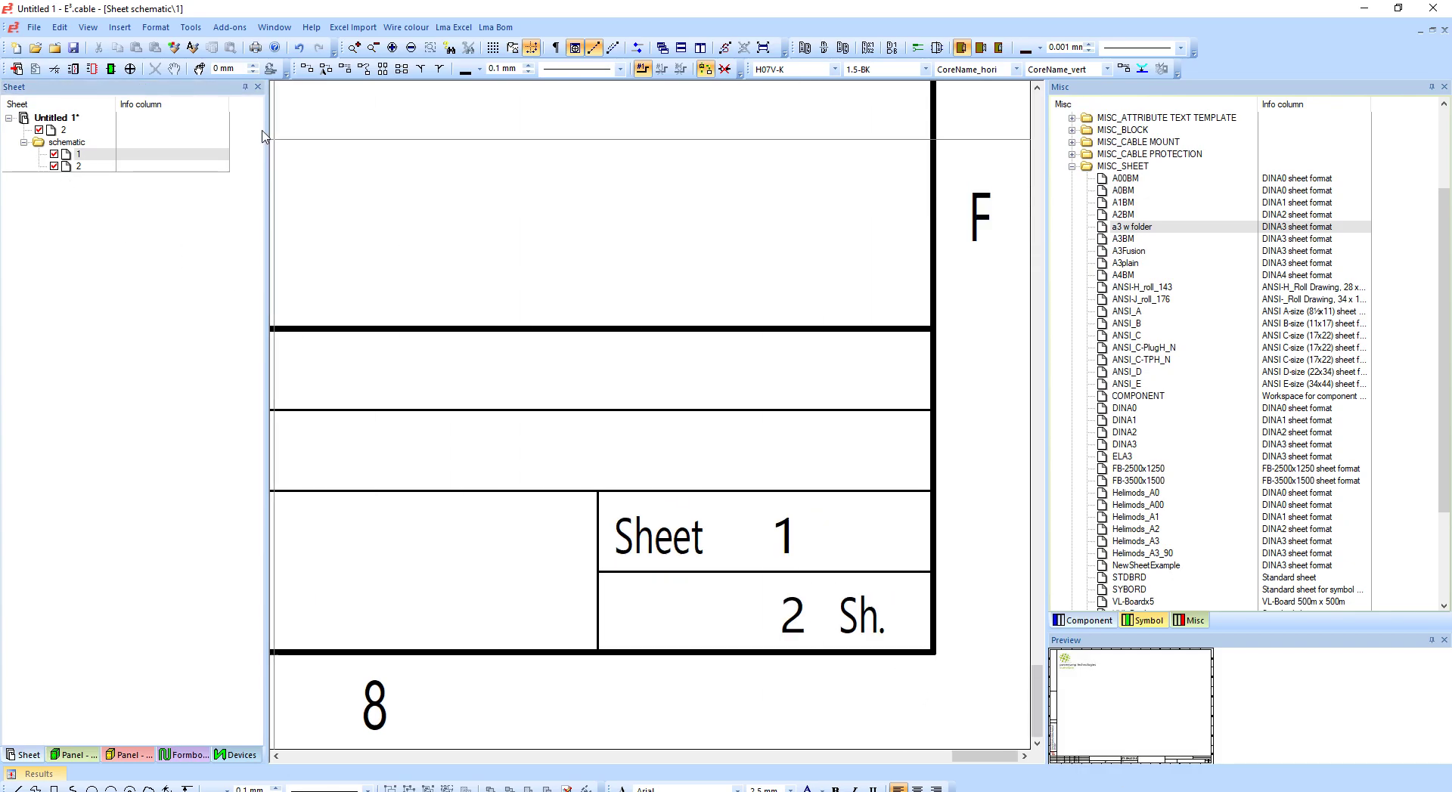
left_click(62, 131)
double_click(62, 131)
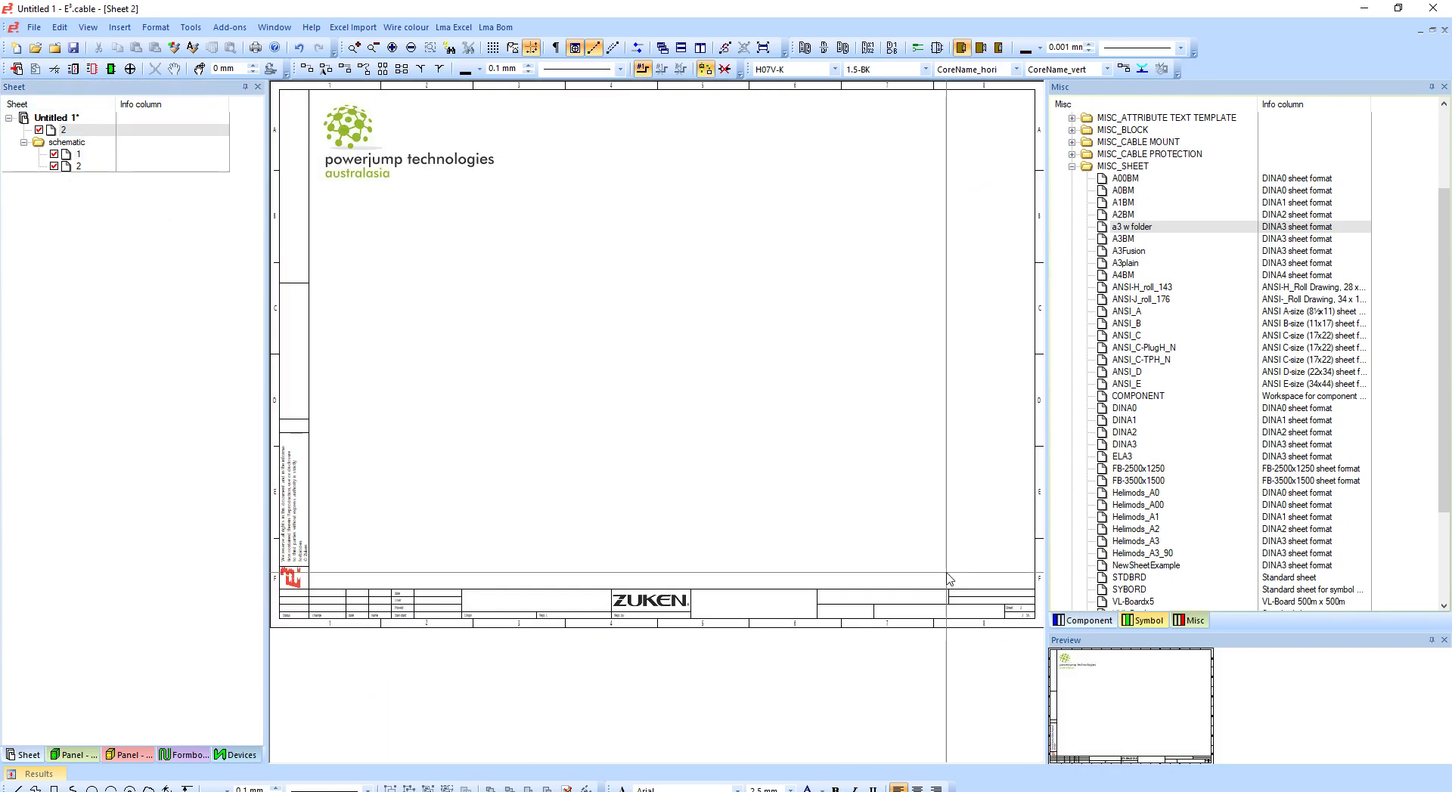
scroll(911, 664, "up", 5)
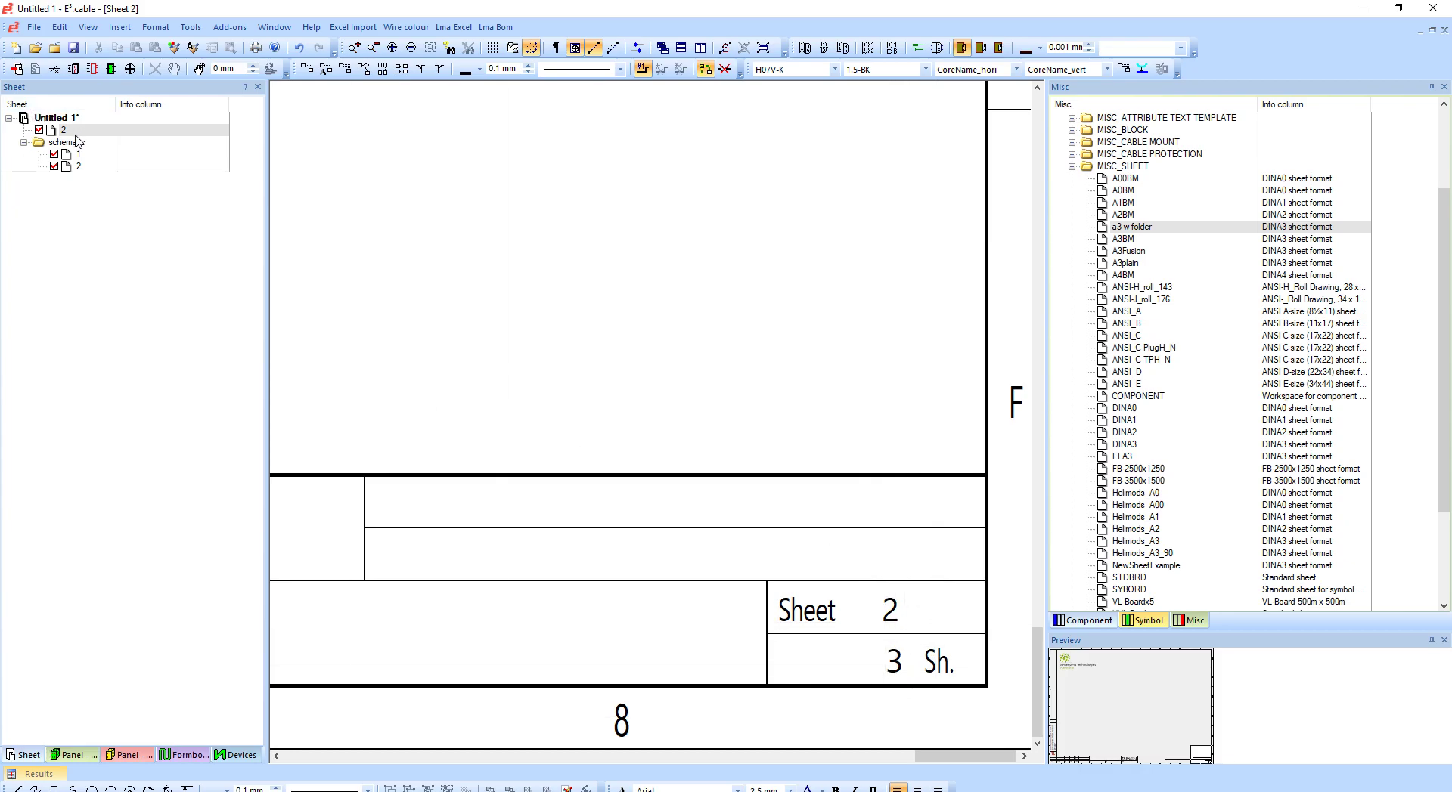
Step: Insert sheet 3 with the a3 w folder format and move it into the schematic folder
left_click(16, 68)
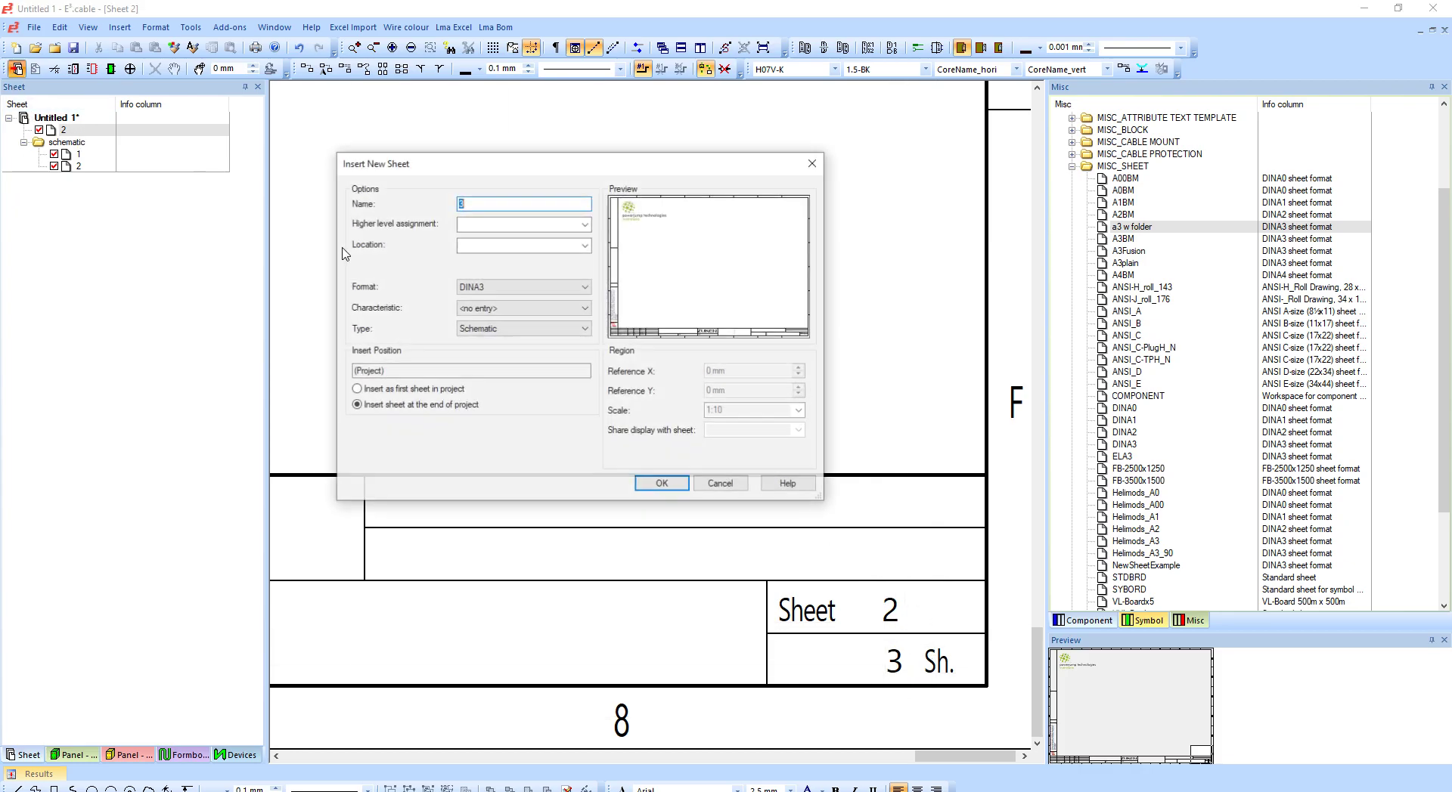
left_click(565, 287)
left_click(506, 578)
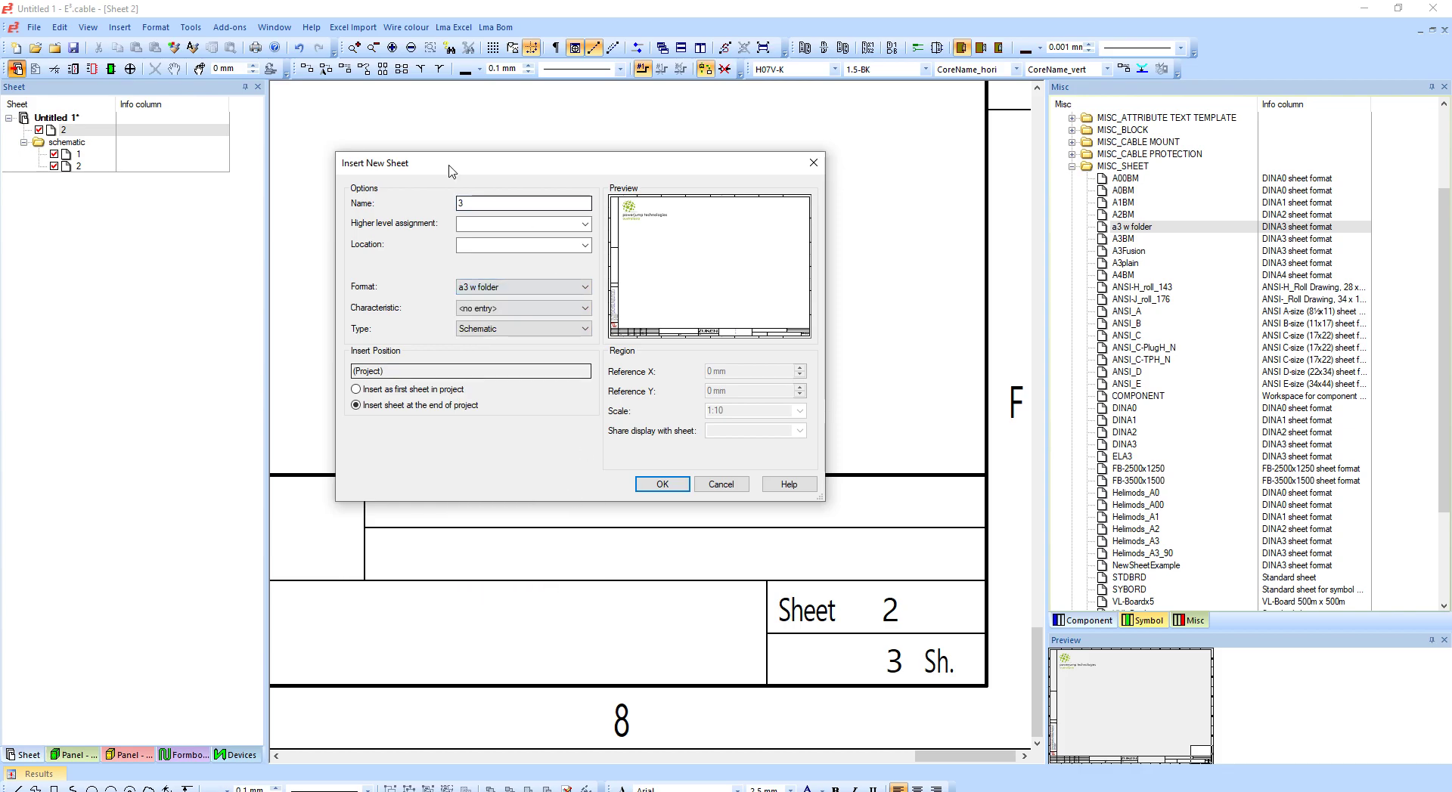
left_click(662, 485)
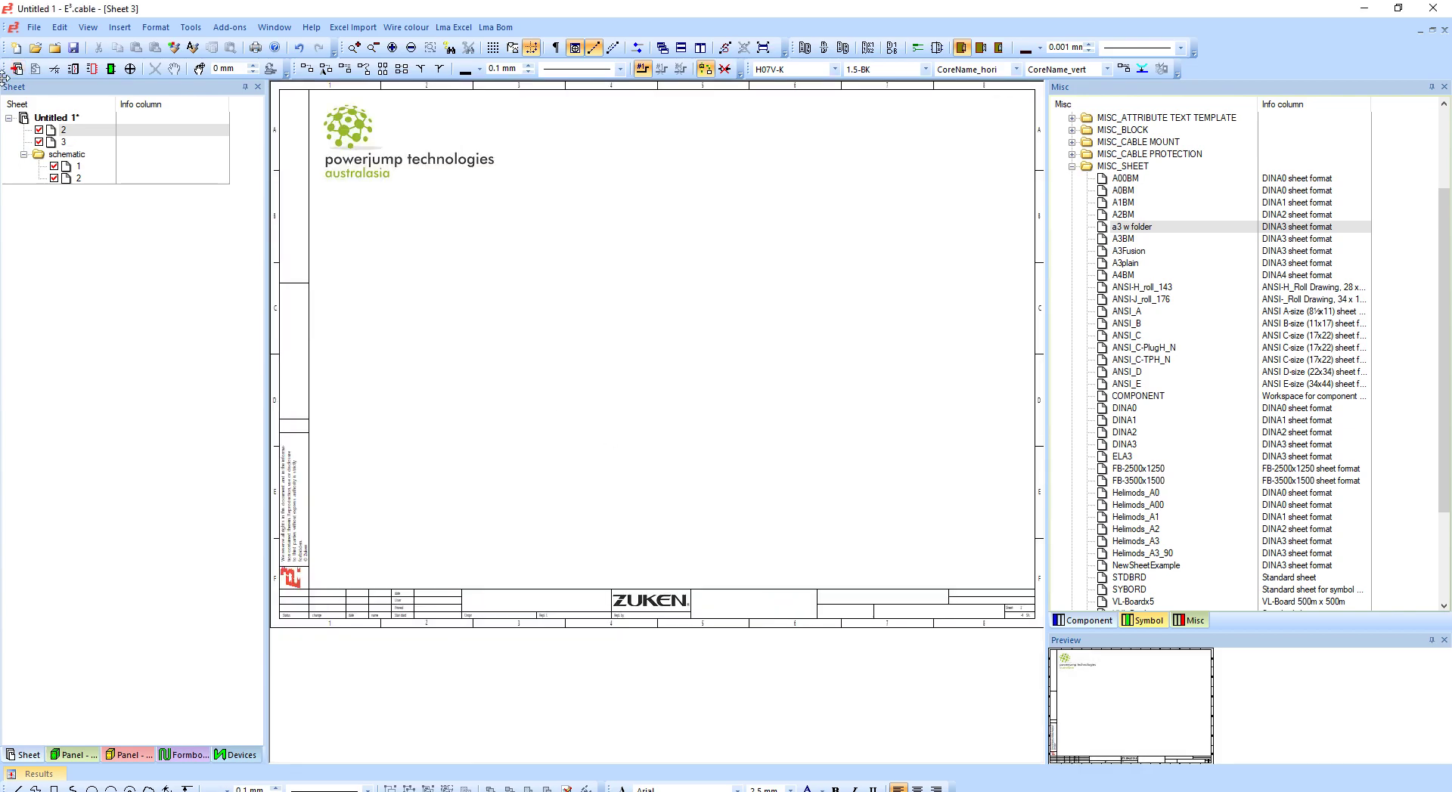
left_click_drag(65, 143, 74, 184)
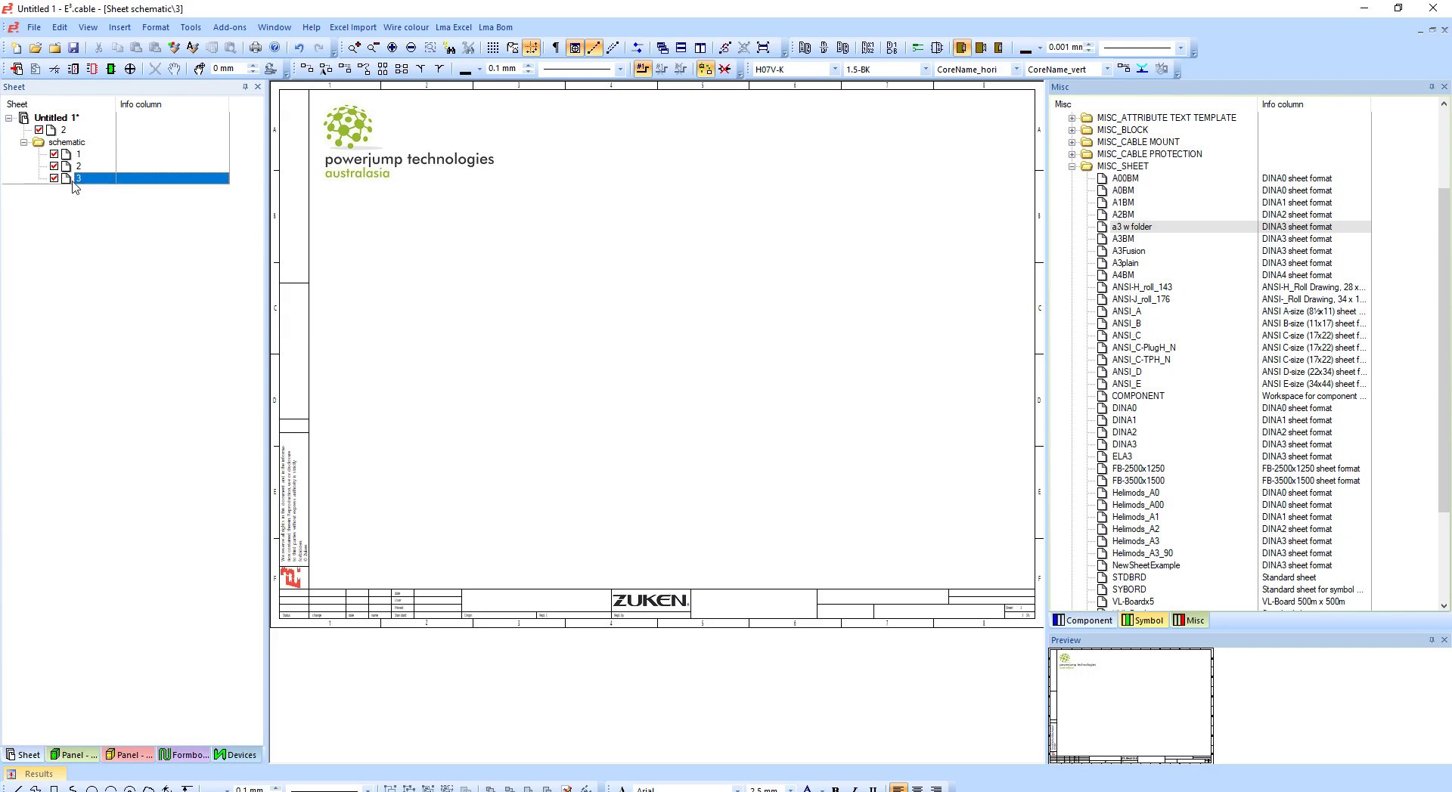
scroll(1042, 641, "up", 5)
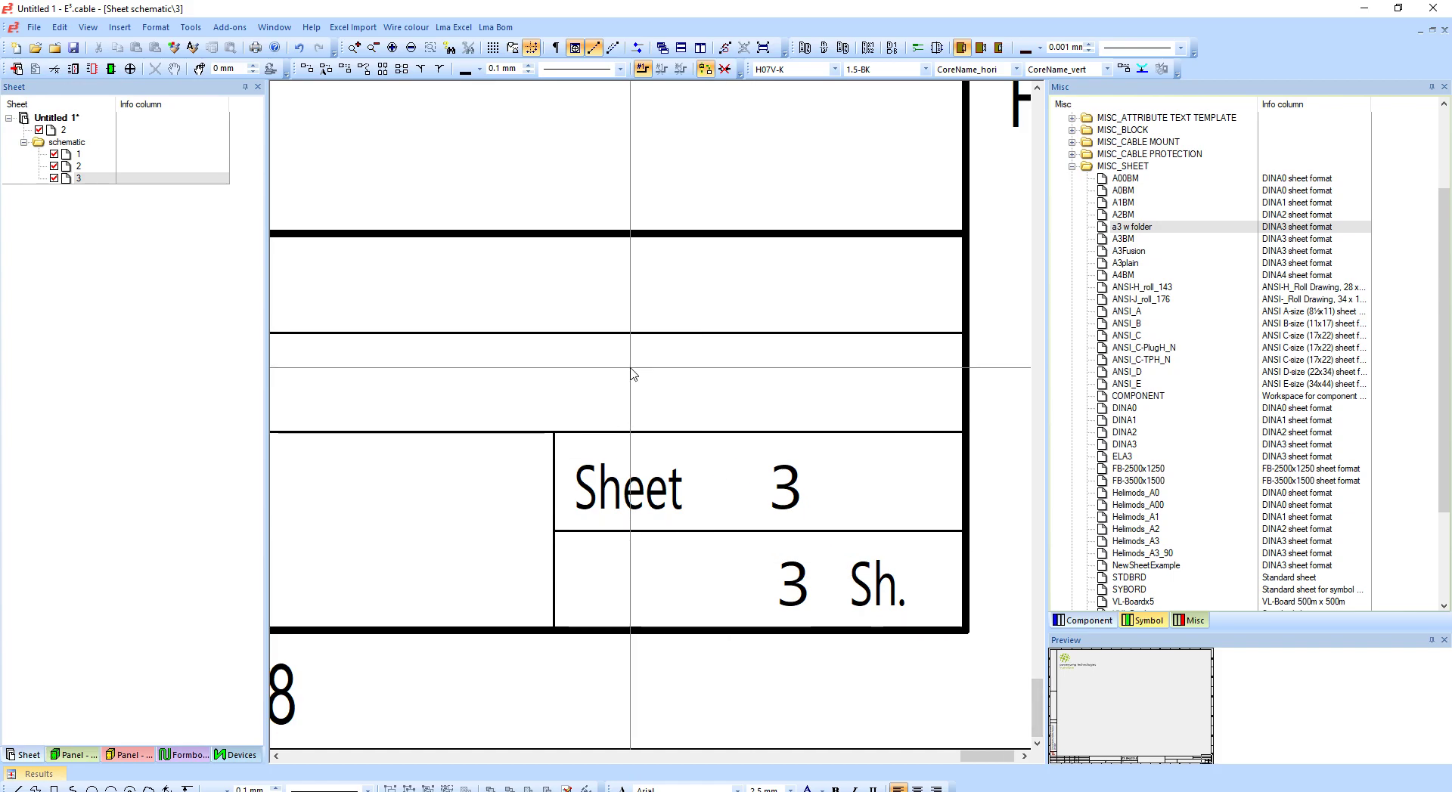
scroll(631, 374, "down", 5)
double_click(98, 154)
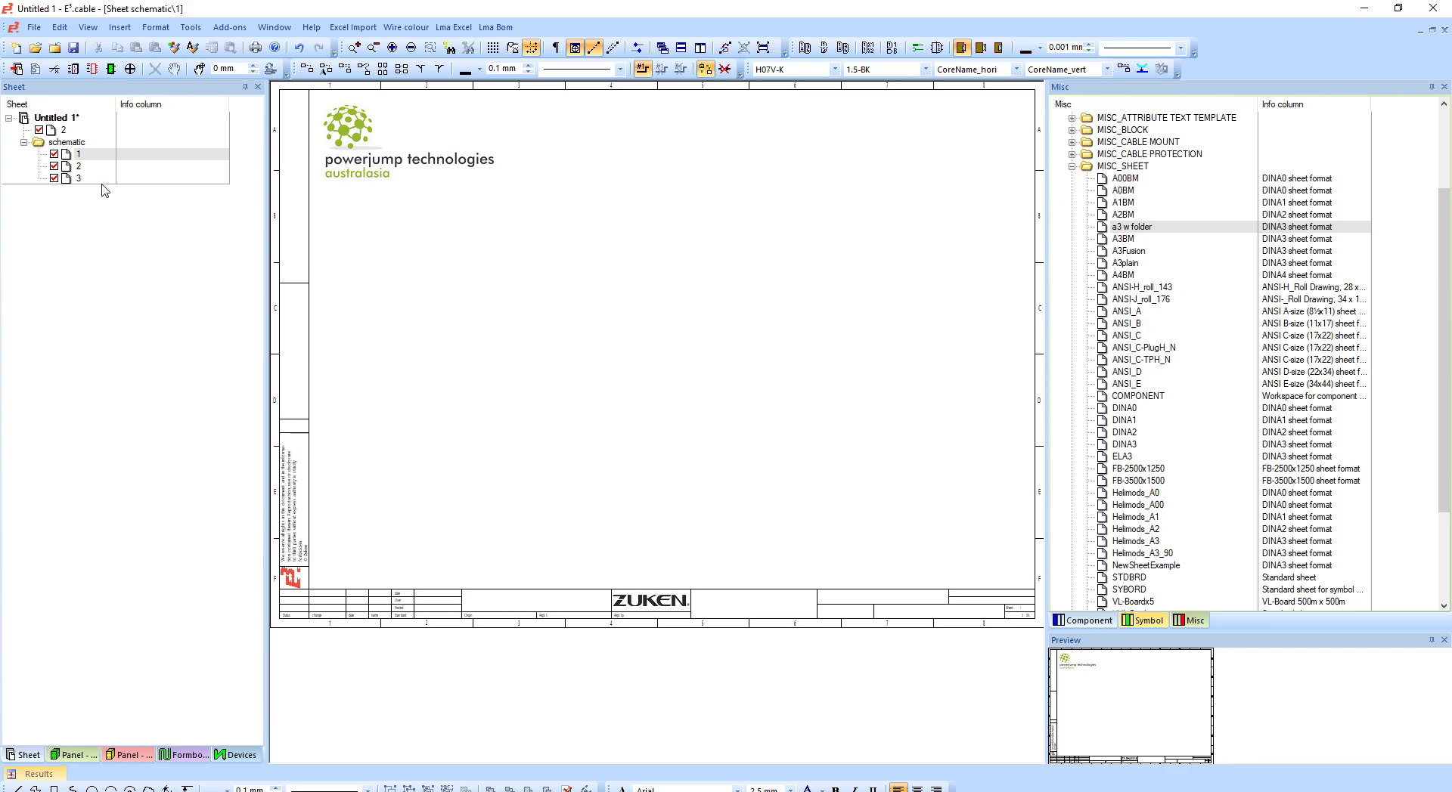
Step: Rename the top-level sheet 2 to Cover_sheet after the name 'Cover sheet' is rejected
left_click(53, 130)
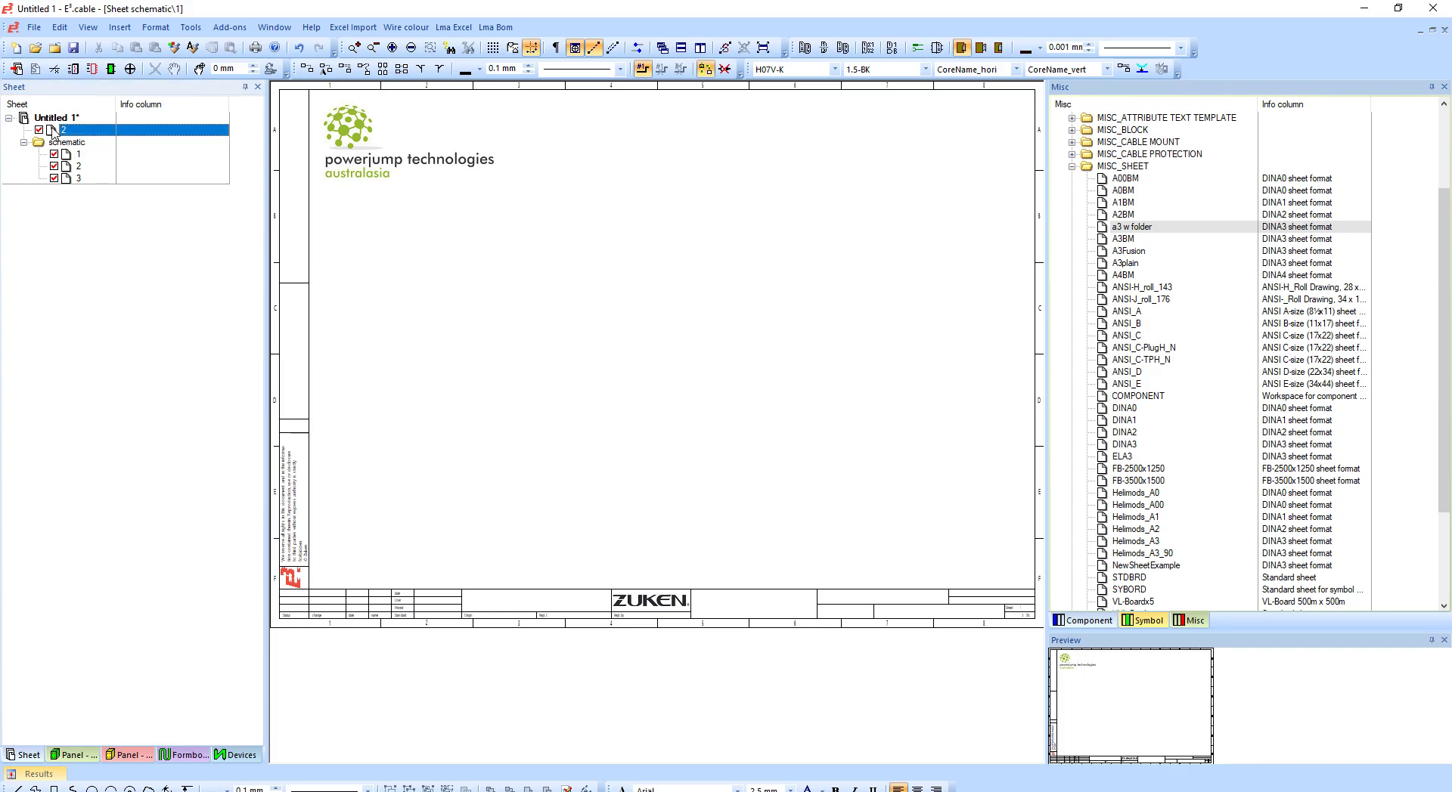
left_click(53, 132)
type("Cover sheet")
key("Return")
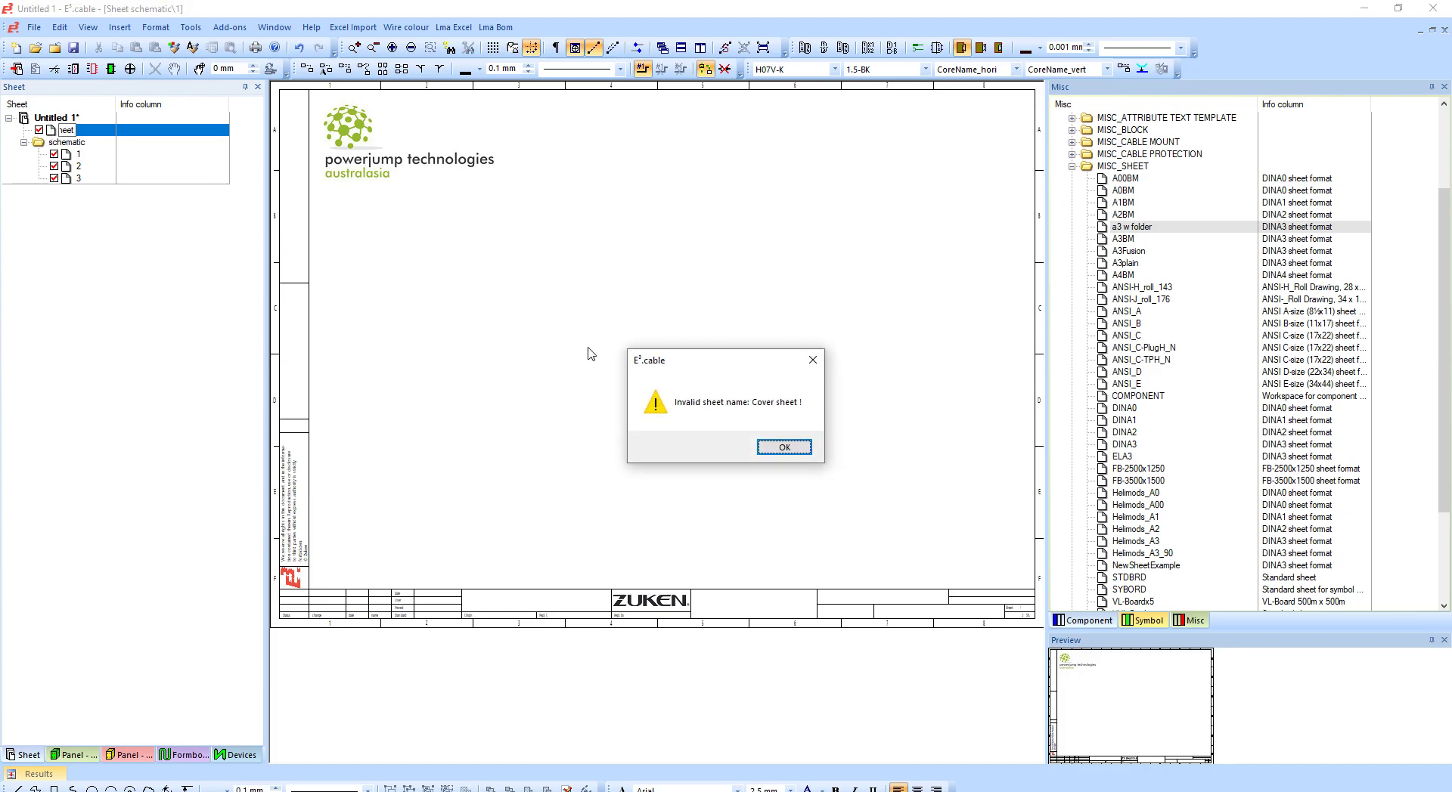
left_click(755, 446)
left_click(70, 132)
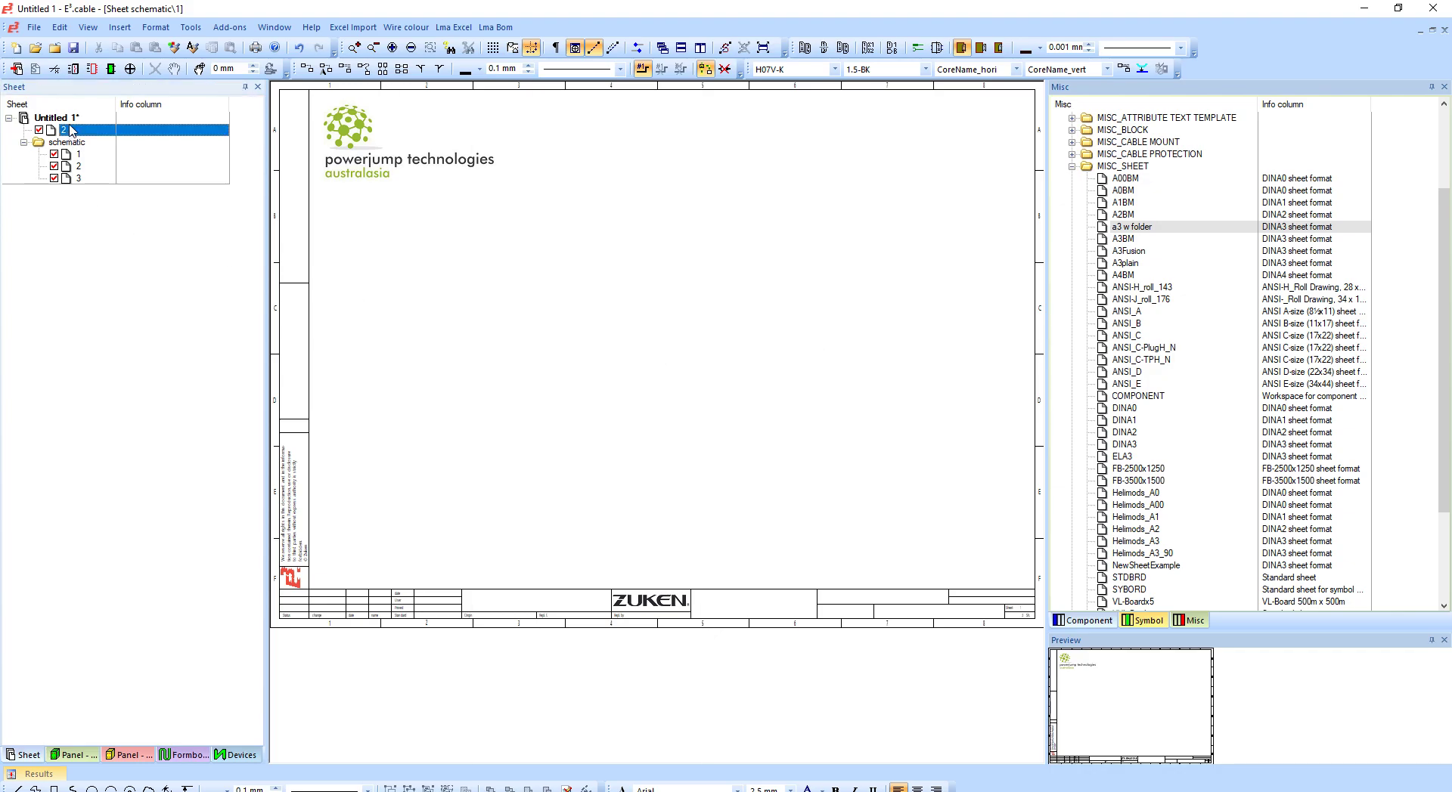
left_click(70, 130)
key("Return")
Step: Open Cover_sheet, compare it with schematic sheet 2, and return to Cover_sheet
left_click(82, 146)
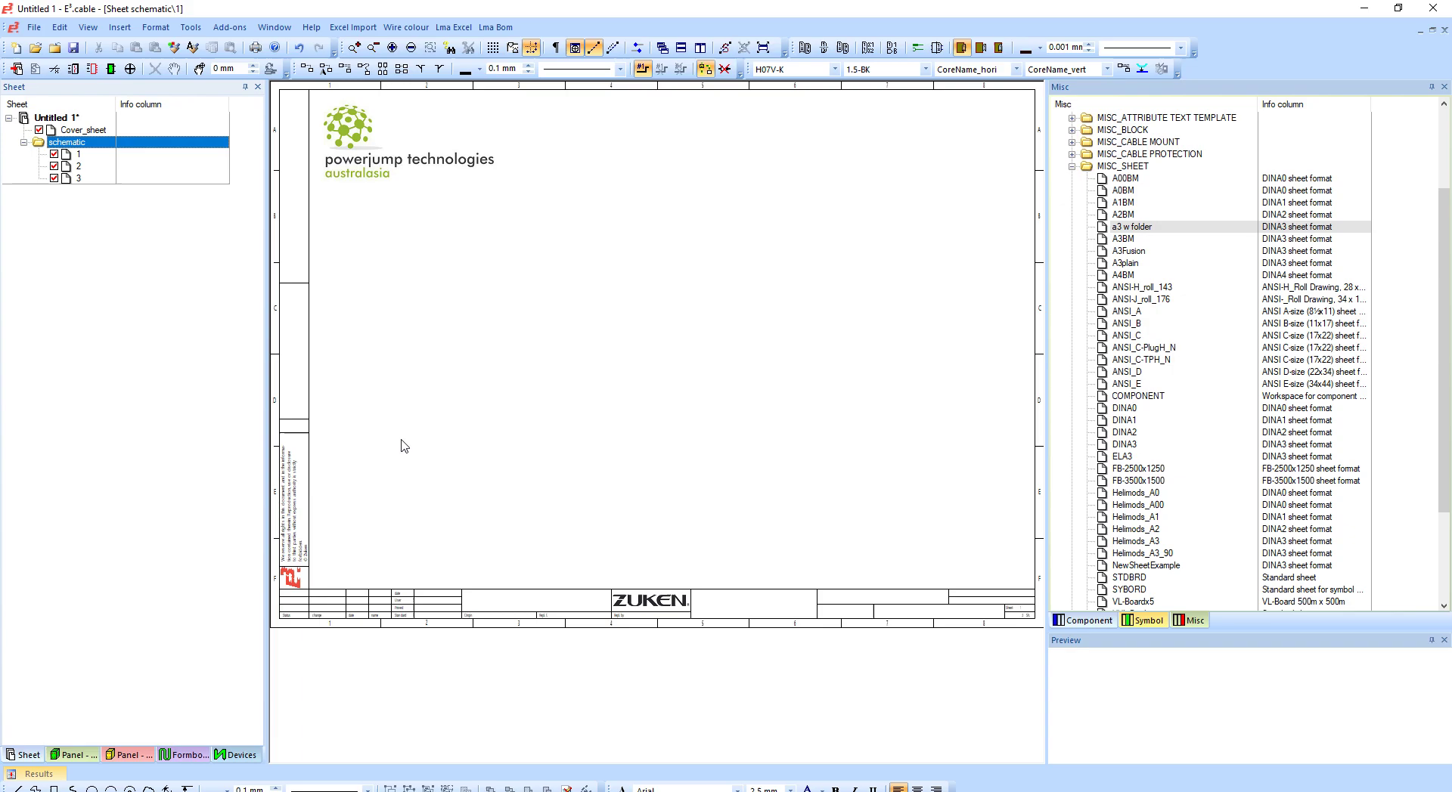
double_click(110, 133)
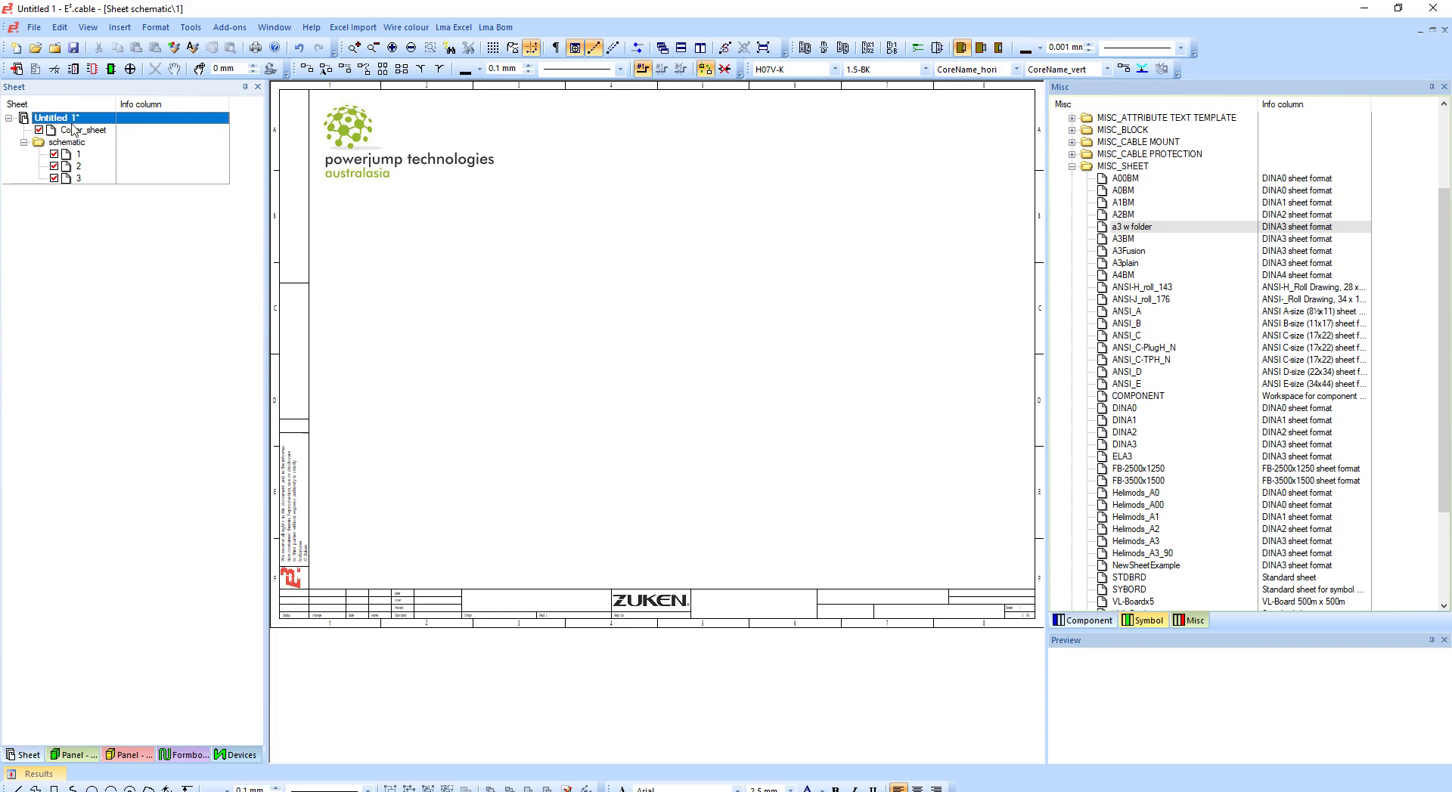
scroll(946, 665, "up", 5)
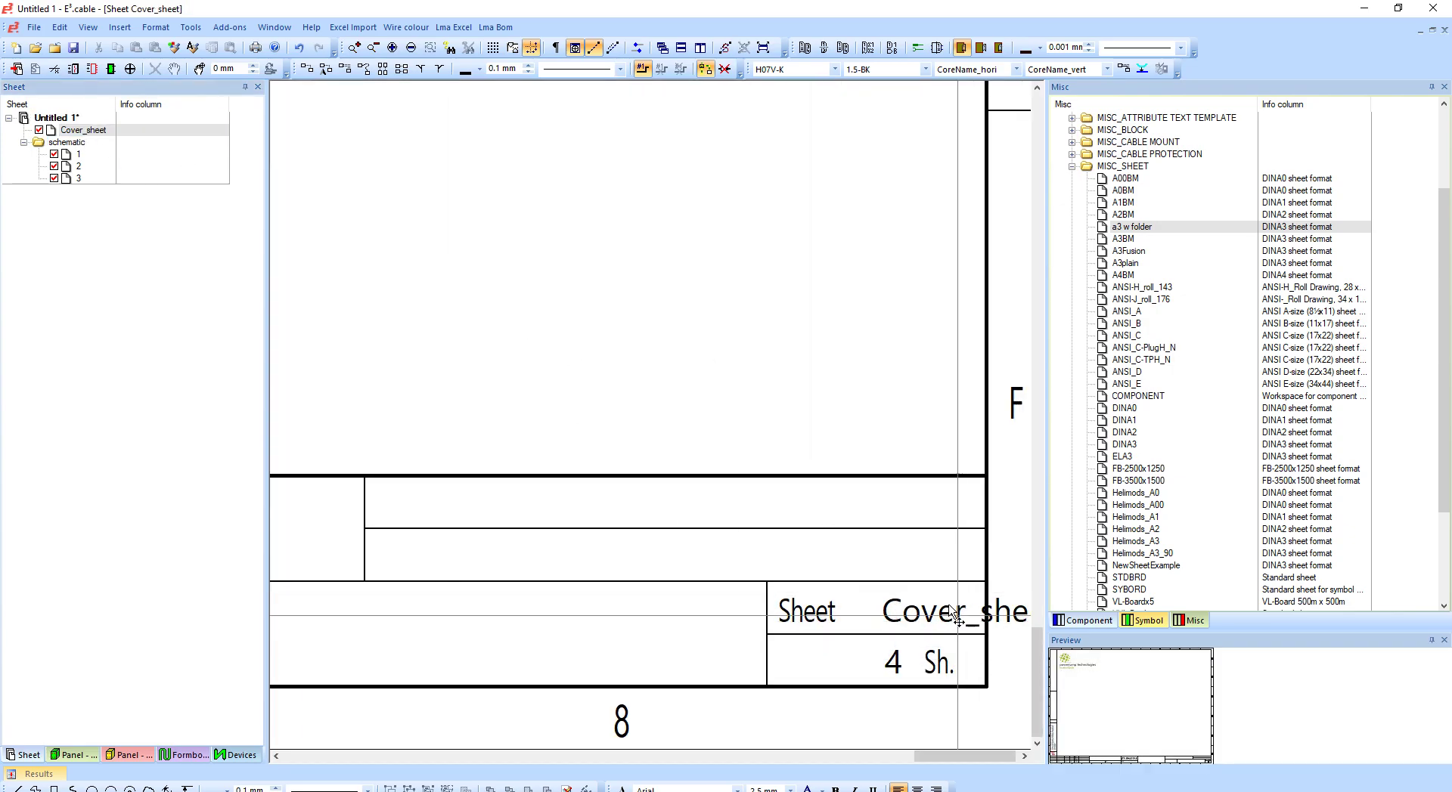
scroll(421, 302, "down", 5)
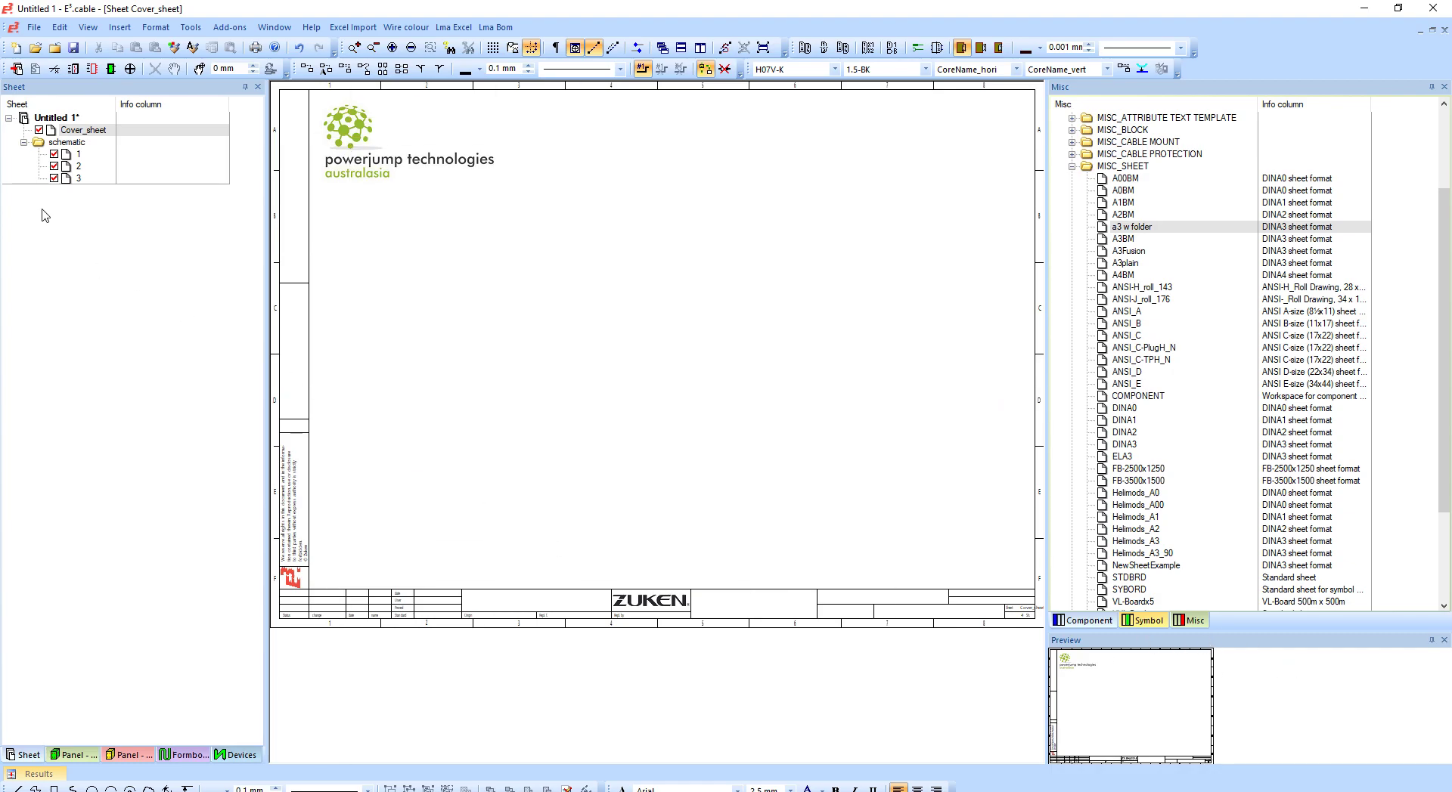
double_click(79, 167)
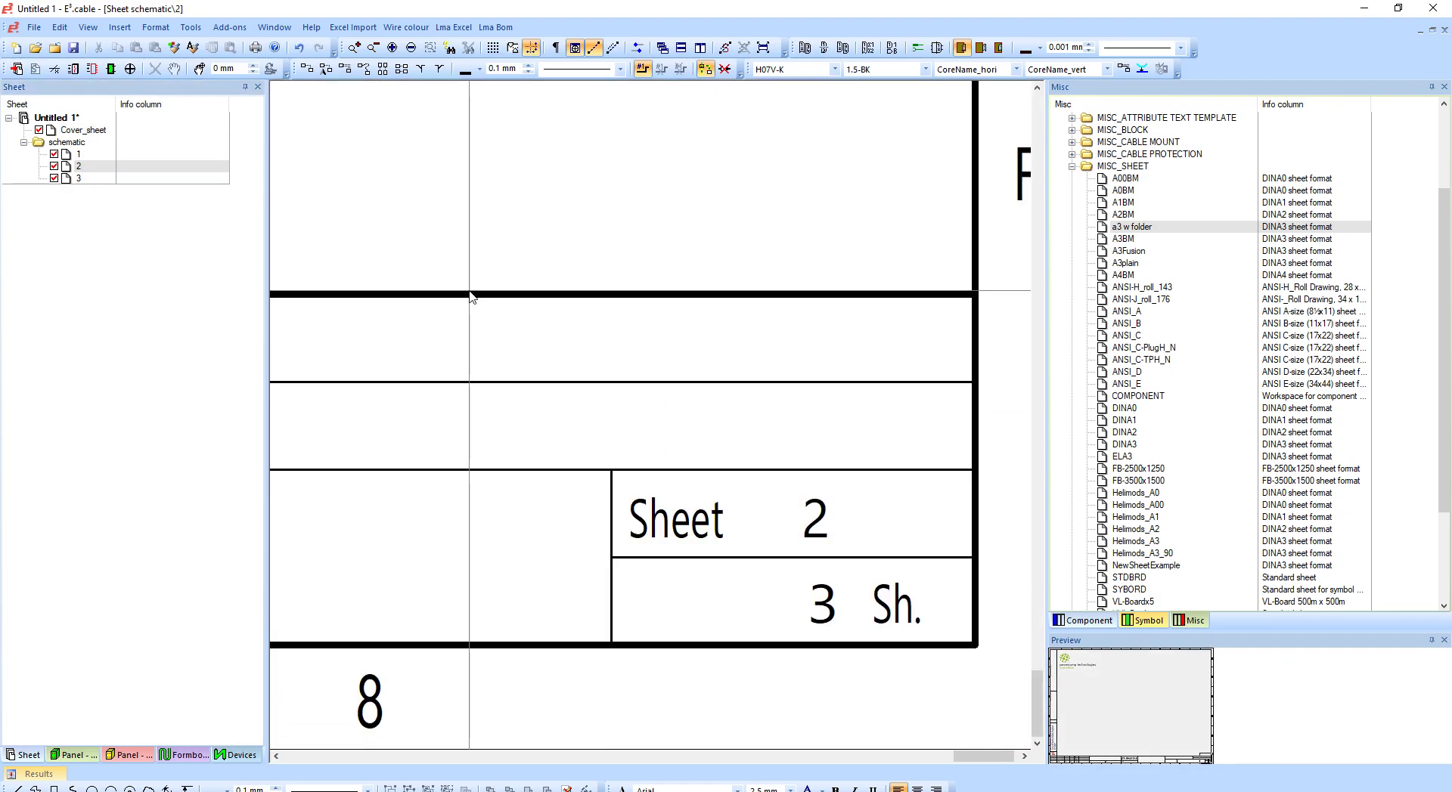
double_click(69, 131)
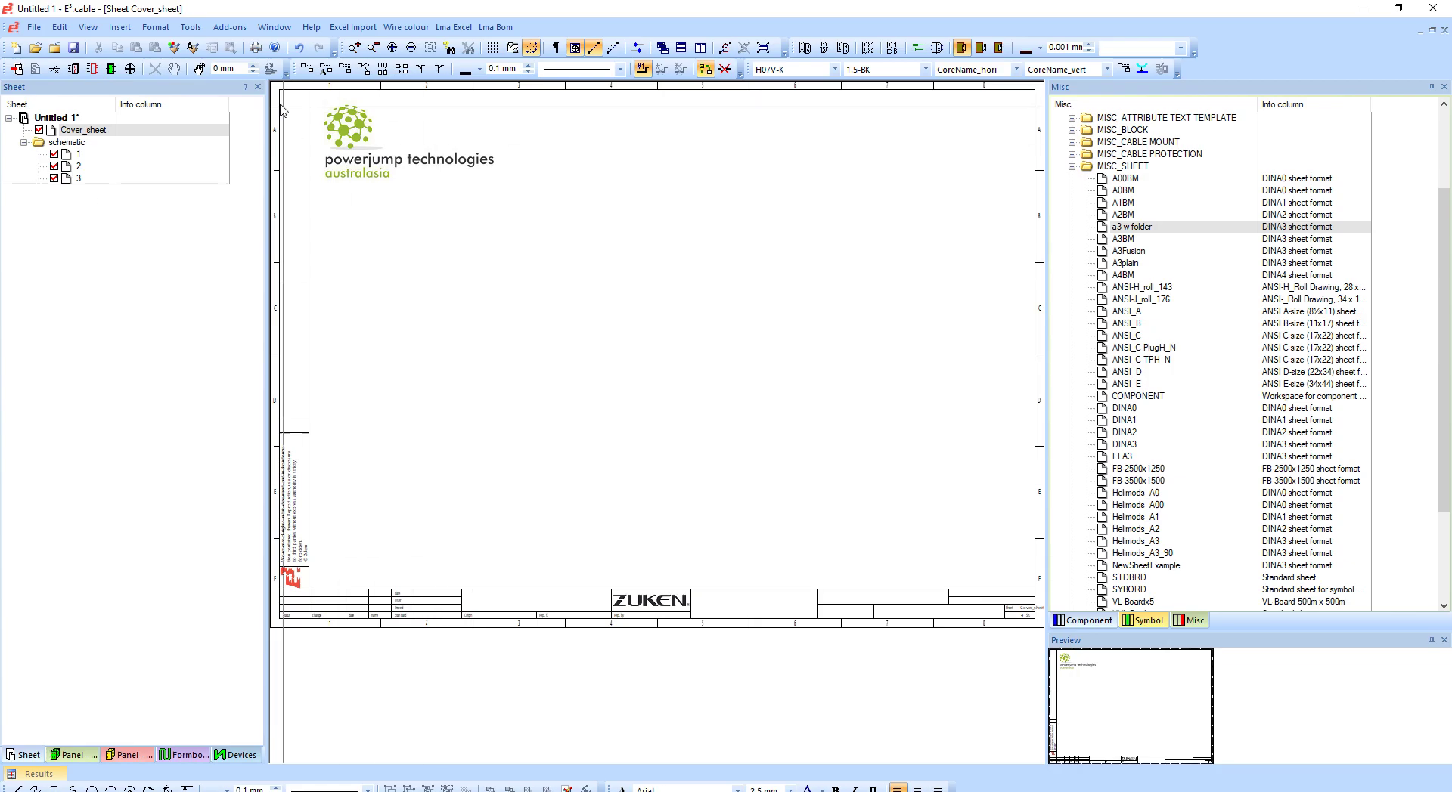
Step: Turn on 'Resize text to fit text box' in the Electric Settings Display options
left_click(192, 27)
left_click(227, 156)
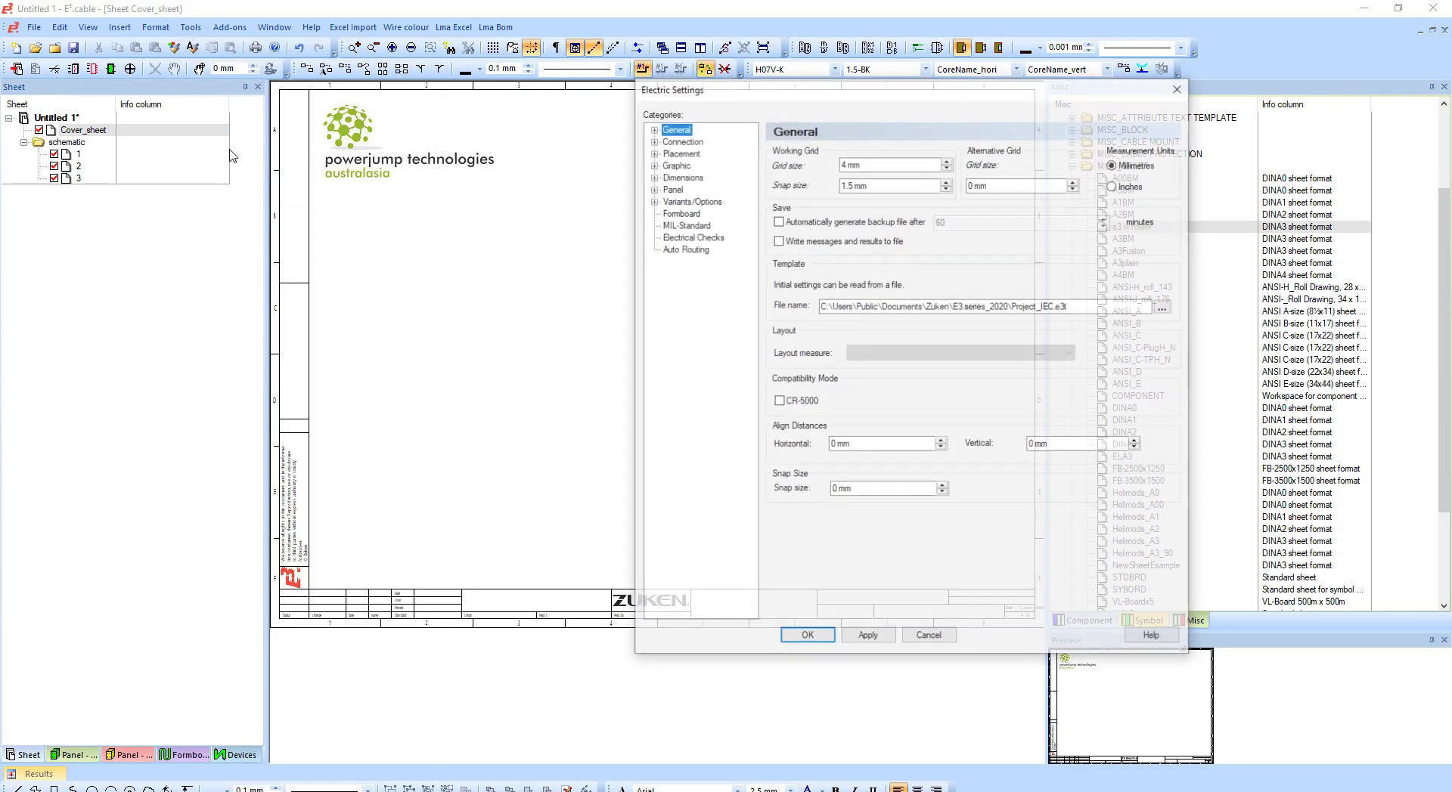
left_click(652, 128)
left_click(688, 140)
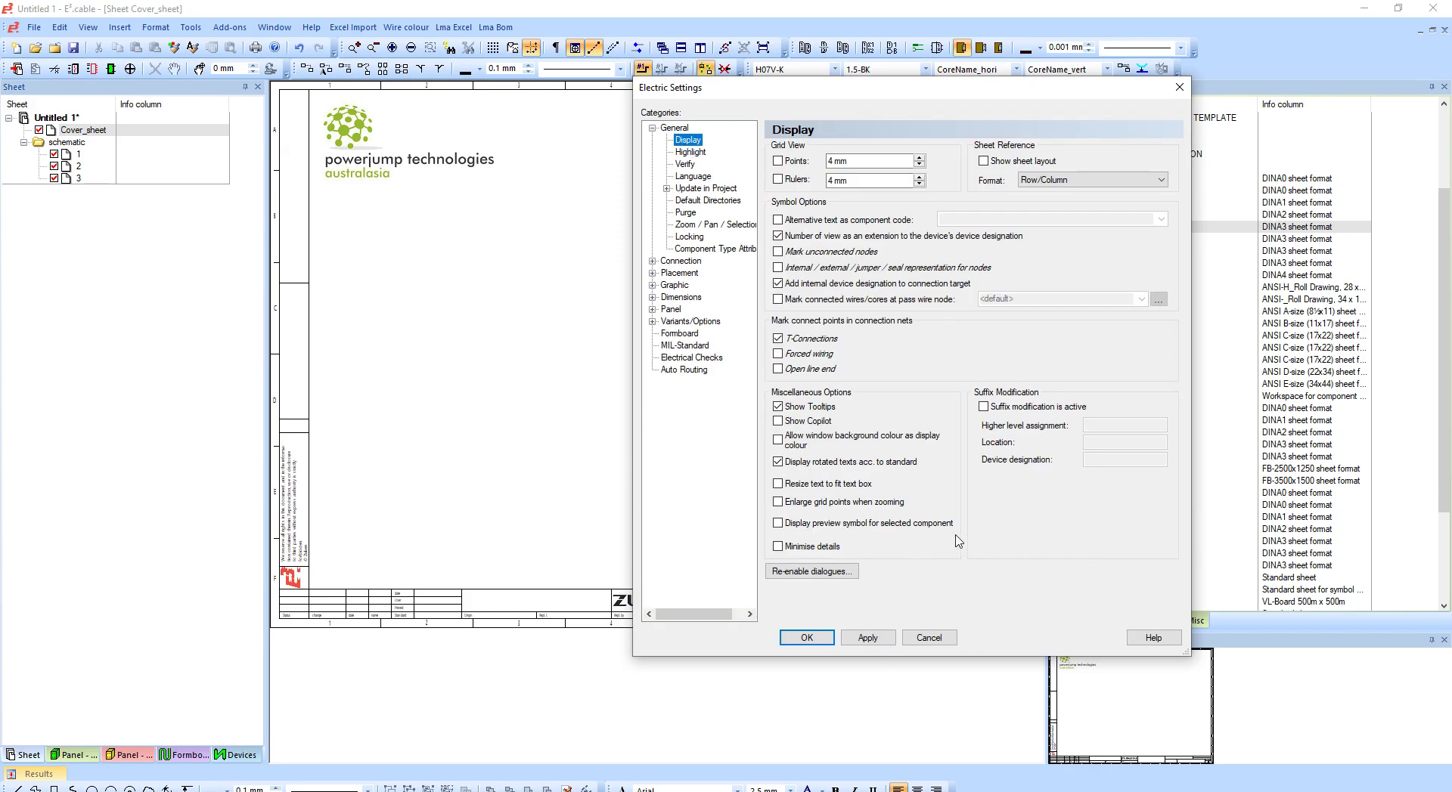
left_click(778, 483)
Step: Set the Highlight jump zoom factor to 70% and the zoom in/out ratio to 20%
left_click(691, 152)
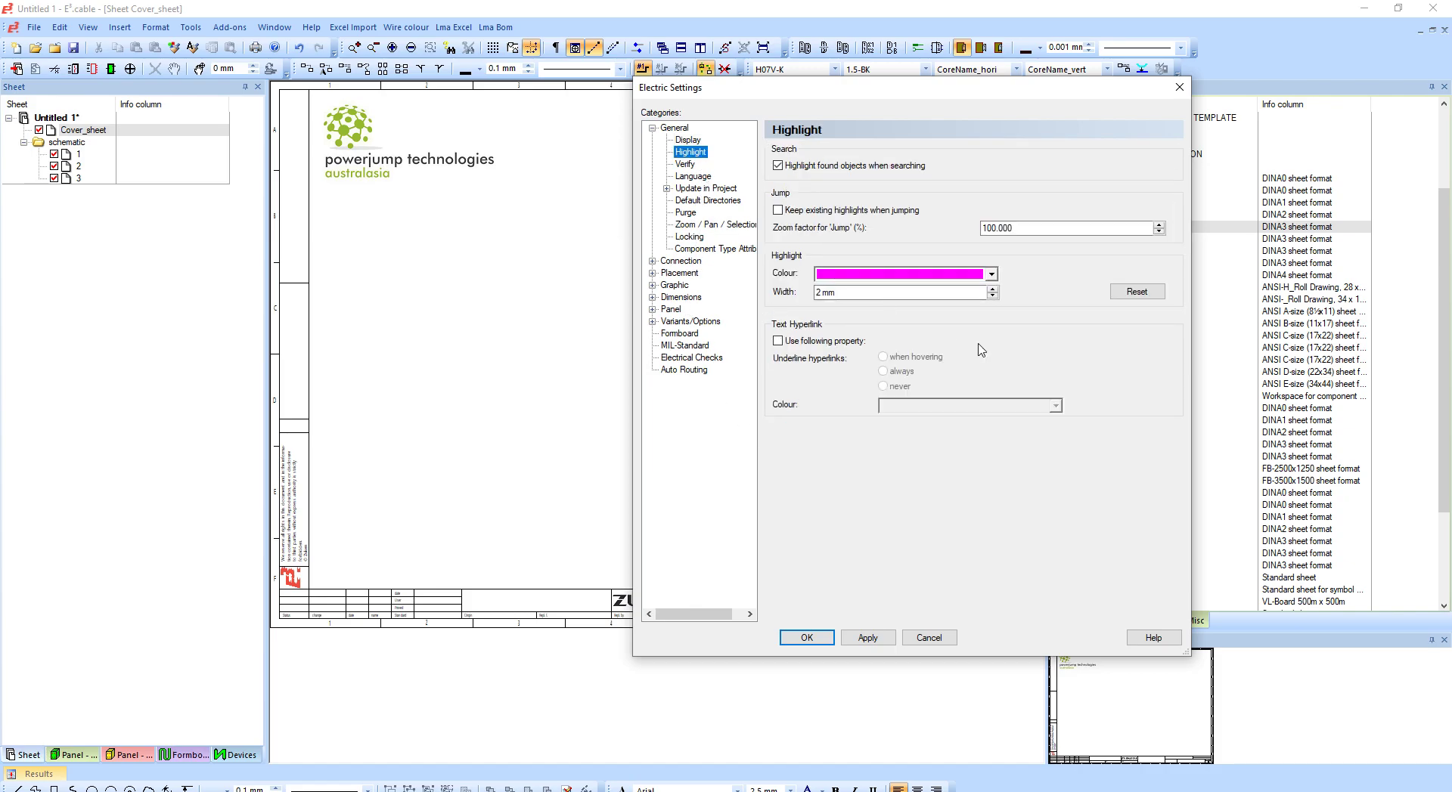
key("Tab")
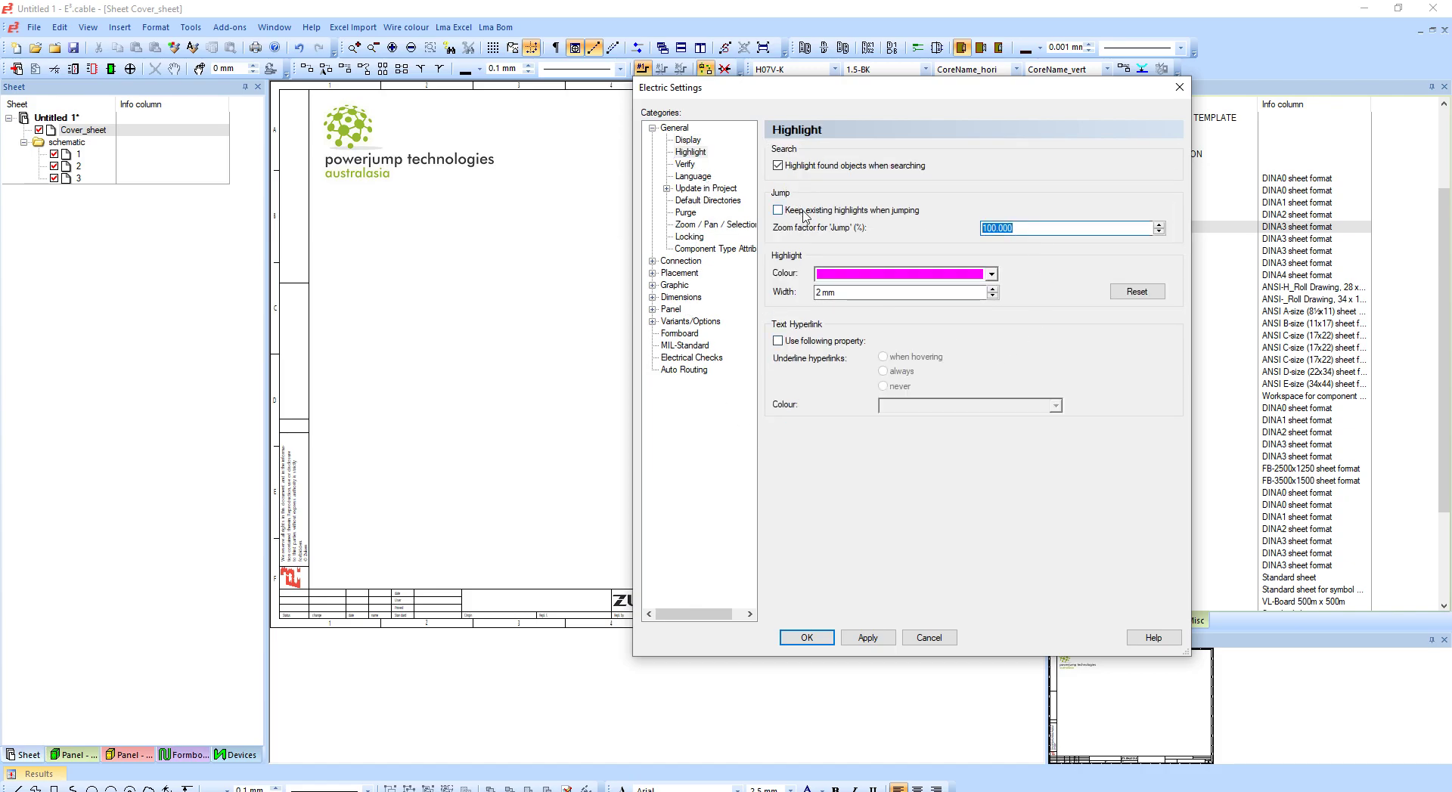
type("70")
left_click(697, 225)
left_click_drag(904, 184, 830, 176)
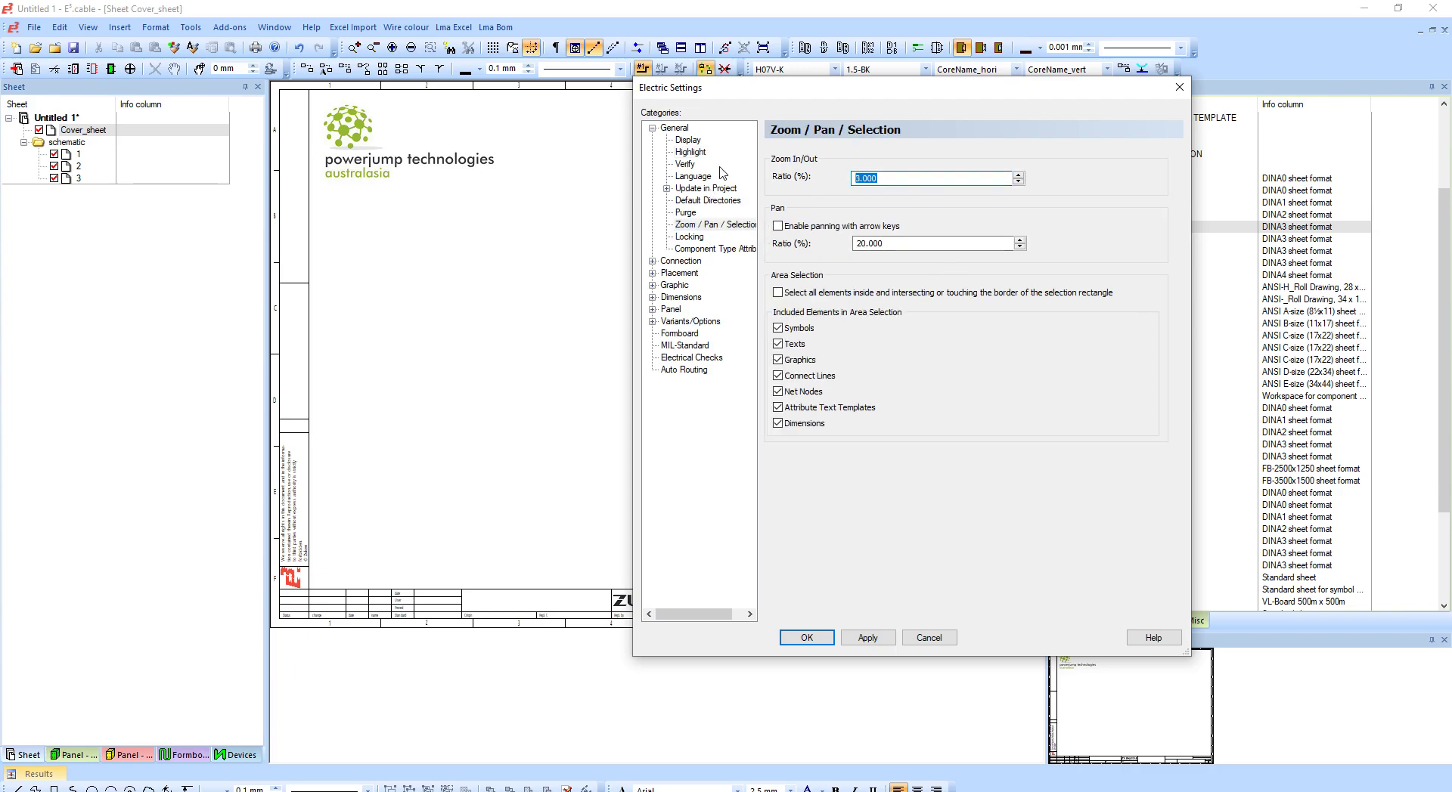
type("20")
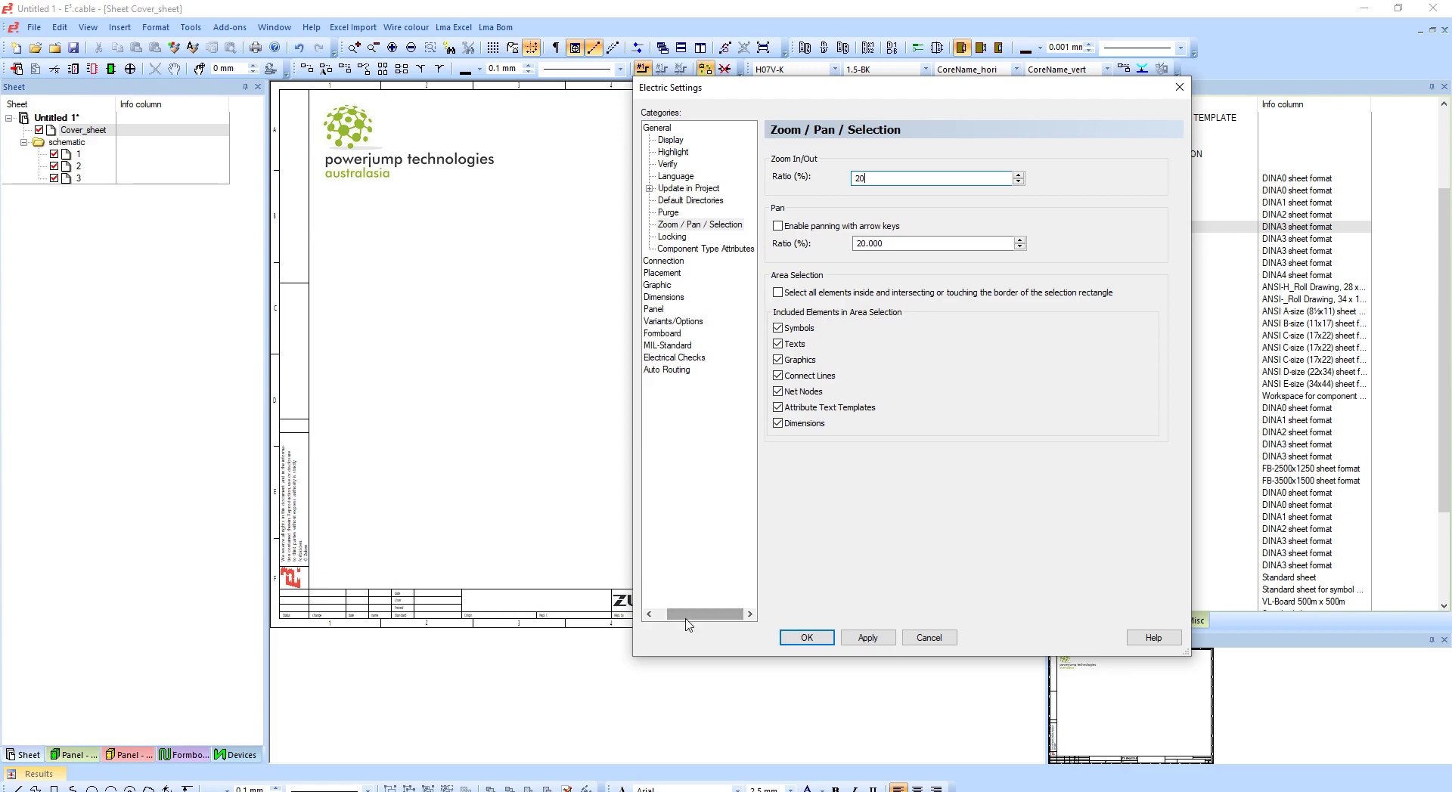
left_click_drag(688, 620, 676, 619)
Step: Under Cores / Wires, enable physical cavity part model data and physical core data for pin selection
left_click(684, 263)
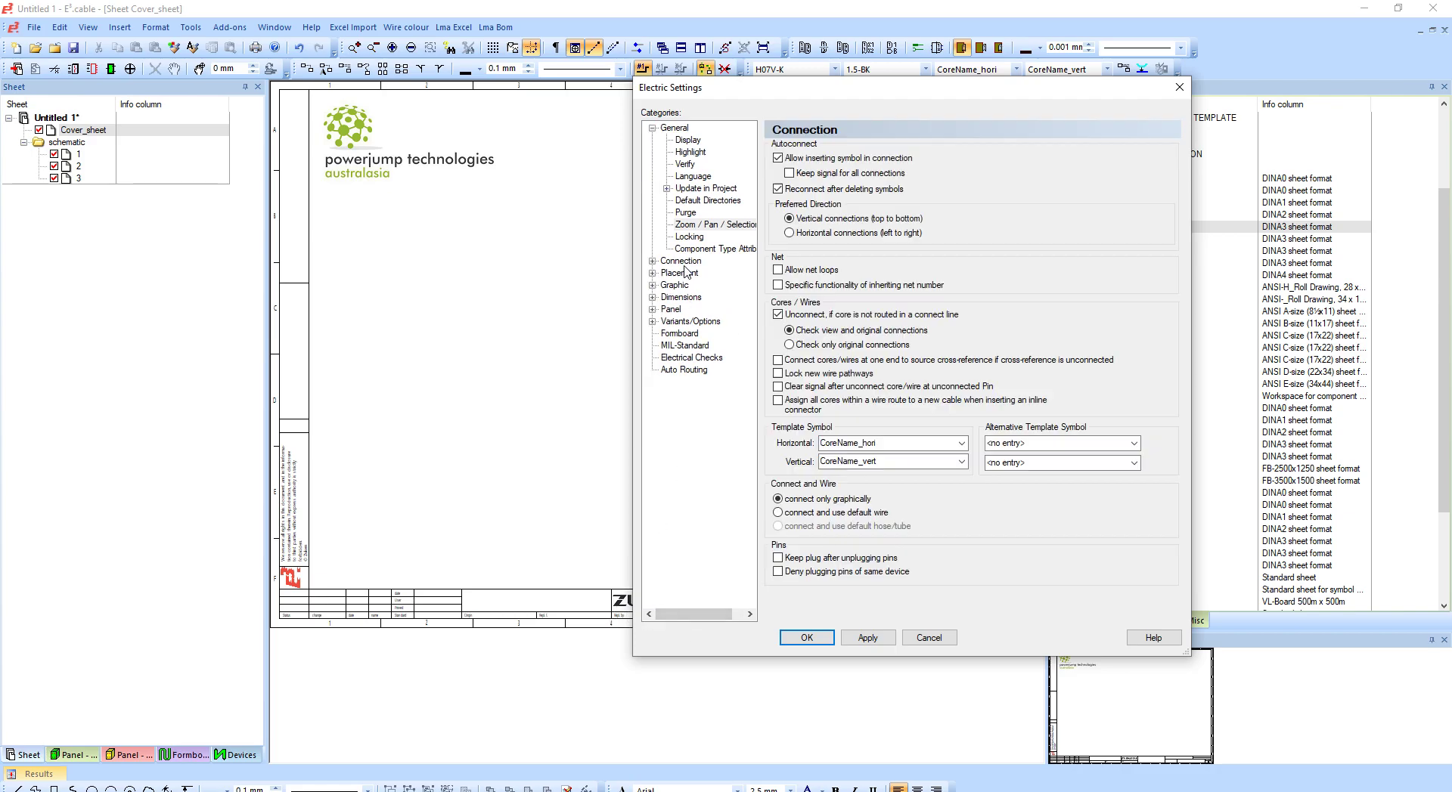
double_click(684, 264)
left_click(696, 335)
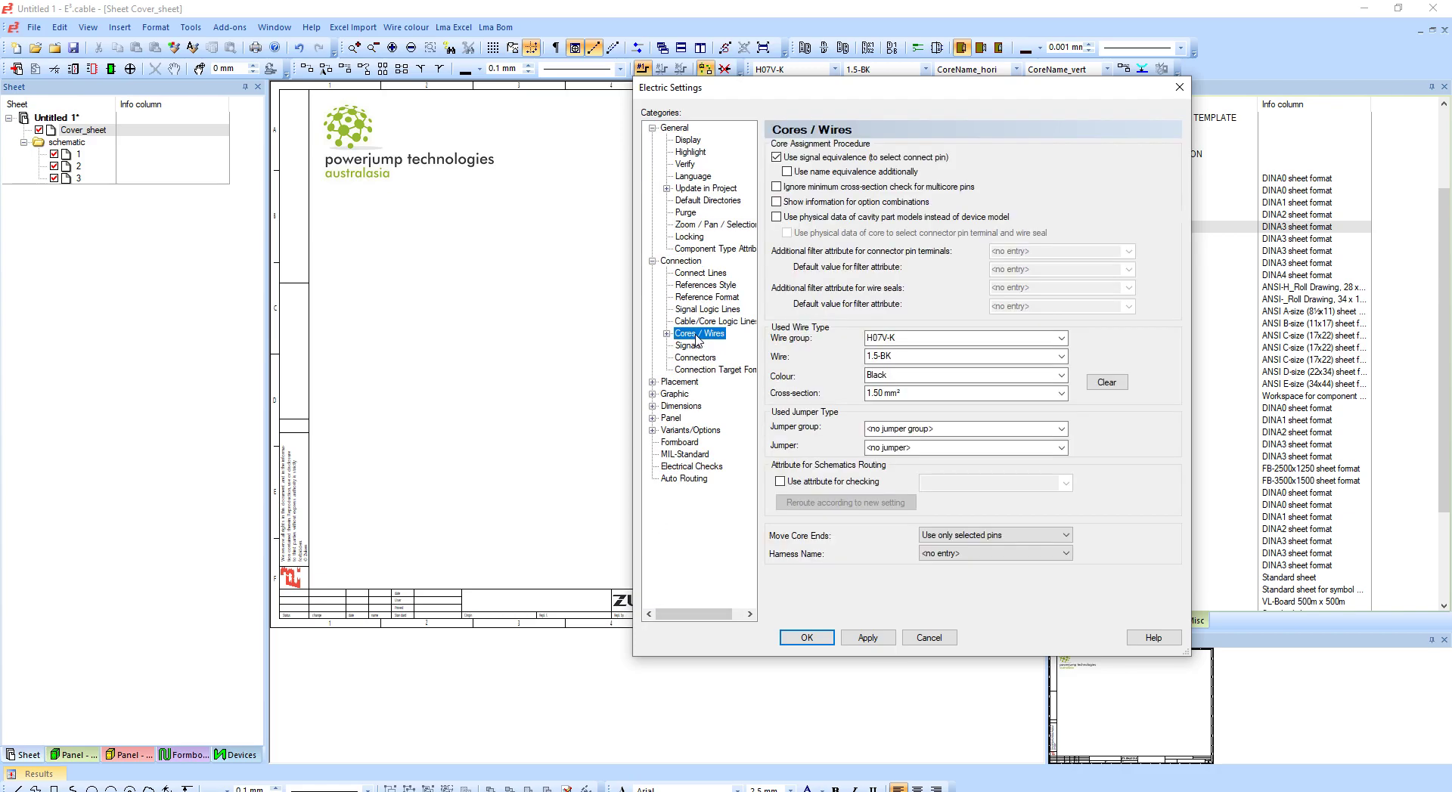
left_click(776, 218)
left_click(787, 233)
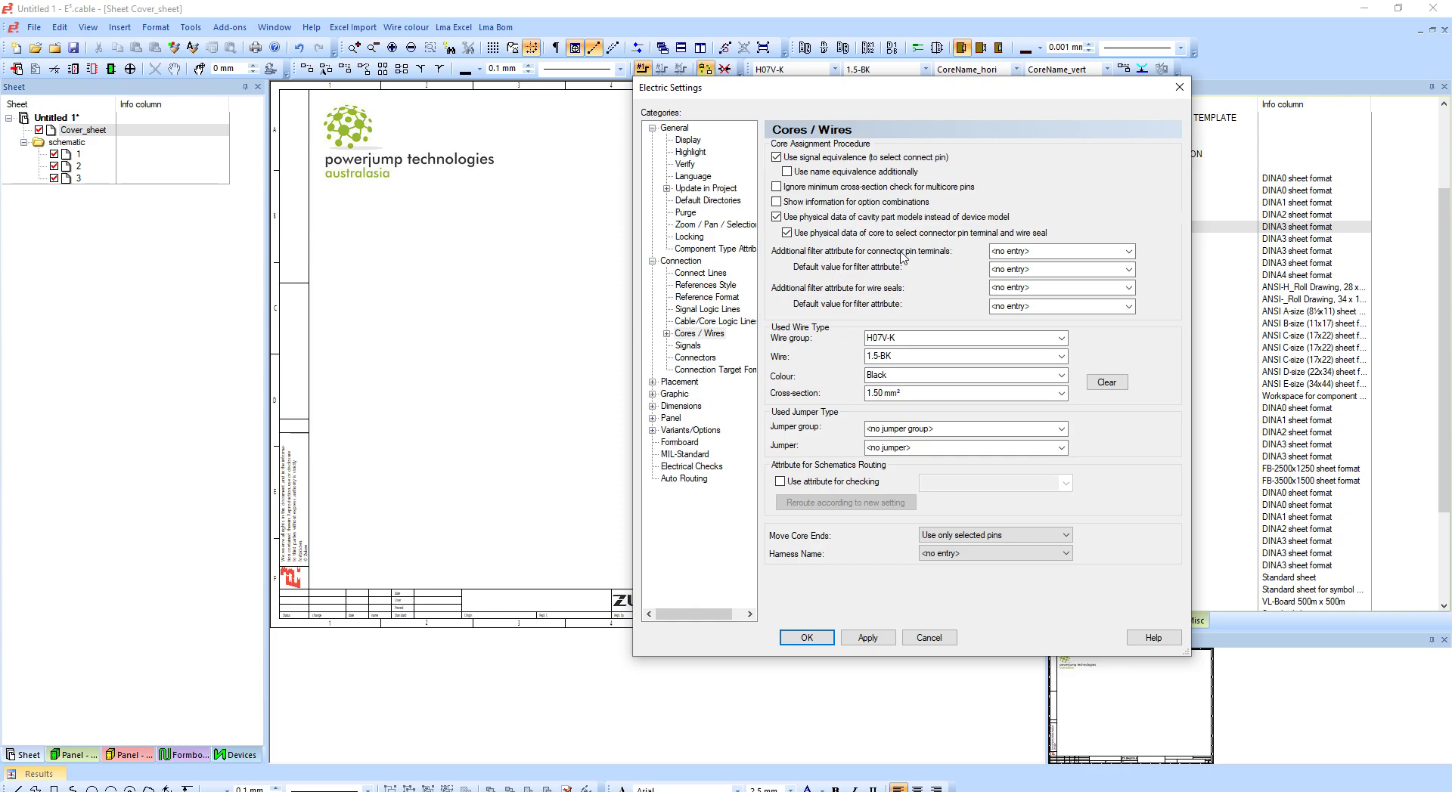
left_click(690, 407)
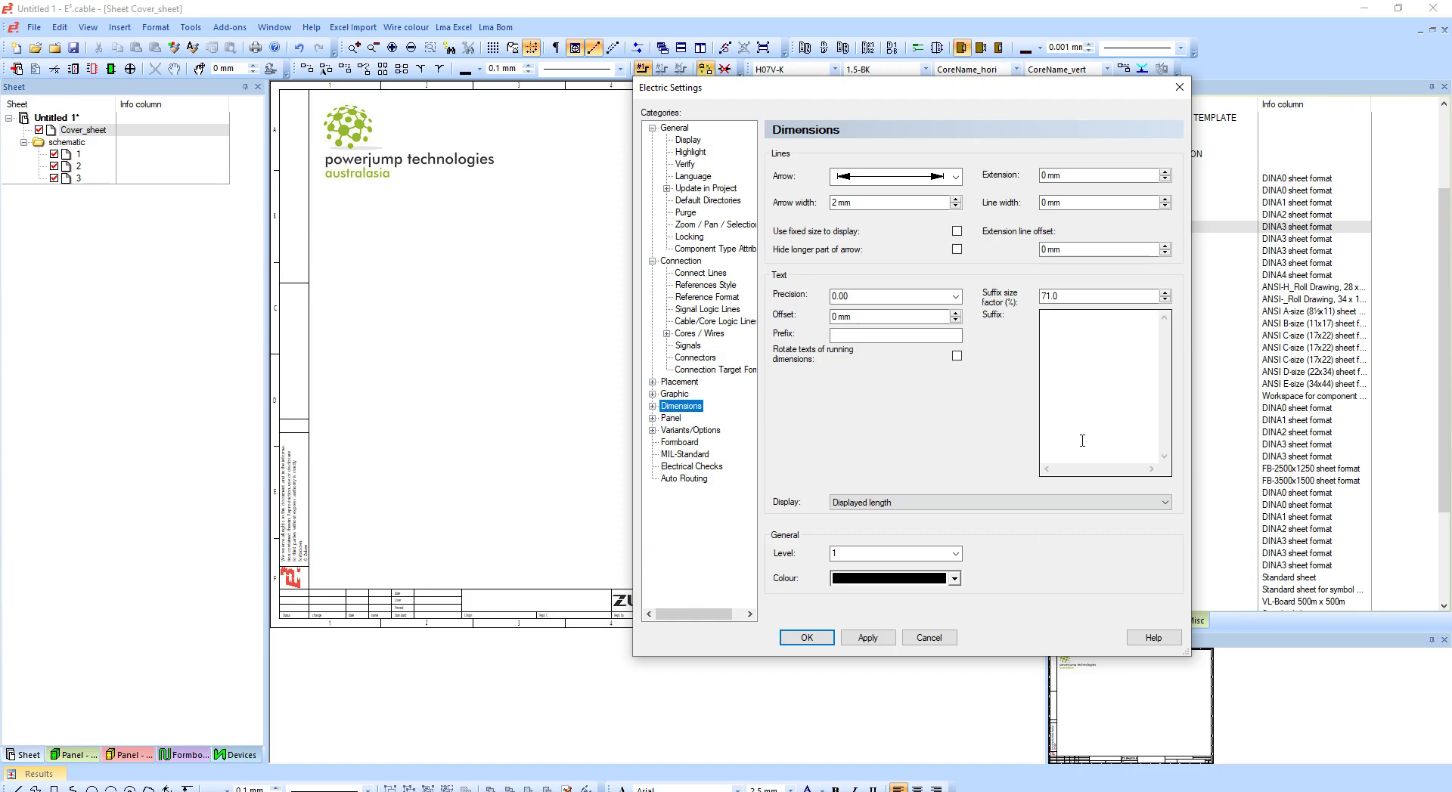
Step: Show net segment length in dimensions with mm suffix, precision 0, 1 mm offset, and apply
left_click(922, 502)
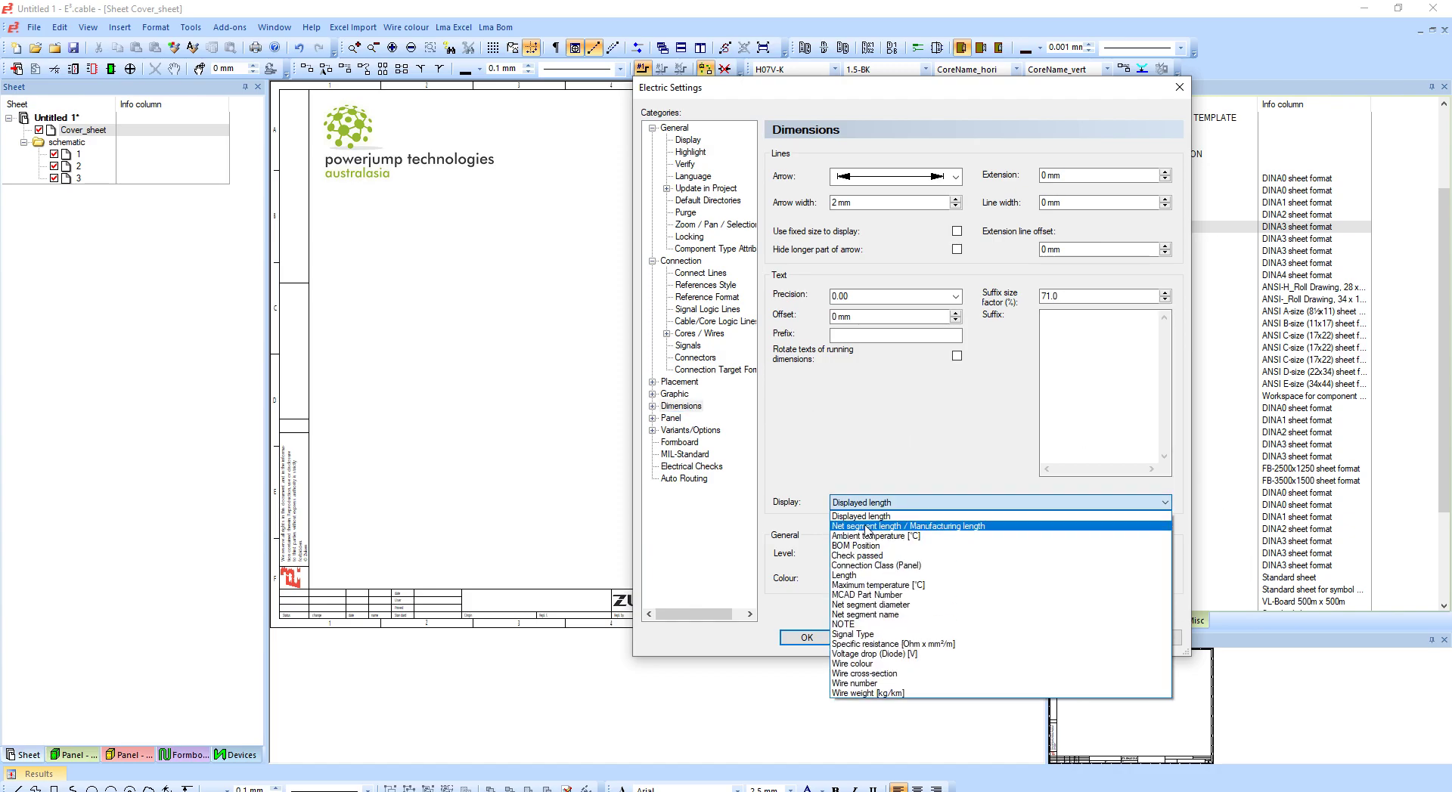
left_click(866, 526)
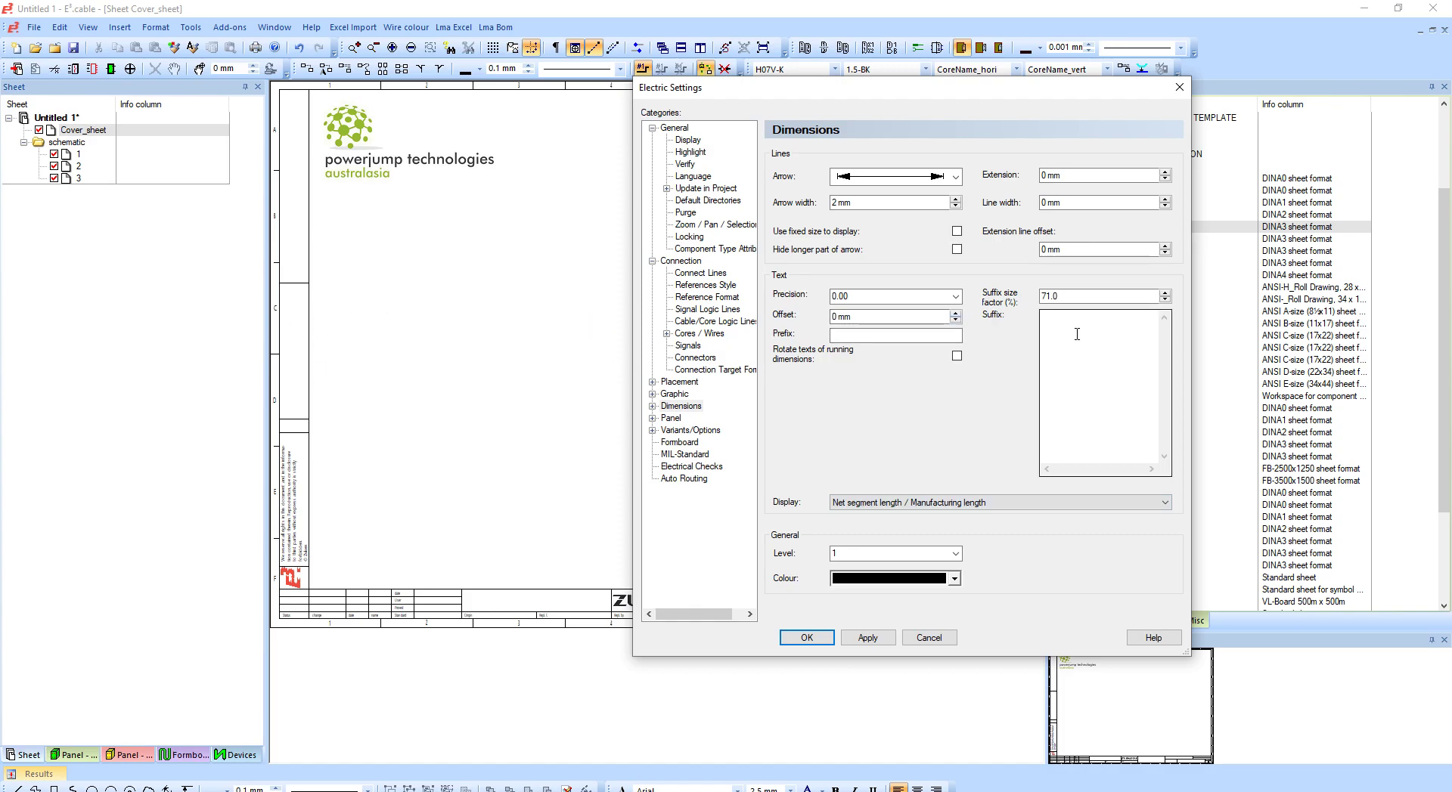
left_click(1079, 335)
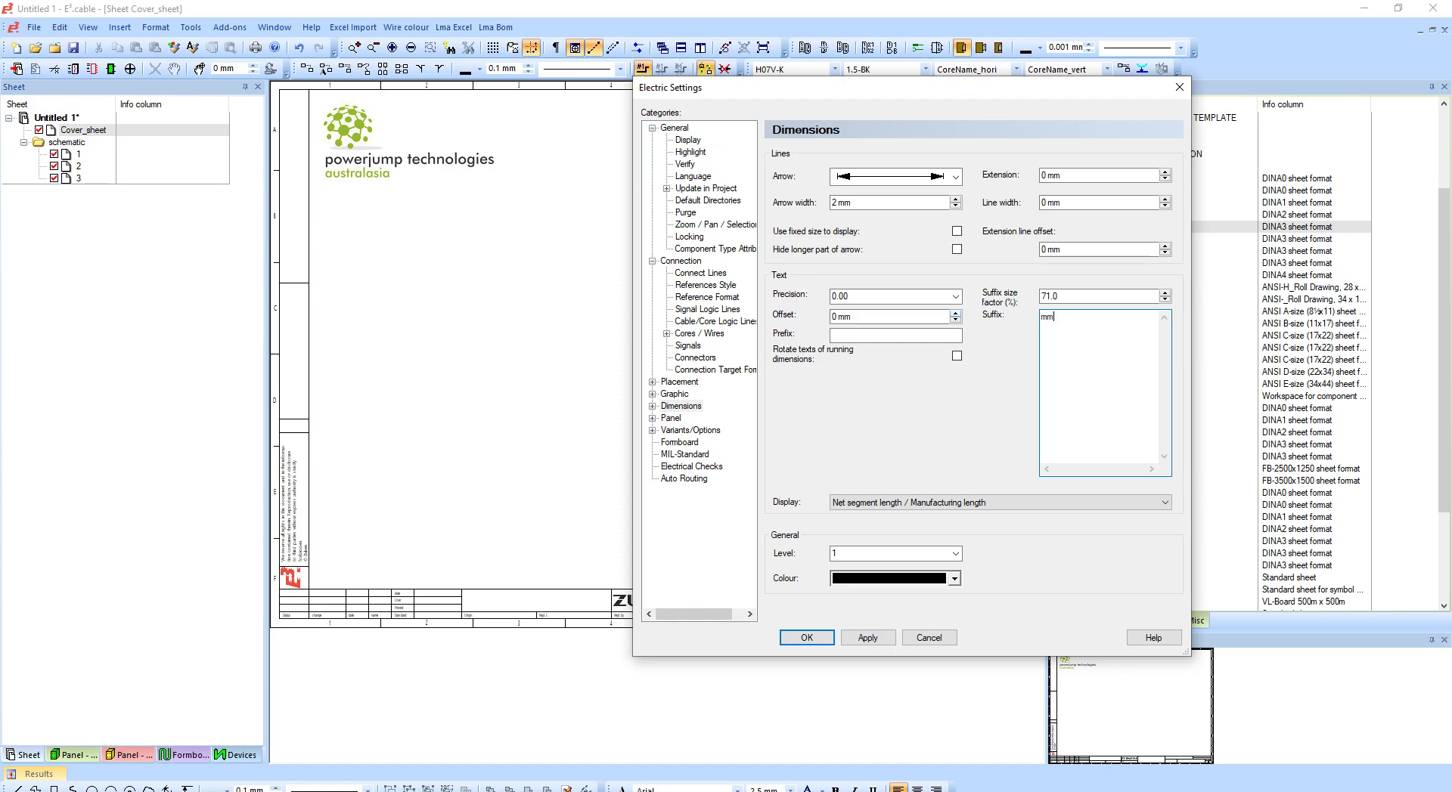
left_click(954, 295)
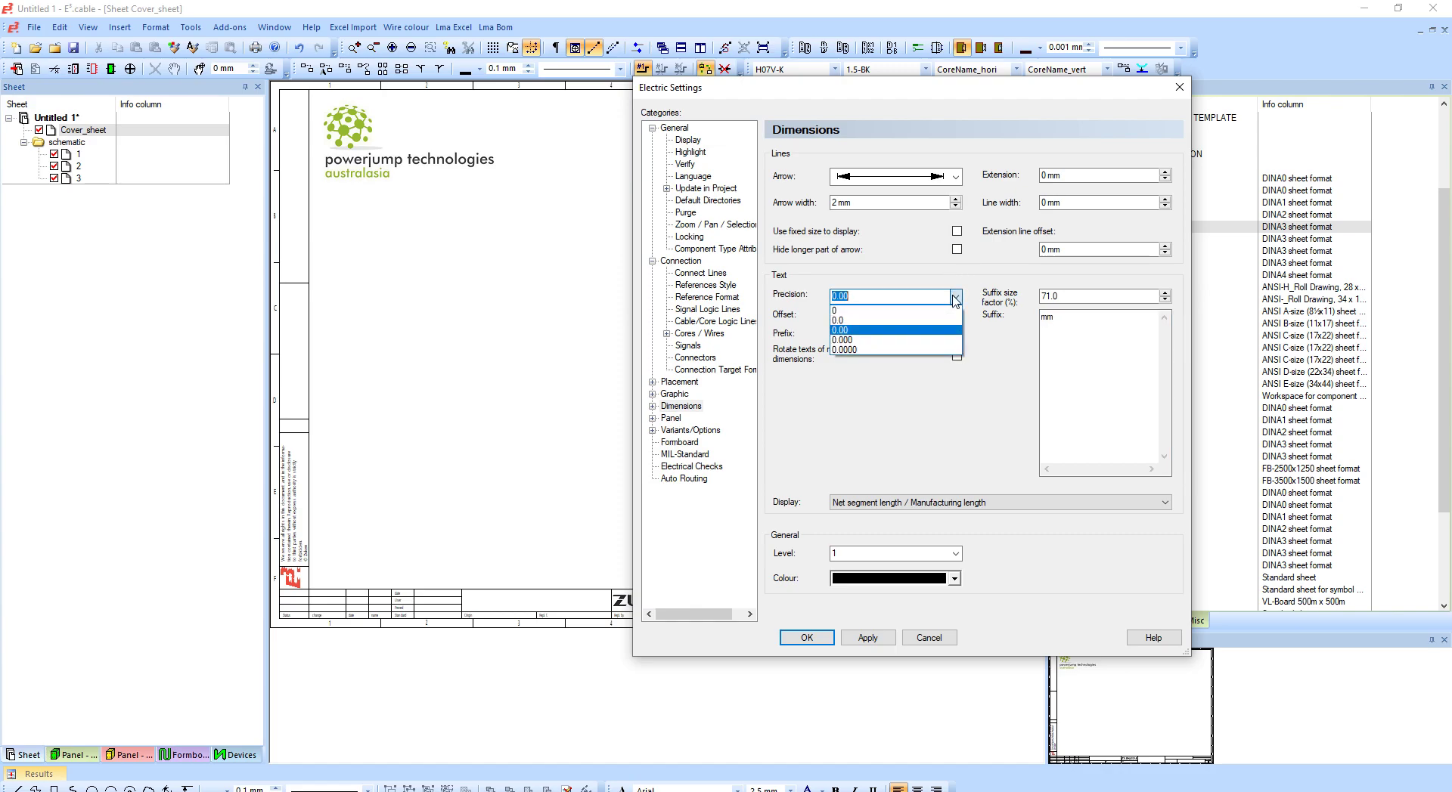
left_click(859, 311)
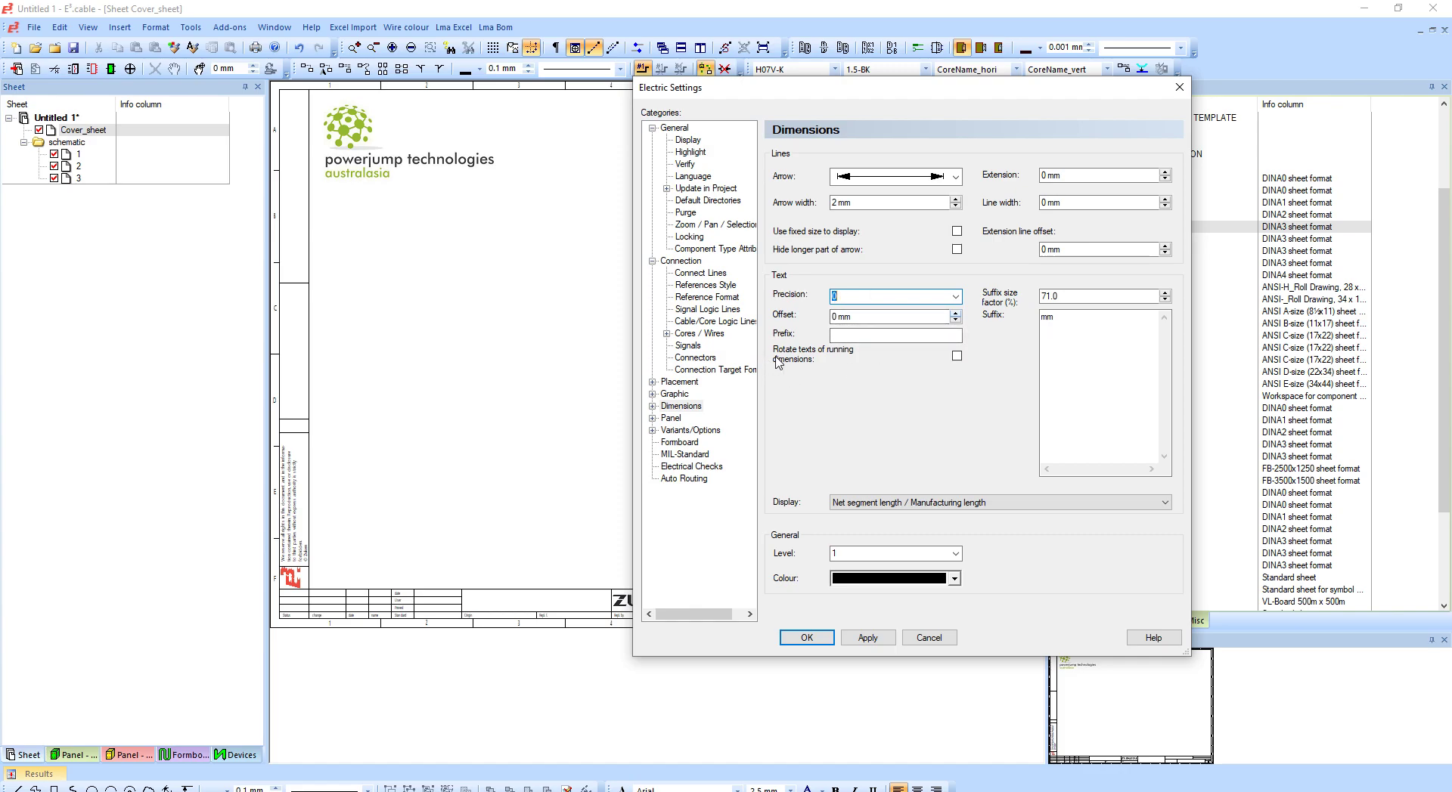
left_click(953, 315)
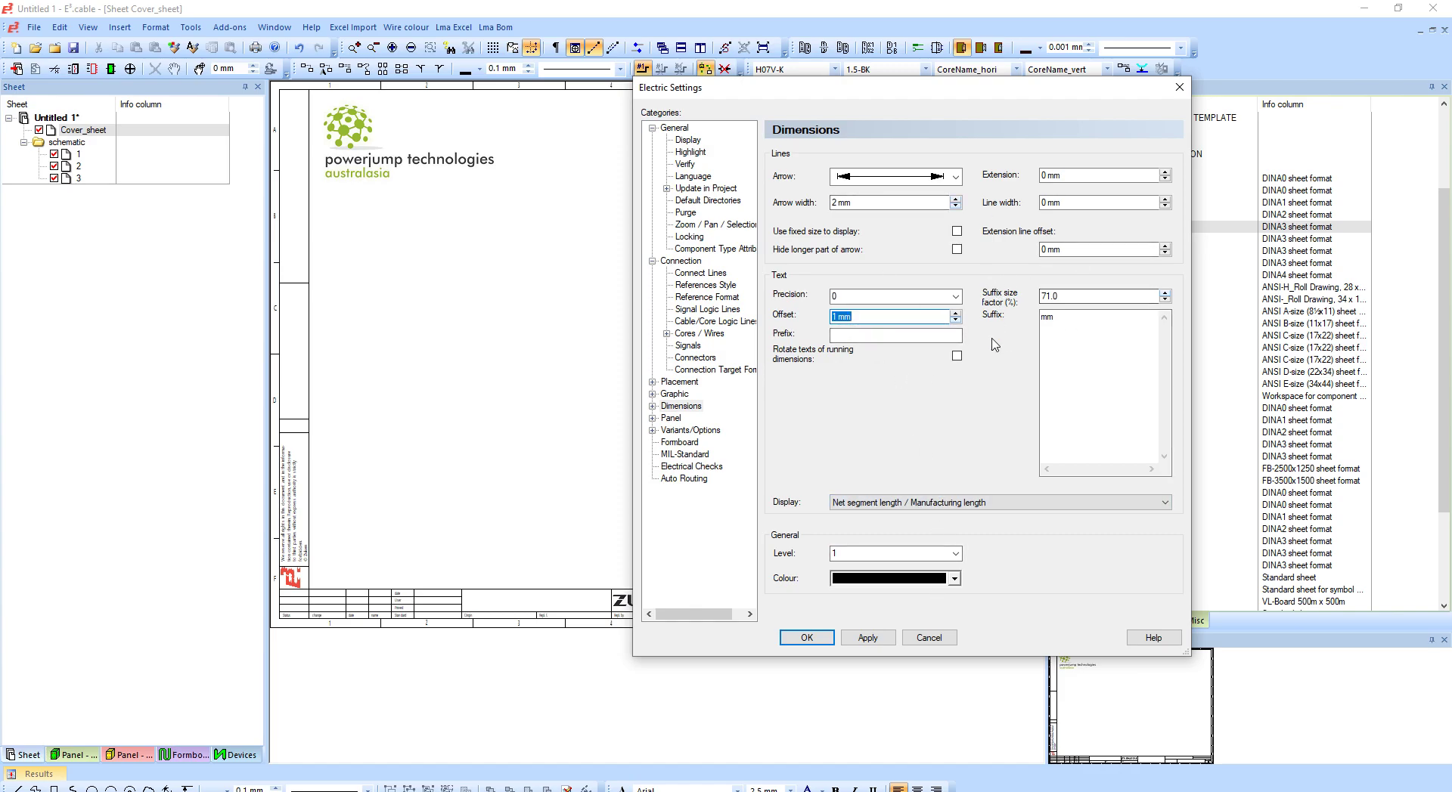
left_click(876, 643)
left_click(807, 638)
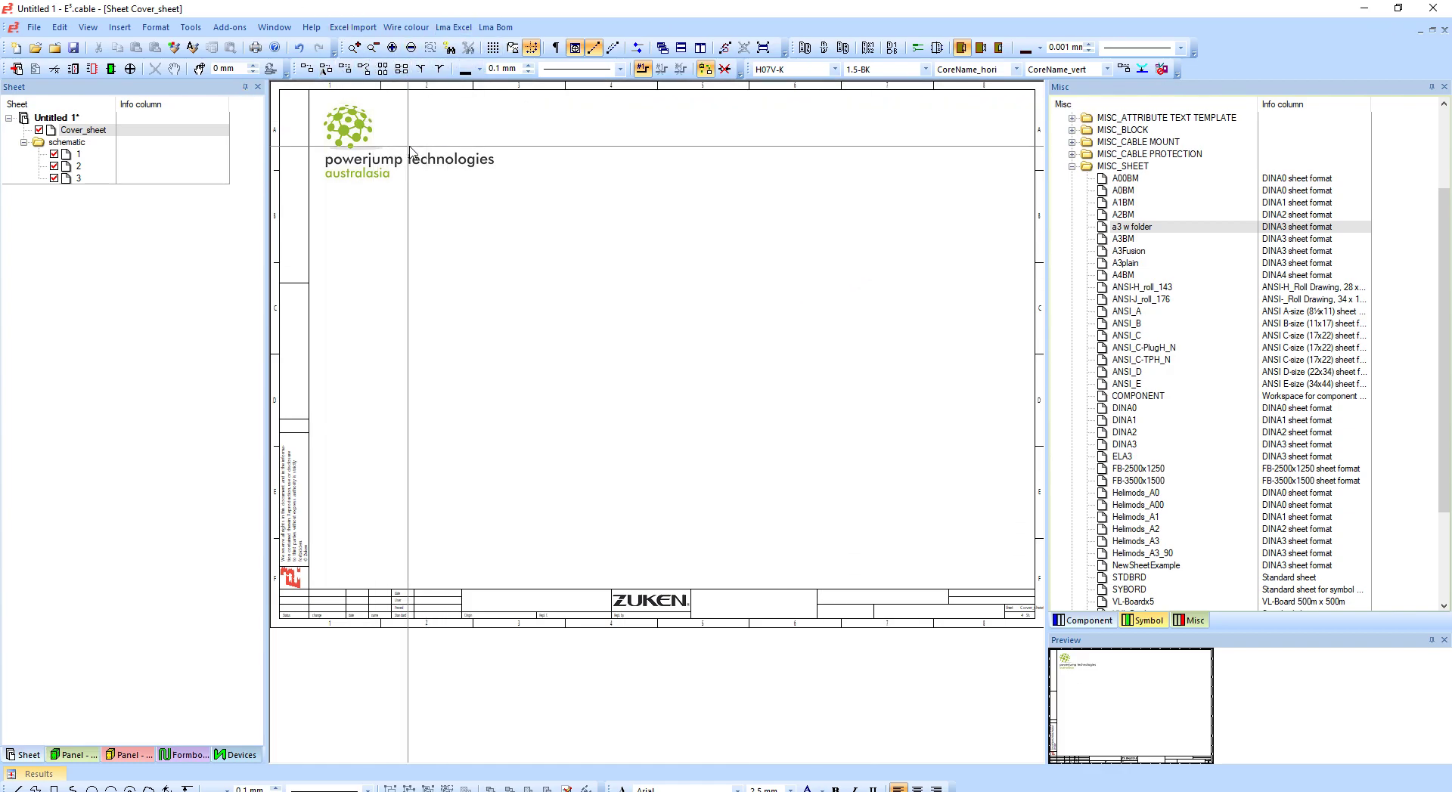
left_click(191, 27)
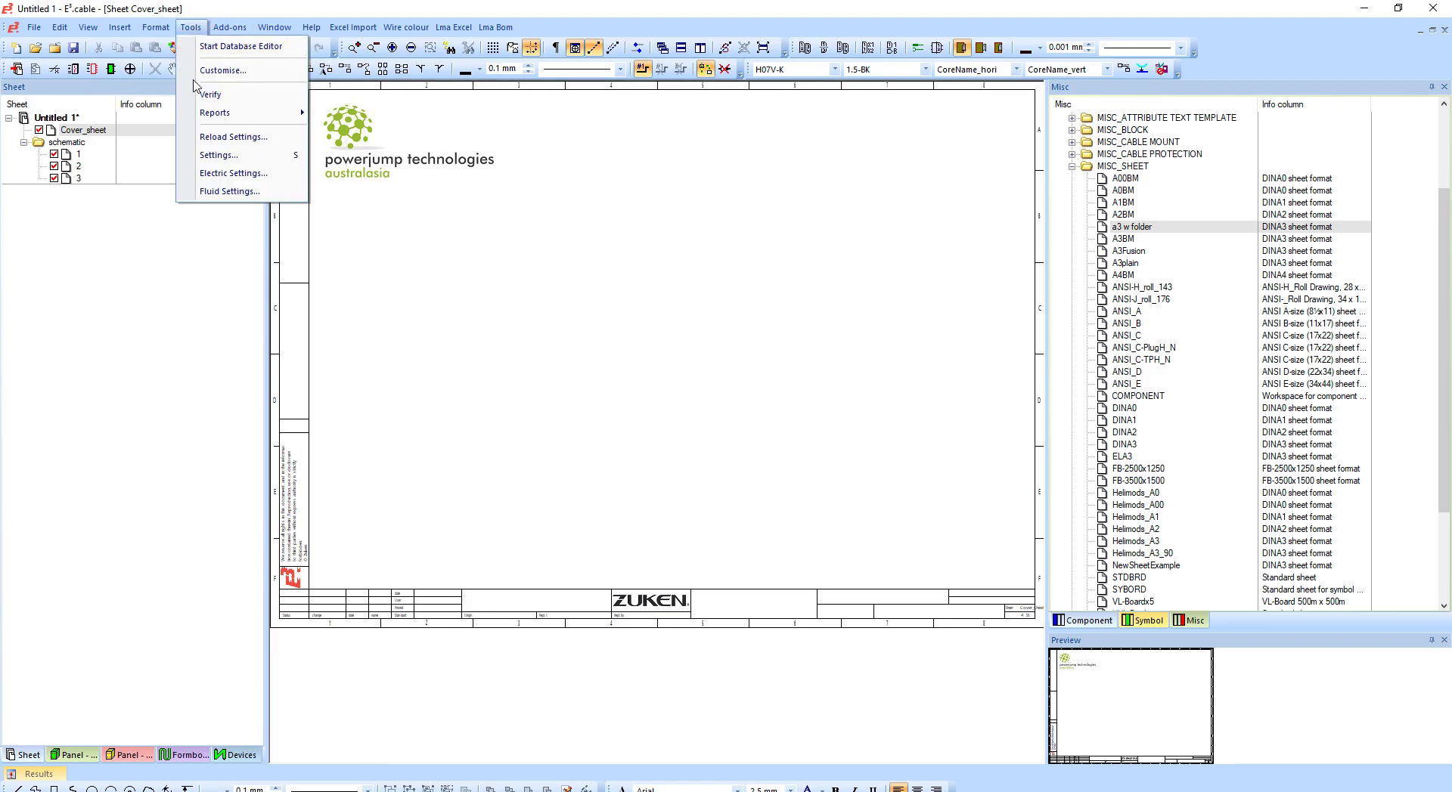
left_click(223, 156)
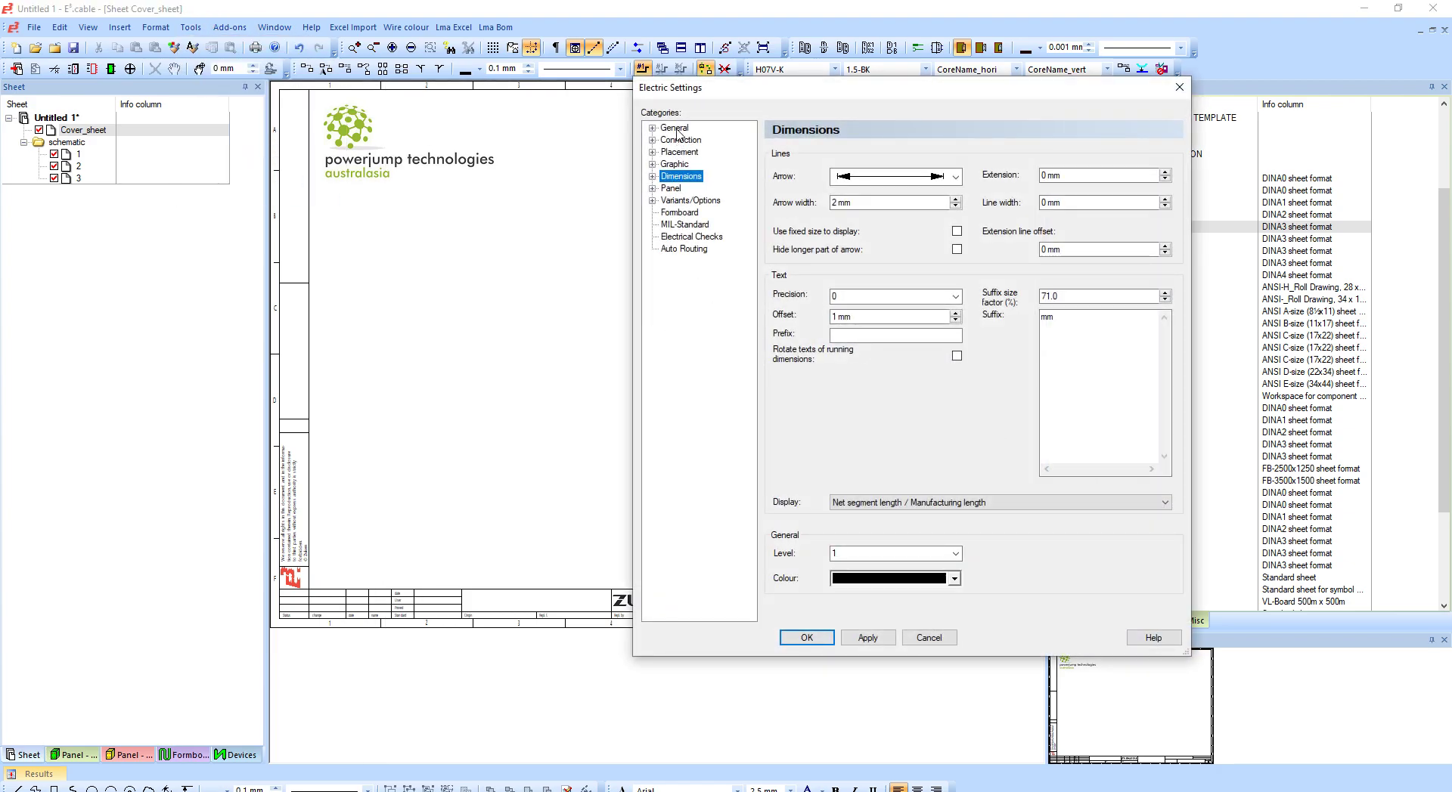
left_click(674, 128)
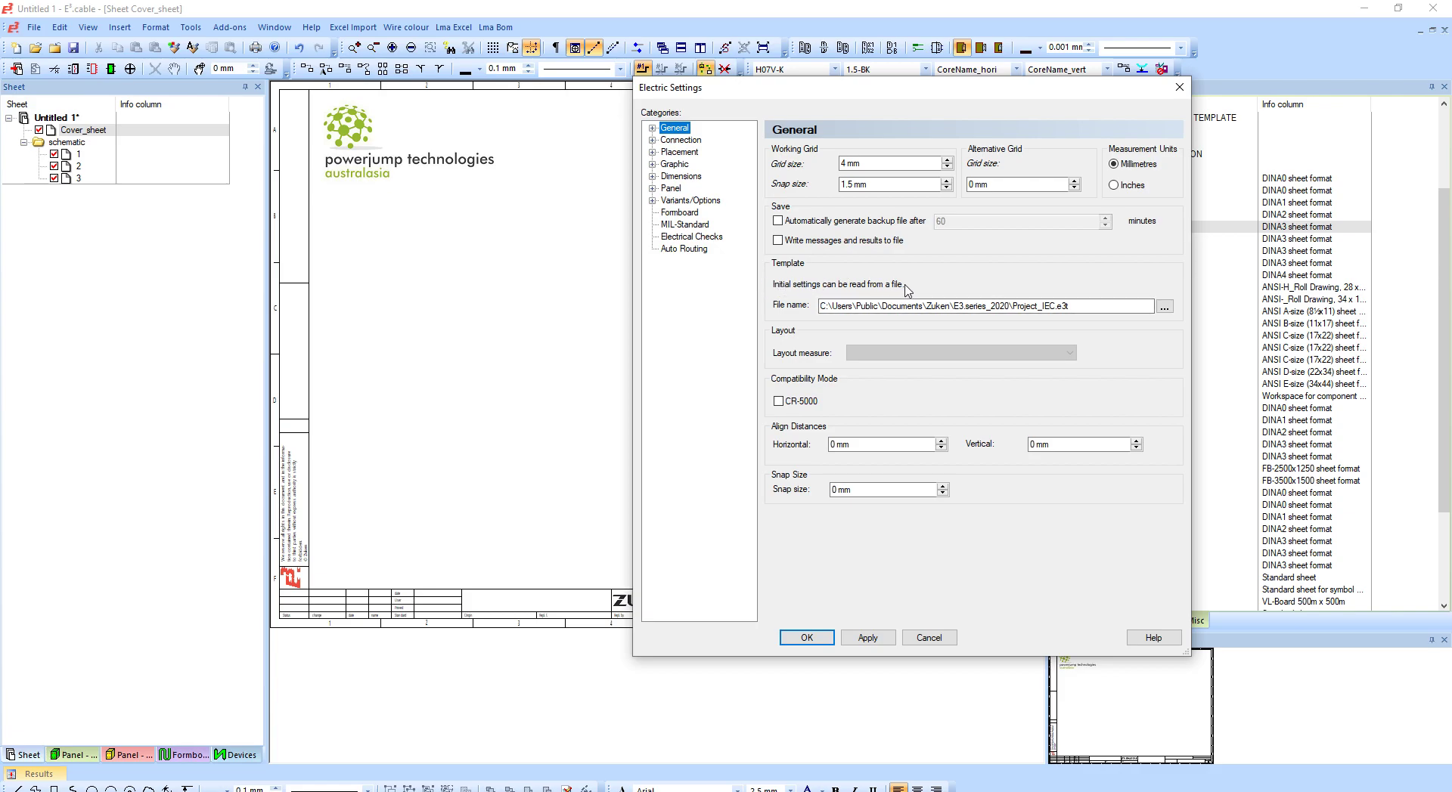
left_click(1075, 306)
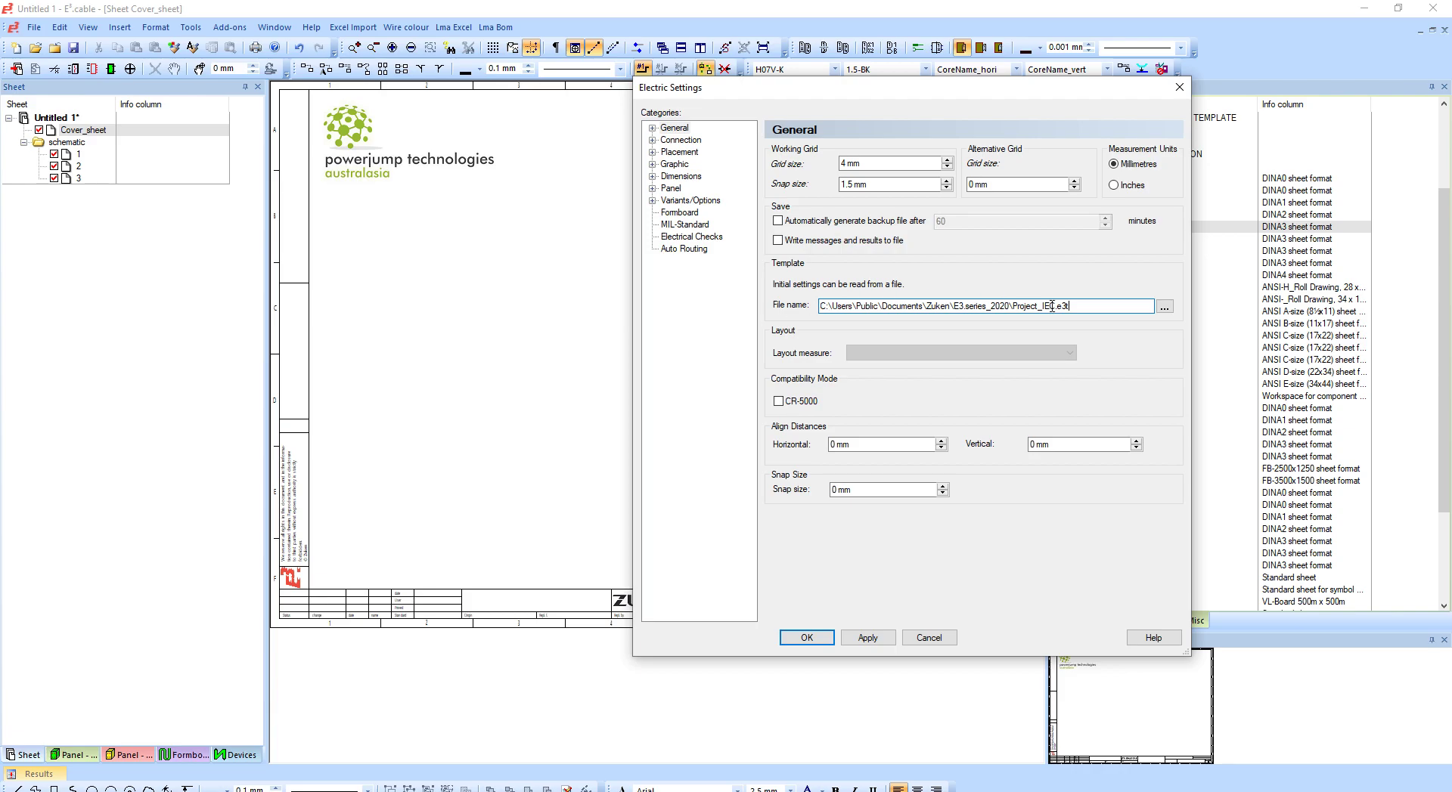
mouse_move(1086, 307)
left_mouse_down()
mouse_move(994, 307)
mouse_move(1063, 306)
left_mouse_up()
left_click(929, 639)
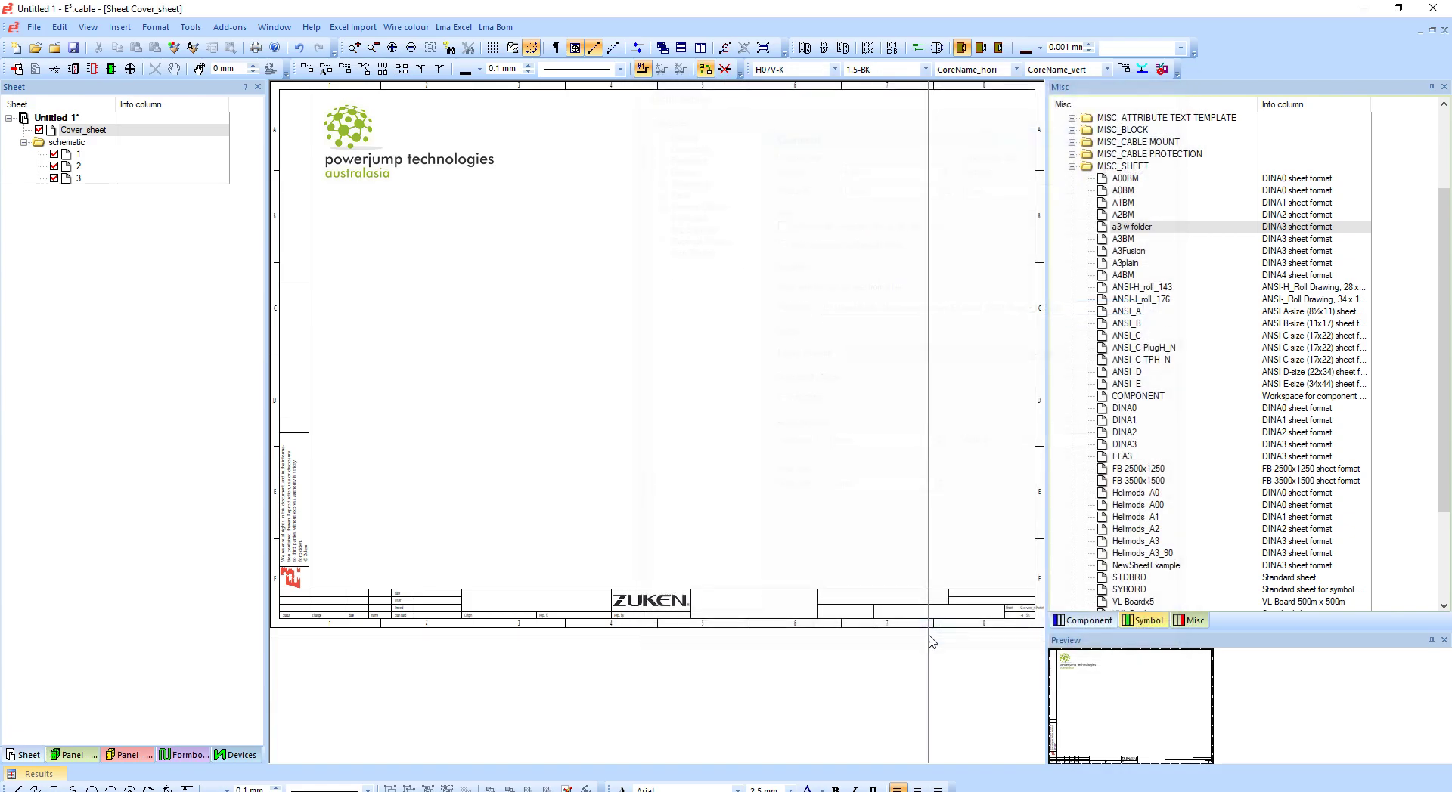
Step: Start Save As and browse to C:\Users\Public\Documents\Zuken\E3.series_2019
left_click(32, 28)
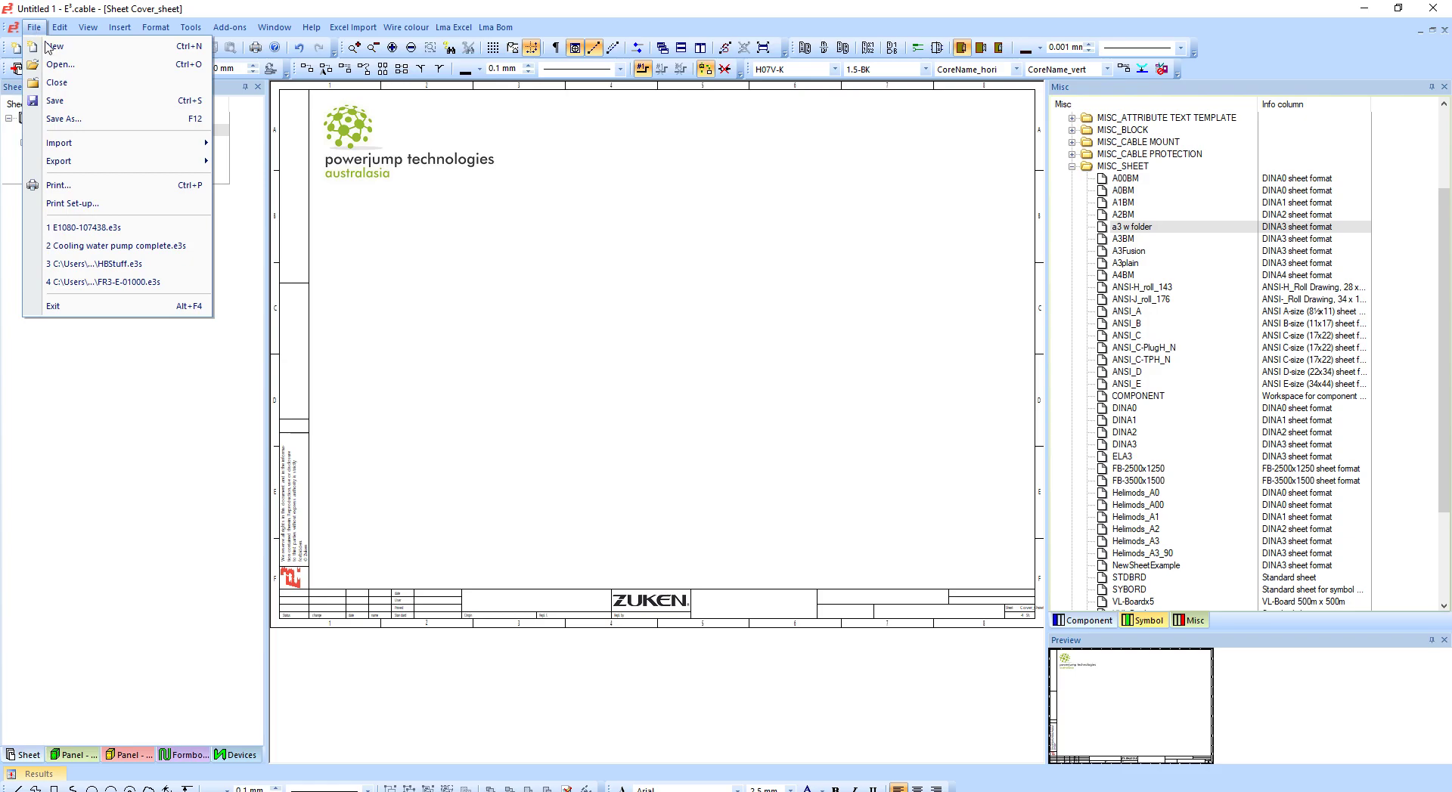
left_click(63, 119)
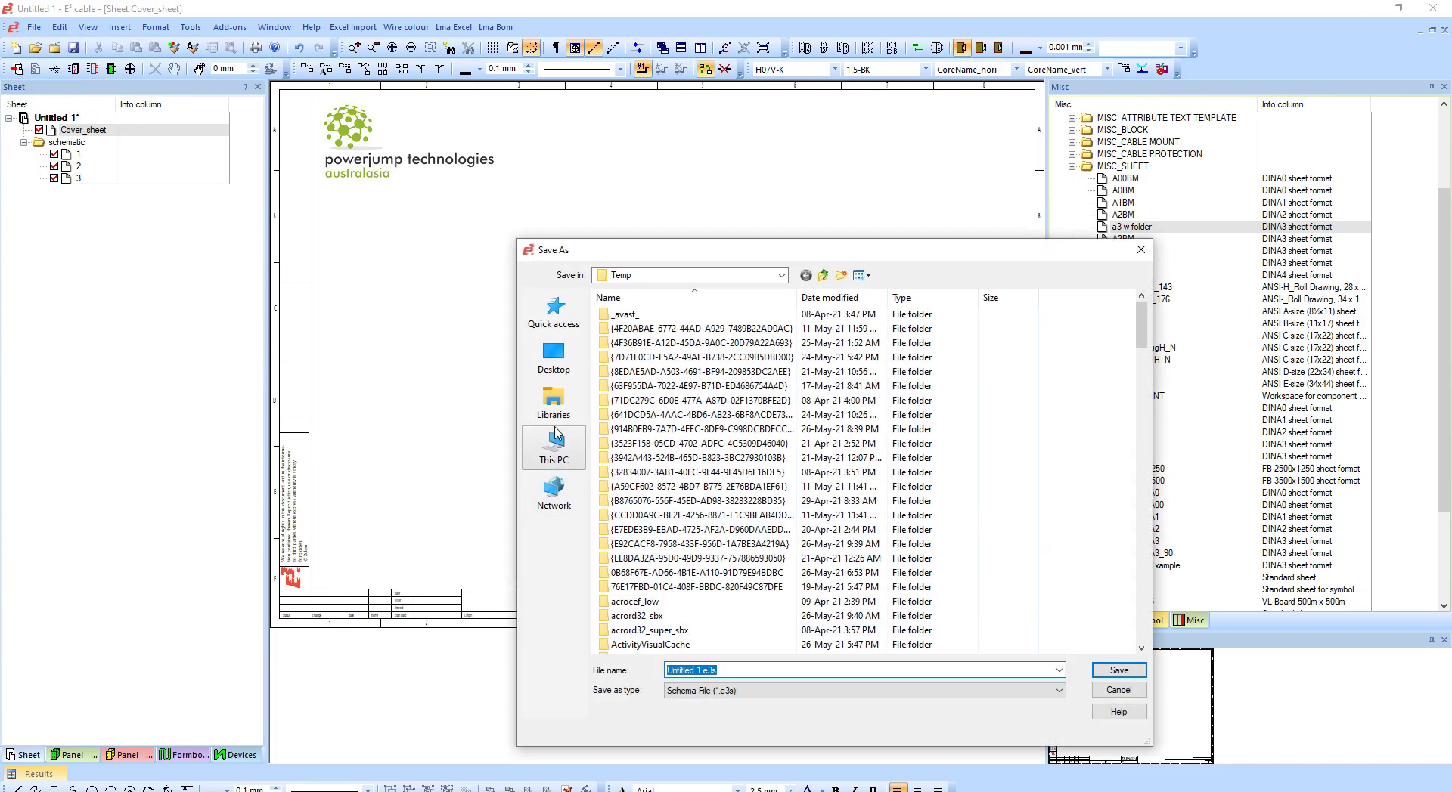
left_click(556, 408)
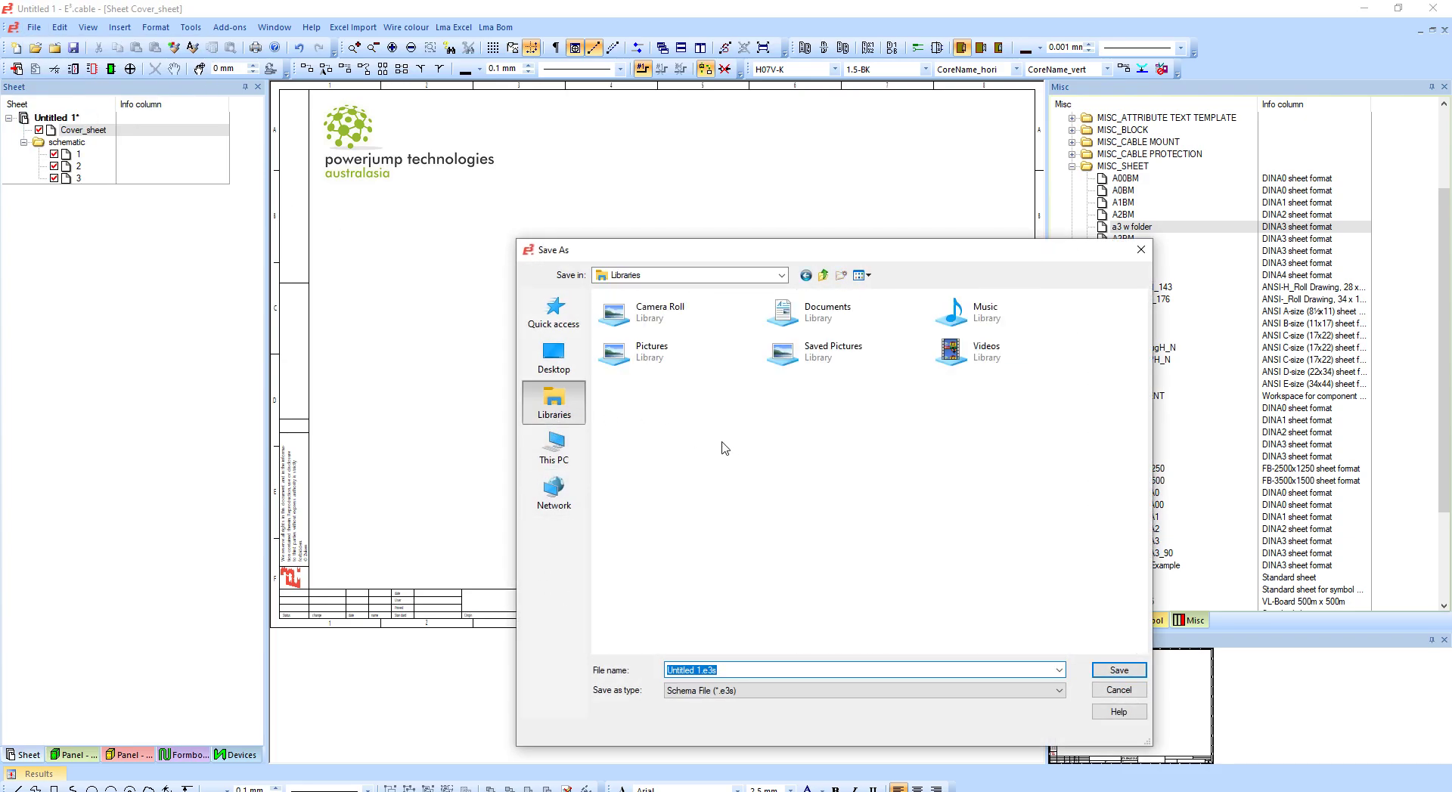
left_click(554, 446)
double_click(665, 473)
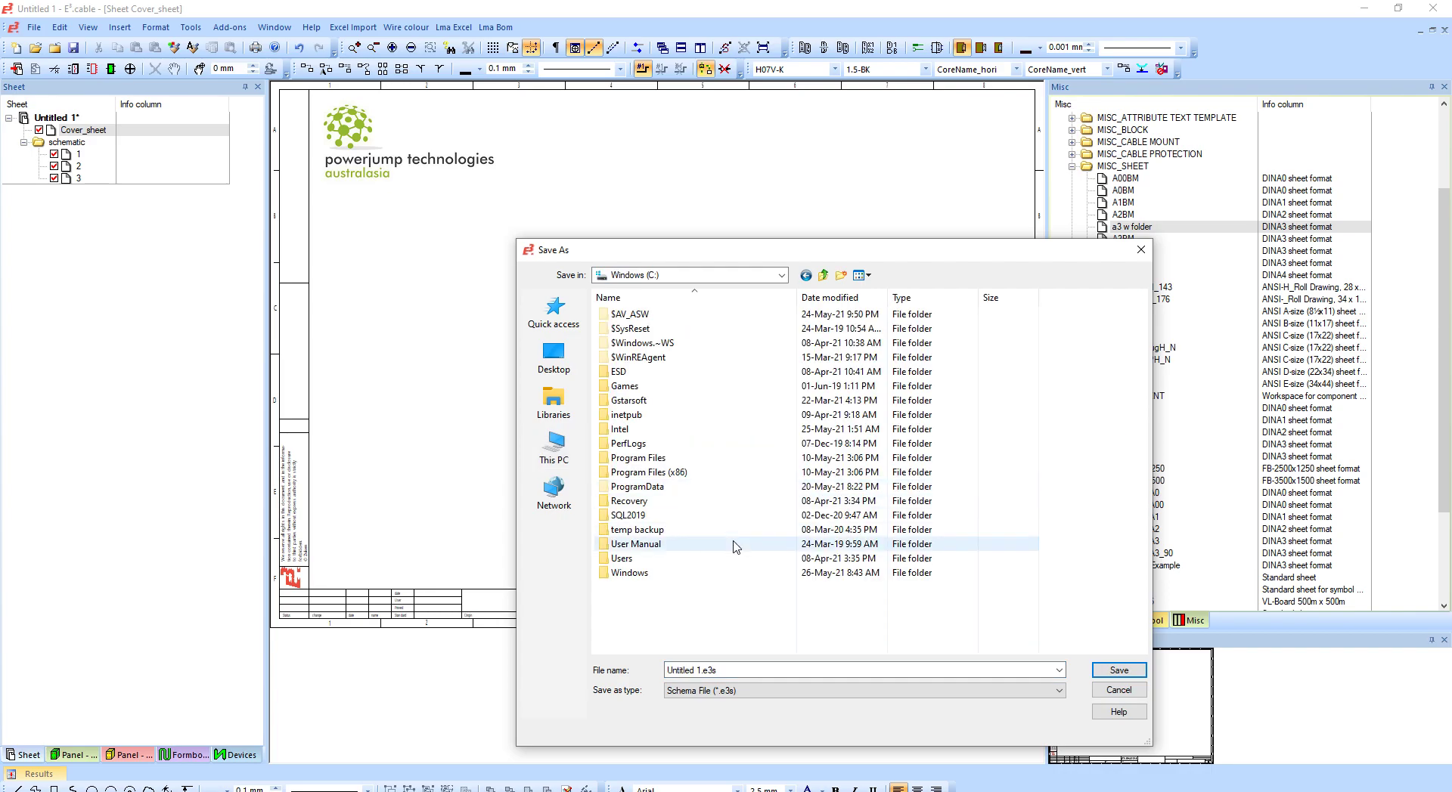
double_click(688, 560)
double_click(625, 387)
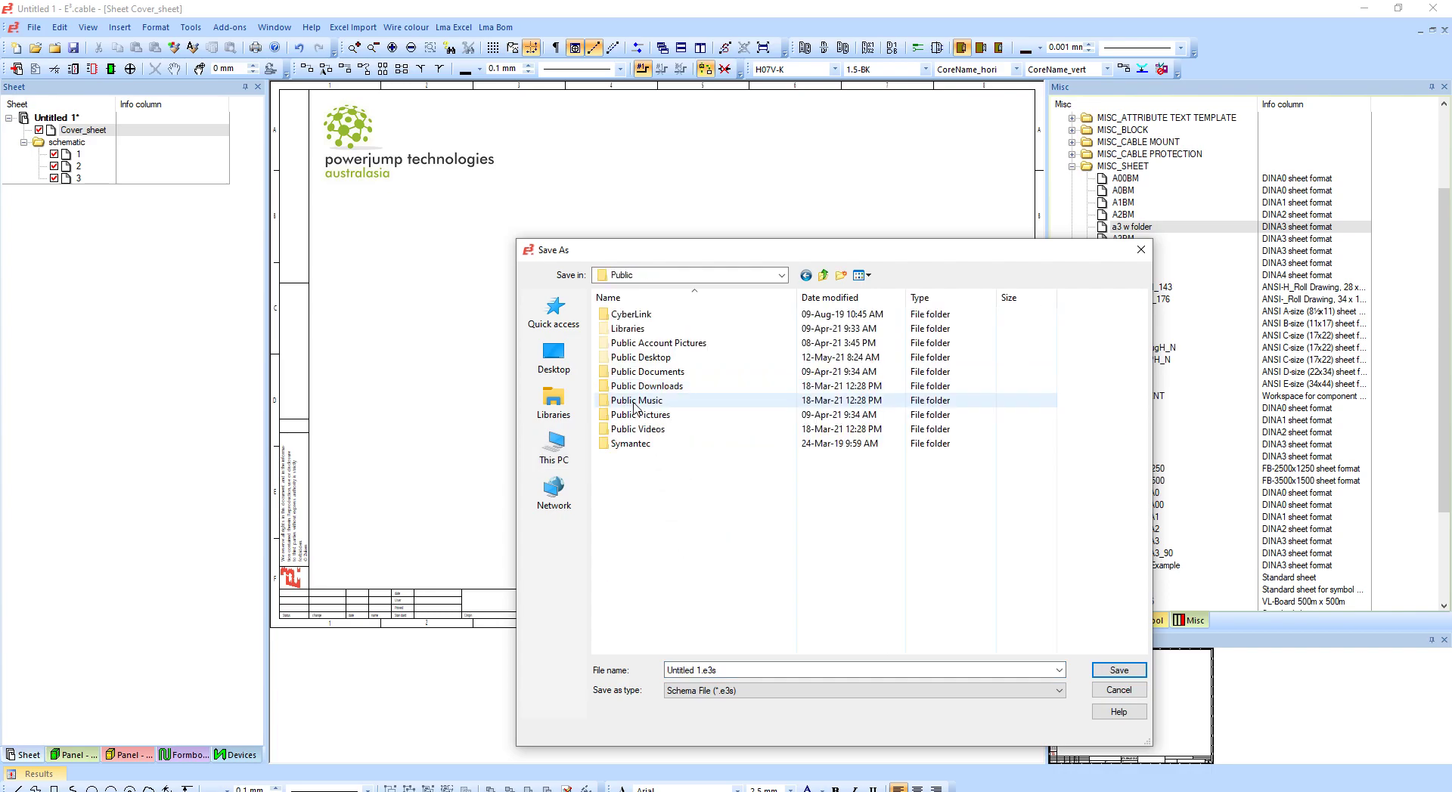
double_click(635, 371)
double_click(656, 335)
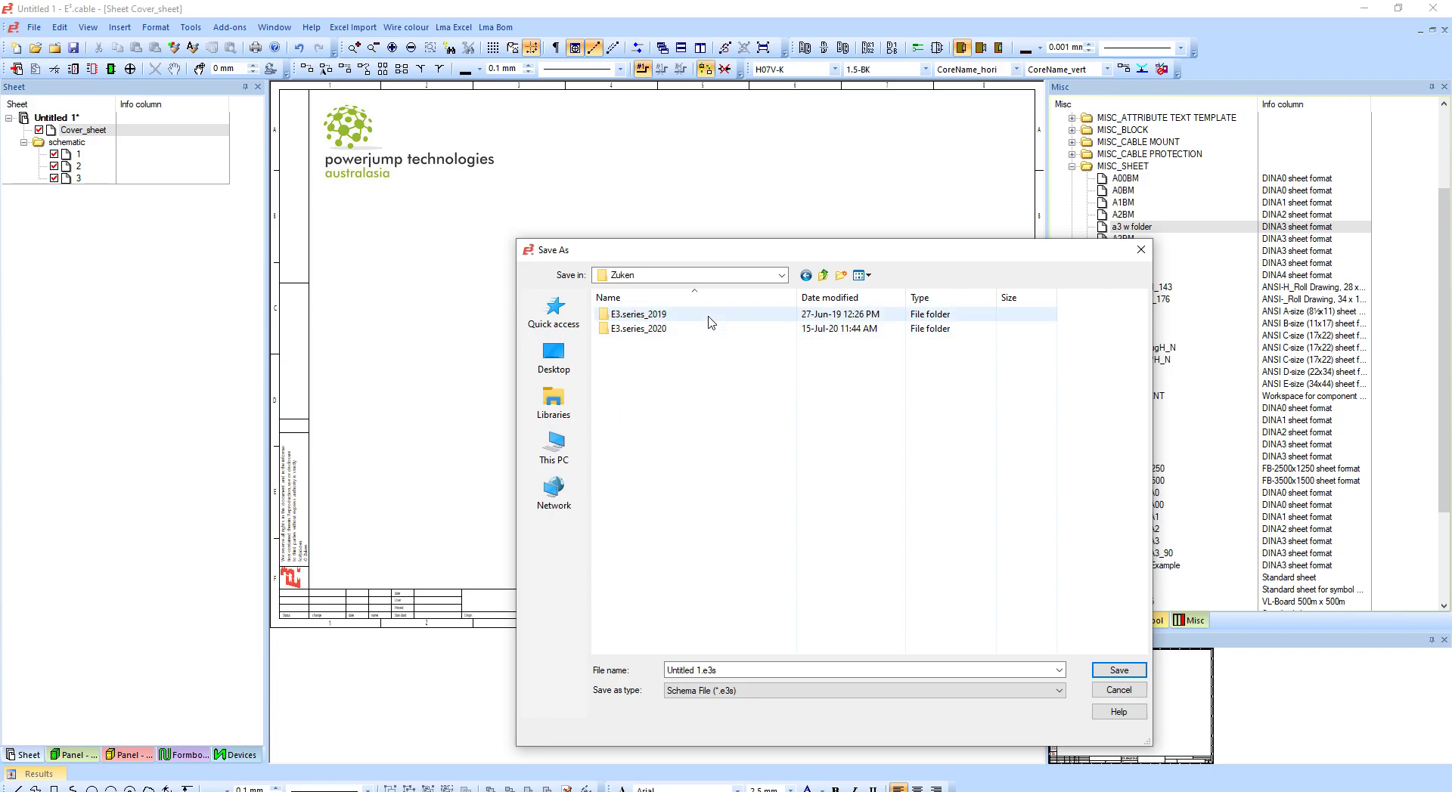
double_click(679, 318)
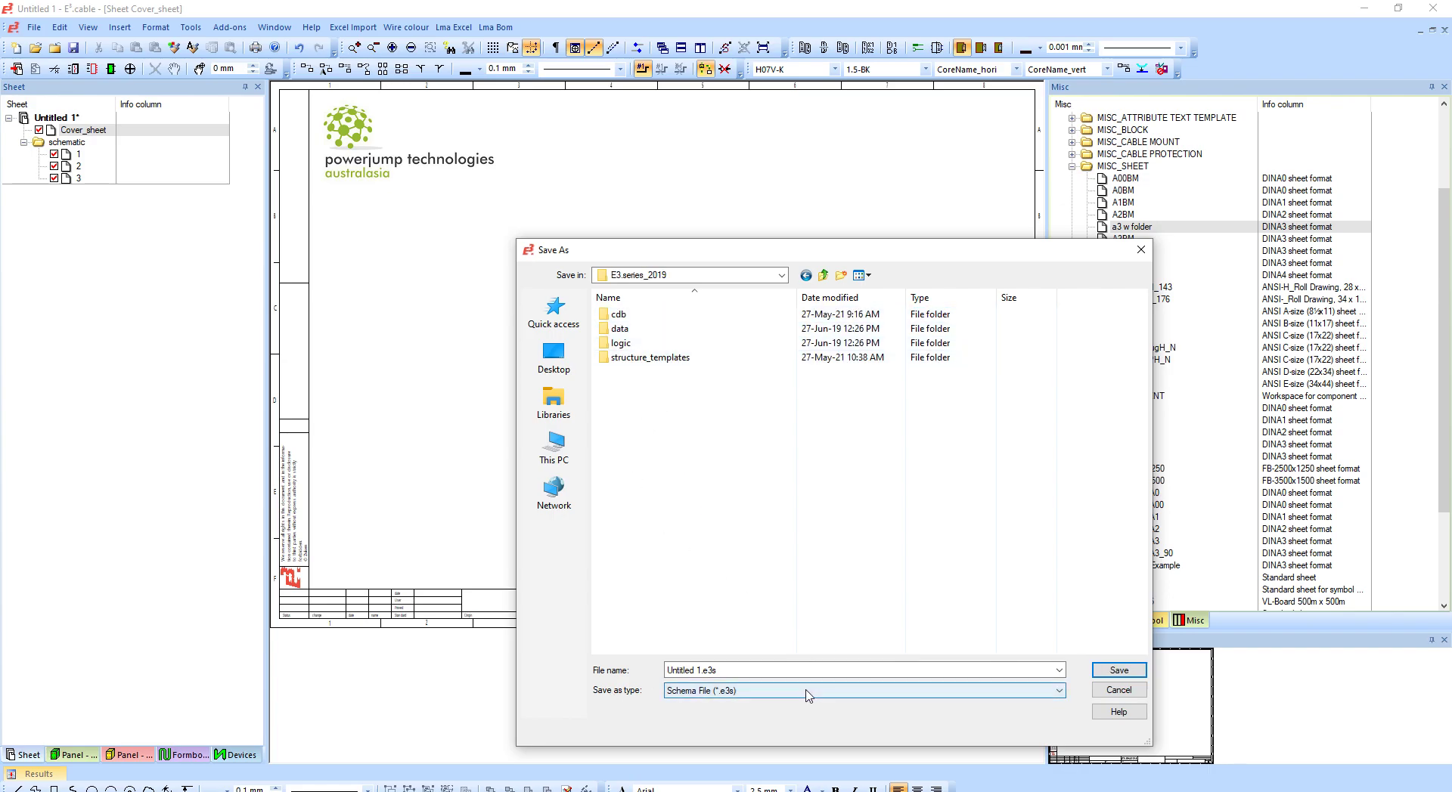
Step: Save it as a Template File (*.e3t) named DefaultTemplate_IEC
left_click(1057, 691)
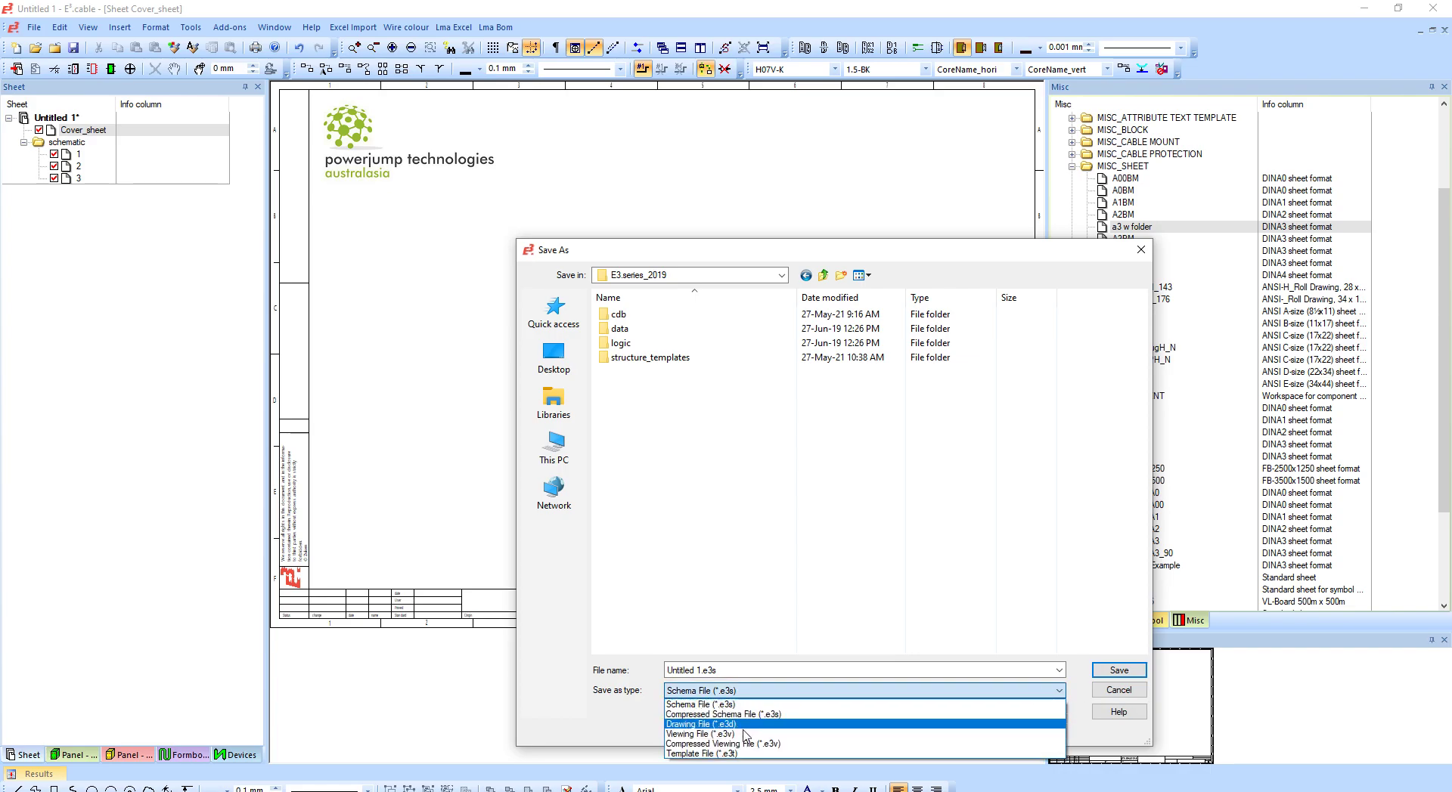
left_click(697, 754)
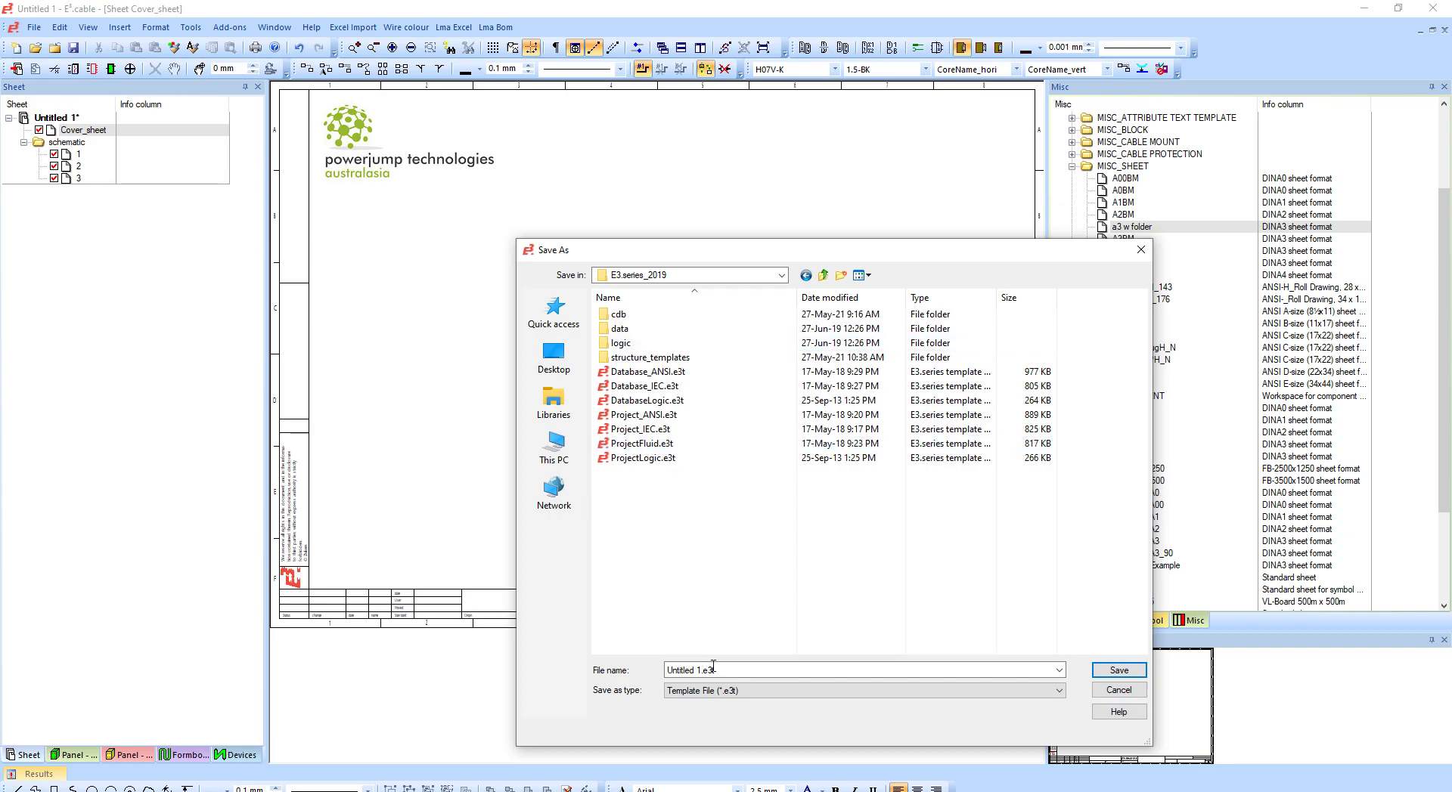
triple_click(740, 669)
type("DefaultTemplate_IEC")
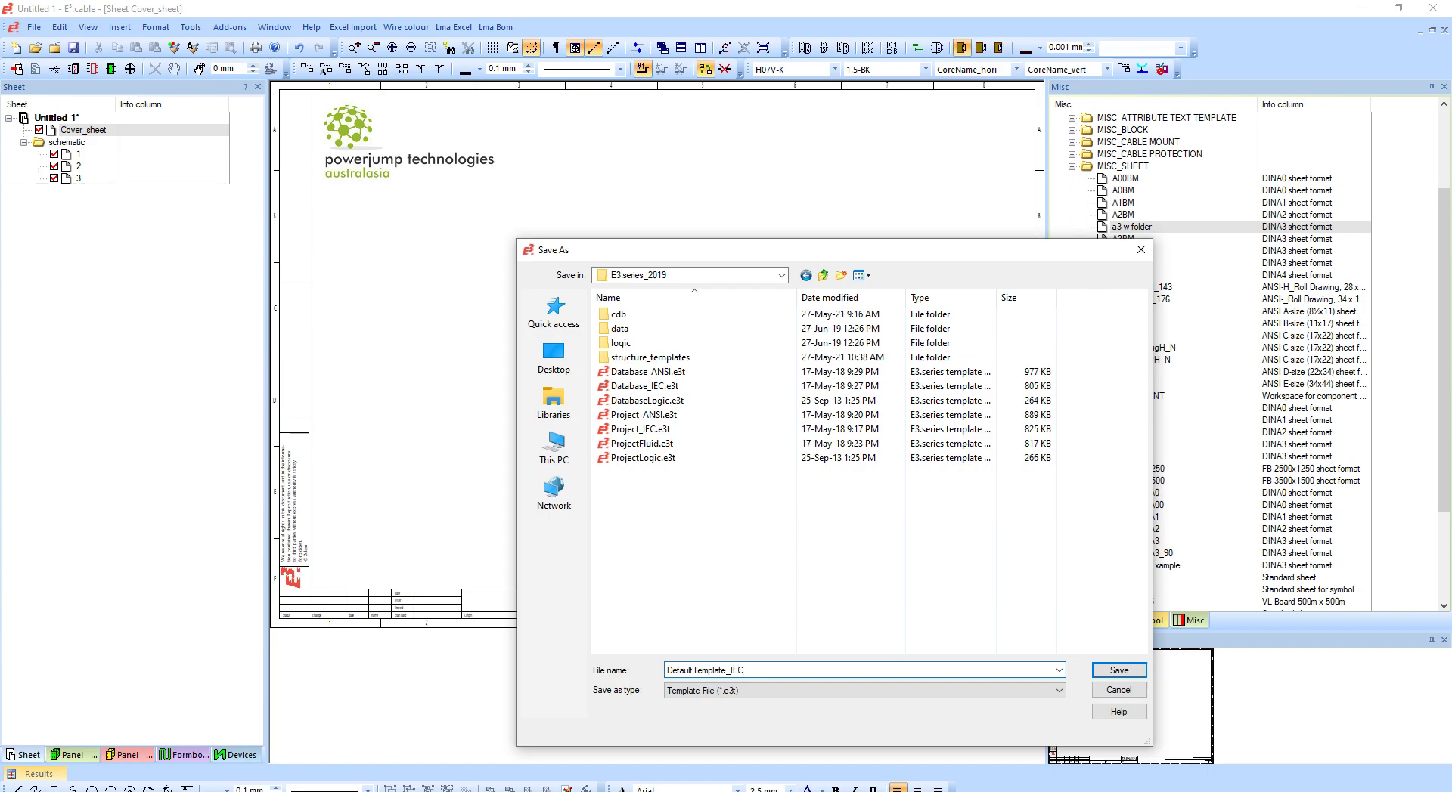
left_click(1098, 672)
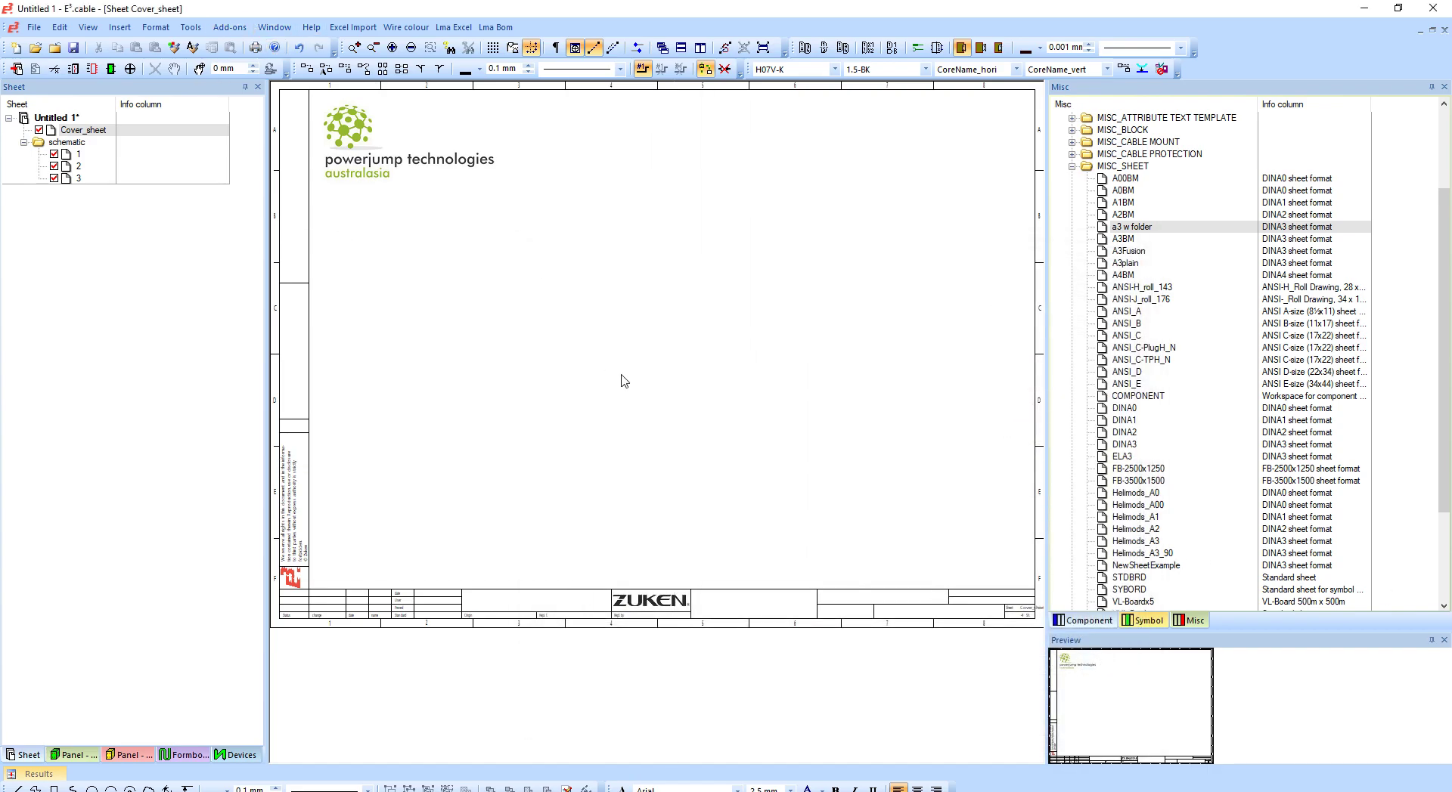
Step: Set the electric settings template to DefaultTemplate_IEC.e3t from Public Documents\Zuken\E3.series_2019
key("ctrl+alt+s")
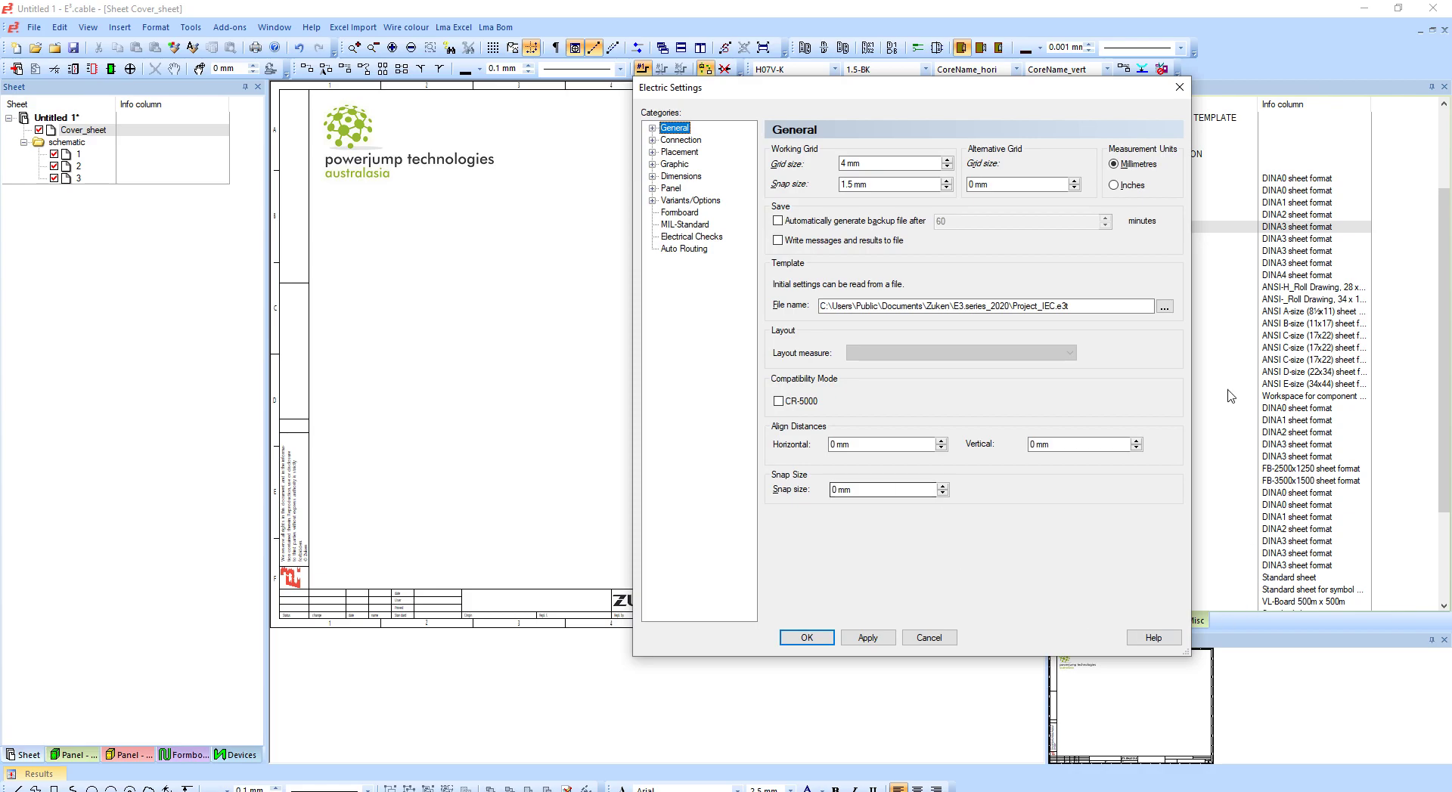
left_click(1163, 305)
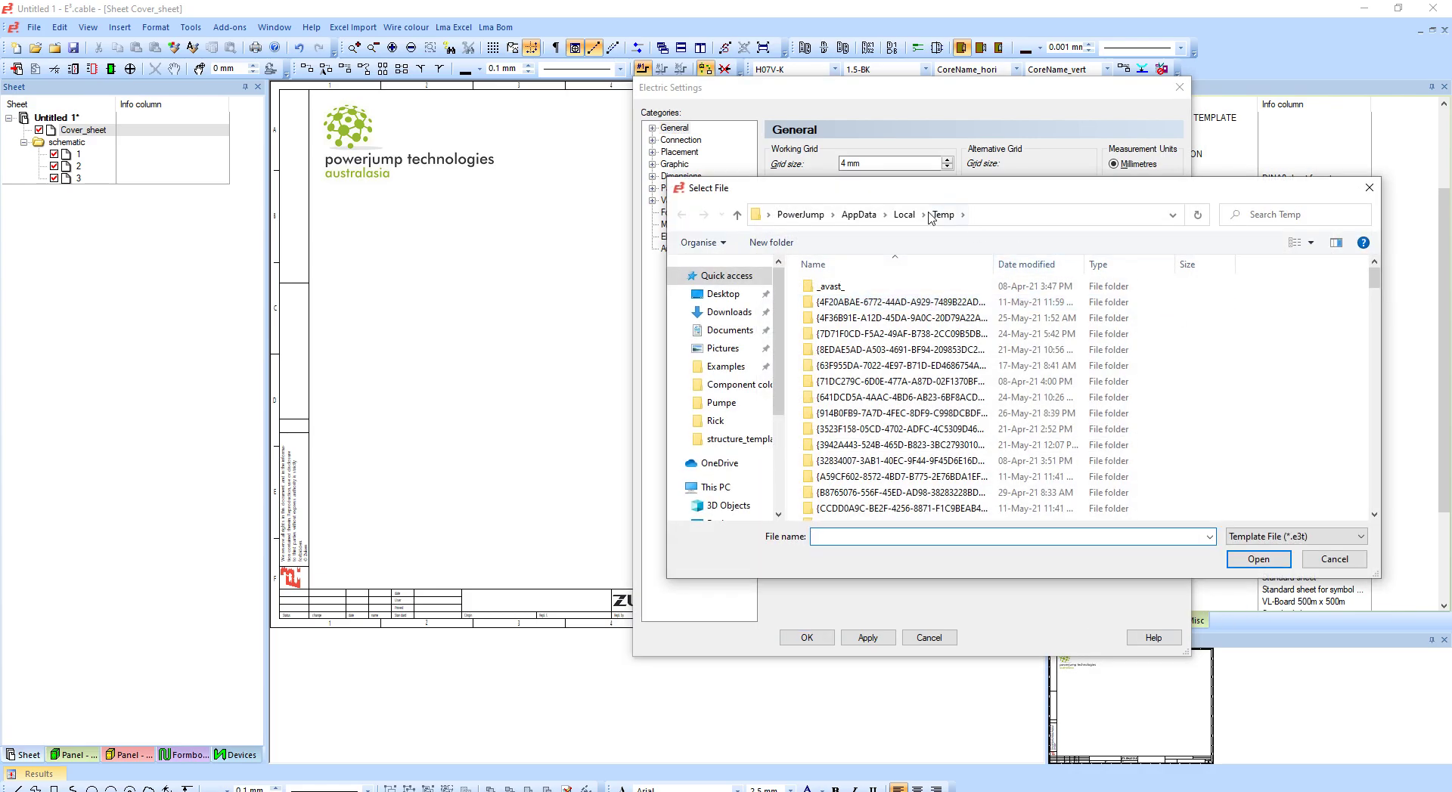
left_click(715, 487)
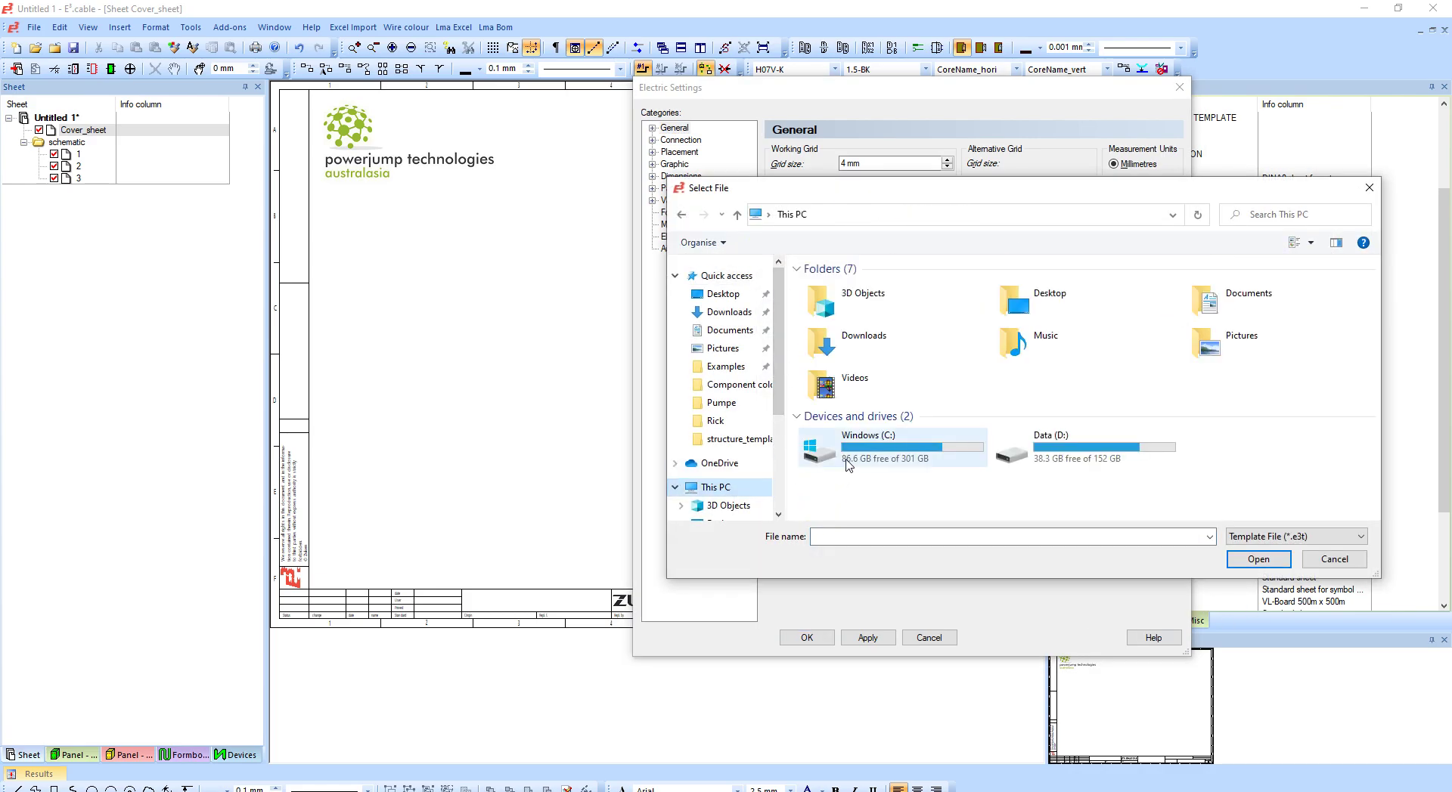
double_click(839, 454)
scroll(853, 474, "down", 2)
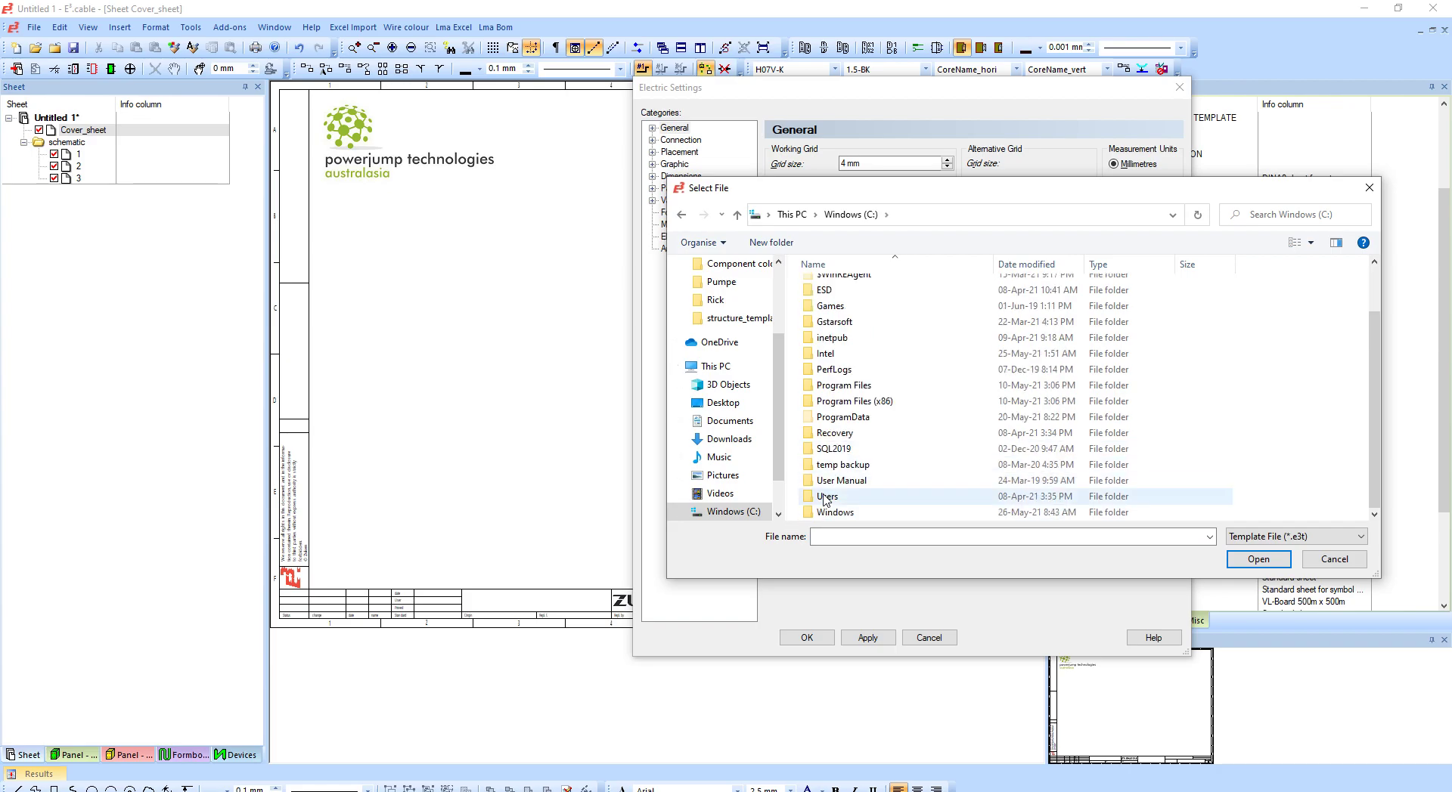
double_click(832, 492)
double_click(847, 367)
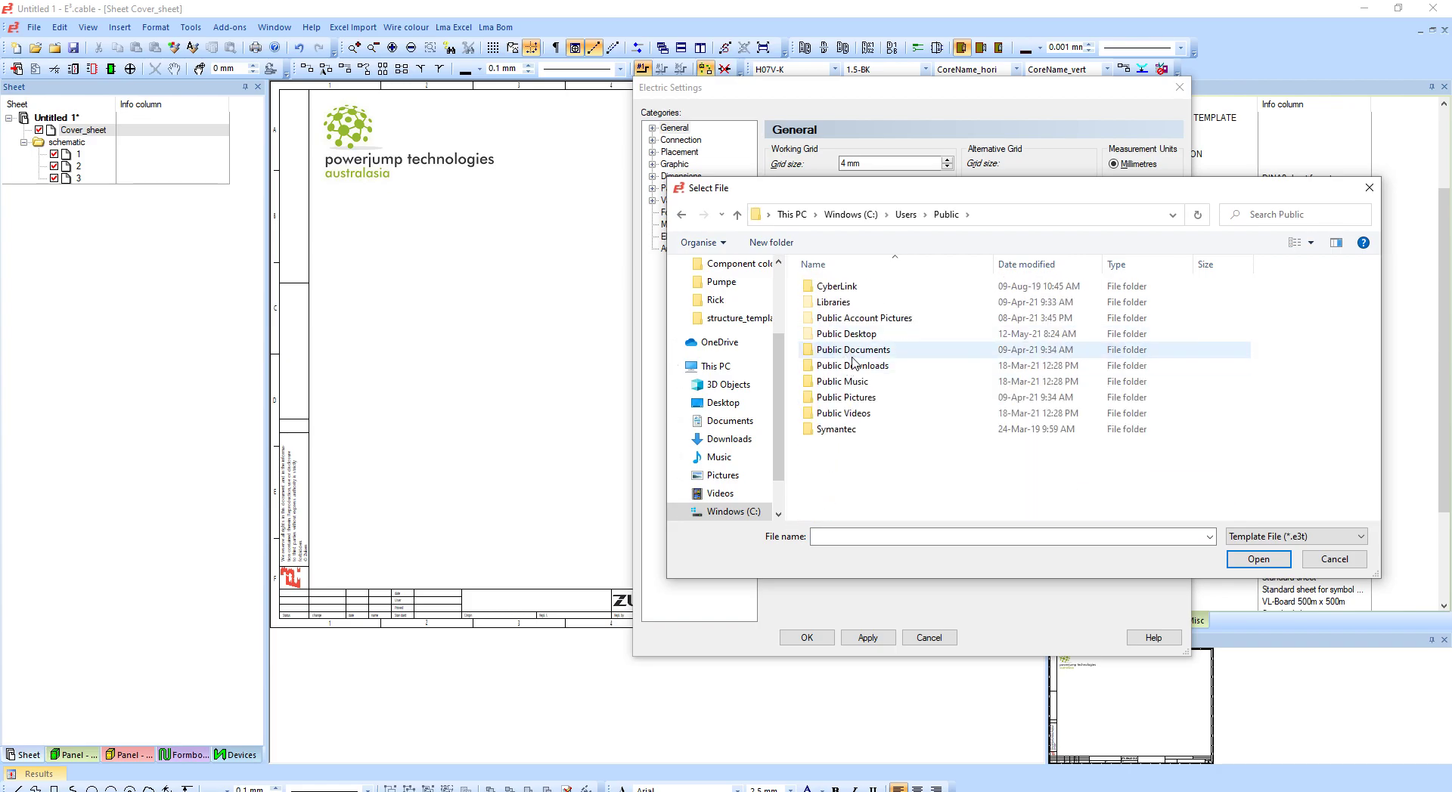
double_click(859, 351)
double_click(839, 304)
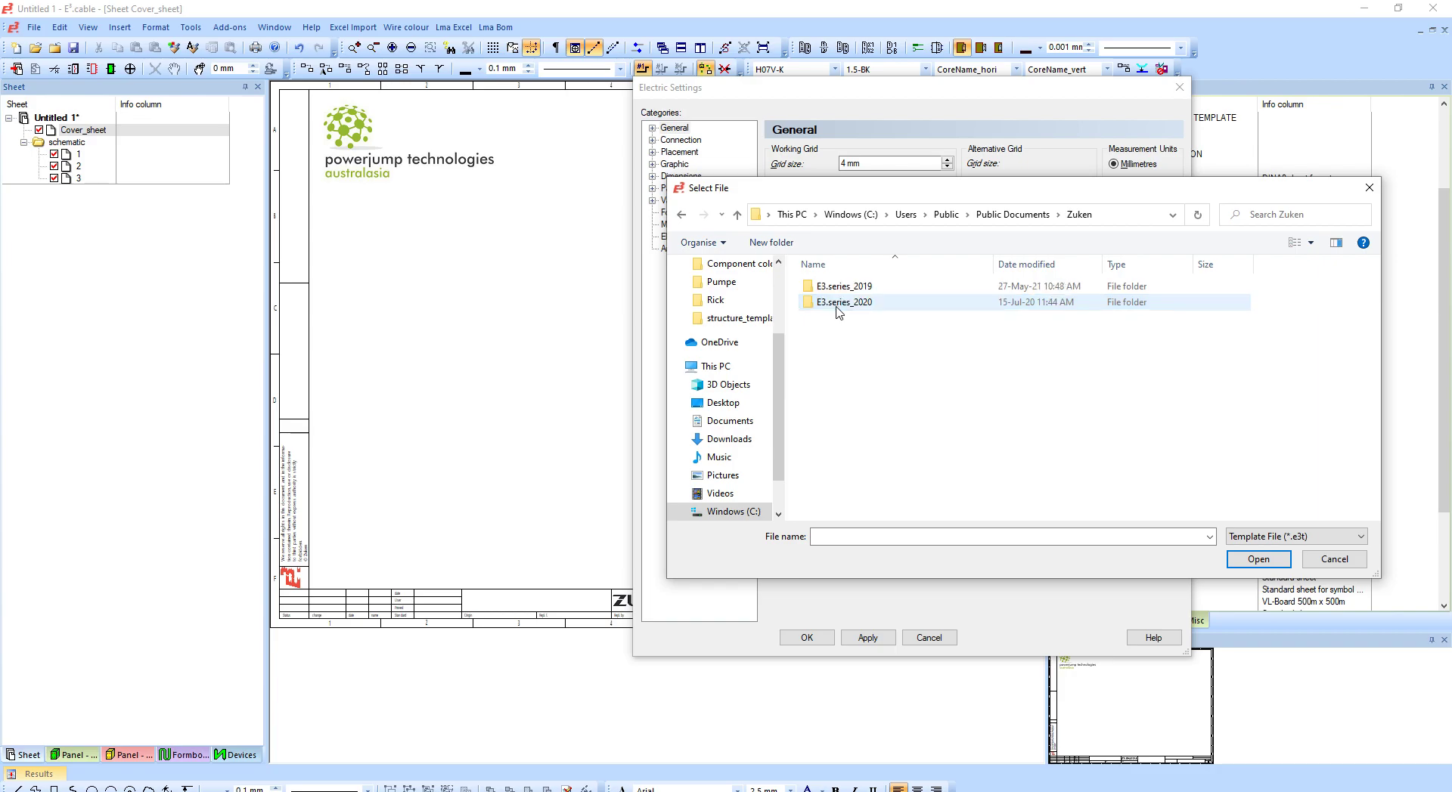
double_click(845, 302)
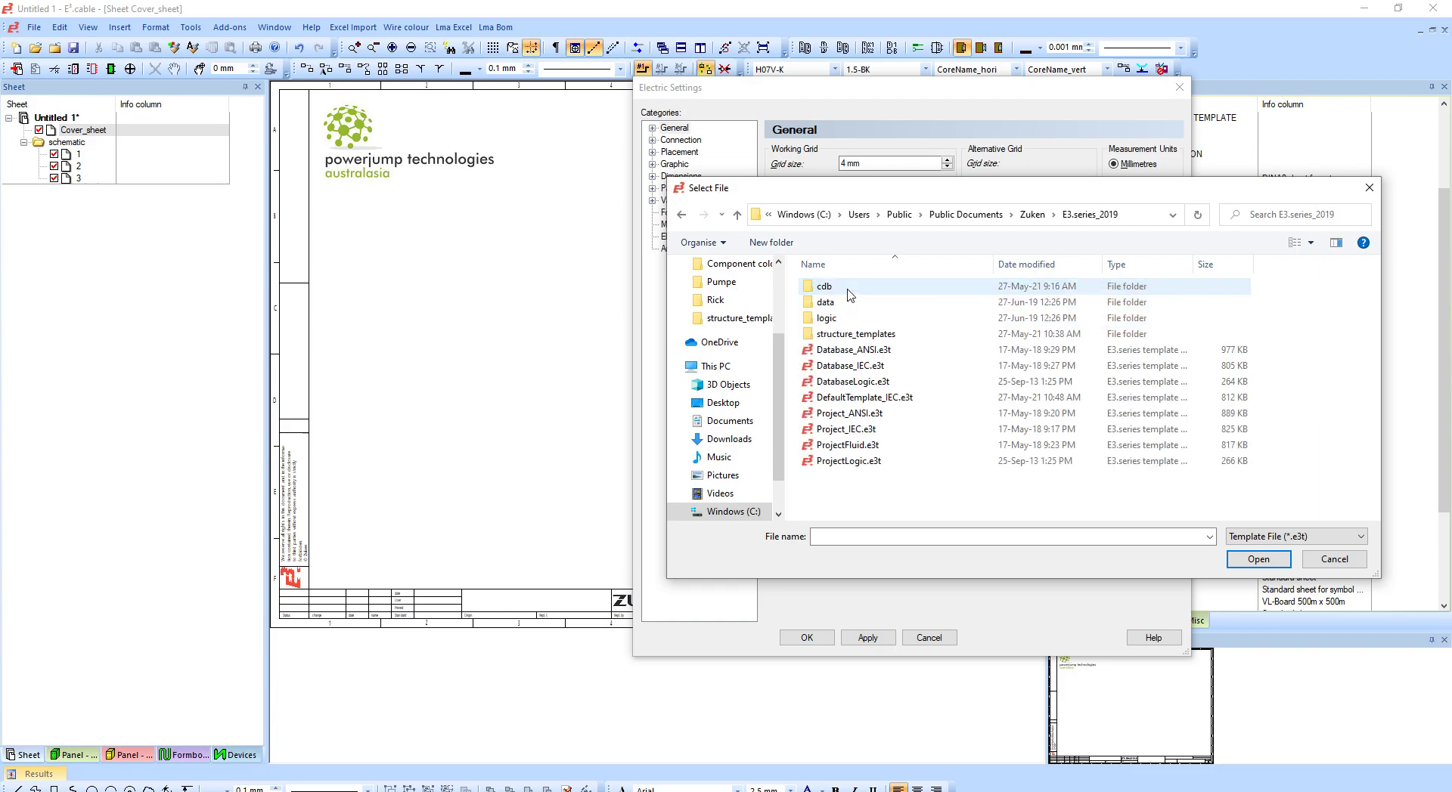
left_click(848, 398)
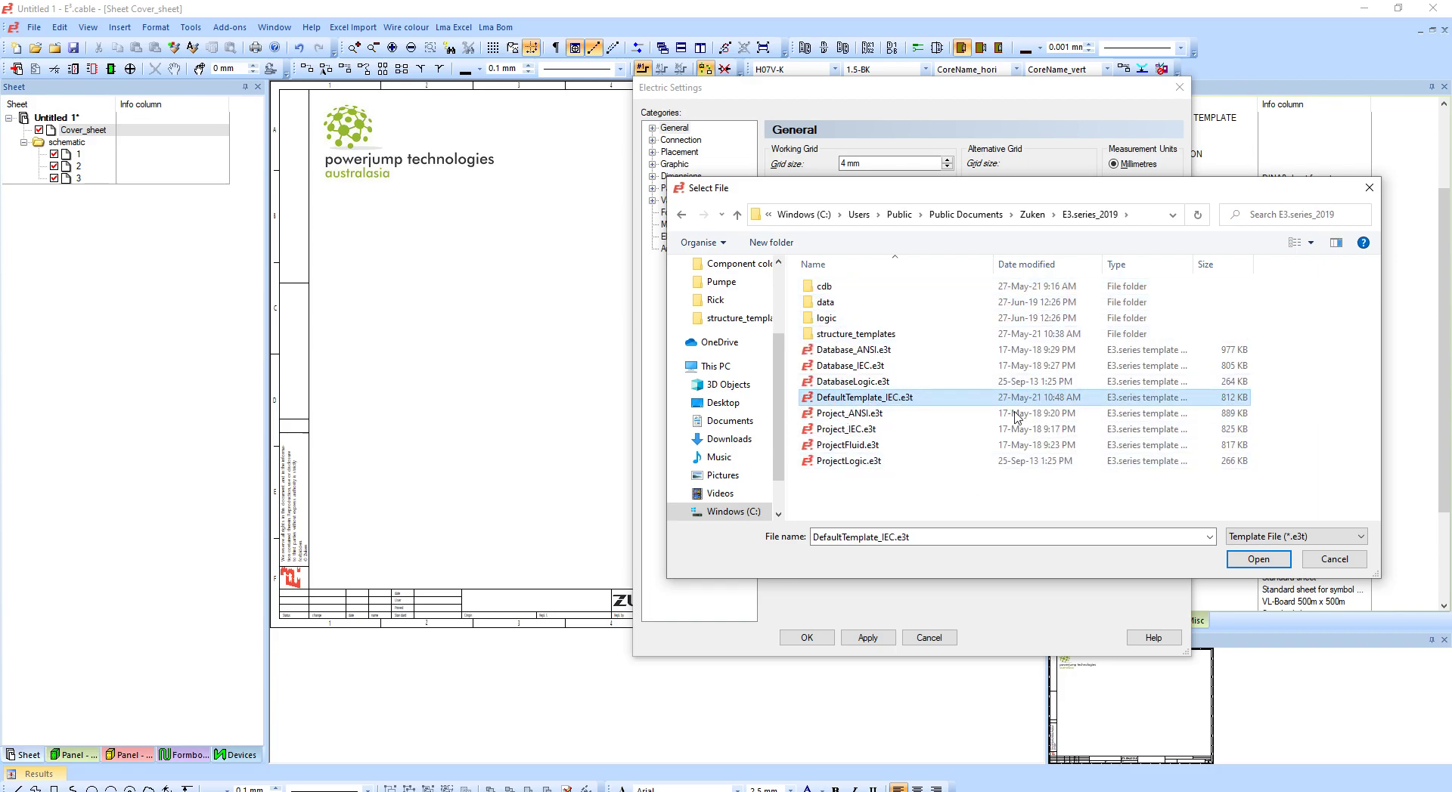
left_click(1258, 559)
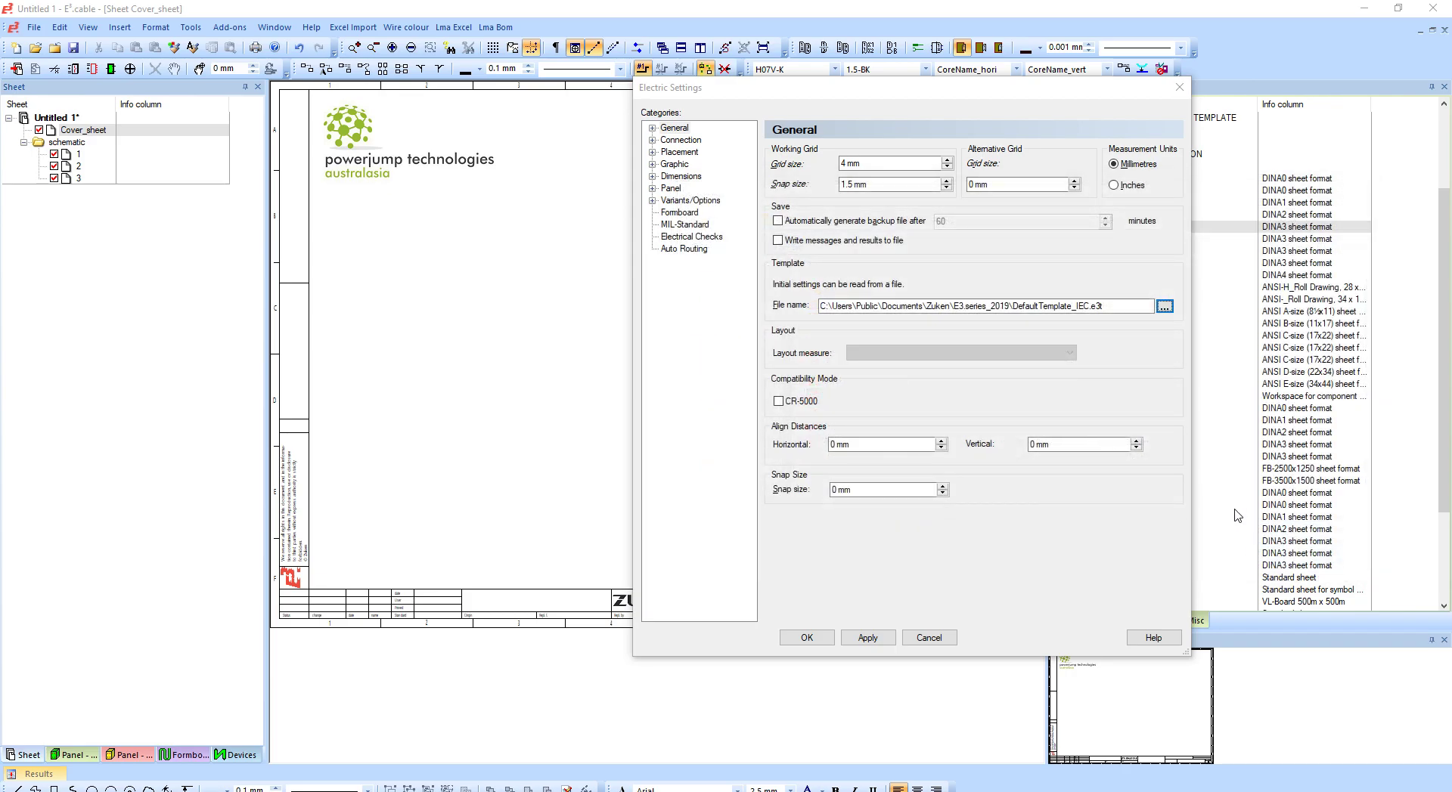
left_click(824, 639)
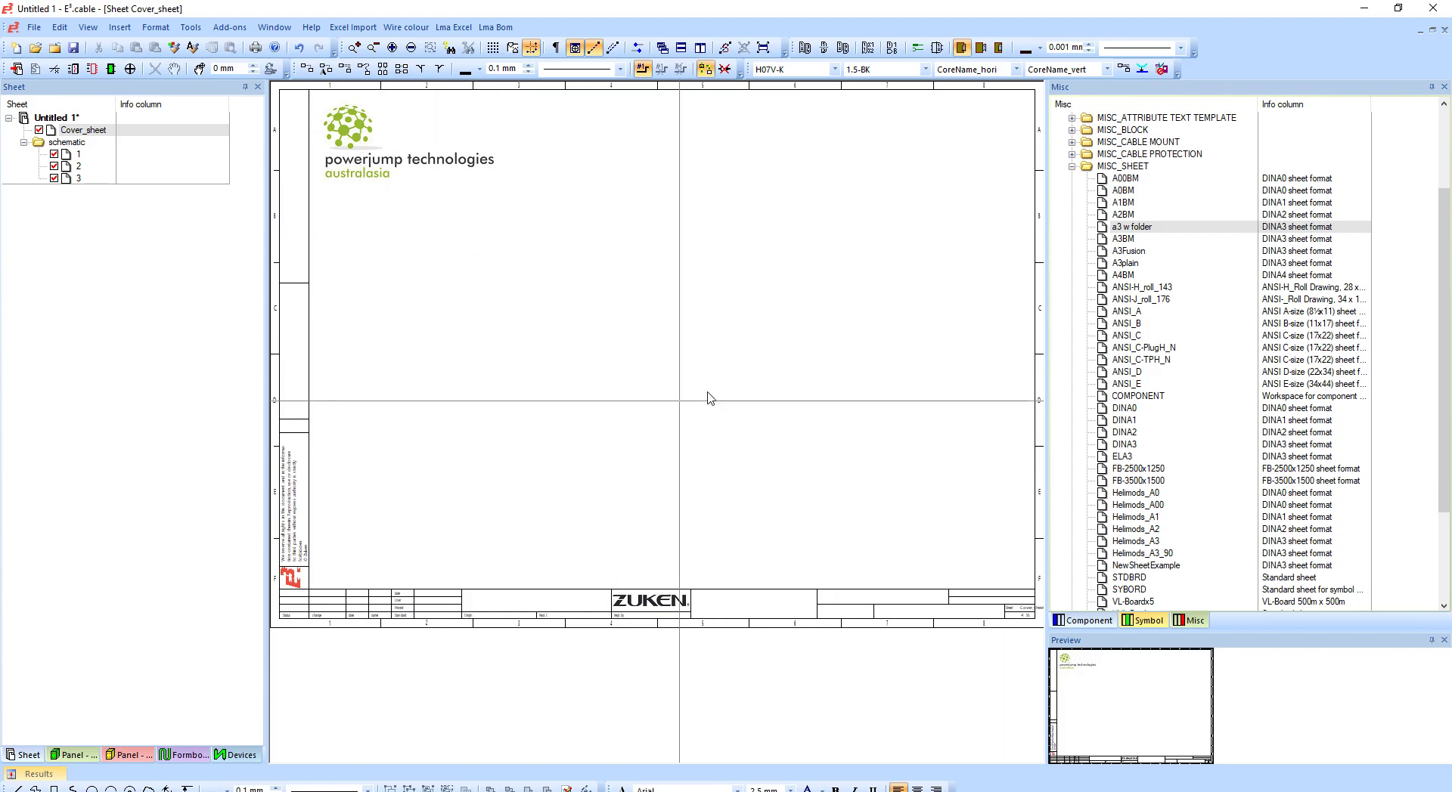
Step: Reopen the project without saving changes, then view Cover_sheet's title block and schematic sheet 1
left_click(54, 50)
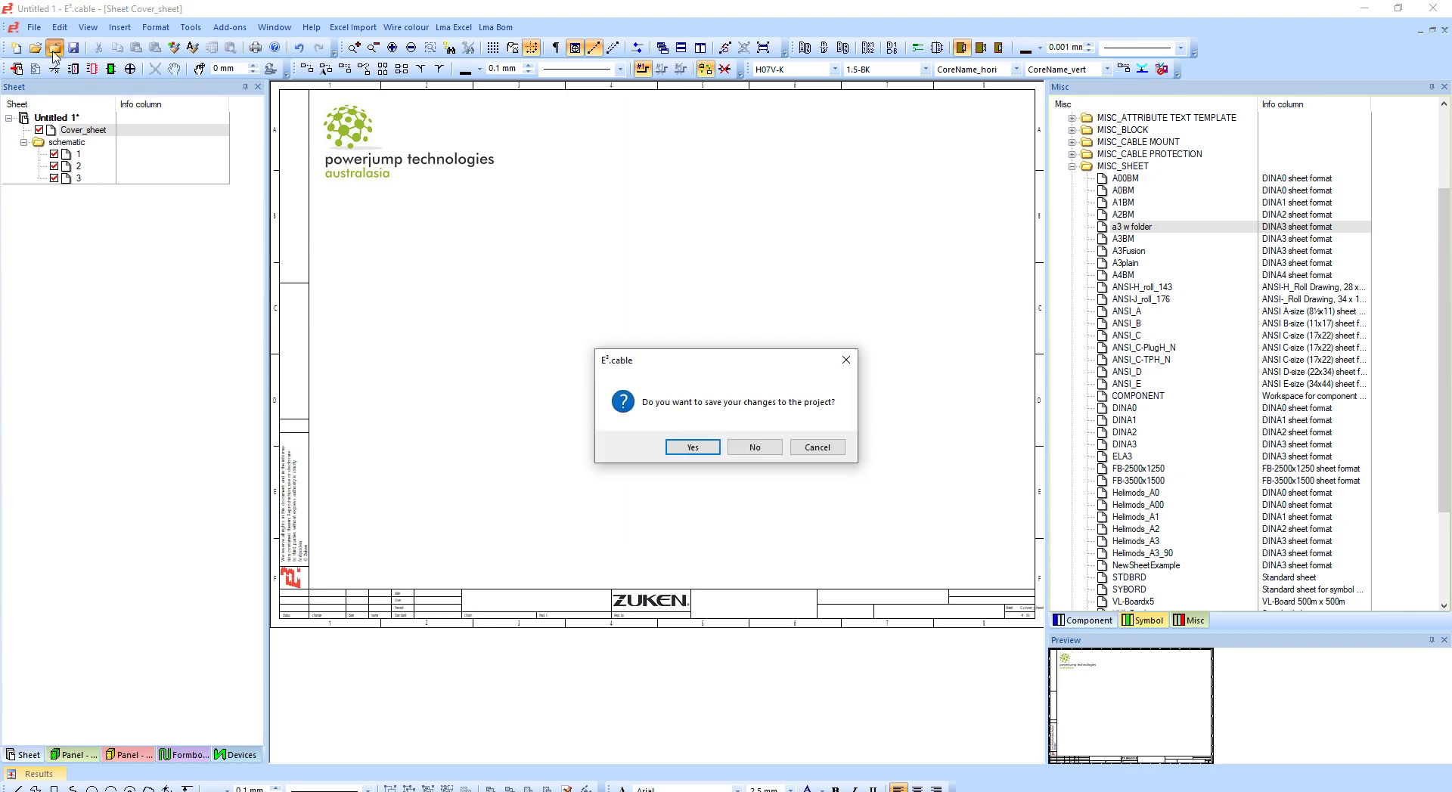
left_click(755, 447)
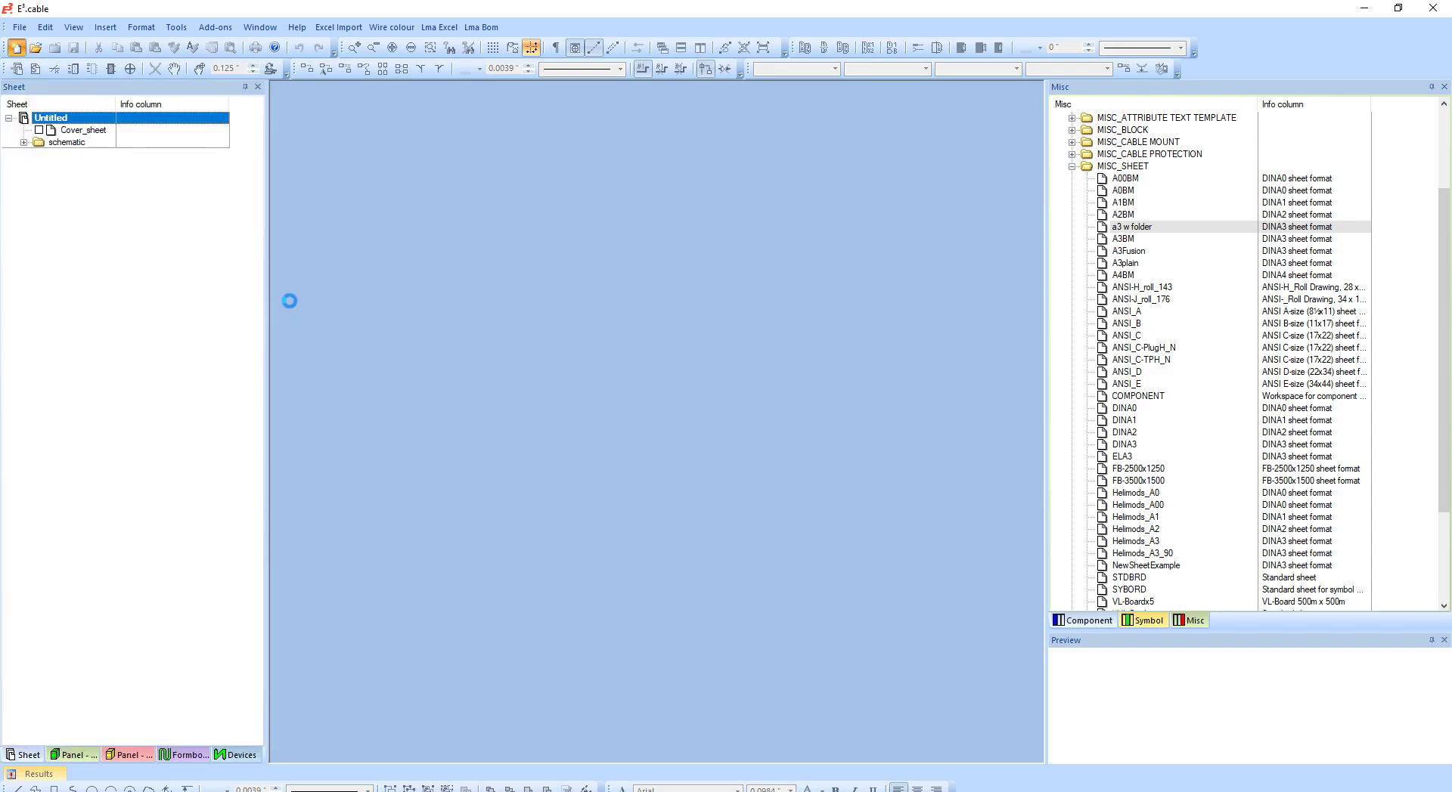
left_click(23, 142)
double_click(81, 130)
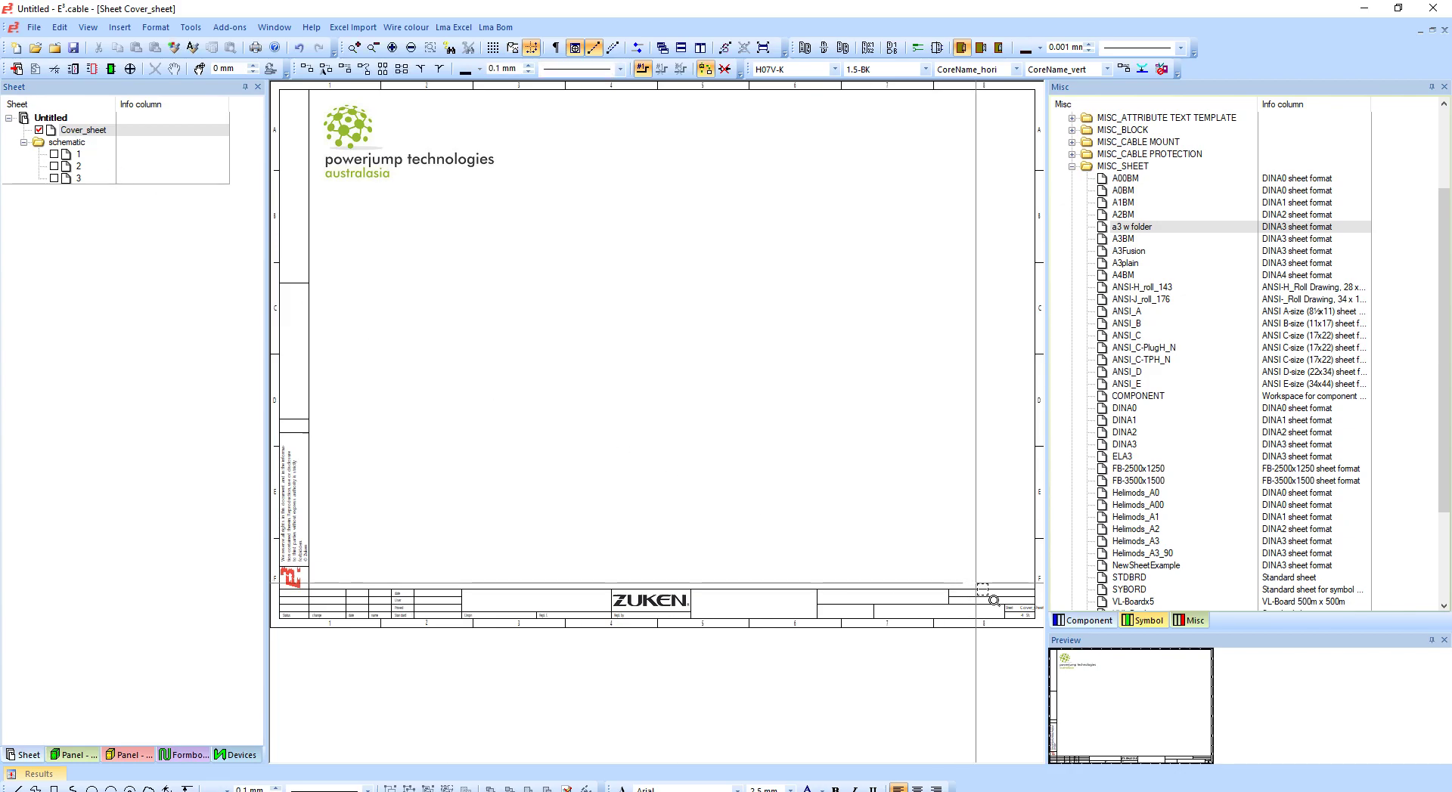
left_click_drag(993, 599, 1057, 650)
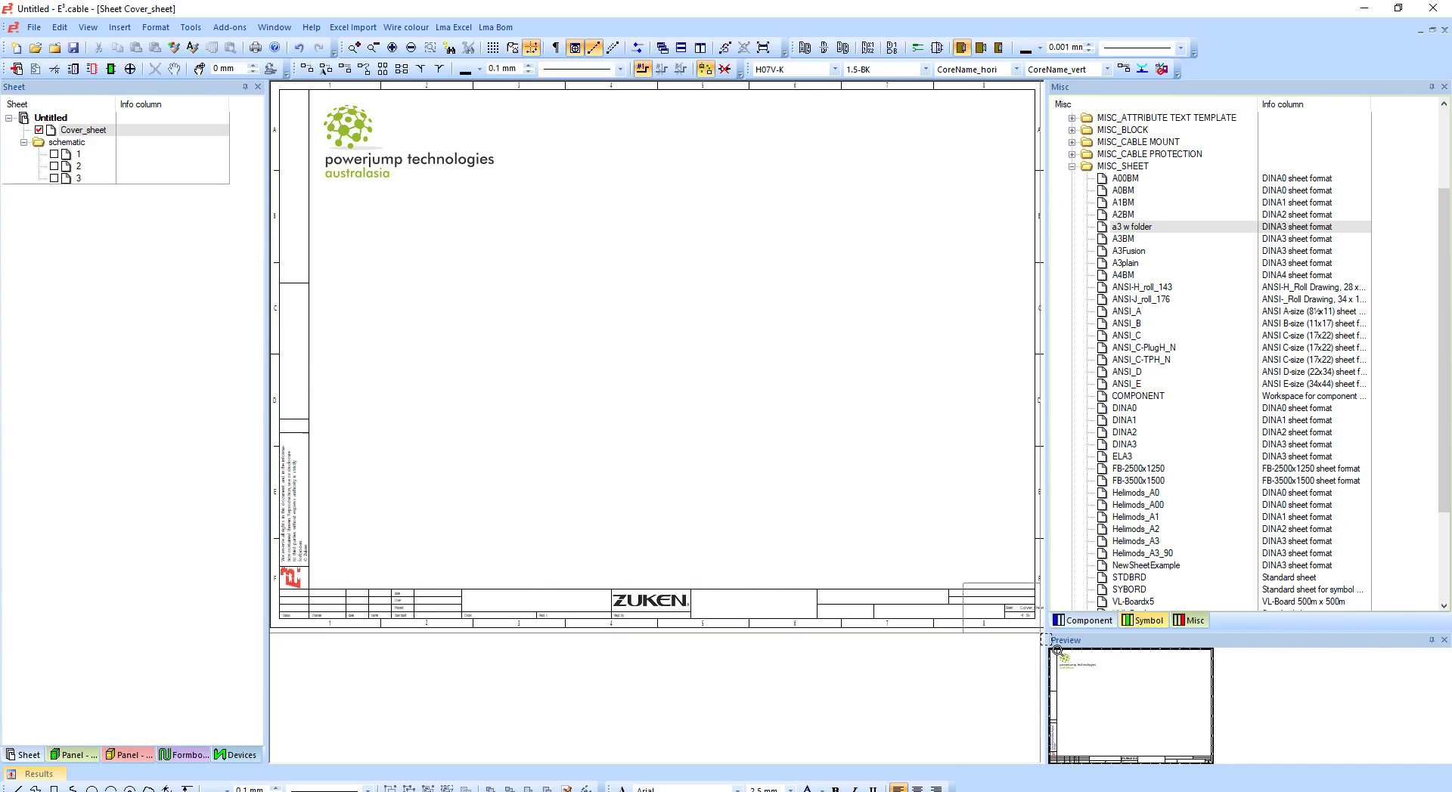
key("Home")
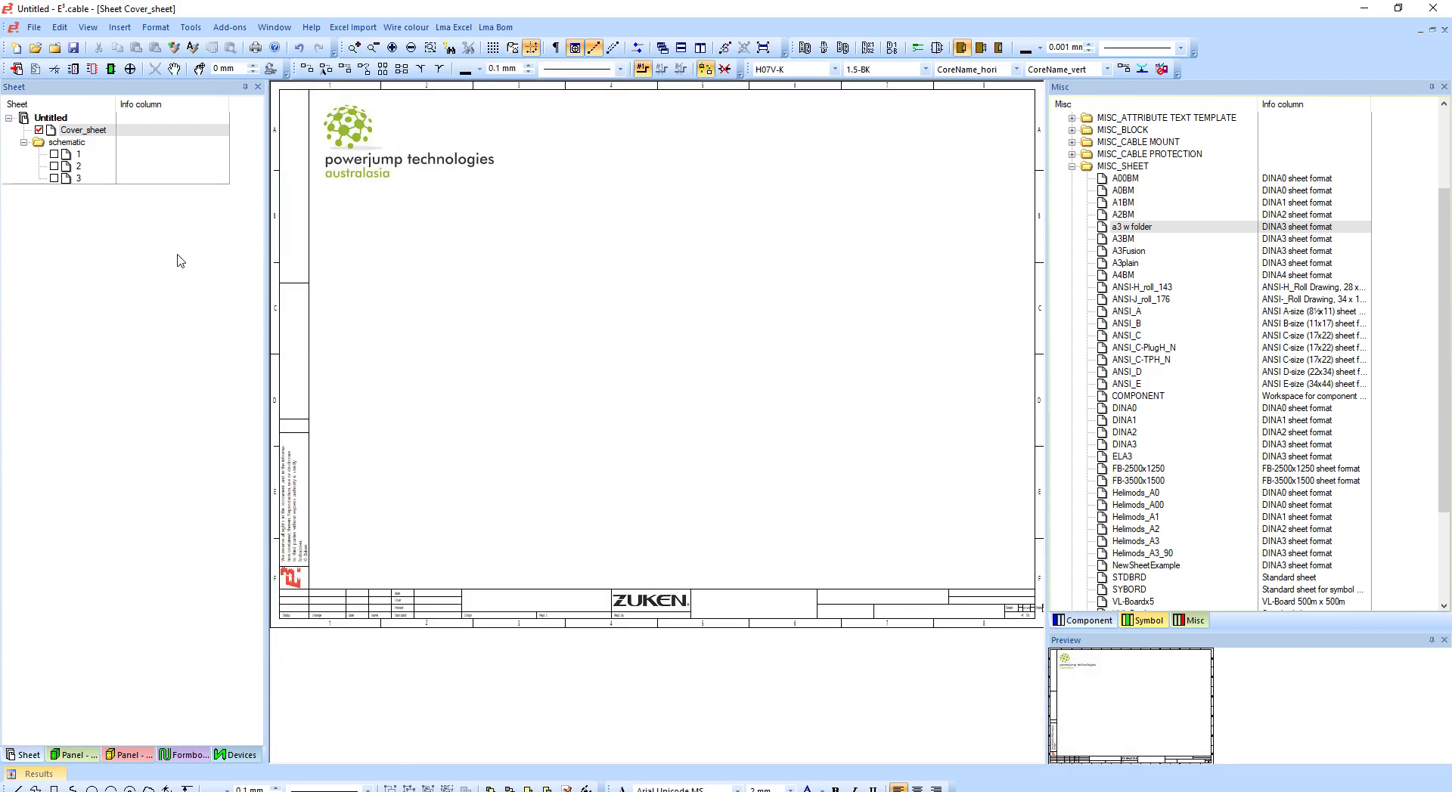
double_click(77, 156)
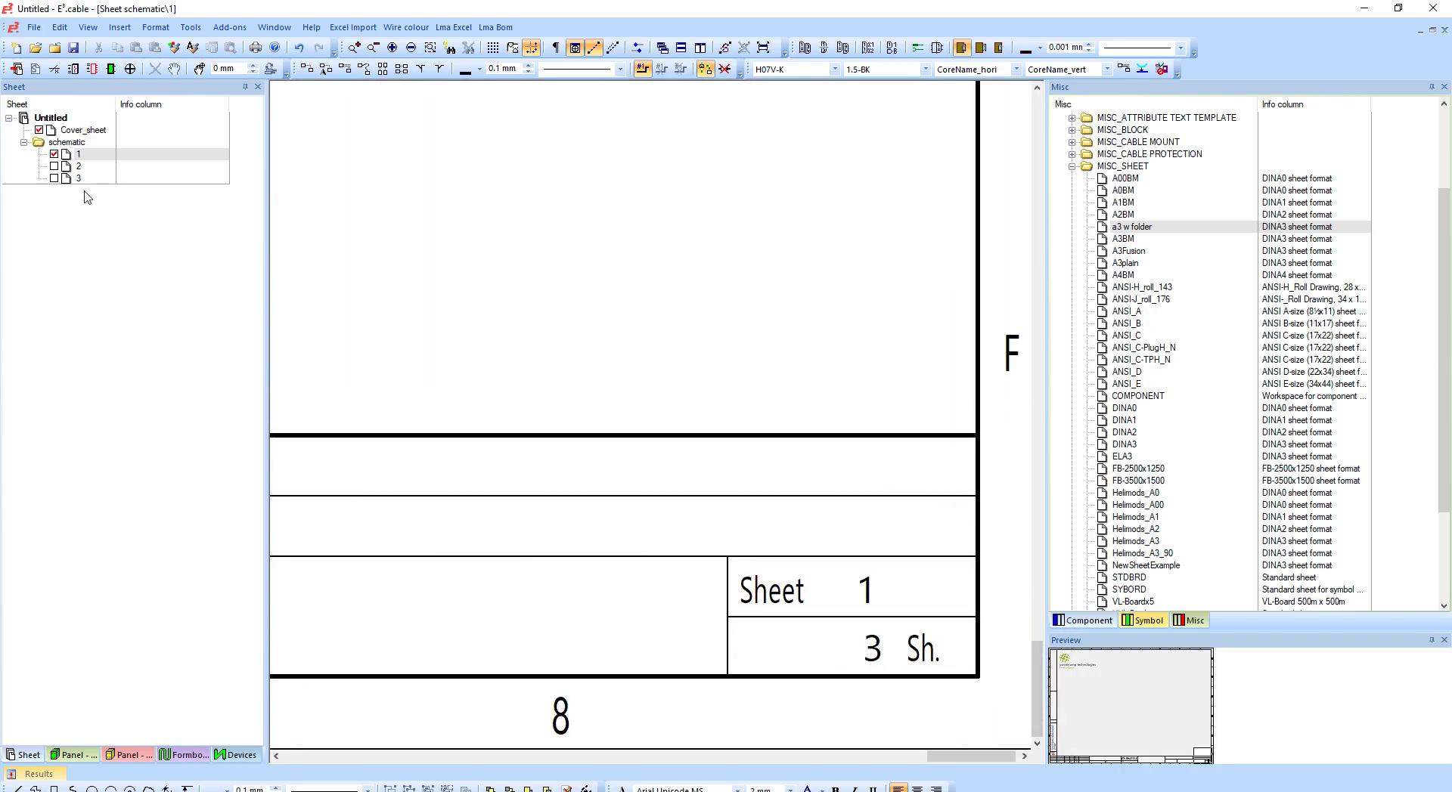
Step: Review the General Display and Highlight pages in Electric Settings and confirm with OK
left_click(190, 27)
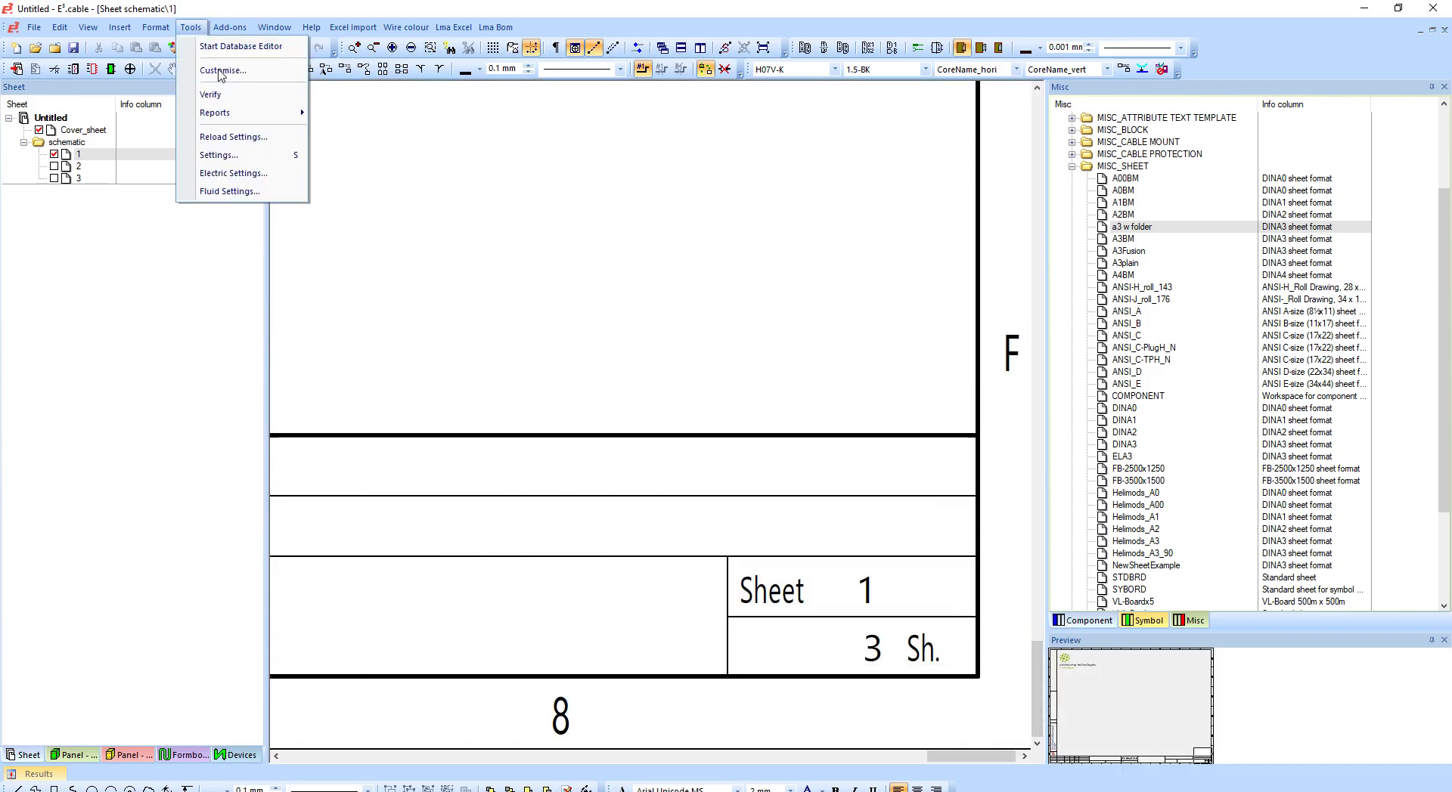
left_click(250, 157)
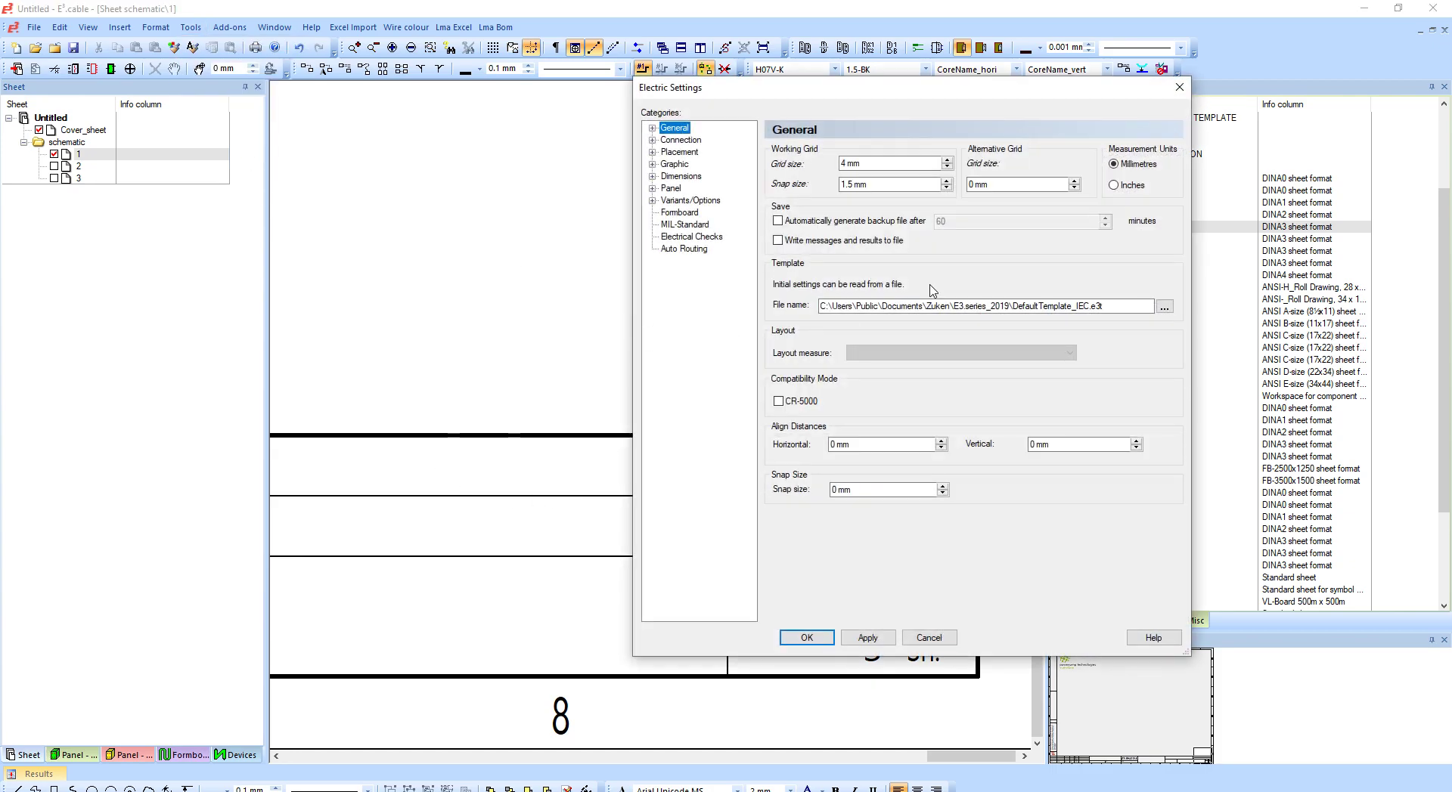
left_click(652, 127)
left_click(686, 140)
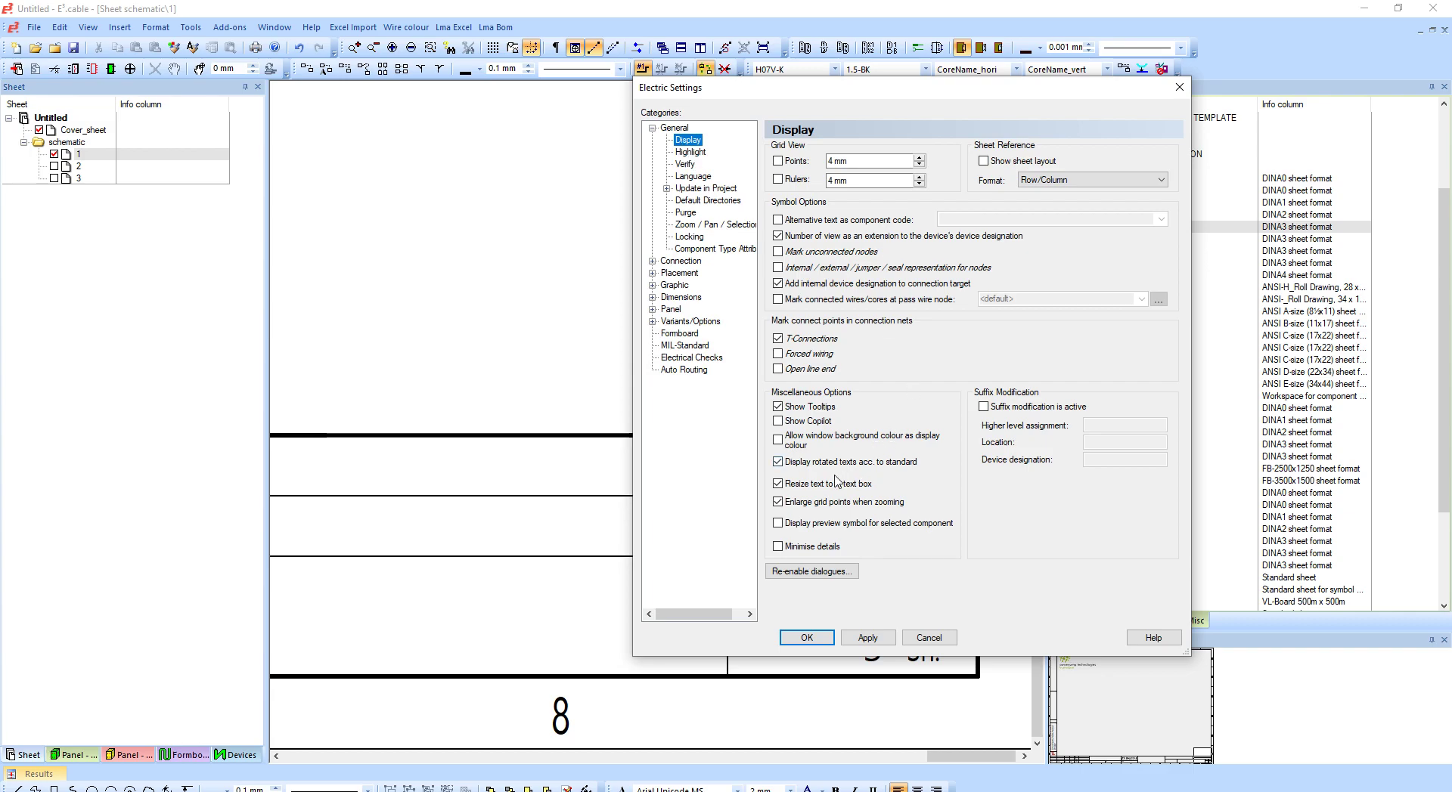
left_click(691, 152)
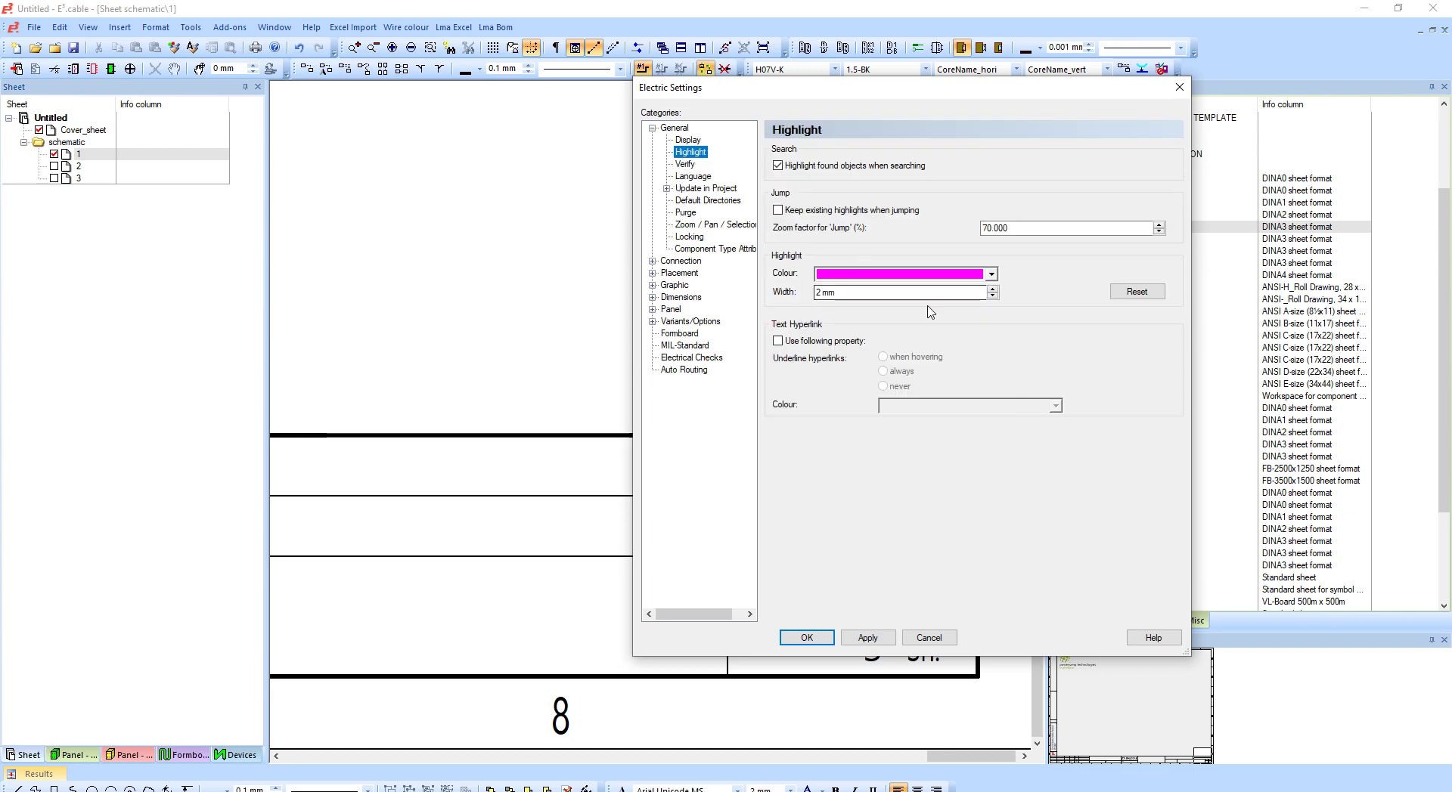
left_click(807, 638)
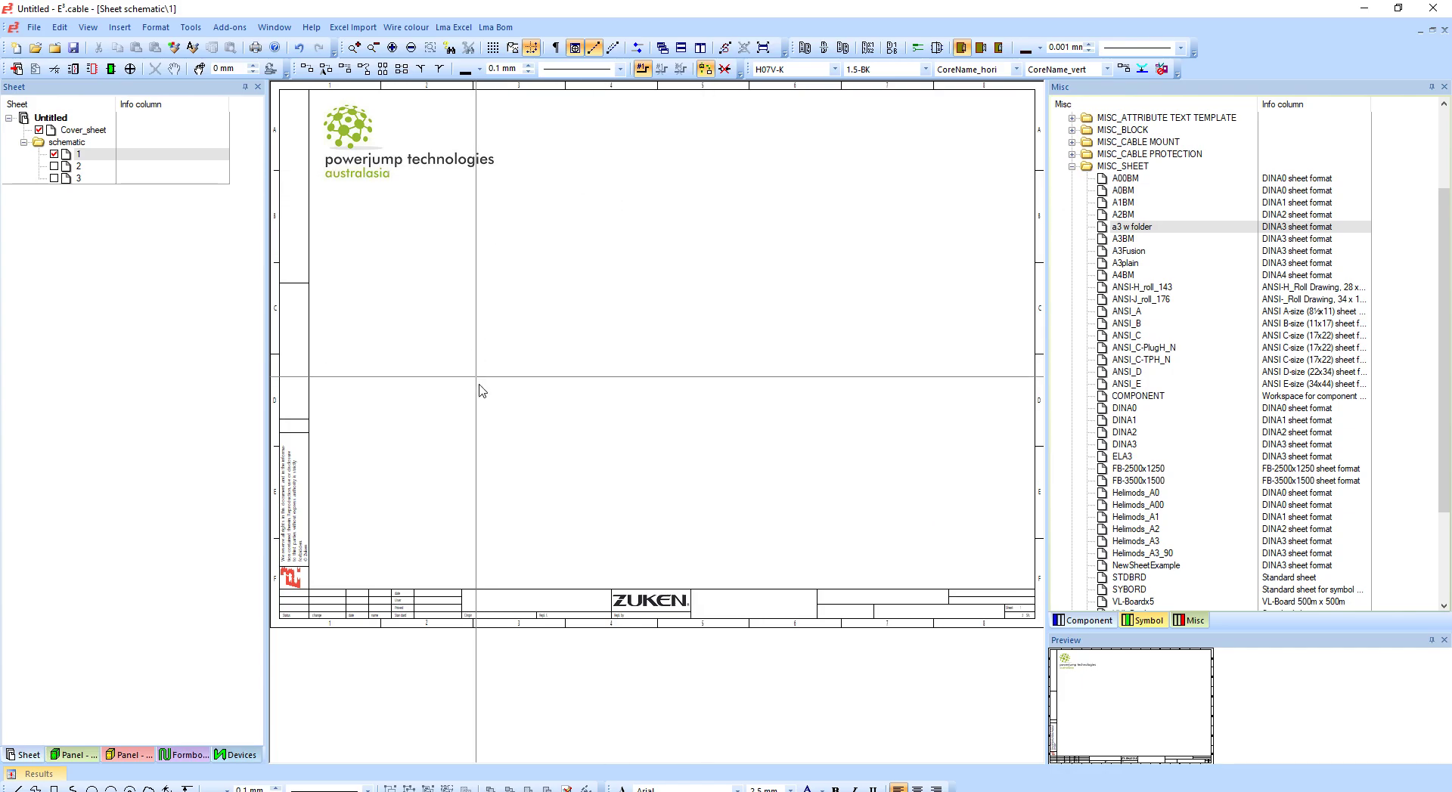
Step: Pick the D38999/26FJ04PN connector from the Electric component library and delete the placed symbol
left_click(240, 754)
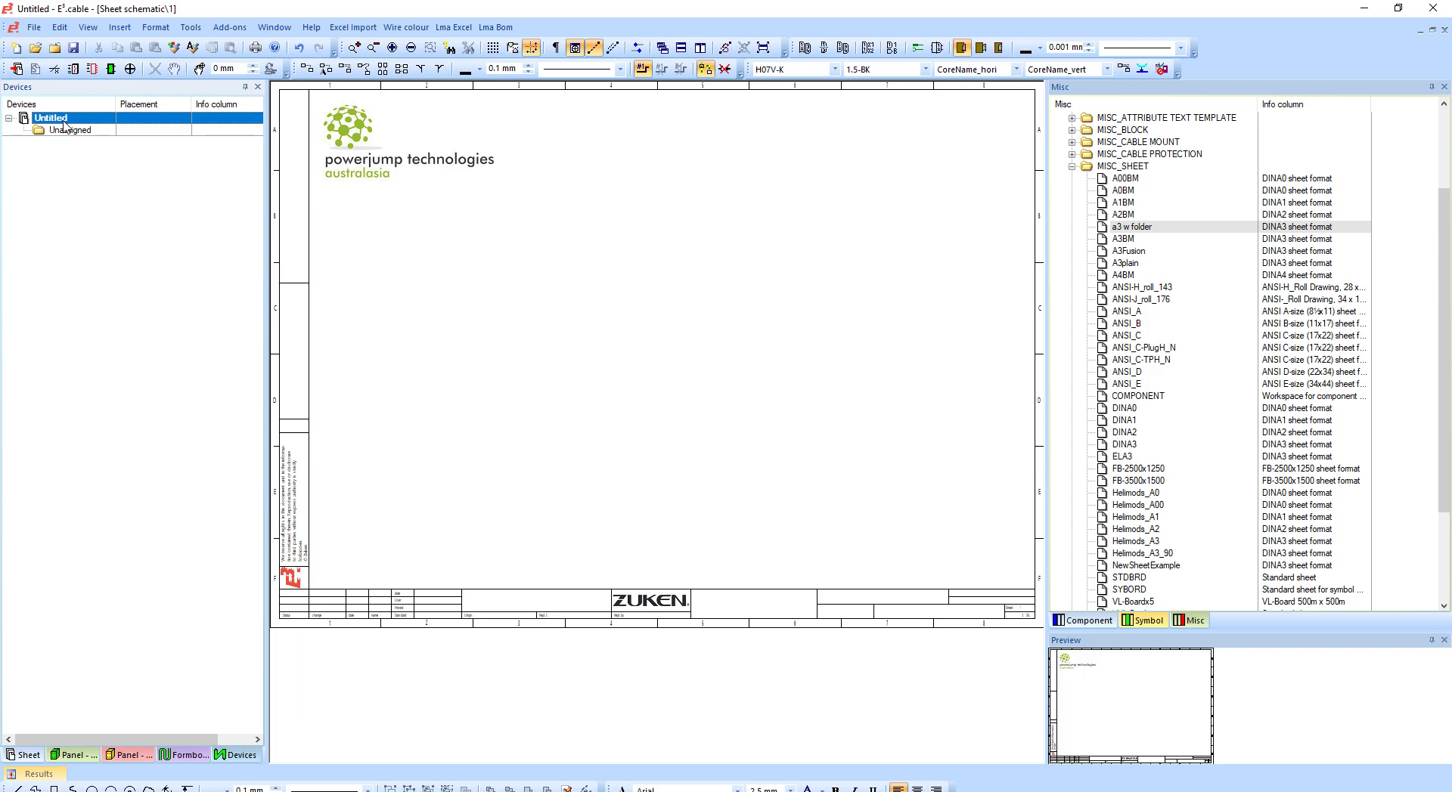
left_click(1072, 623)
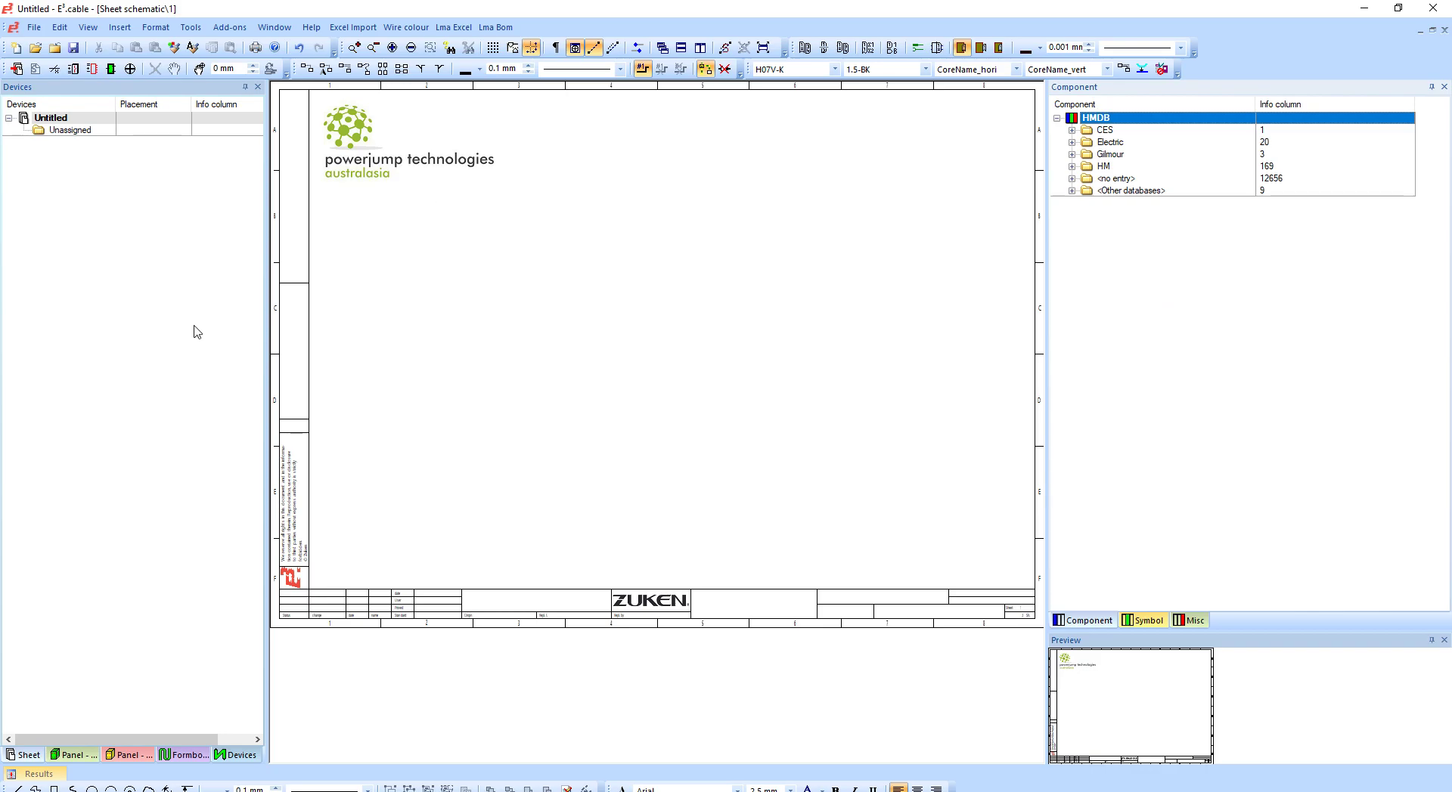
double_click(1108, 144)
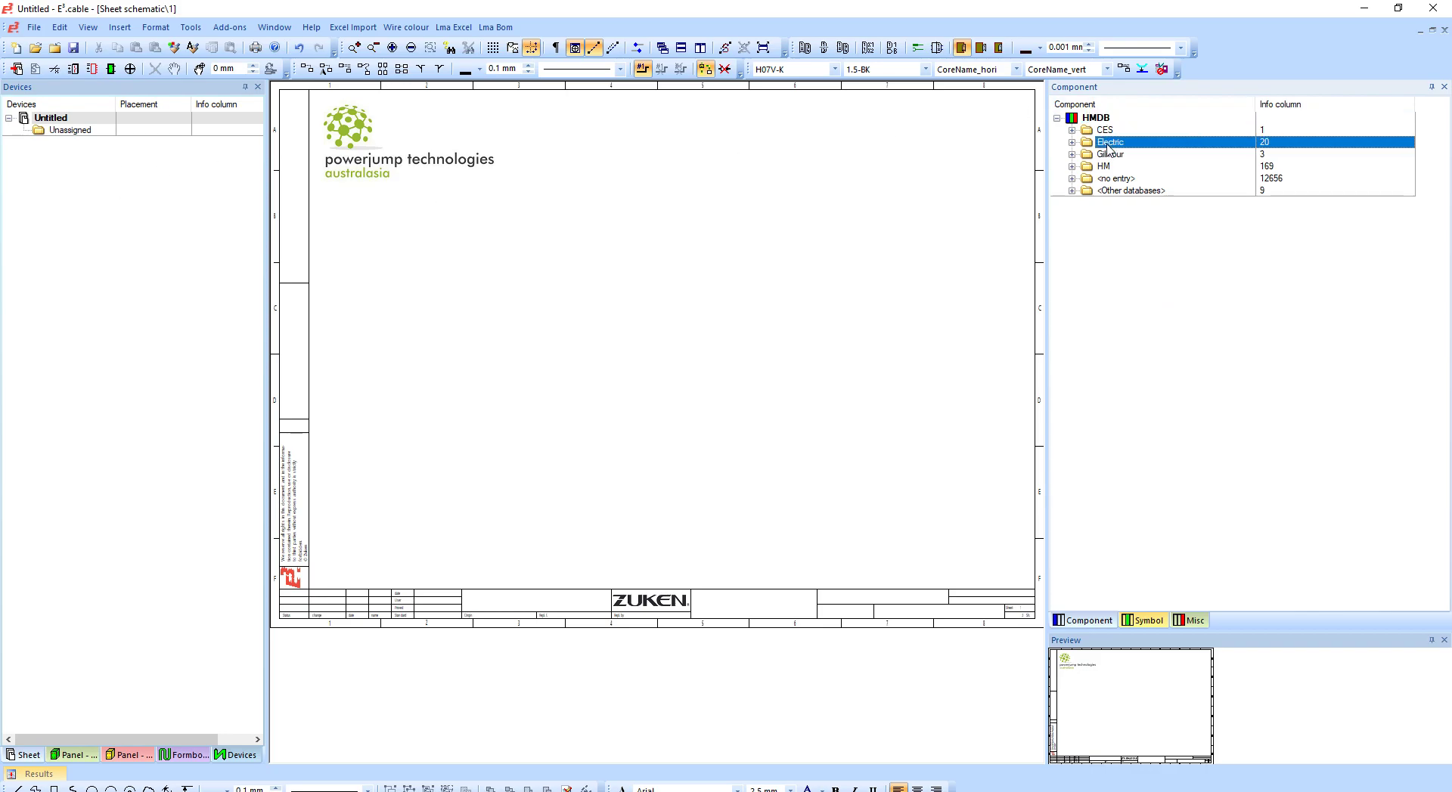
left_click(1125, 167)
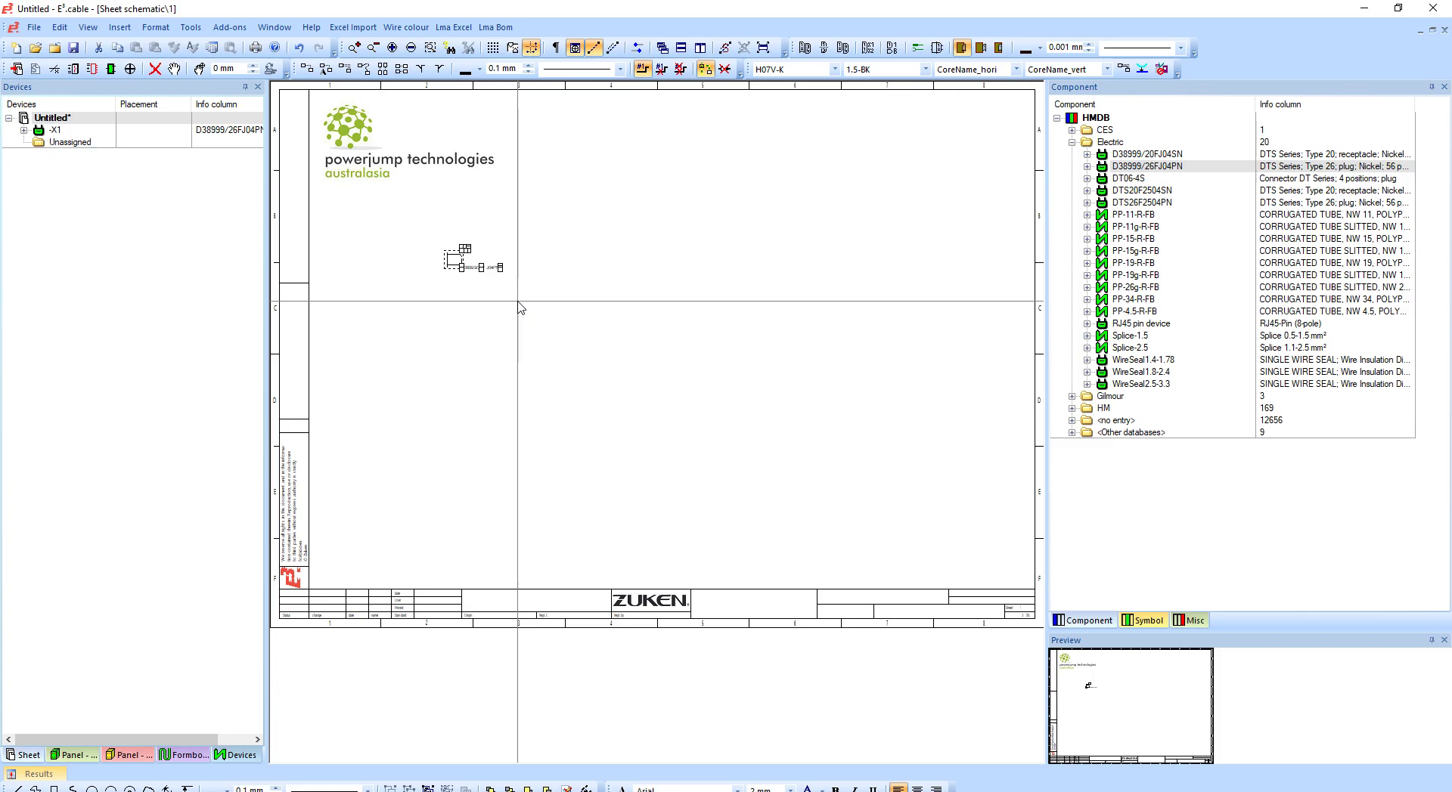
key("Delete")
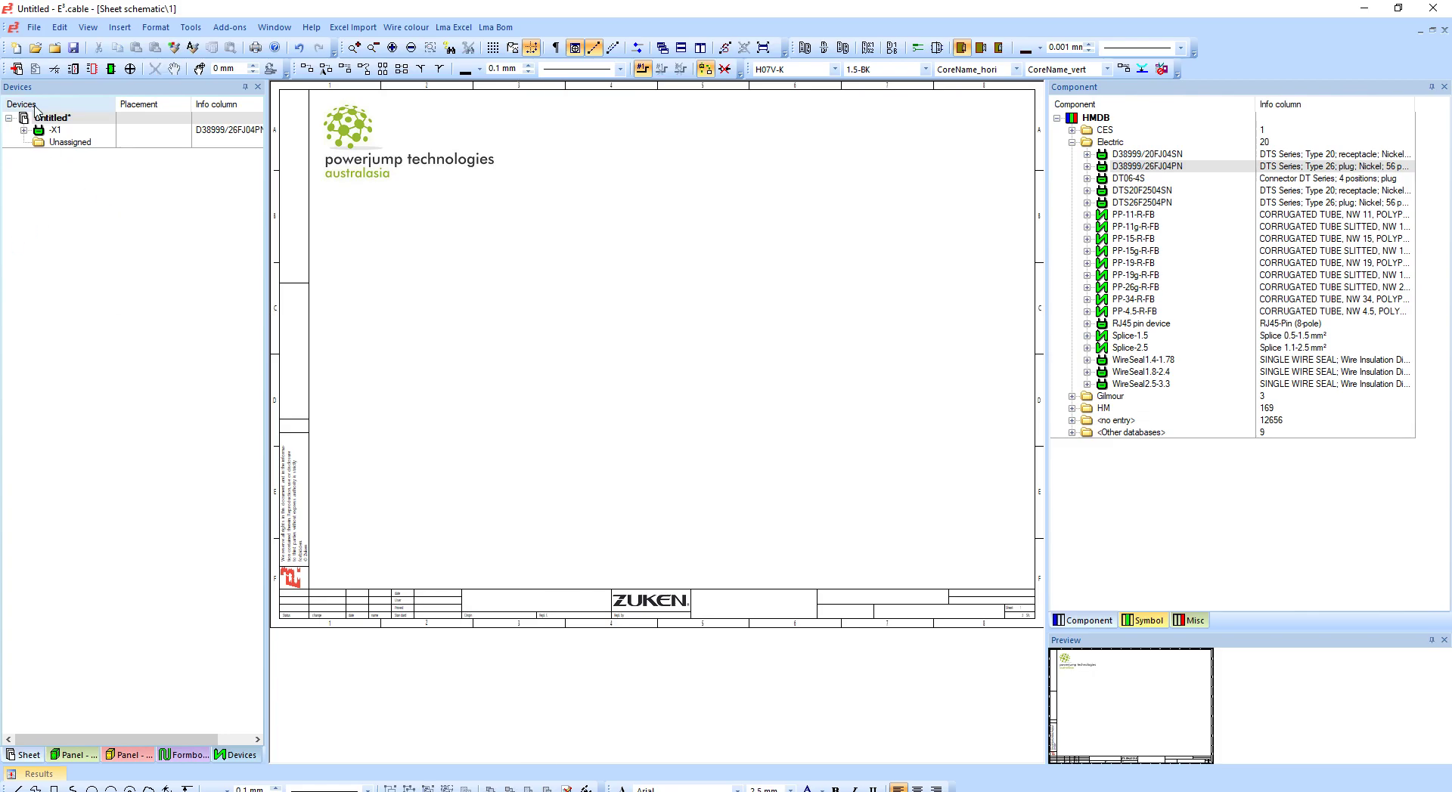
right_click(54, 118)
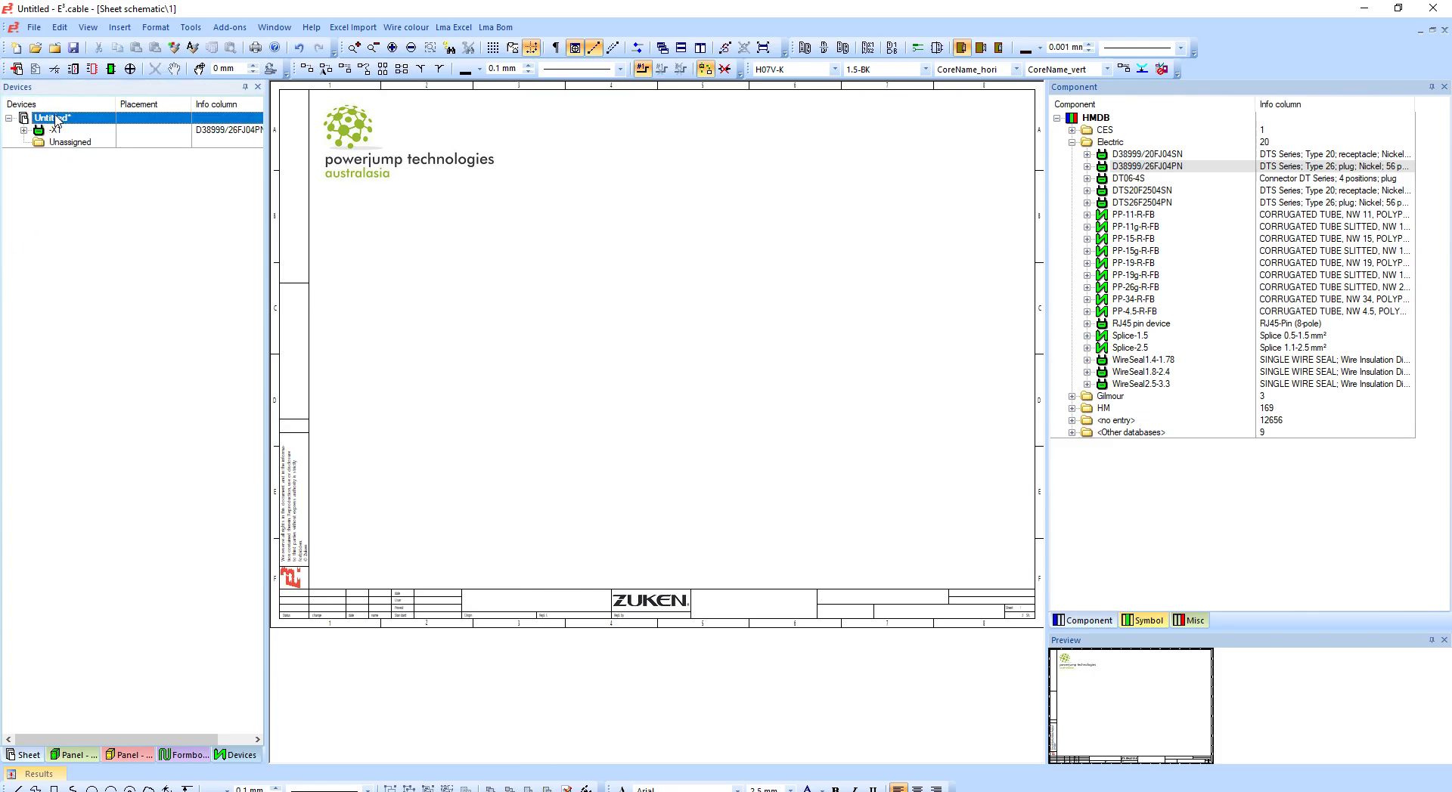
left_click(18, 236)
Step: Place D38999/26FJ04PN on the sheet as -X2, then delete the -X2 symbol
left_click_drag(1221, 172, 681, 273)
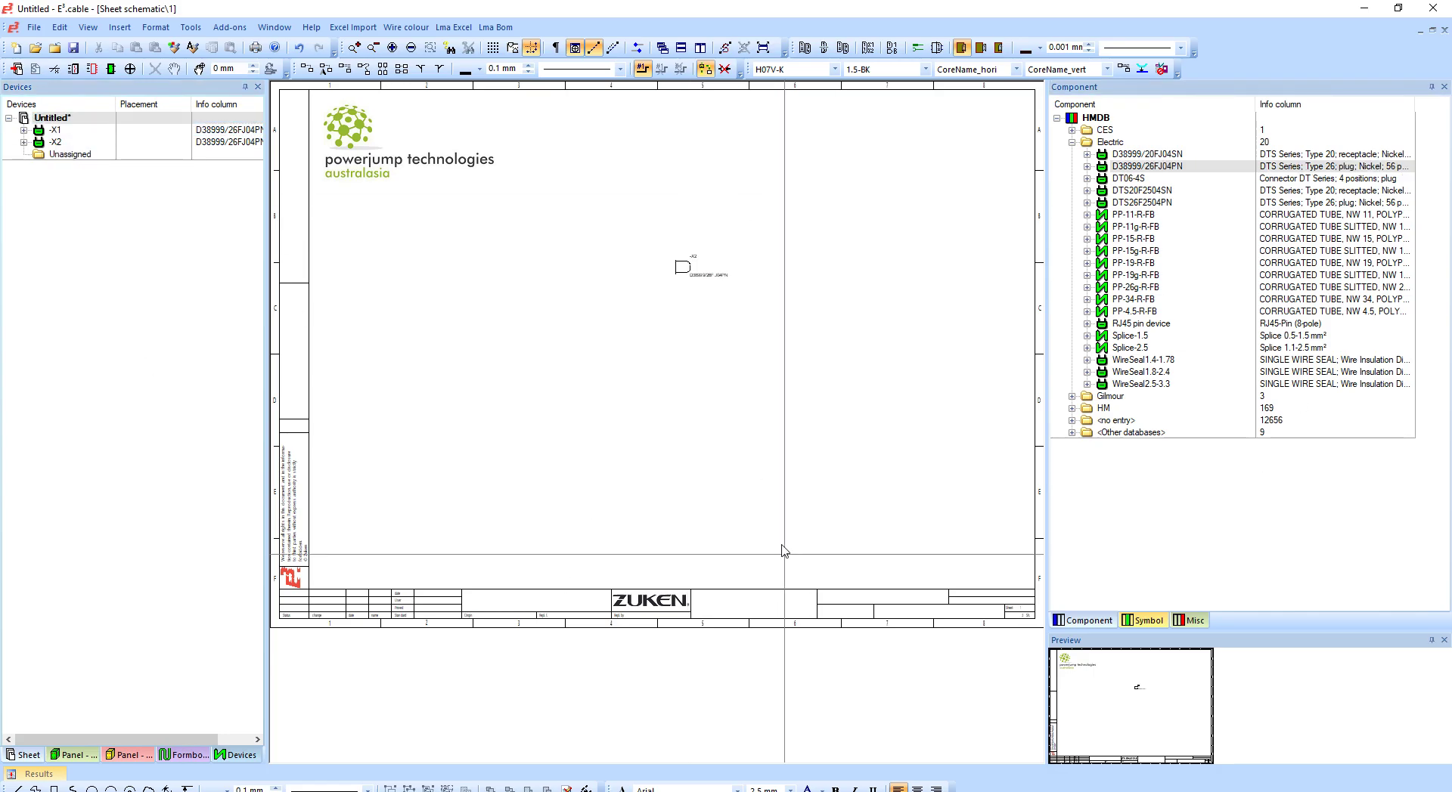
scroll(684, 272, "up", 5)
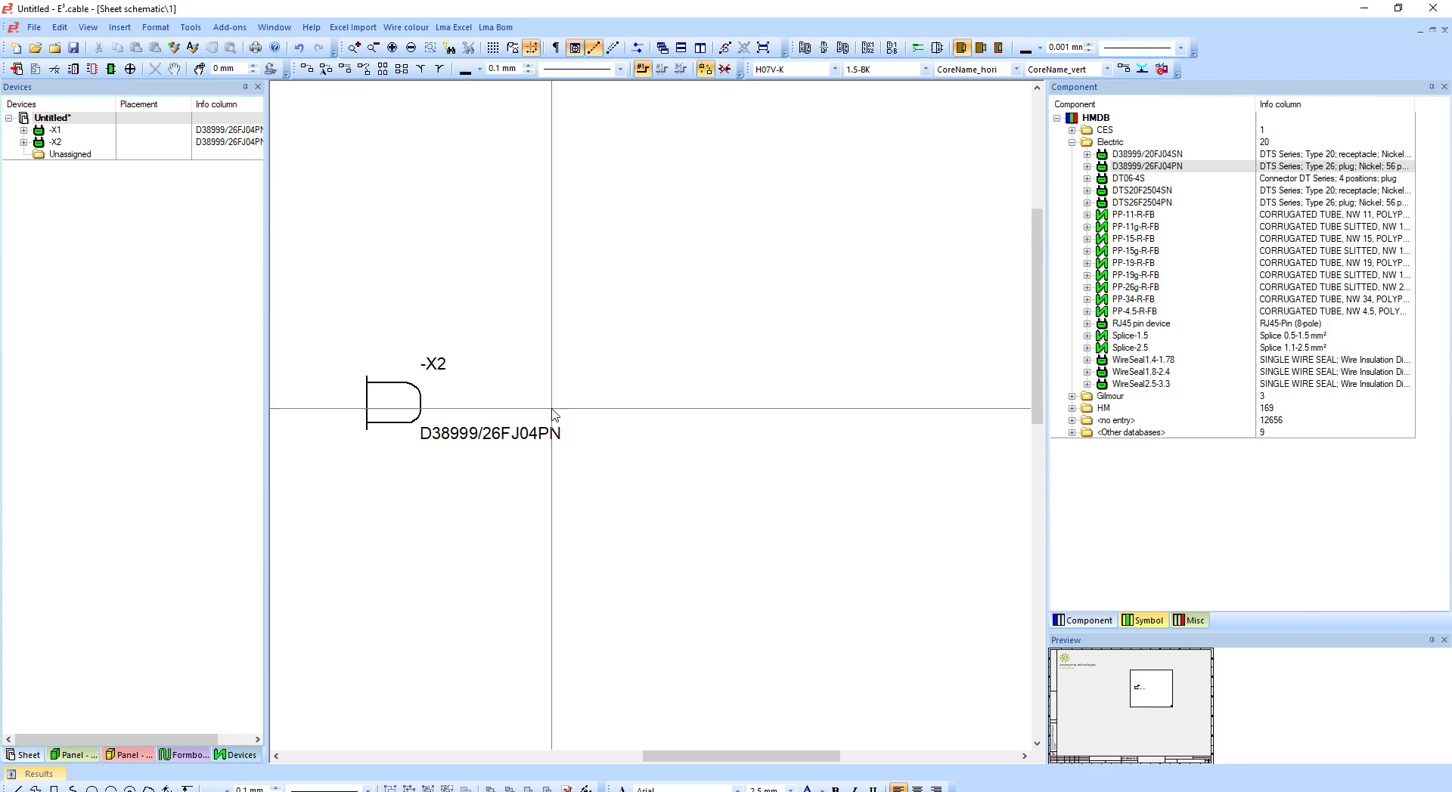
right_click(56, 142)
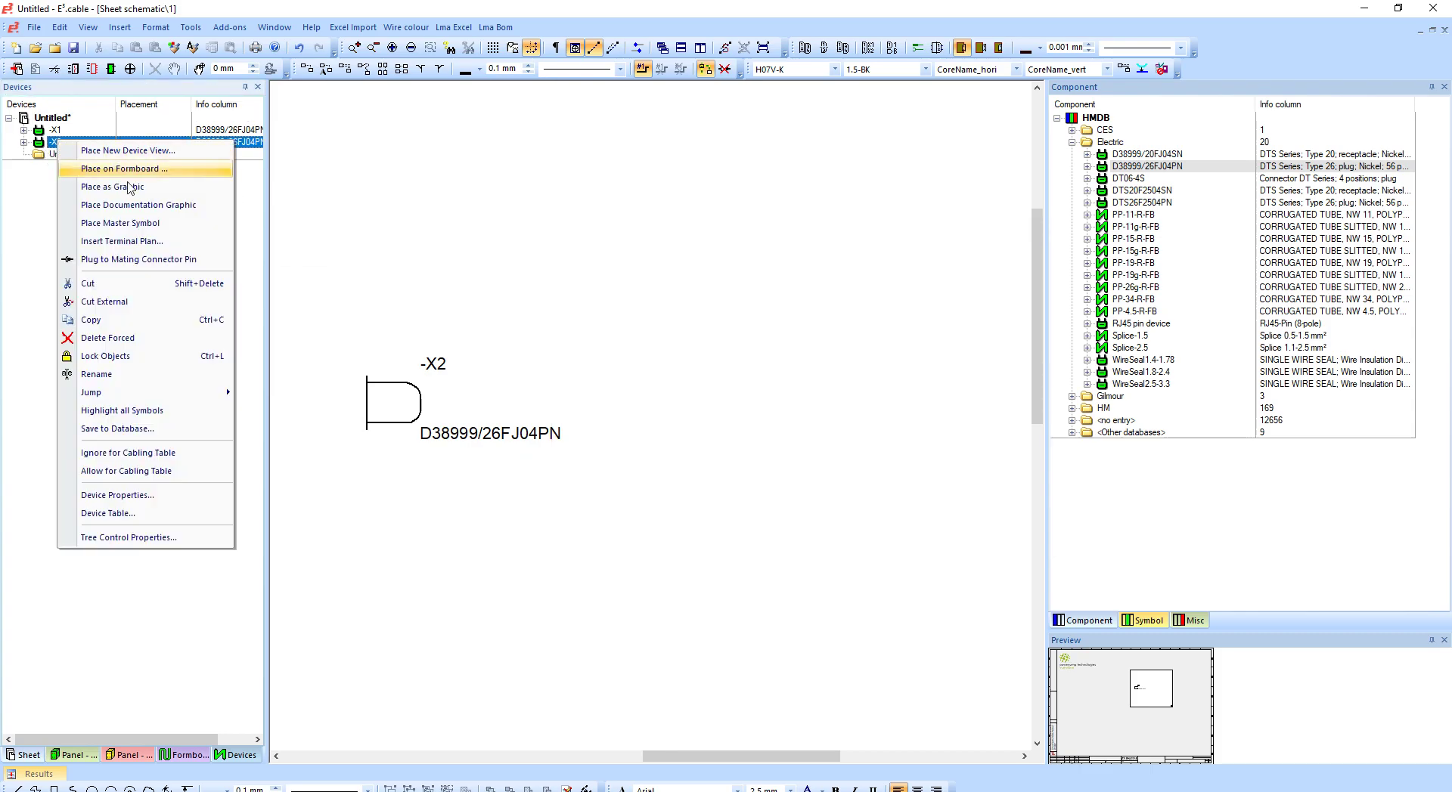
left_click(128, 169)
key("Delete")
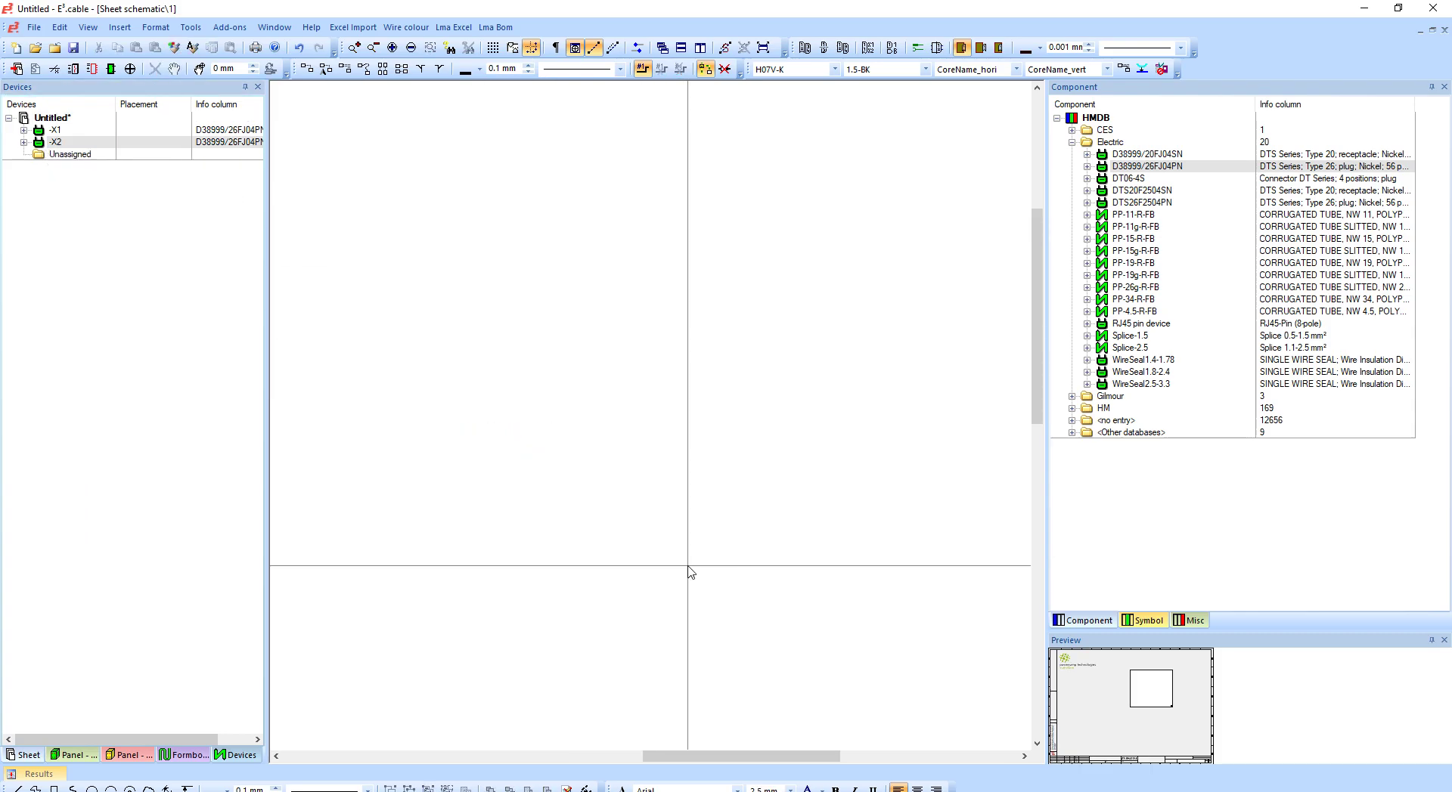
scroll(461, 518, "down", 5)
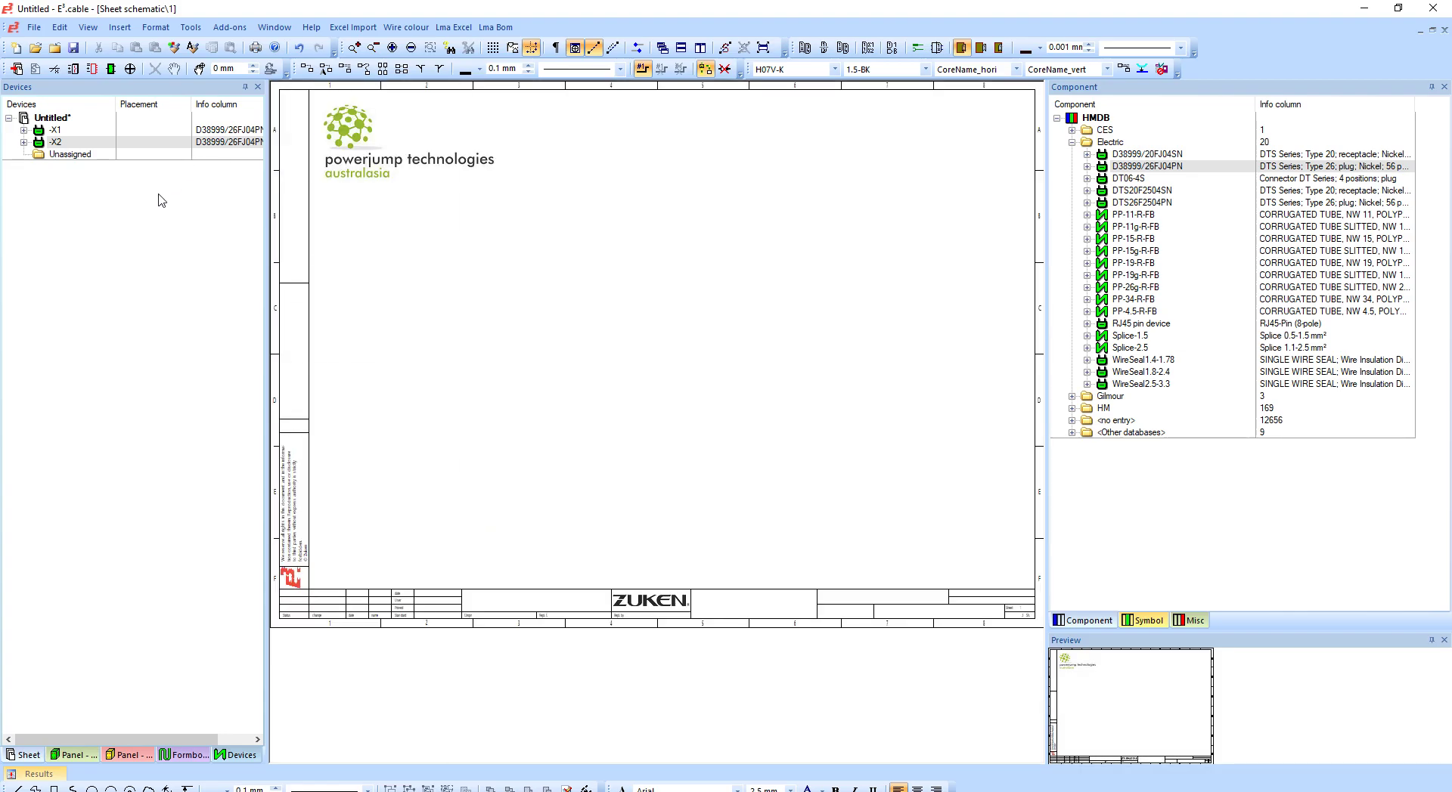
Step: Purge the unused devices -X1 and -X2 from the project
right_click(47, 118)
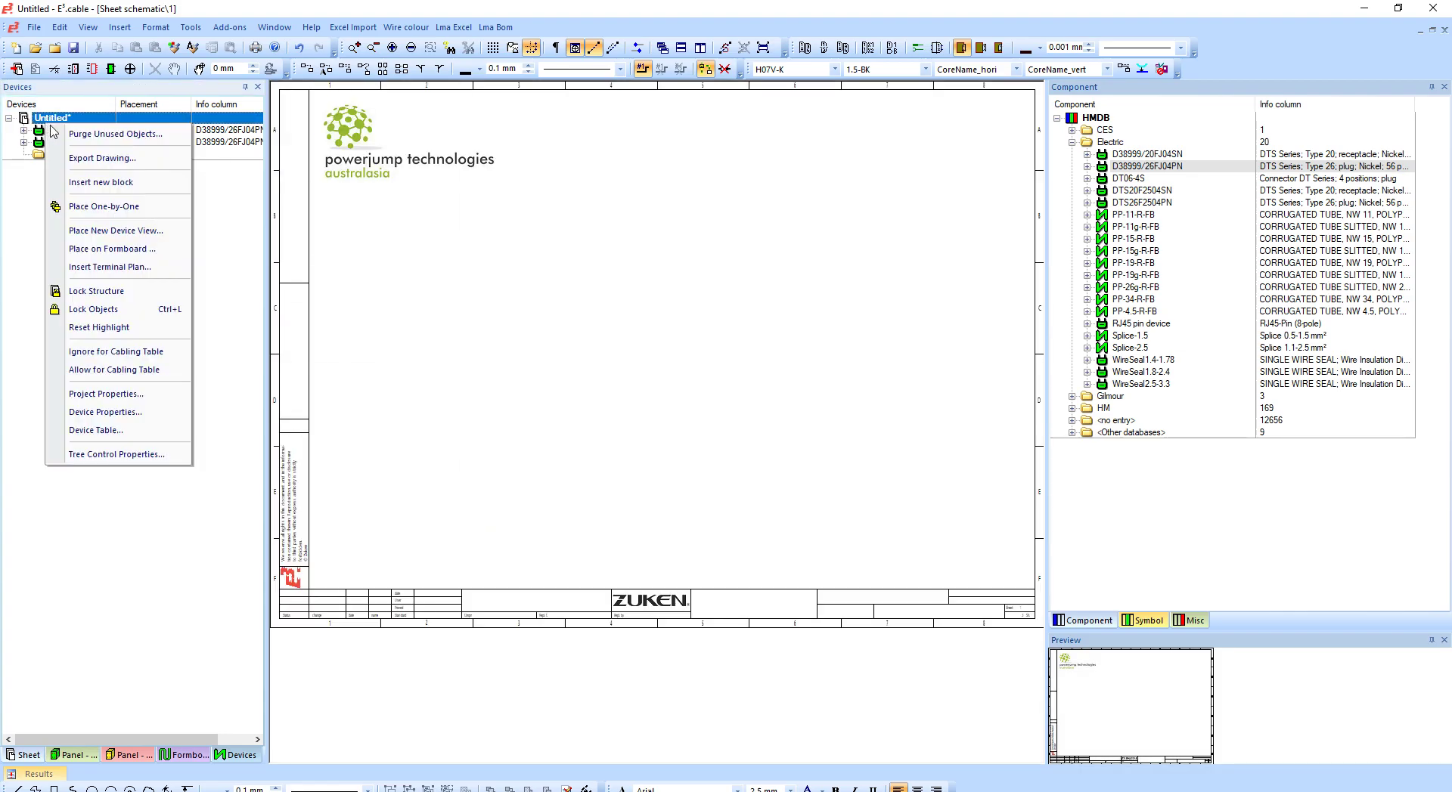
left_click(106, 134)
left_click(676, 568)
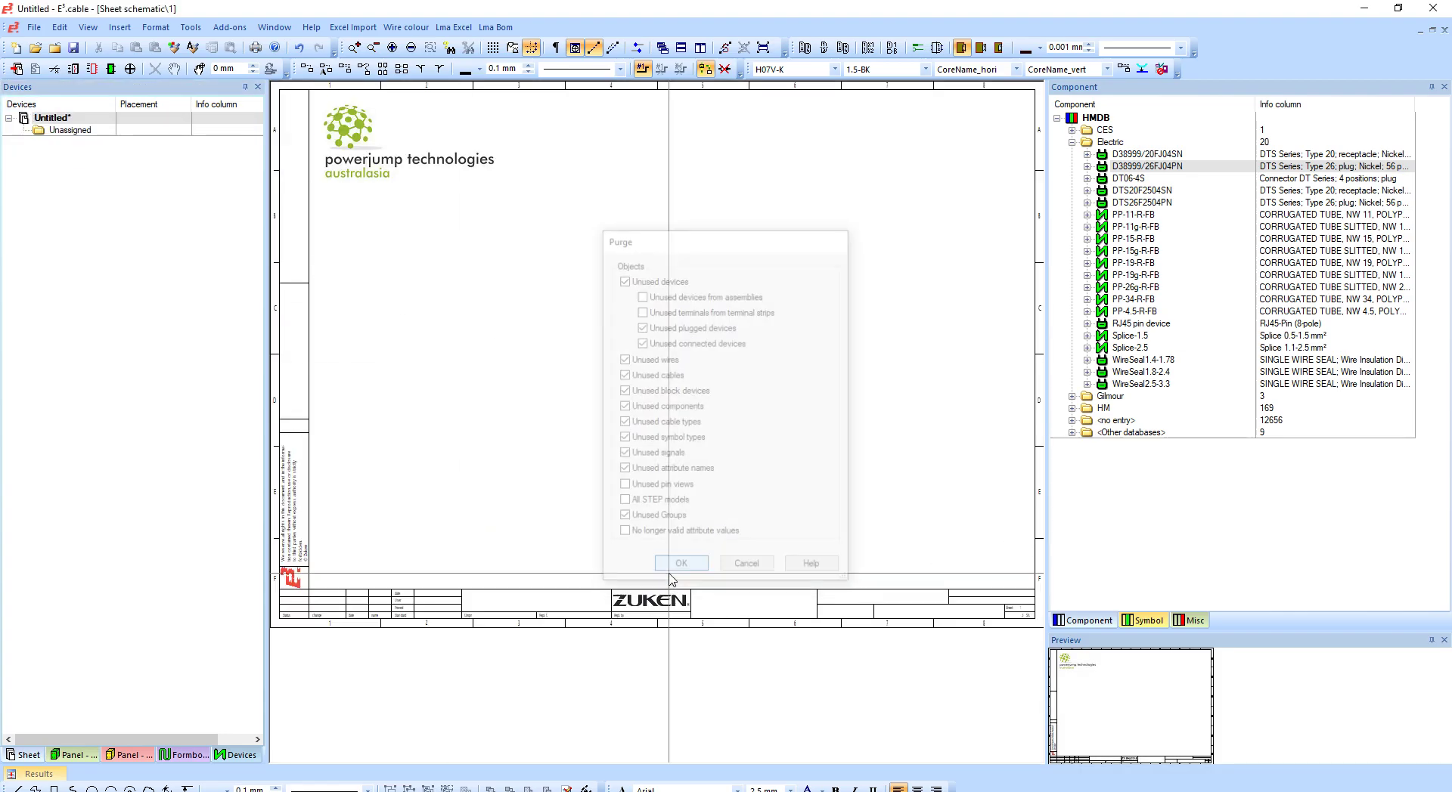
left_click(27, 754)
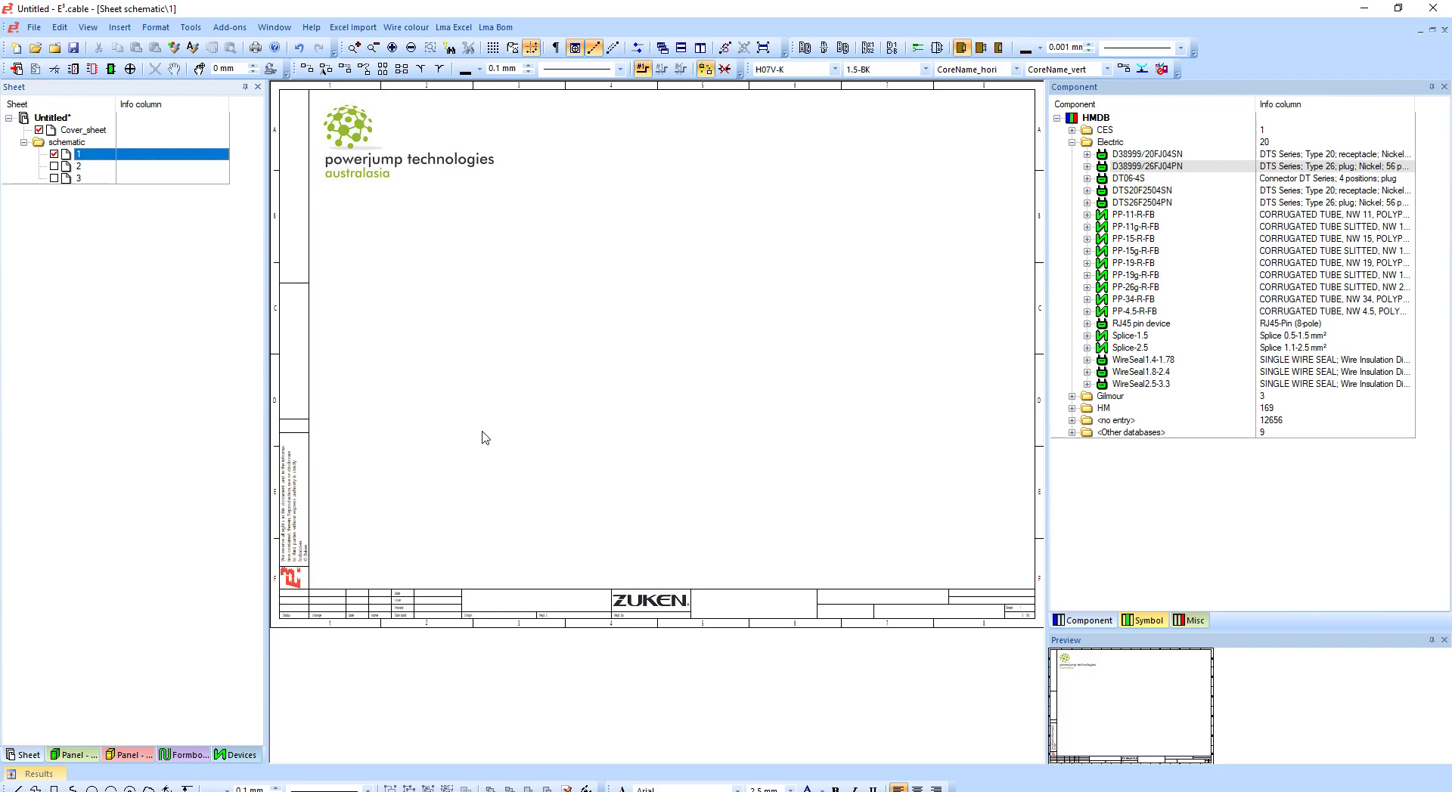
Step: Open Cover_sheet and jump from the canvas menu to its sheet format in the library
double_click(147, 129)
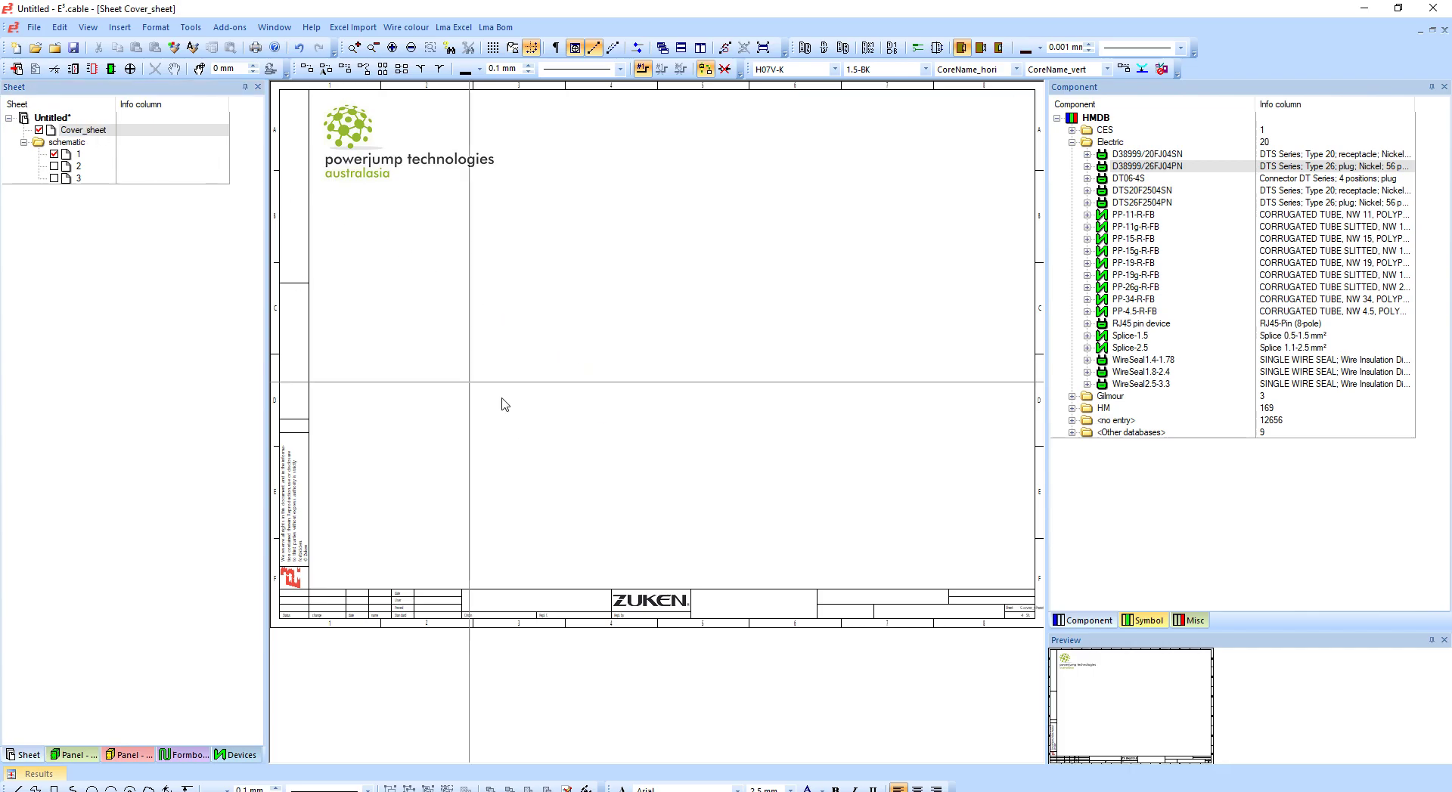
scroll(1044, 632, "up", 5)
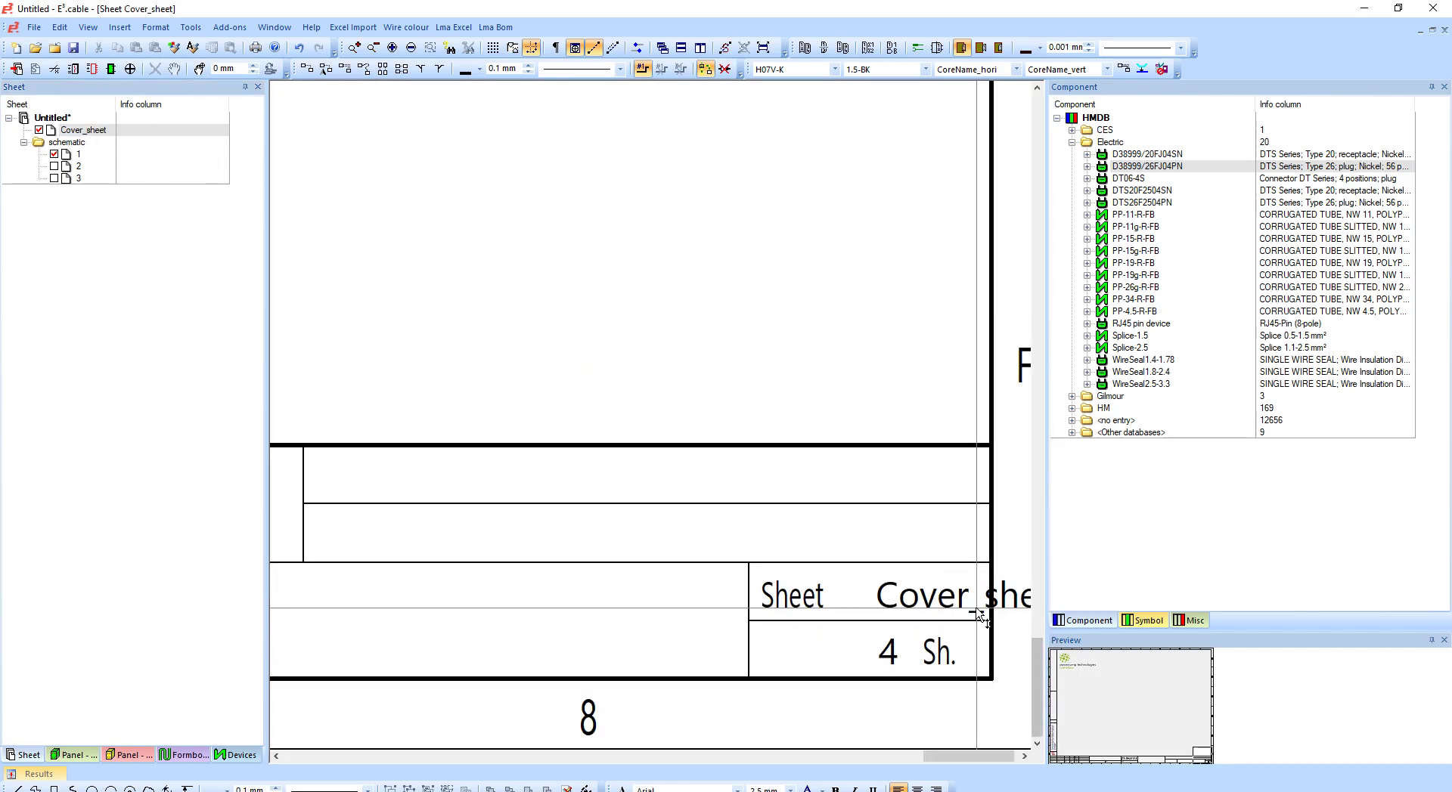
left_click(931, 605)
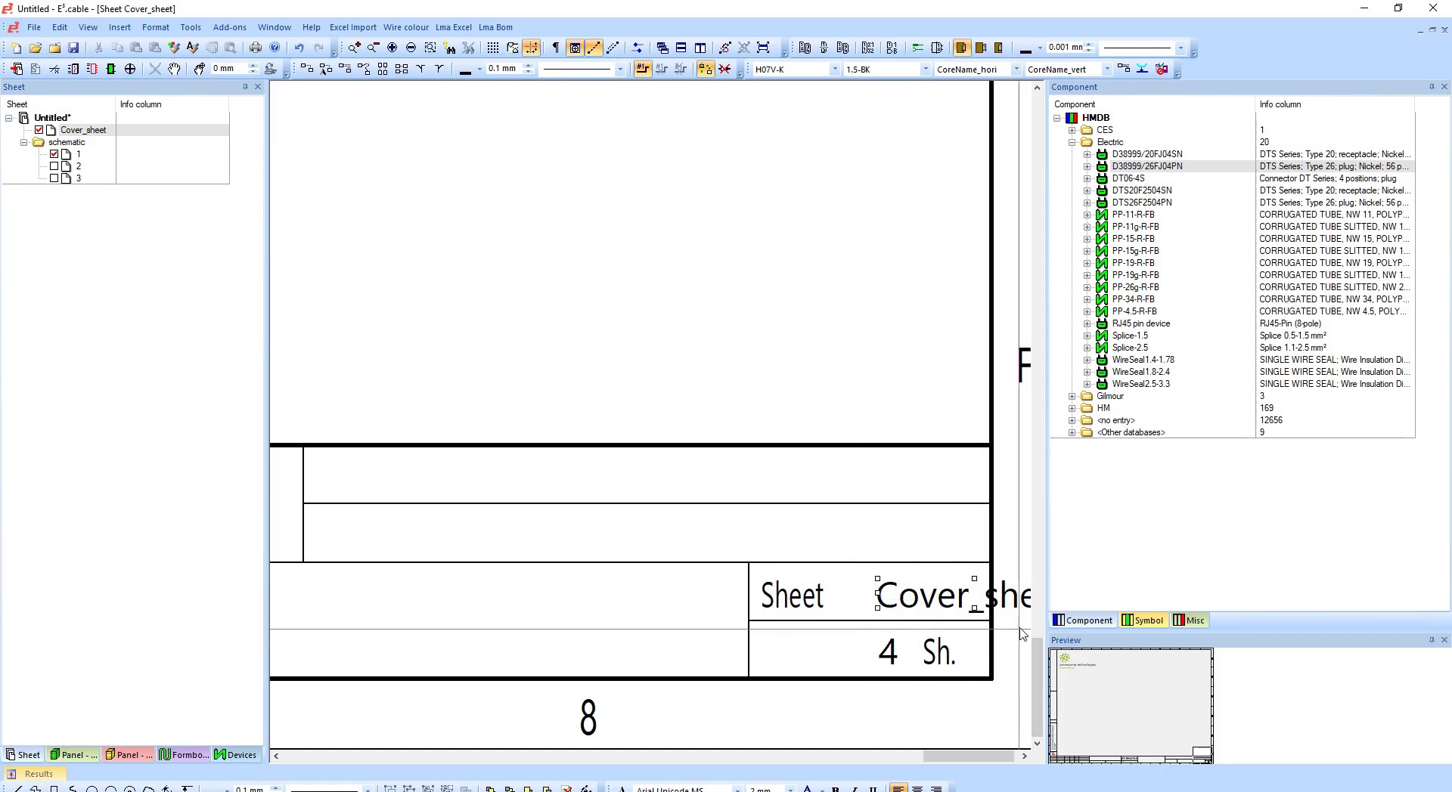
right_click(437, 238)
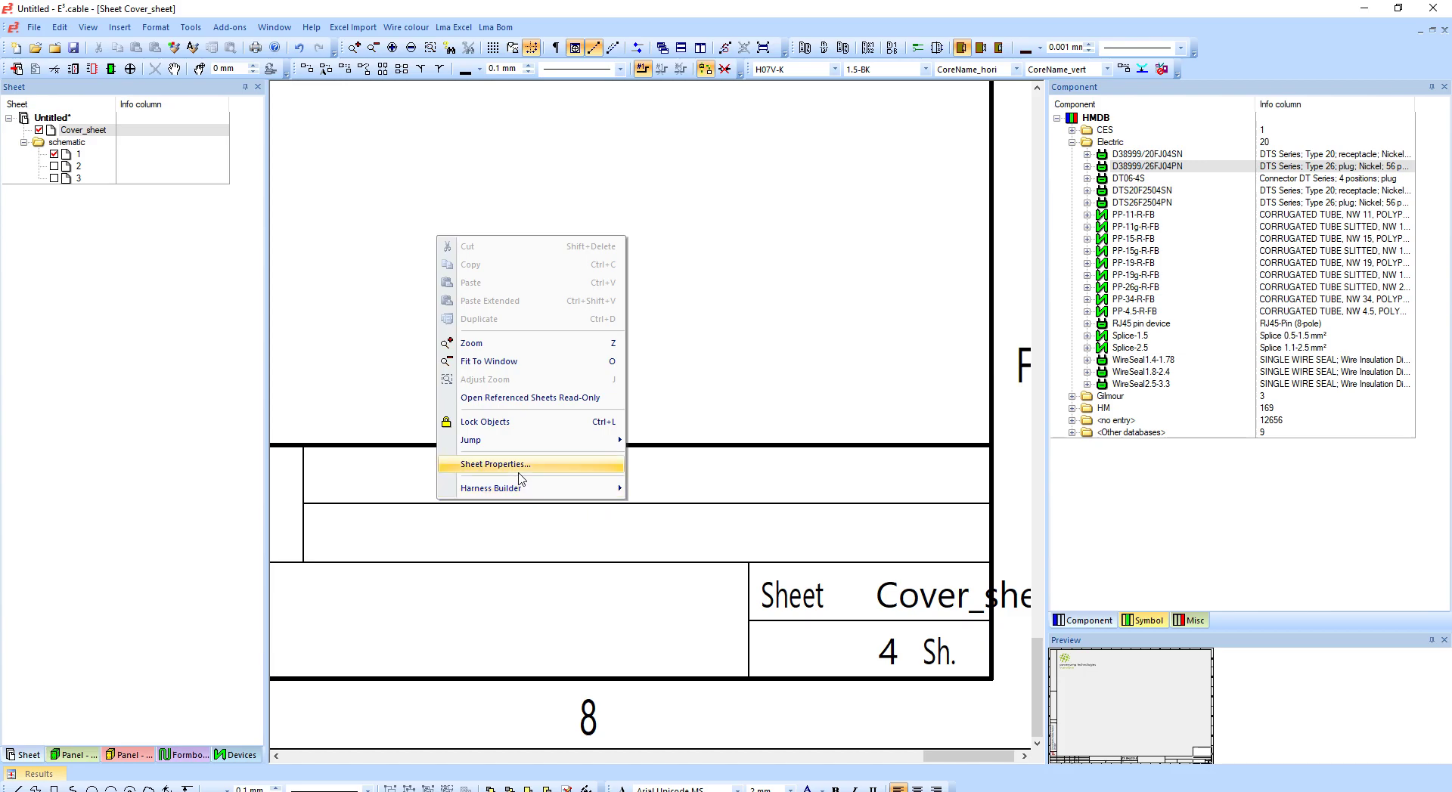
mouse_move(529, 440)
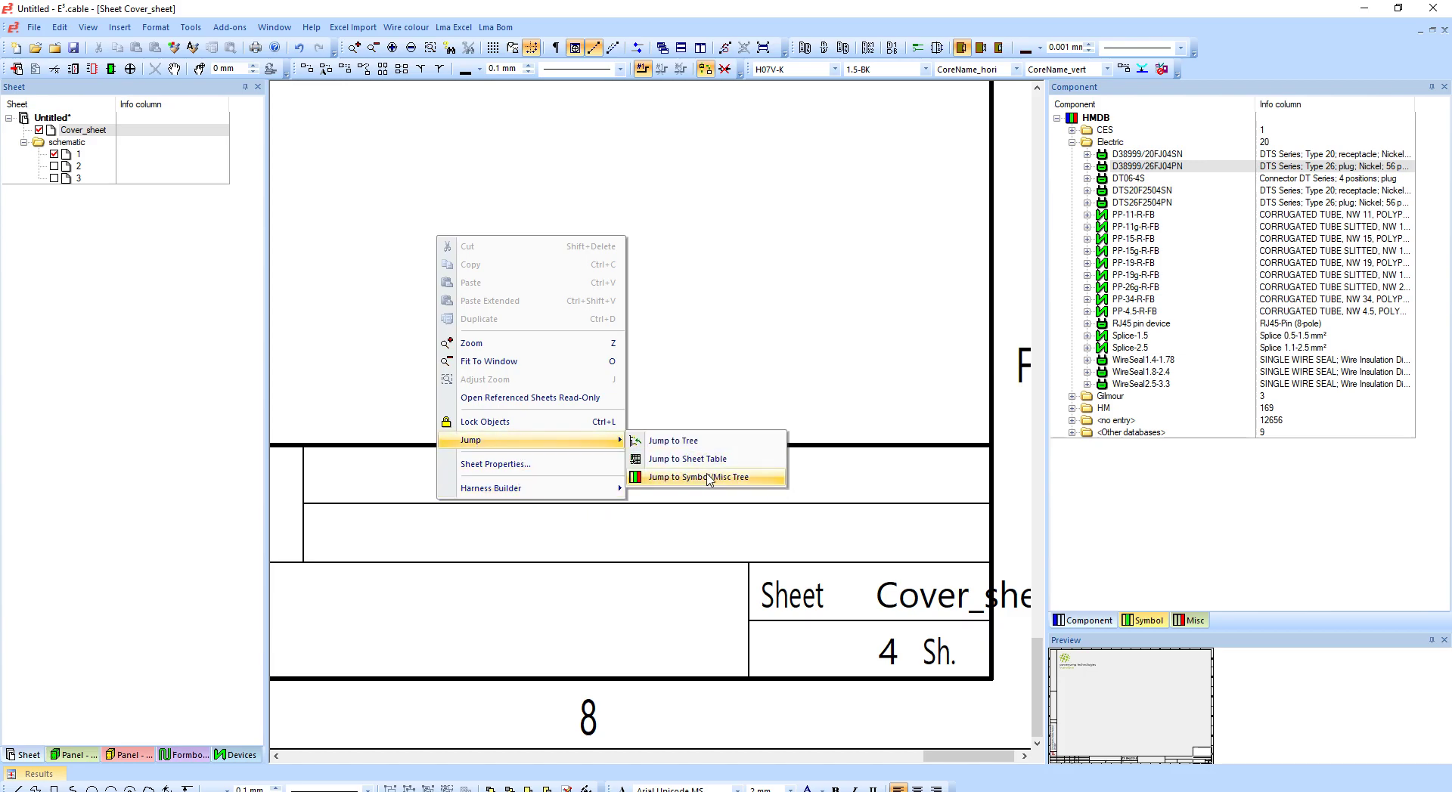
left_click(775, 371)
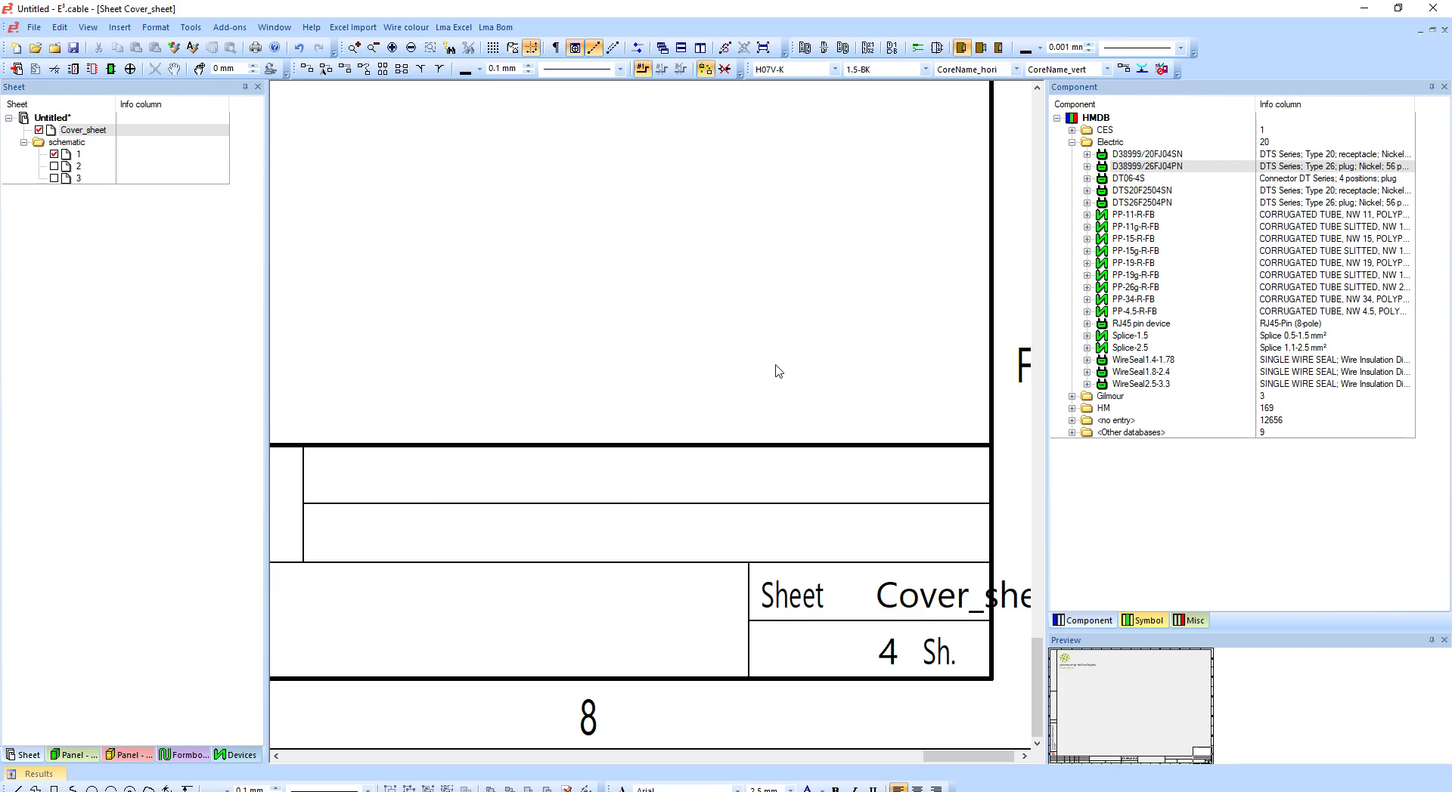
Step: Open the DINA3 sheet format from MISC_SHEET for editing in the database editor
left_click(1187, 622)
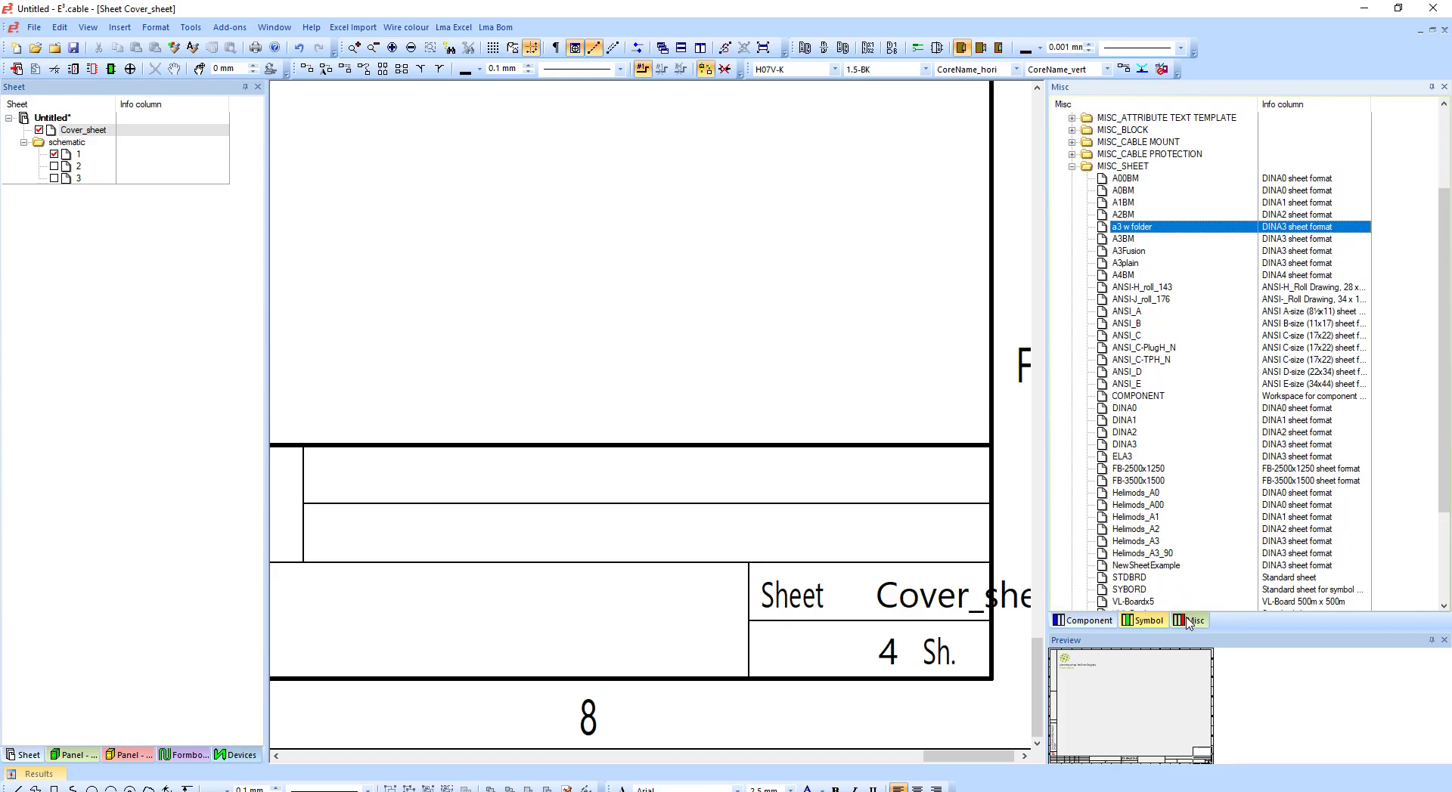
left_click(1130, 168)
left_click(1141, 229)
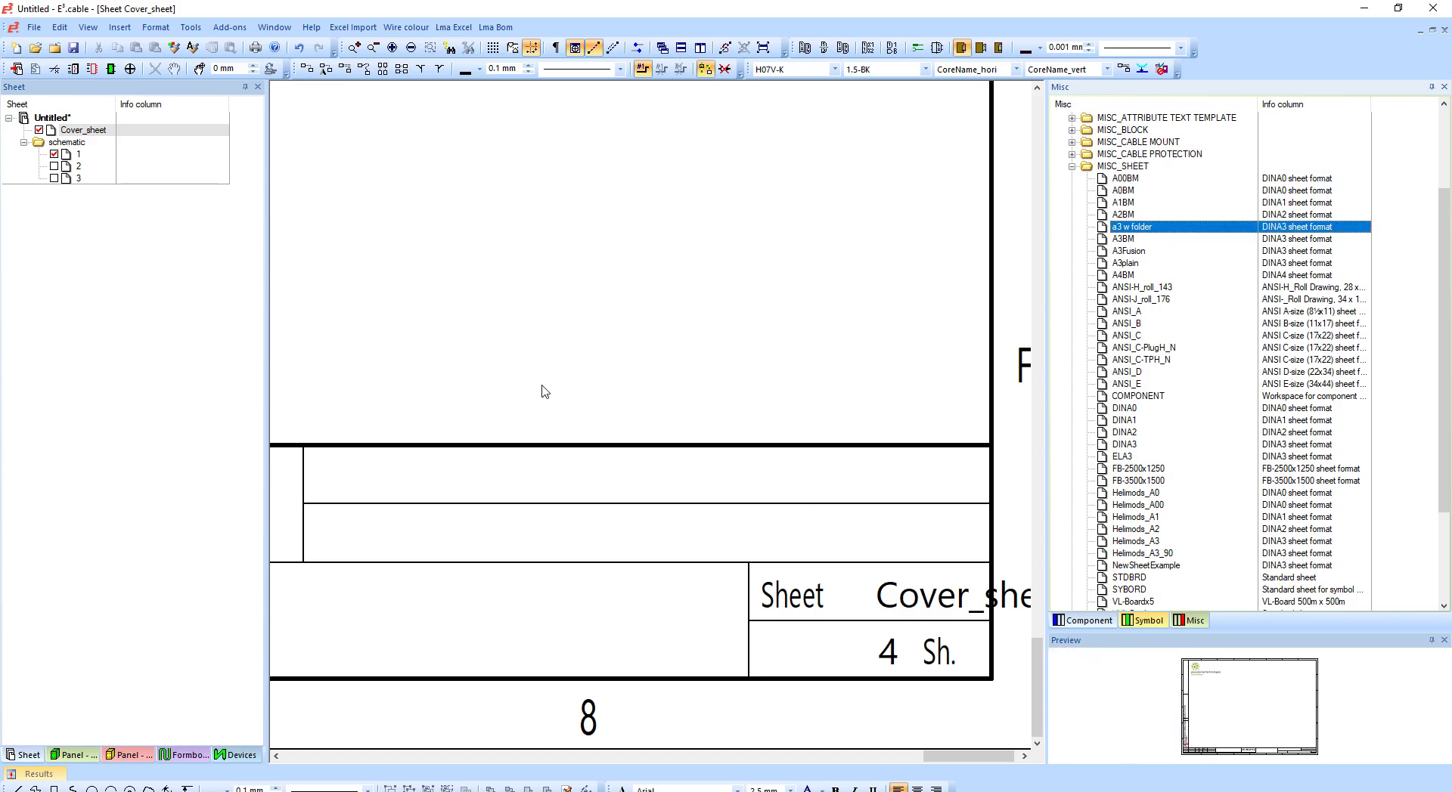
left_click(1126, 446)
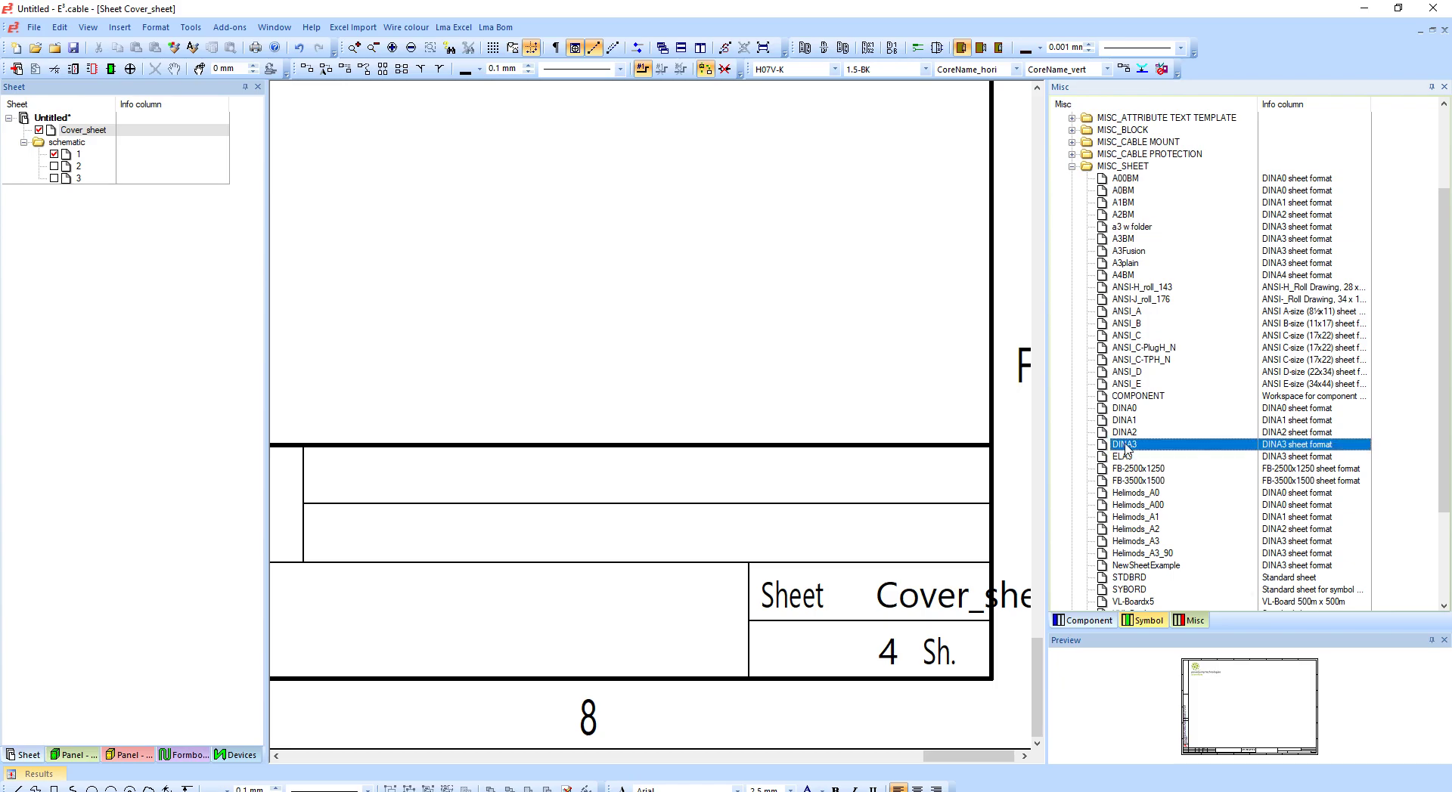
right_click(1127, 447)
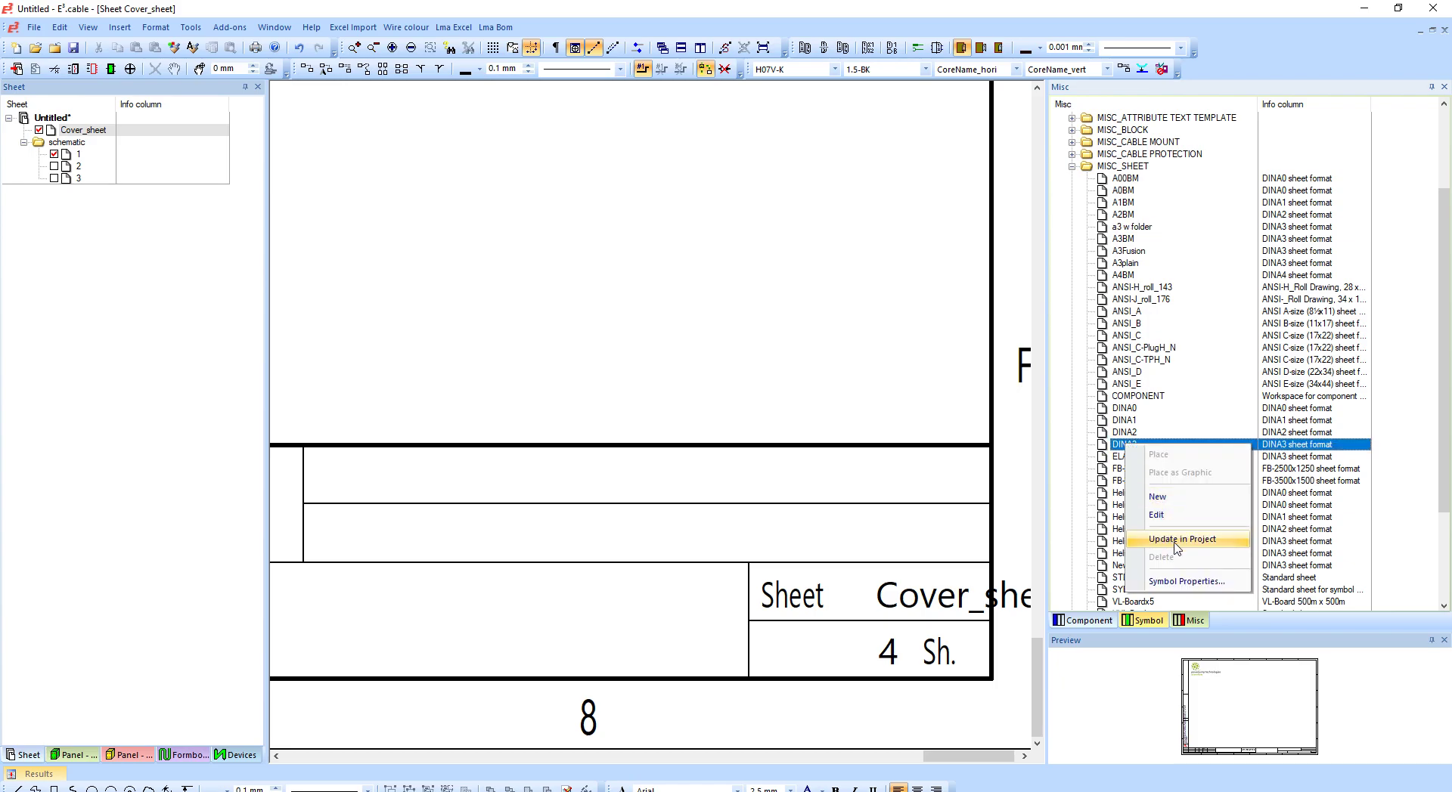
left_click(1169, 518)
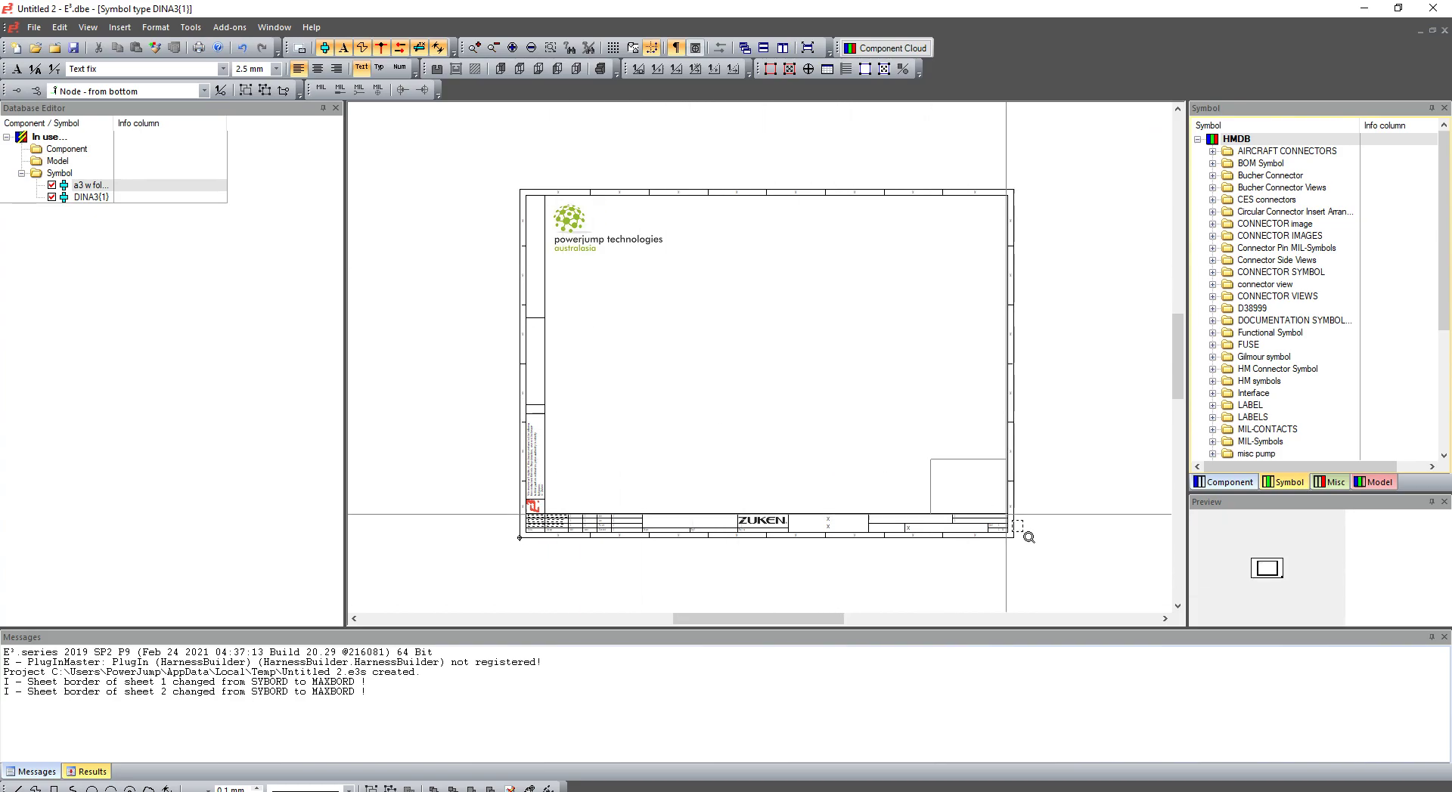
Step: Widen the sheet-name X text box in the DINA3 title block to both sides
scroll(1028, 533, "up", 5)
scroll(820, 515, "up", 2)
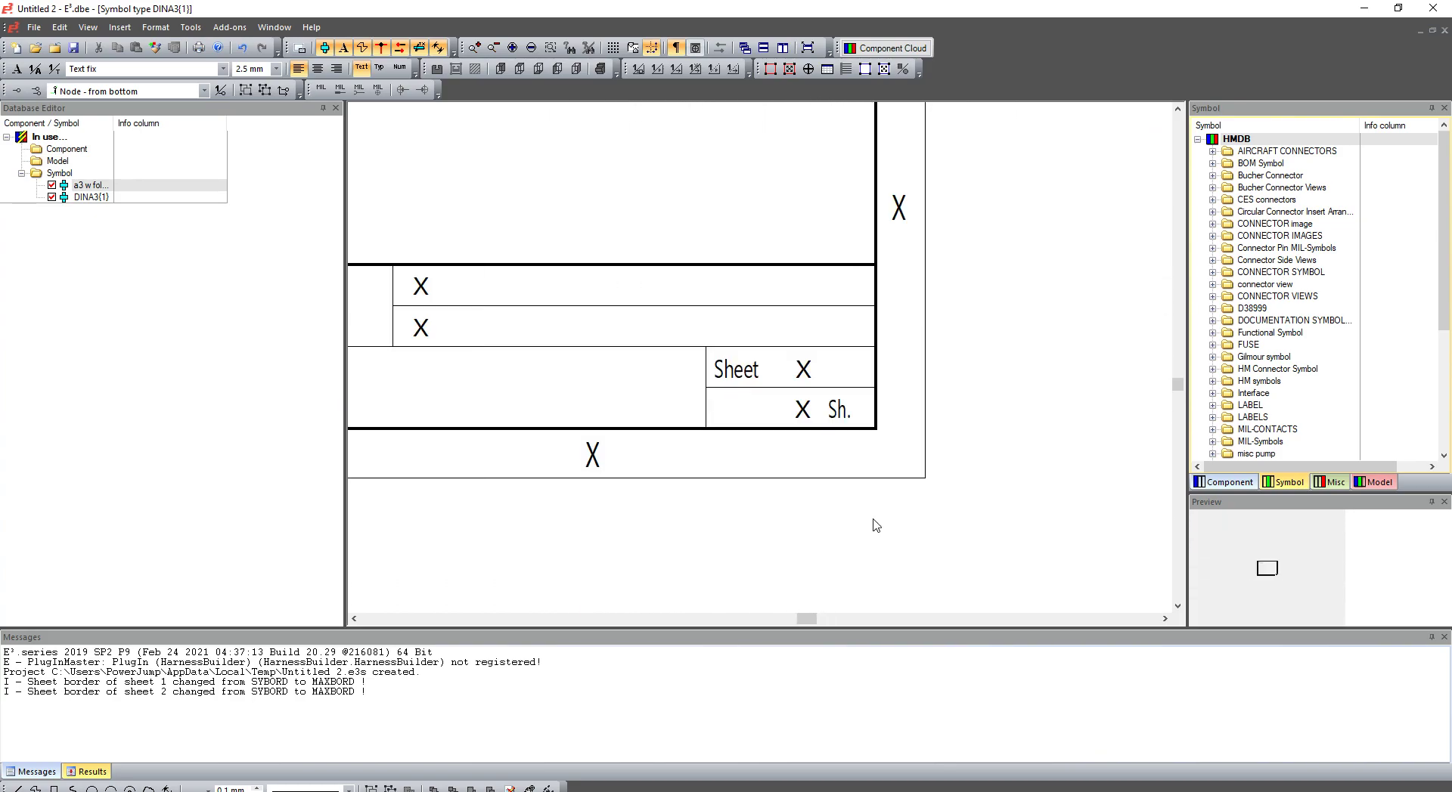
left_click(804, 371)
left_click_drag(809, 378, 756, 790)
mouse_move(786, 788)
left_click_drag(816, 669, 893, 442)
scroll(733, 421, "up", 2)
scroll(839, 420, "up", 3)
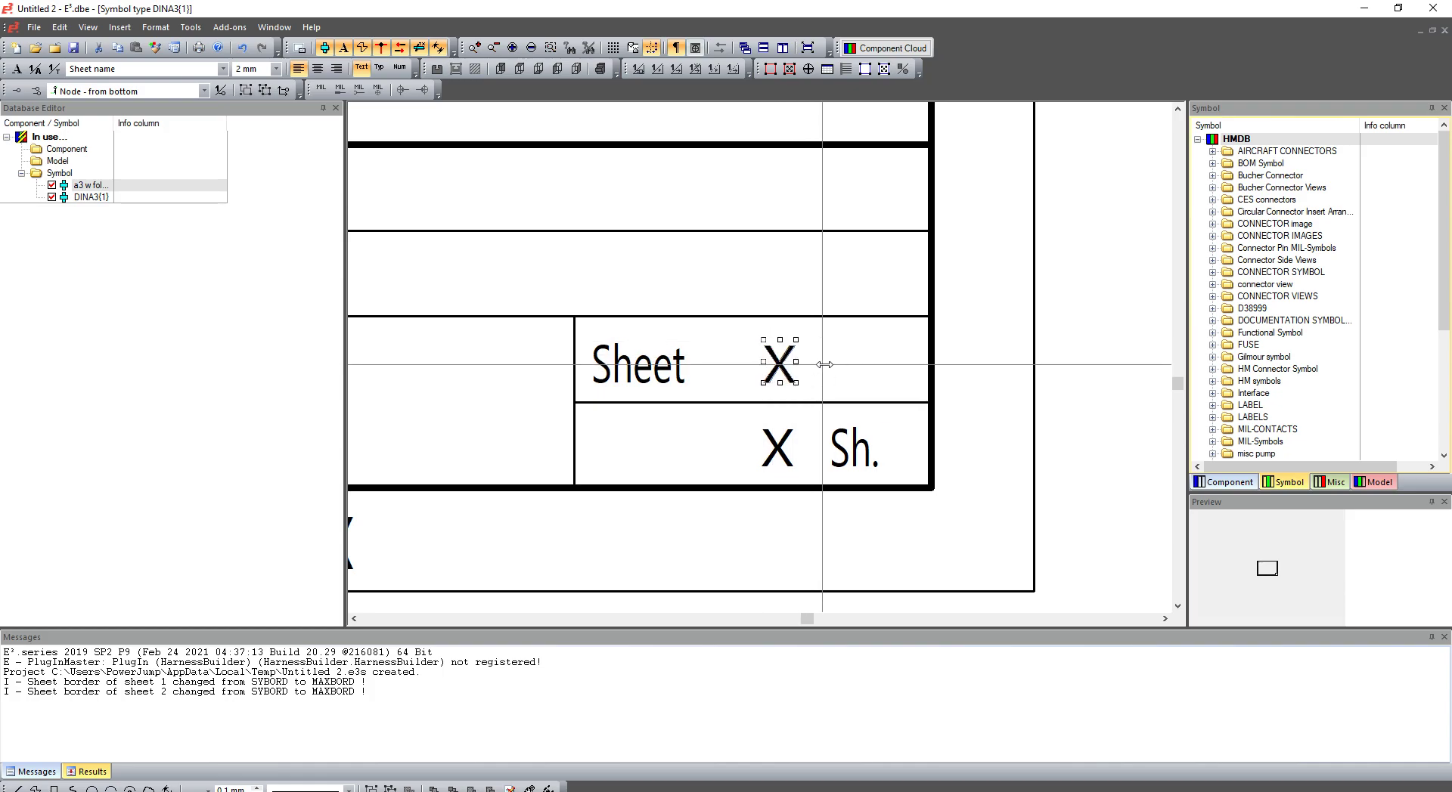
left_click_drag(823, 365, 916, 363)
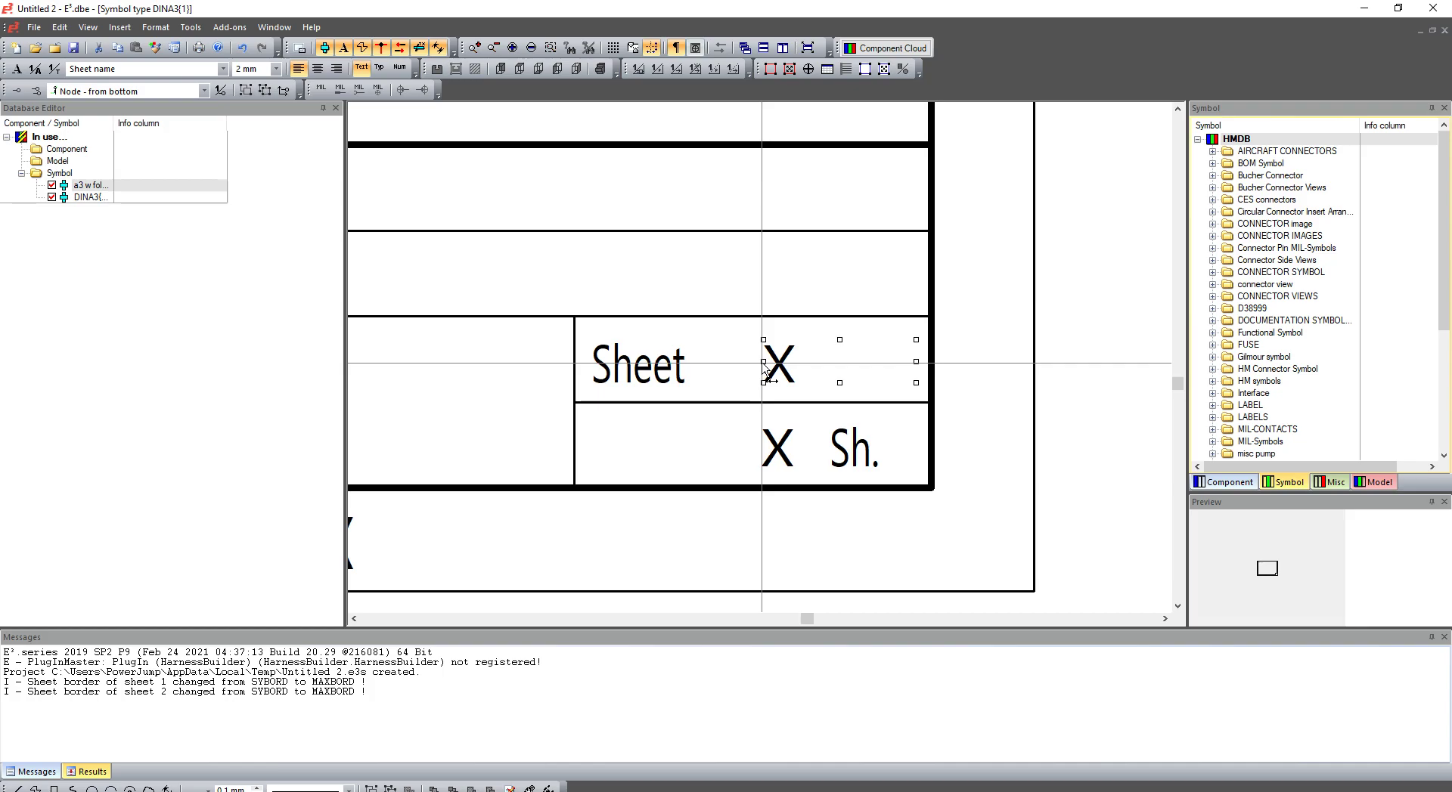
left_click_drag(763, 362, 713, 357)
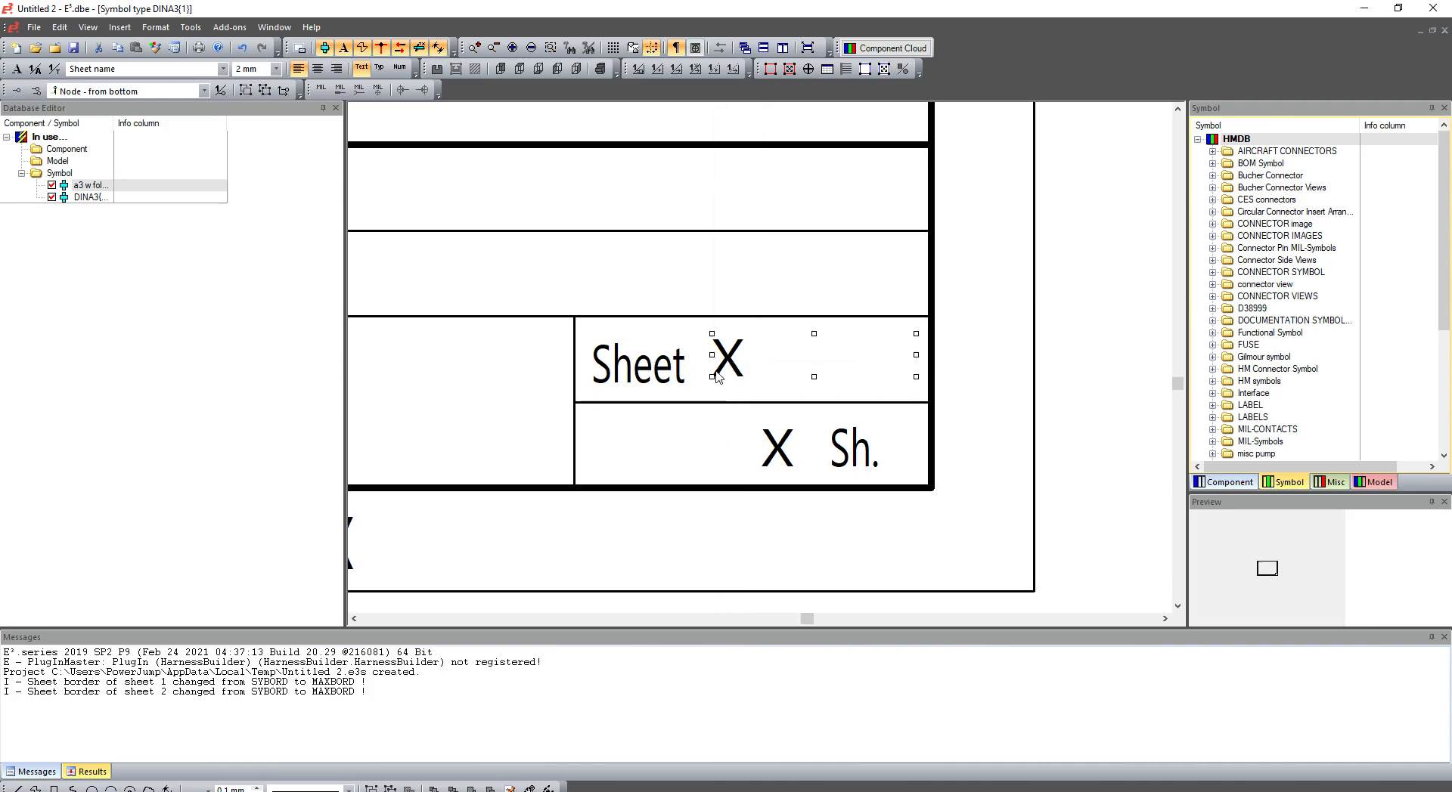
Step: Widen the sheet-count X text box to the left and right
left_click(767, 449)
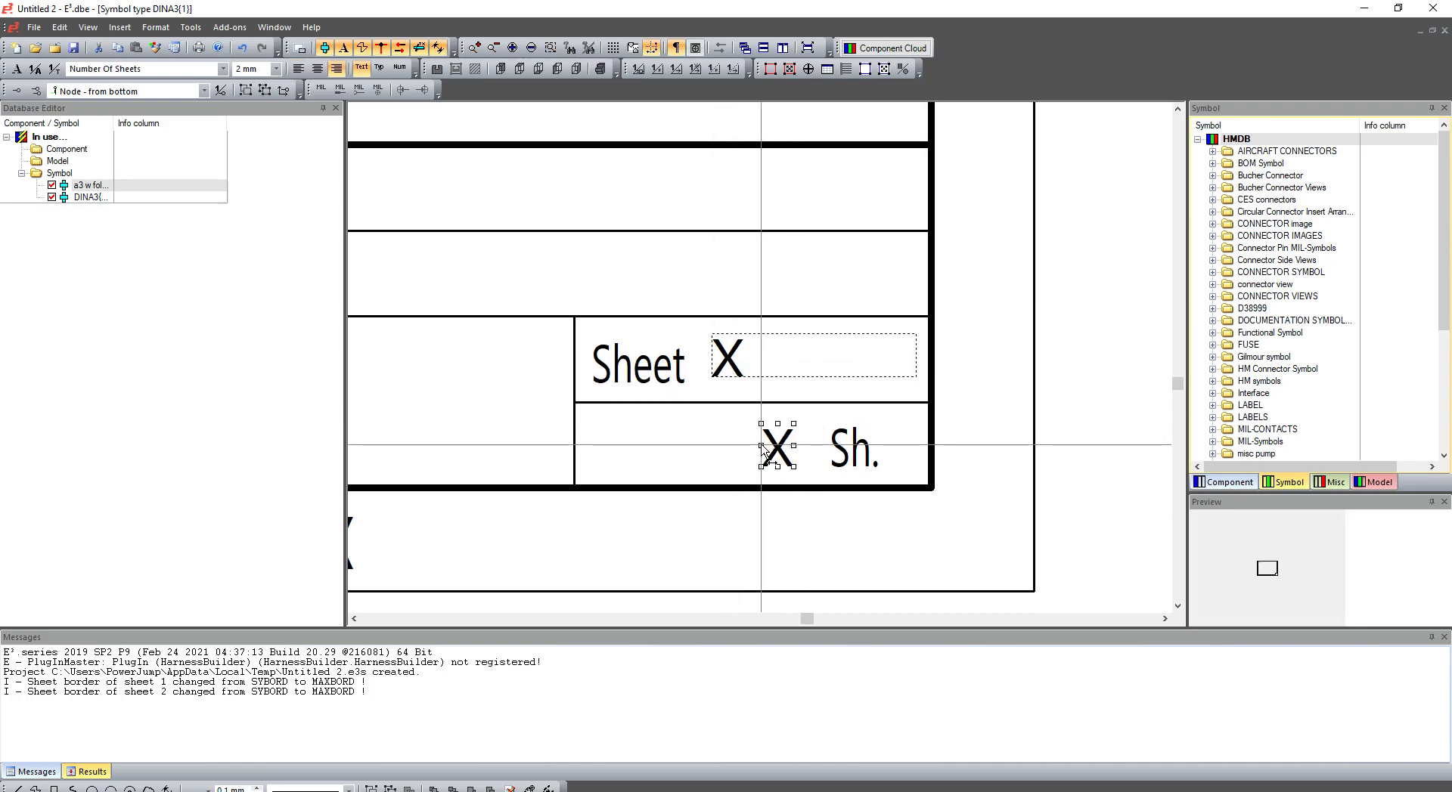
left_click_drag(762, 448, 596, 454)
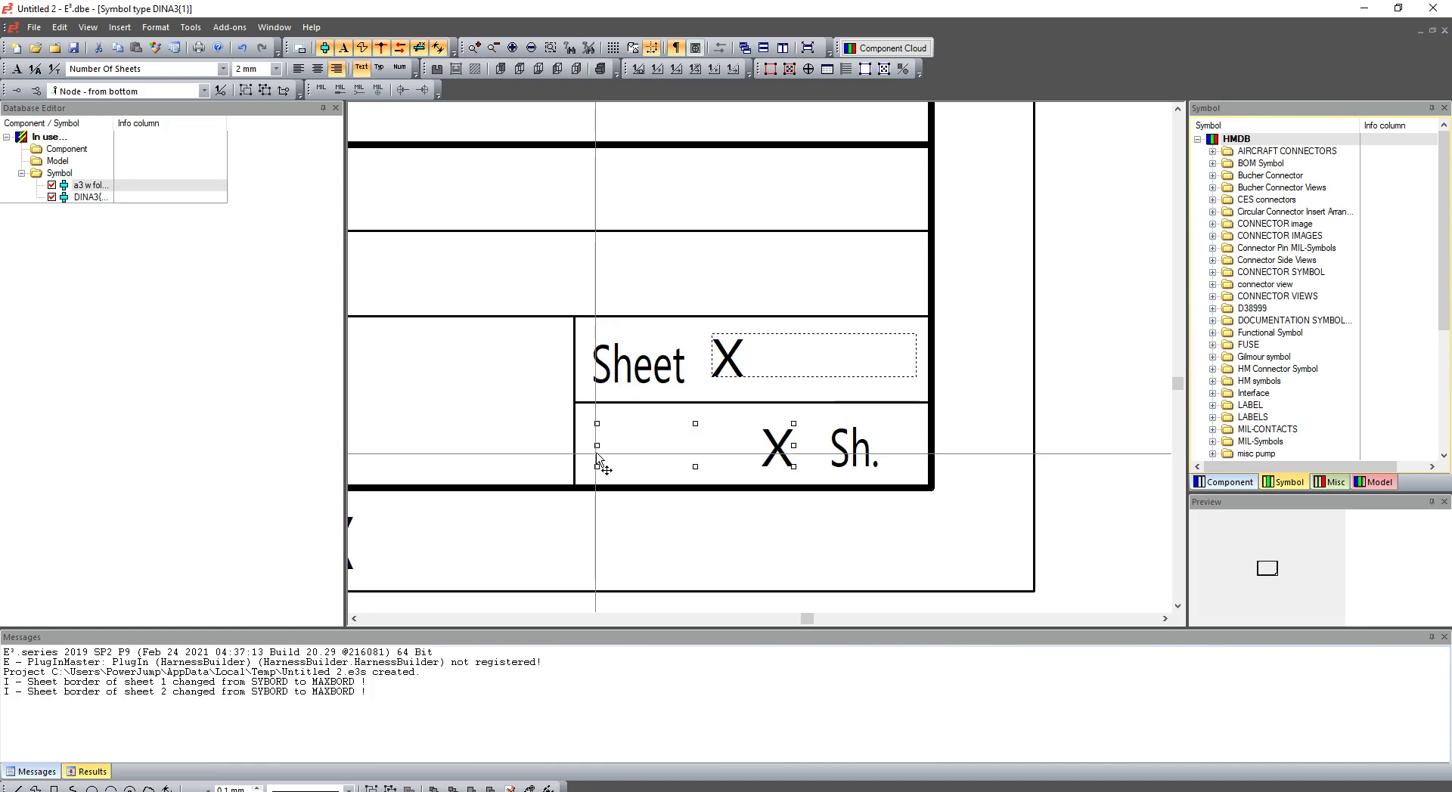
left_click_drag(793, 445, 820, 447)
scroll(726, 421, "down", 1)
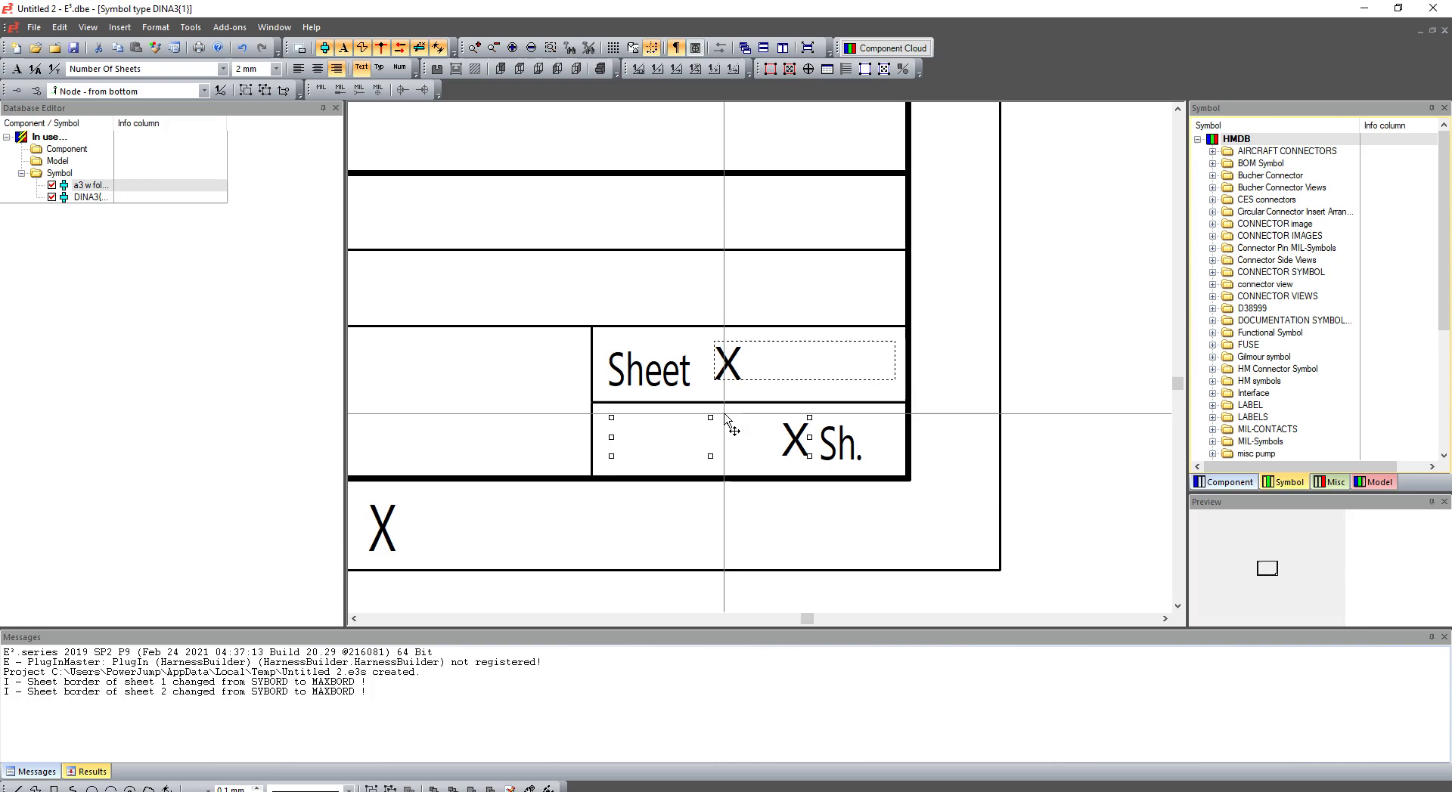
scroll(725, 421, "down", 3)
scroll(724, 401, "left", 4)
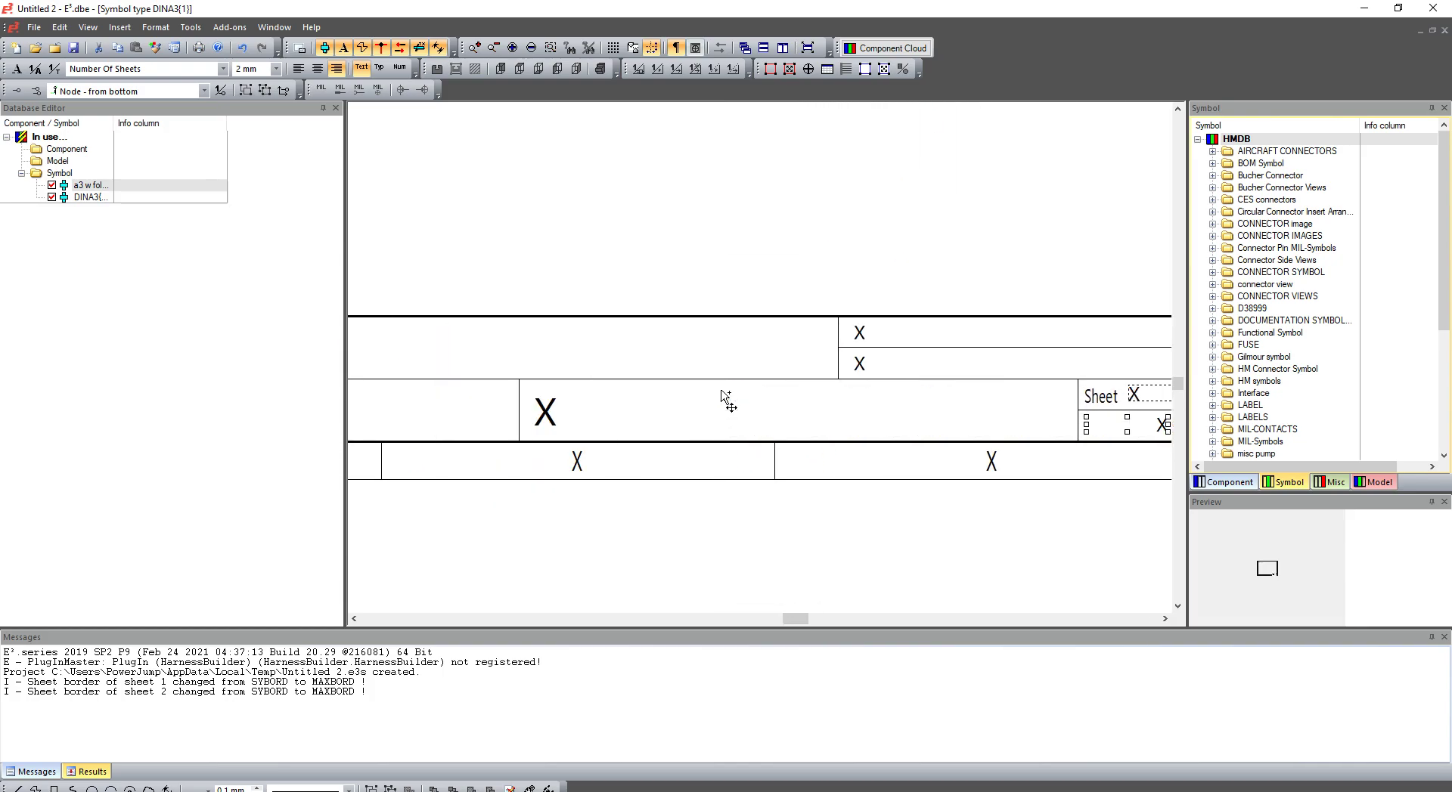
scroll(665, 385, "right", 4)
scroll(664, 393, "left", 5)
scroll(790, 366, "down", 1)
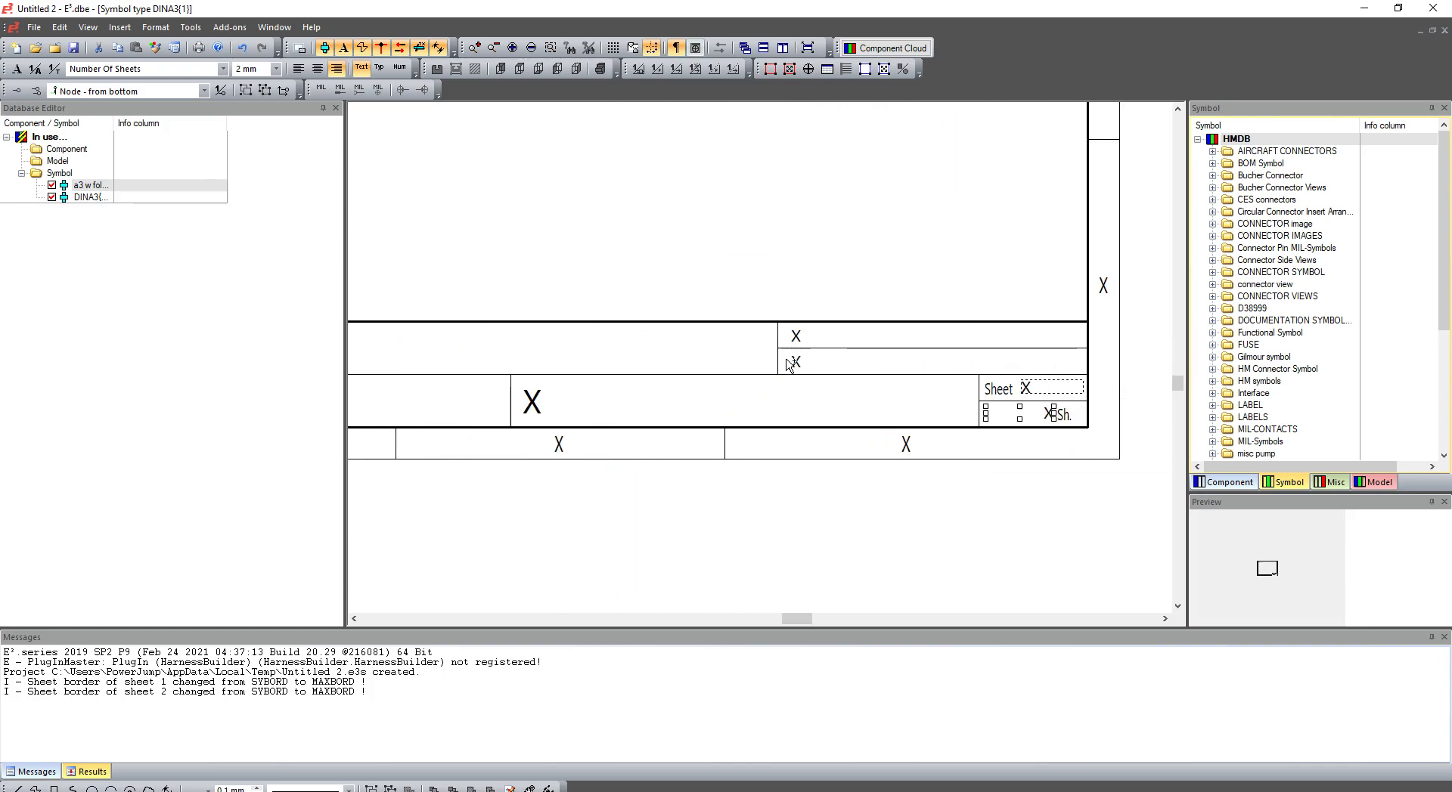
scroll(789, 366, "right", 5)
Step: Save the edited DINA3 format to the database and return to E3.cable
right_click(557, 271)
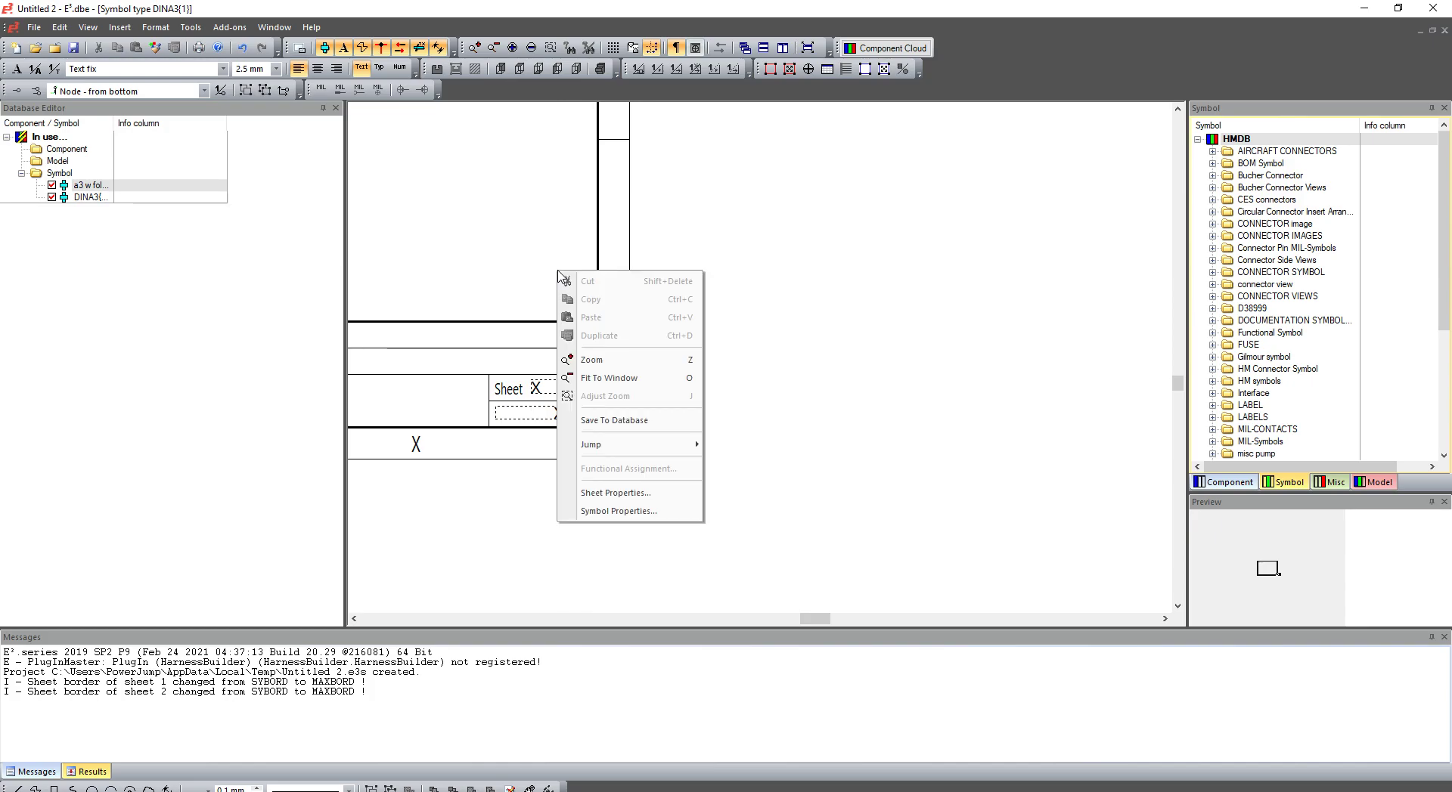
left_click(660, 422)
left_click(753, 448)
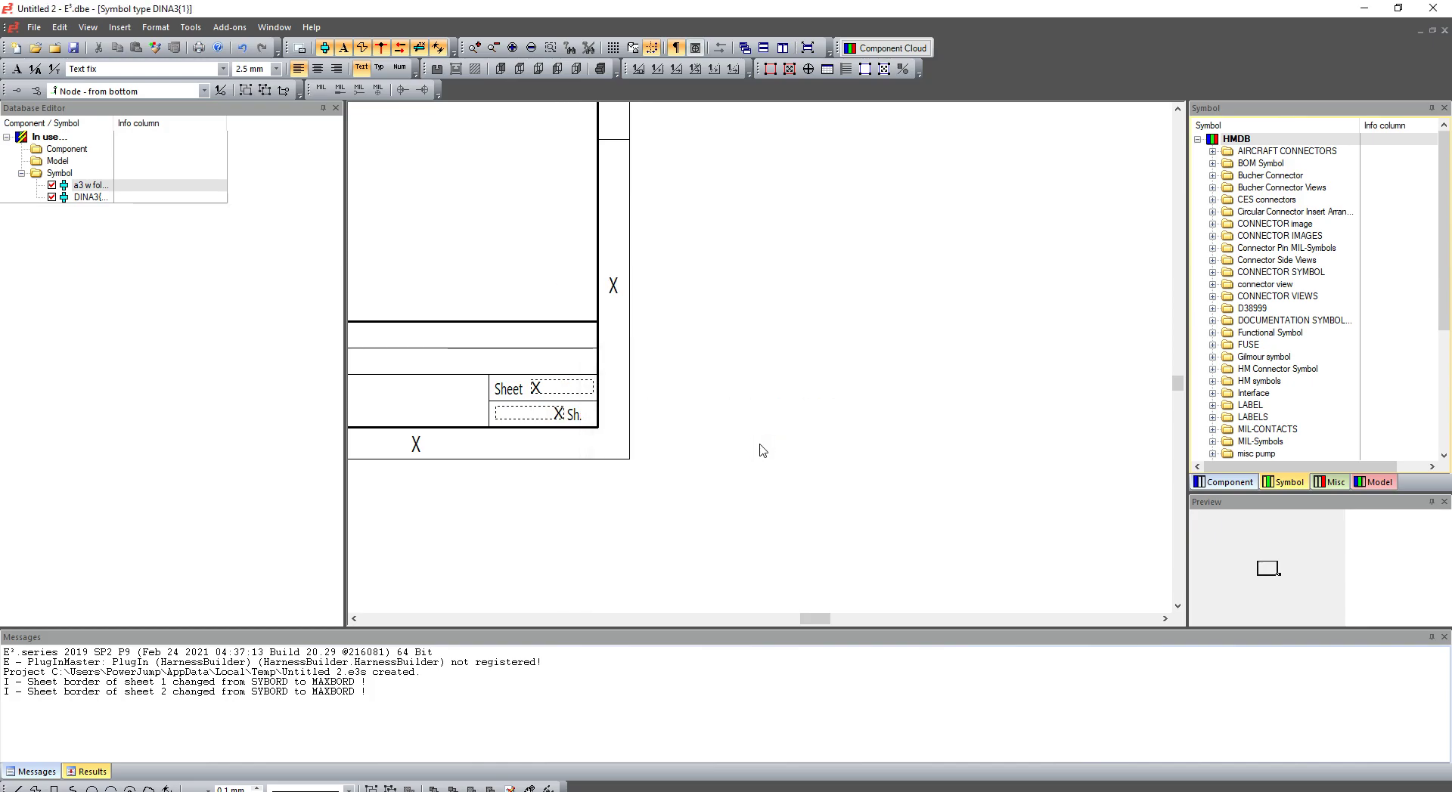
left_click(685, 790)
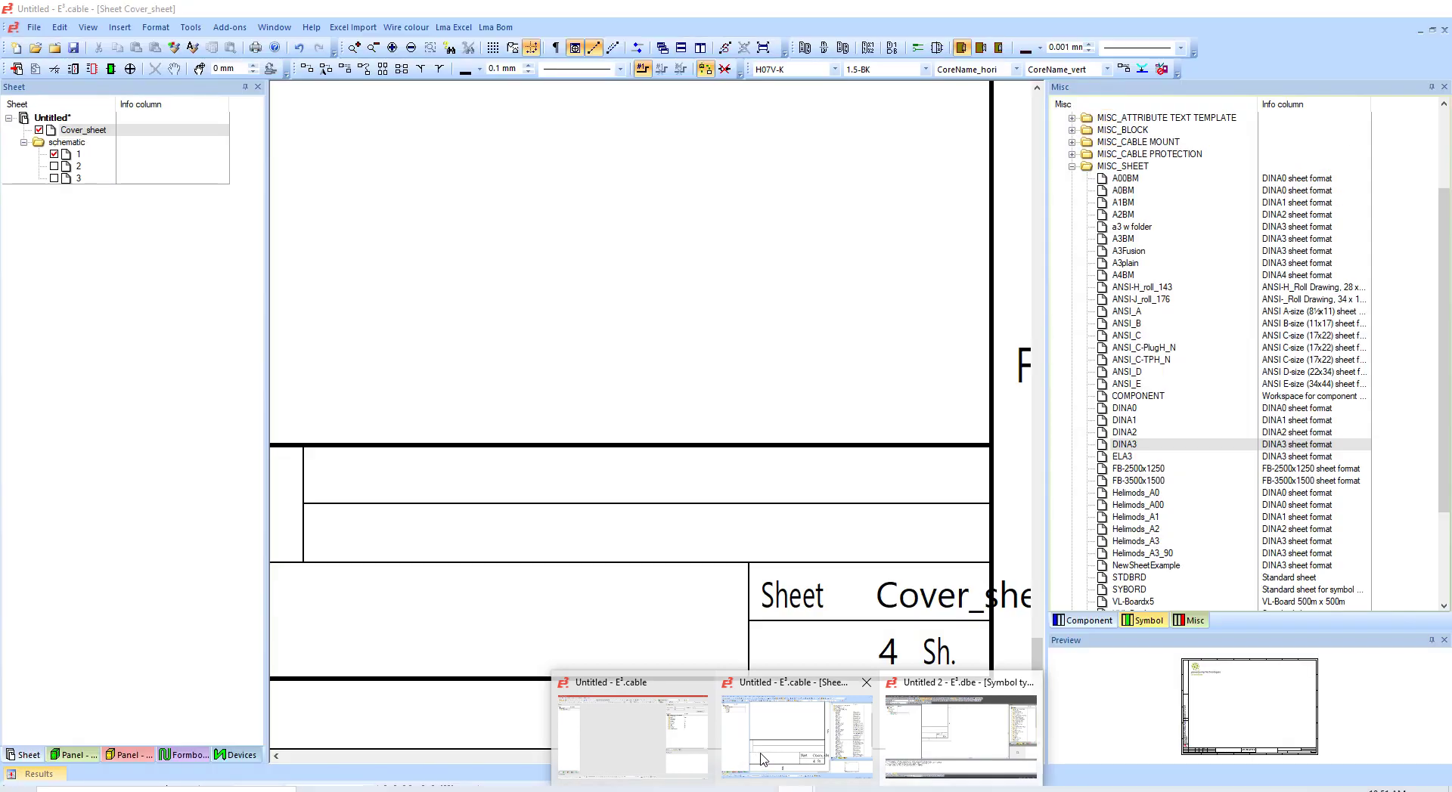
left_click(761, 759)
Step: Update the project with the revised DINA3 format and check the Cover_sheet title-block text
right_click(1143, 446)
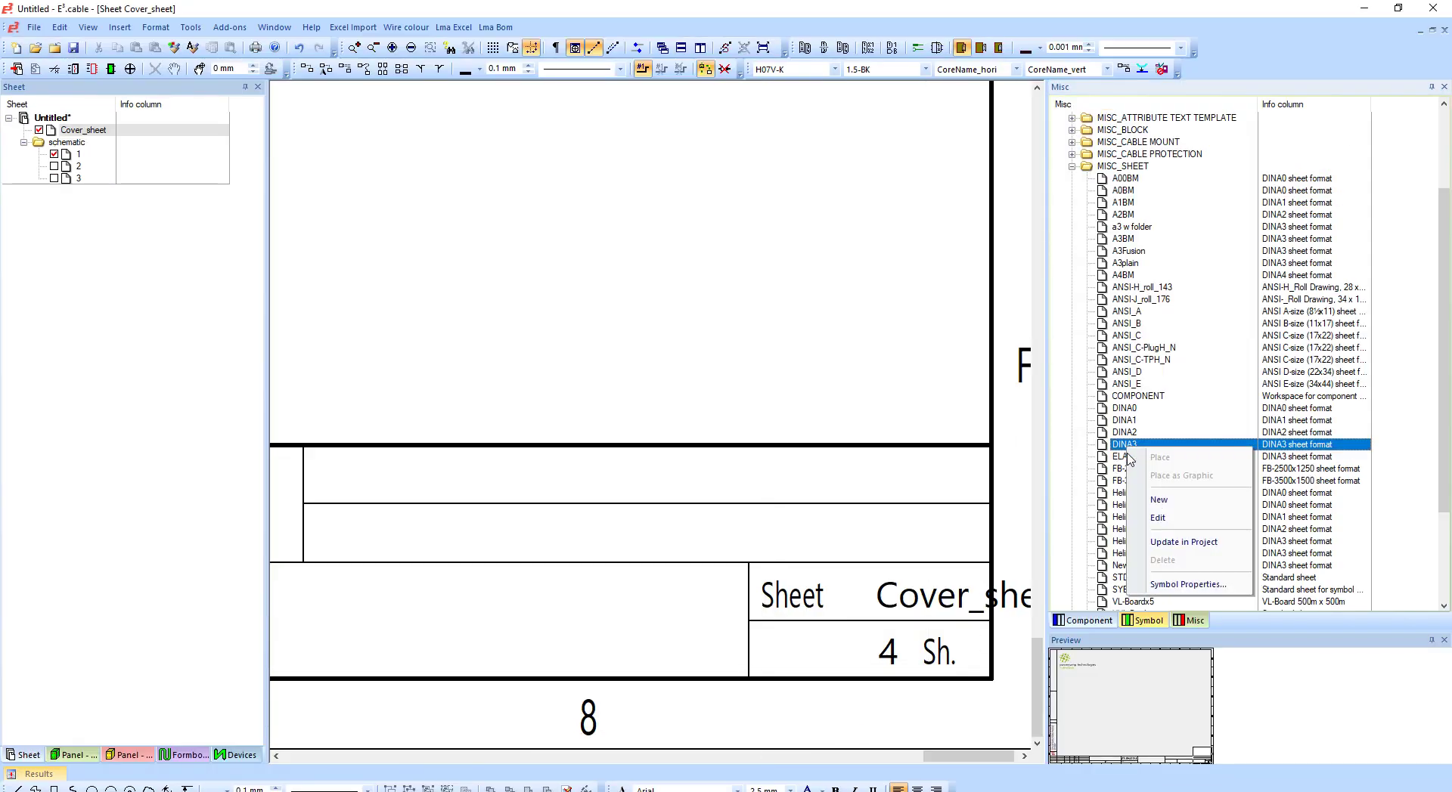
left_click(1174, 543)
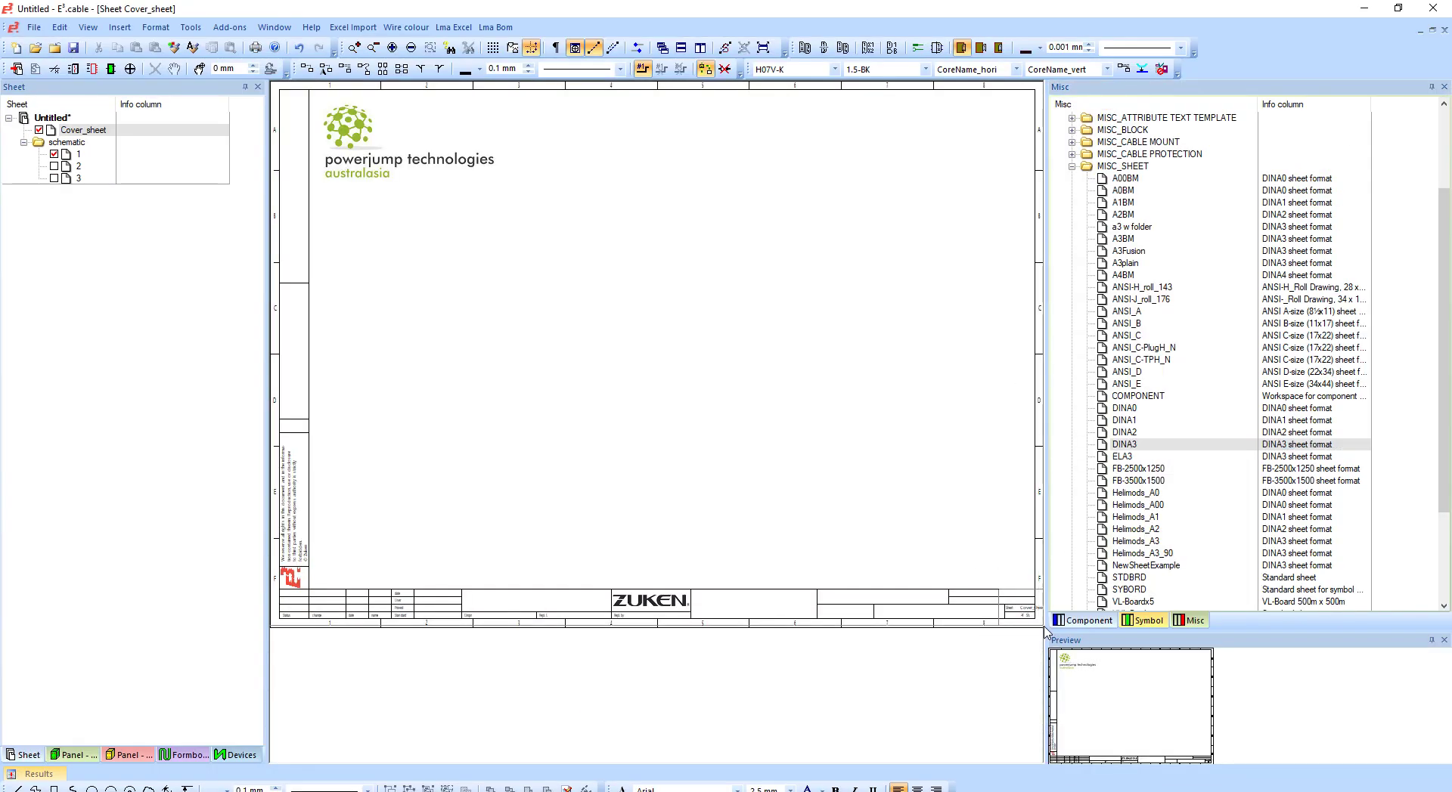
scroll(1008, 593, "up", 5)
left_click(831, 446)
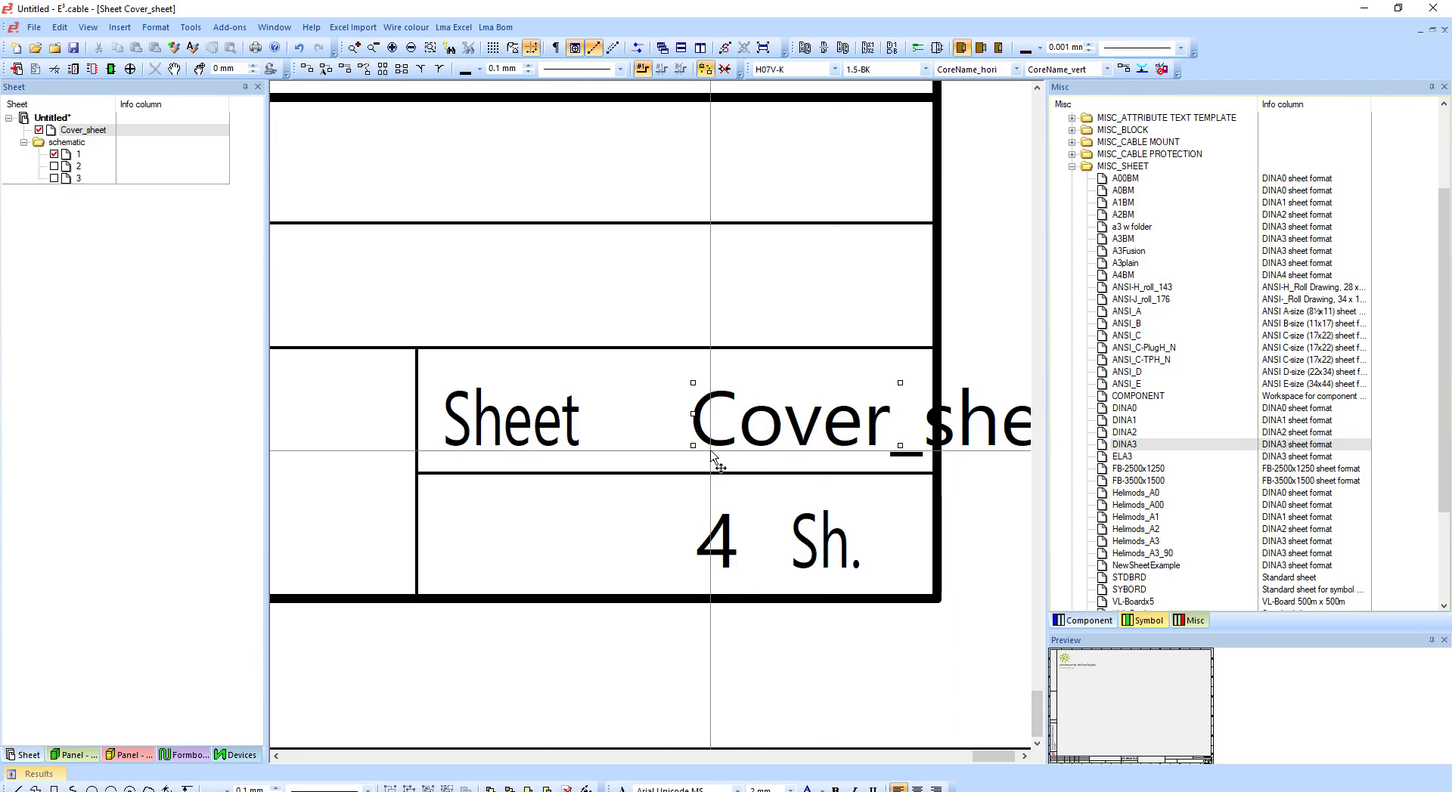
left_click(671, 509)
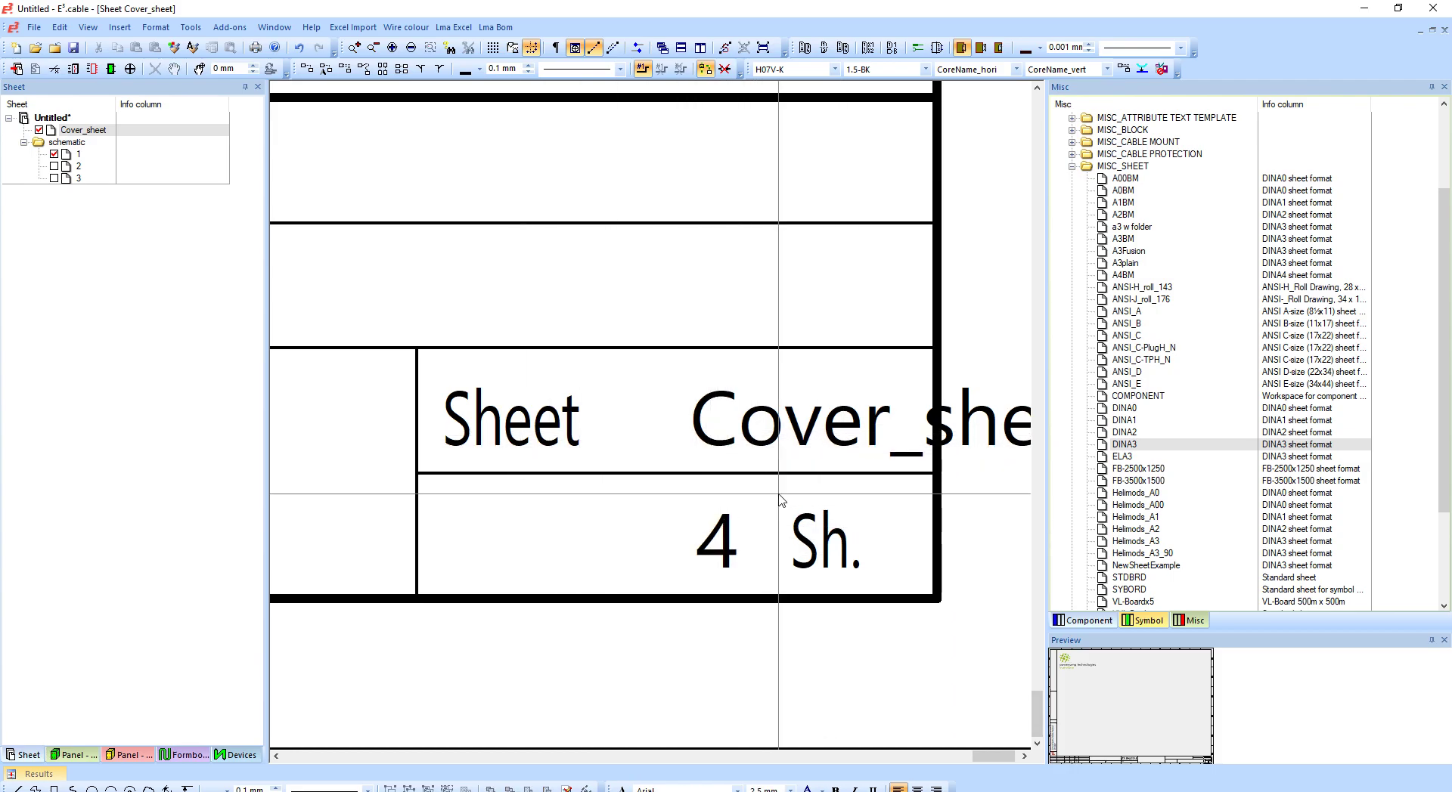
left_click_drag(718, 546, 693, 603)
key("ctrl+z")
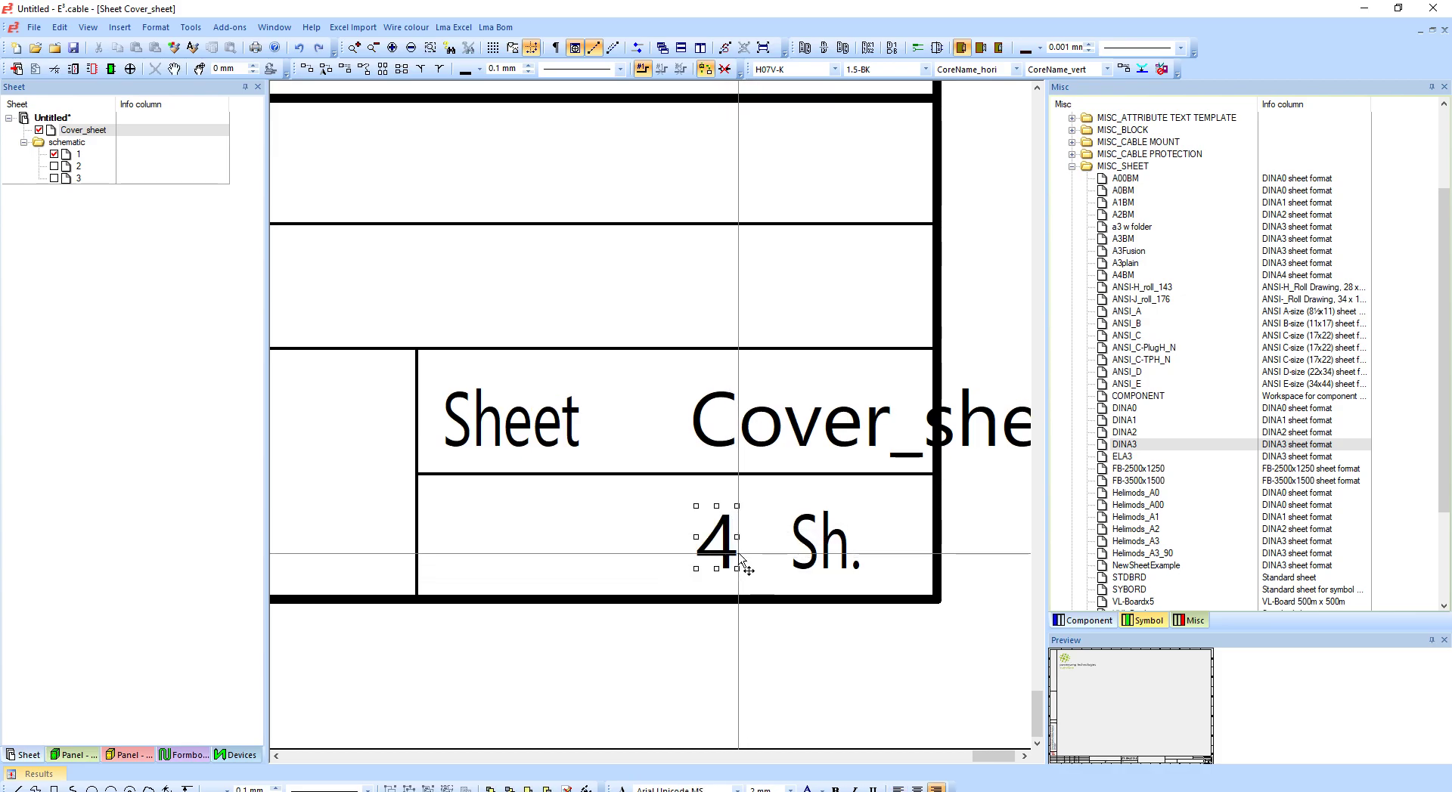
left_click(593, 334)
Step: Uncheck keeping text visibility and other text parameters for Symbols in Update in Project settings
key("alt+t")
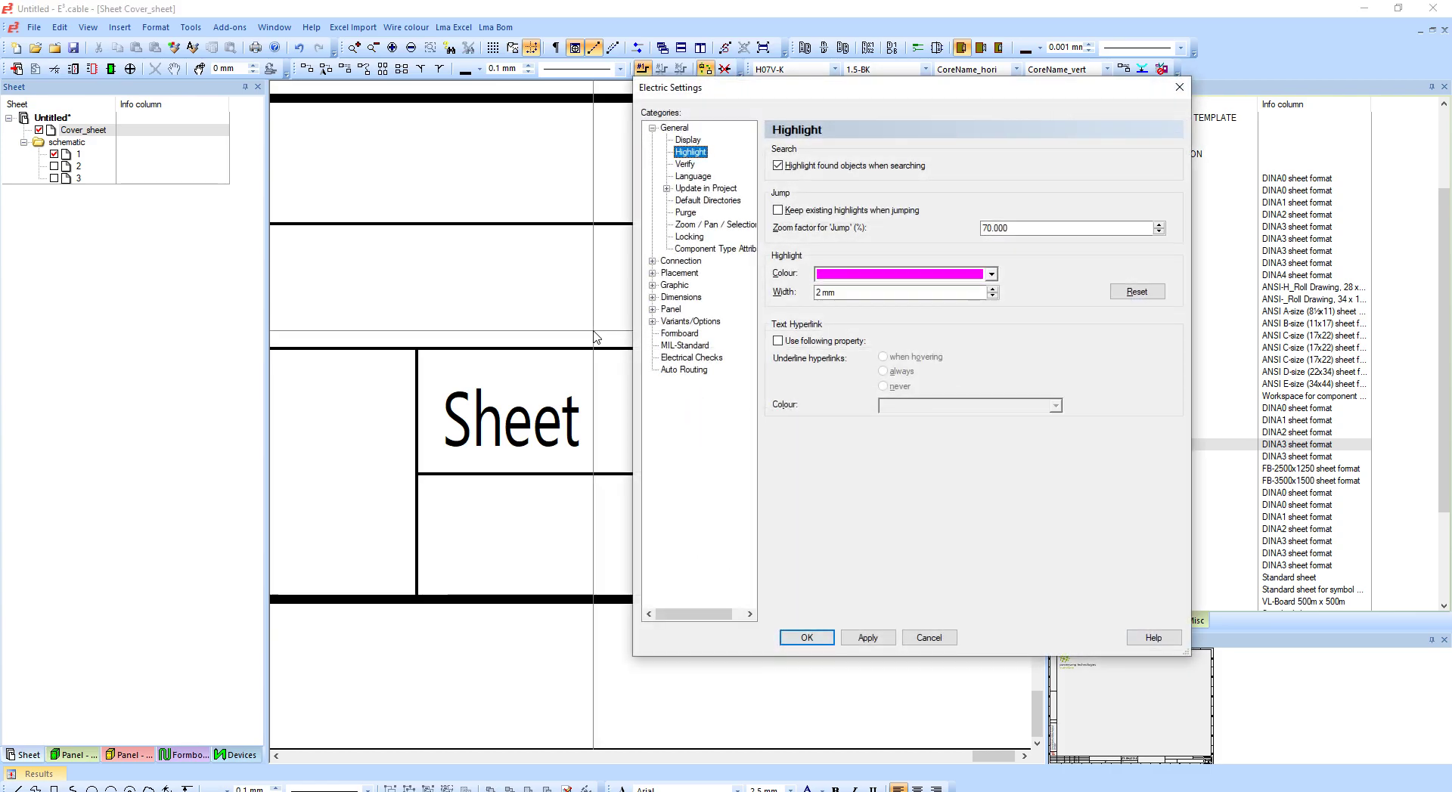
left_click(704, 189)
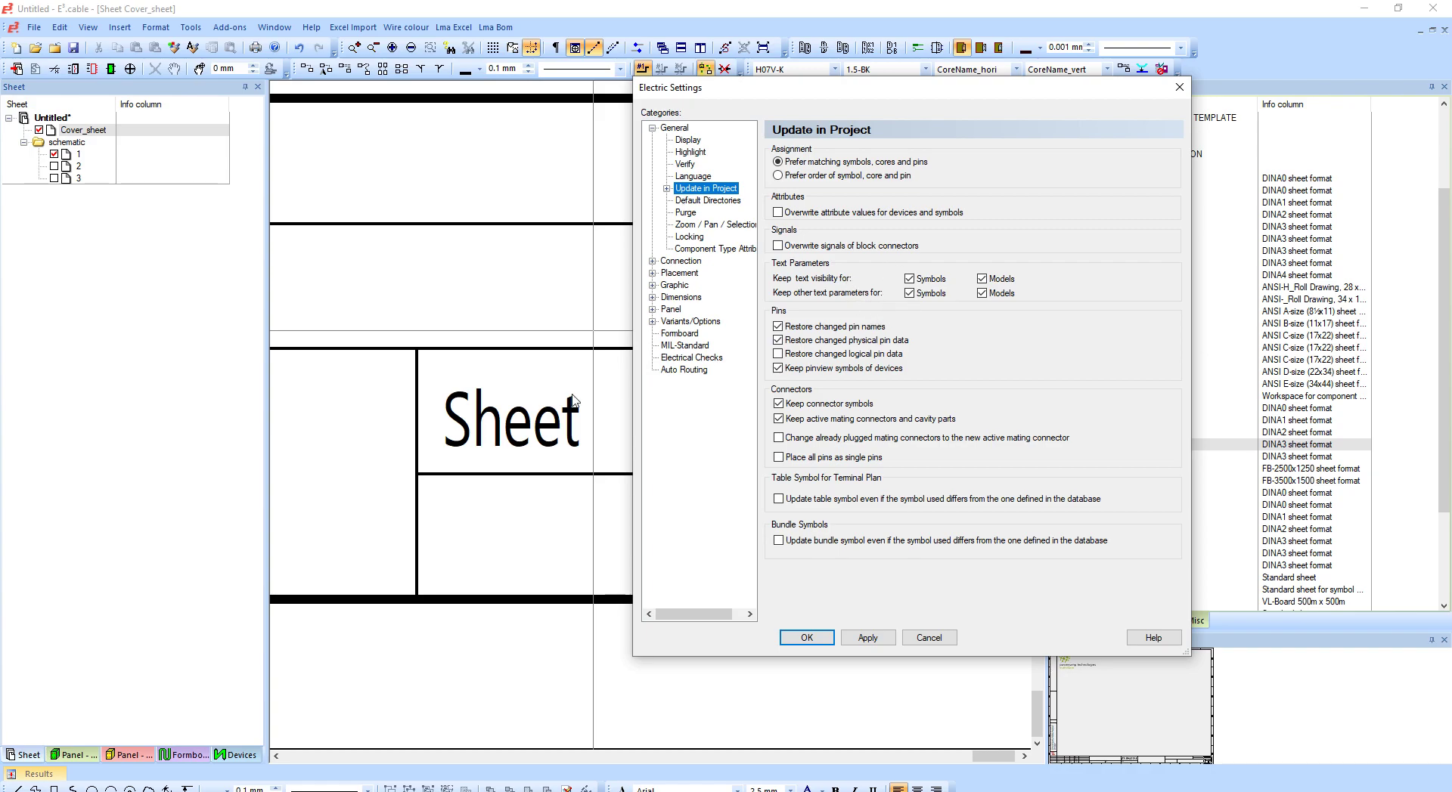
left_click_drag(832, 93, 964, 83)
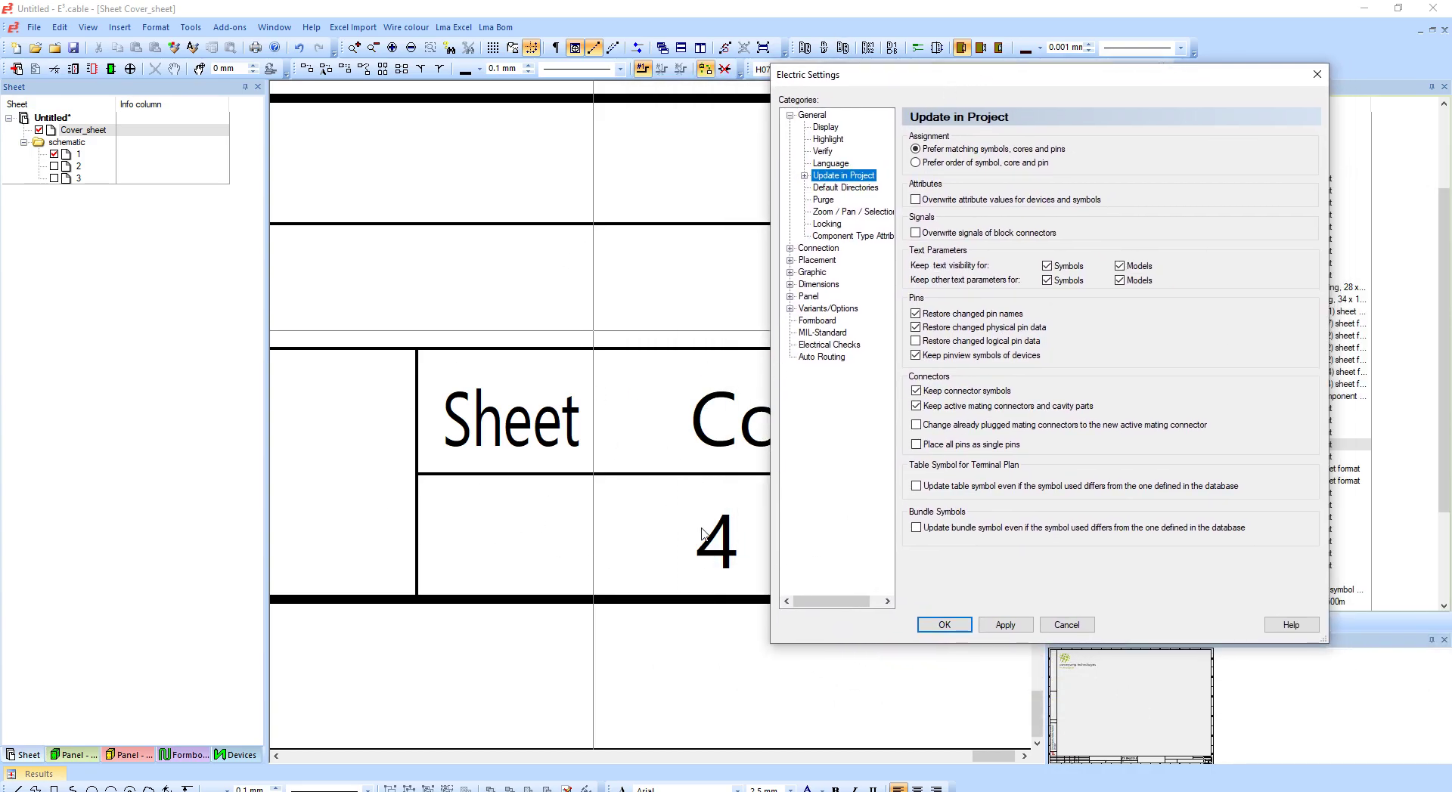
left_click(1047, 266)
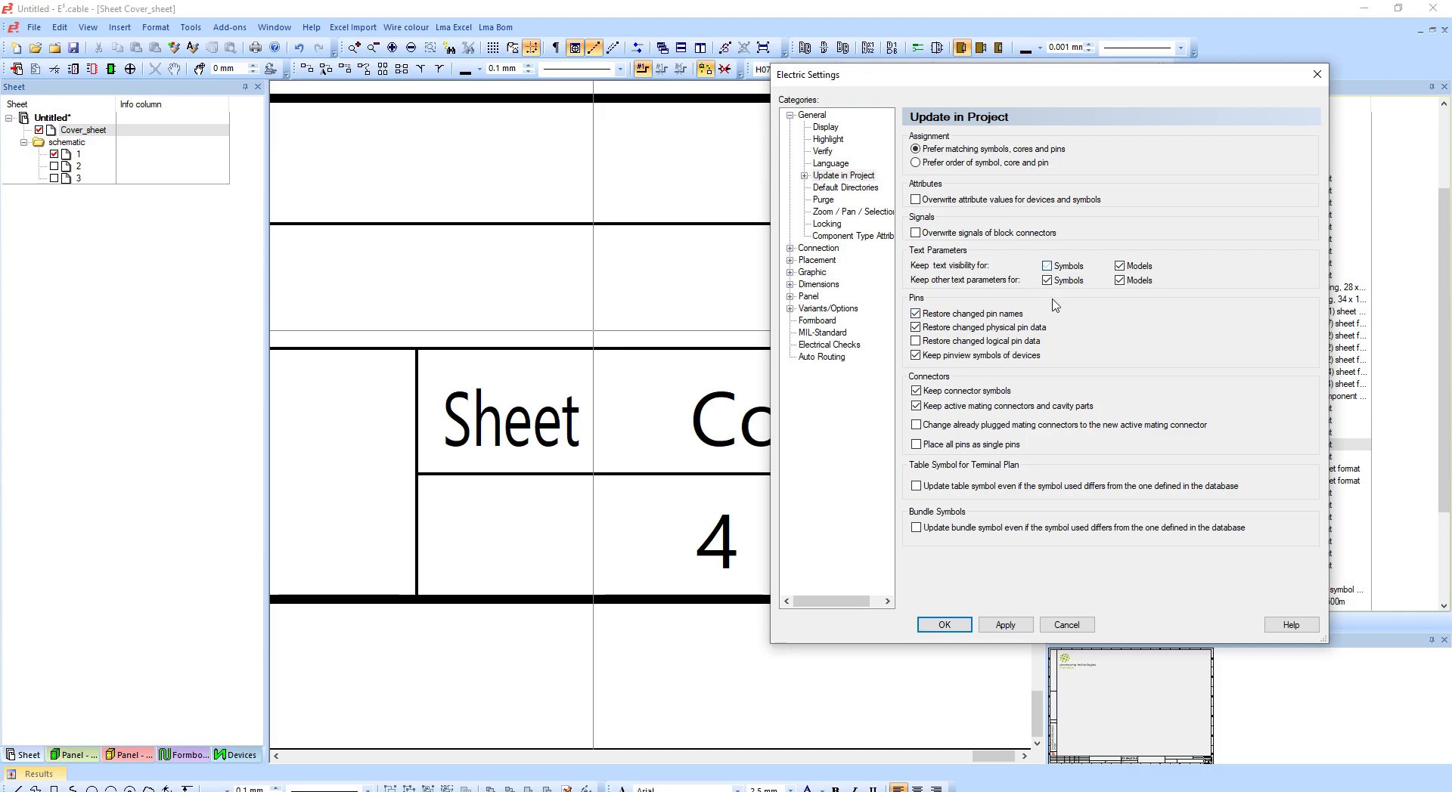
left_click(1047, 280)
left_click(945, 624)
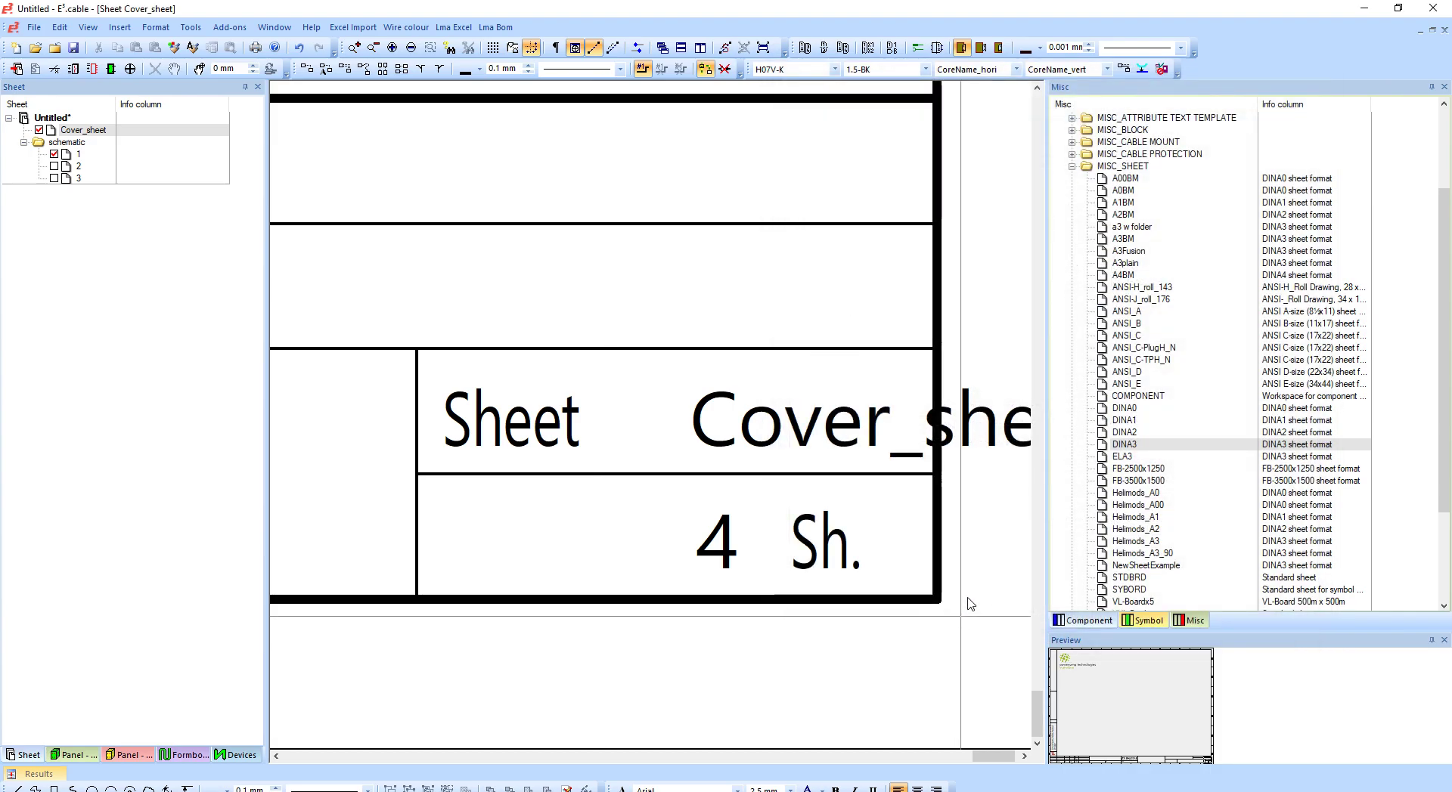
Step: Update the project again with the DINA3 sheet format
right_click(1130, 444)
left_click(1184, 540)
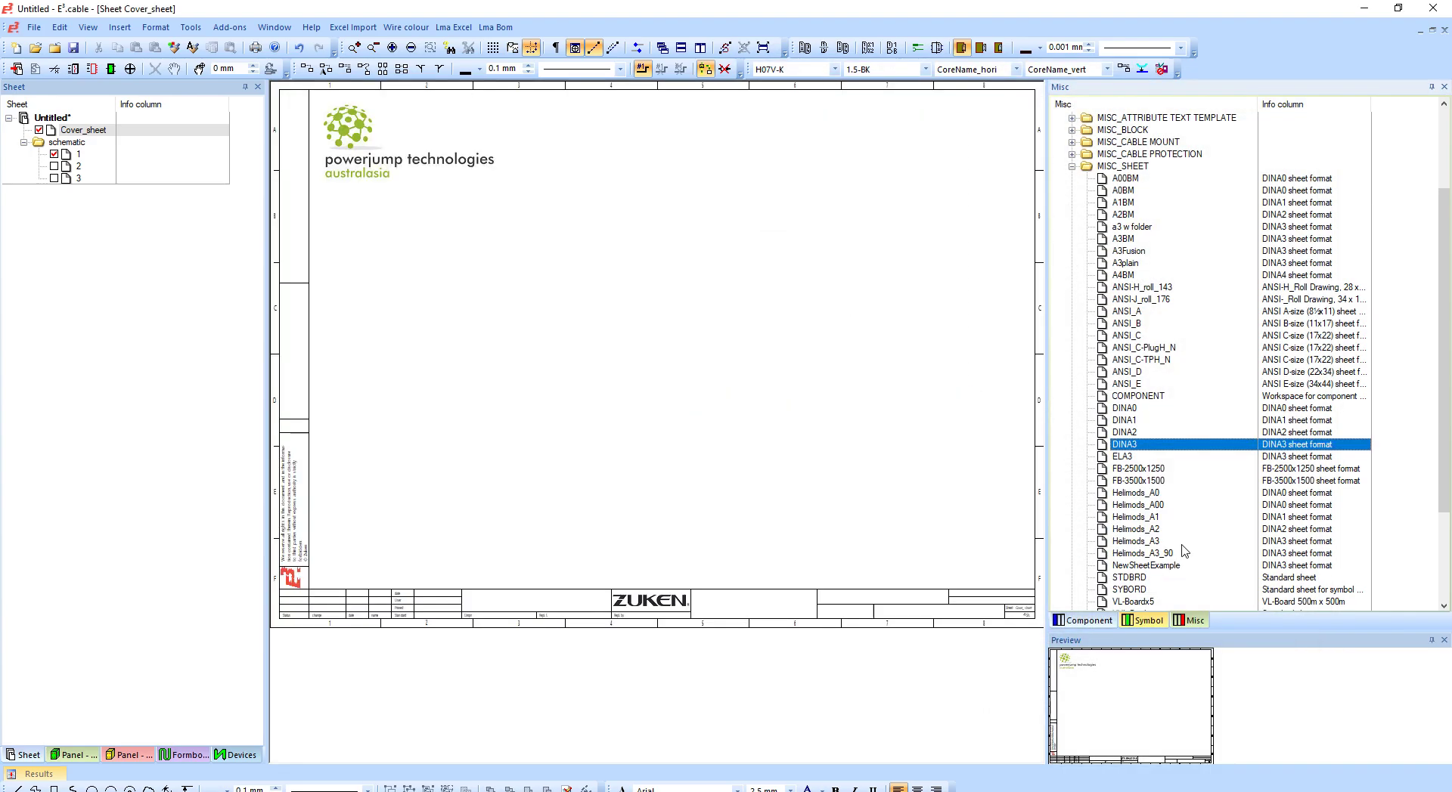
scroll(932, 565, "up", 3)
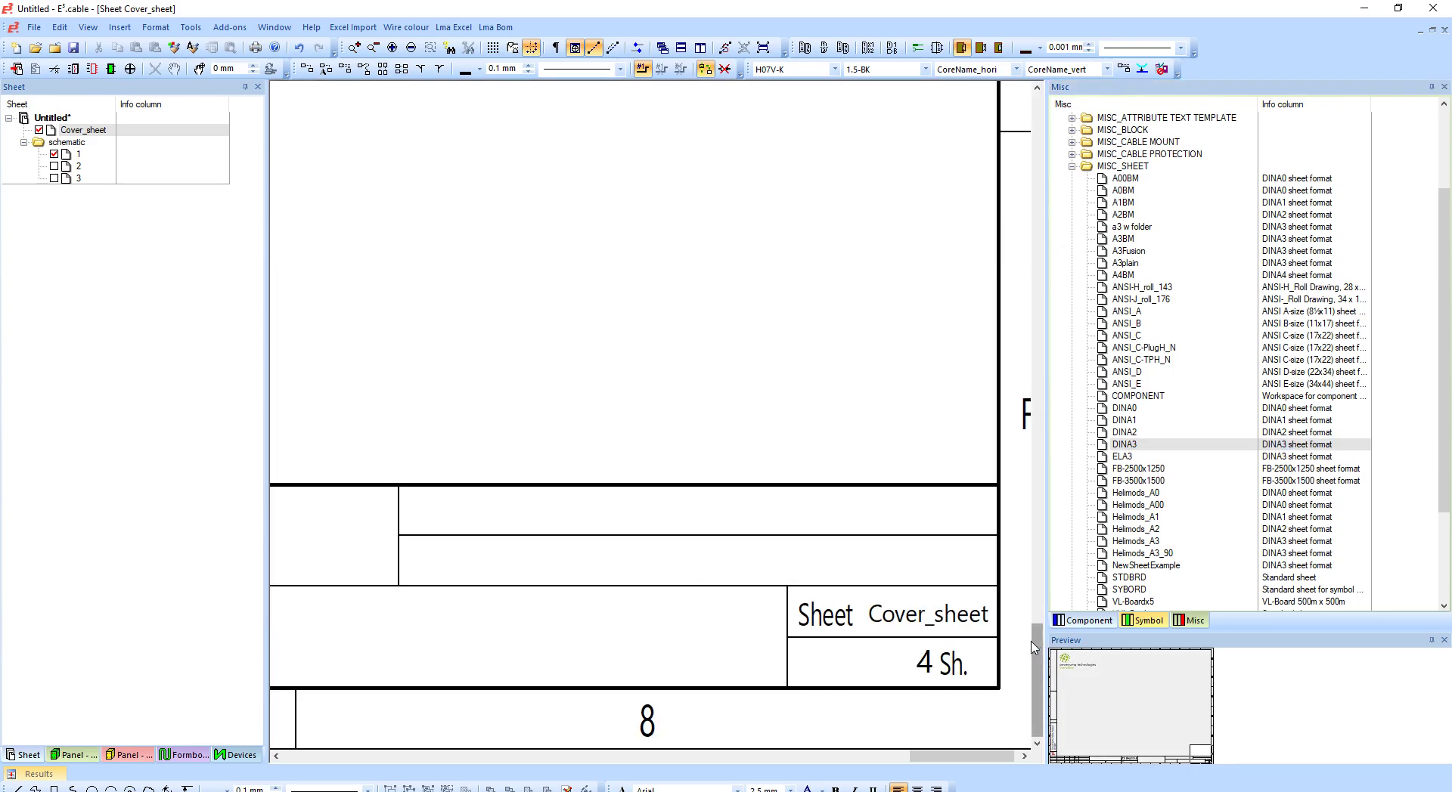
scroll(896, 669, "up", 2)
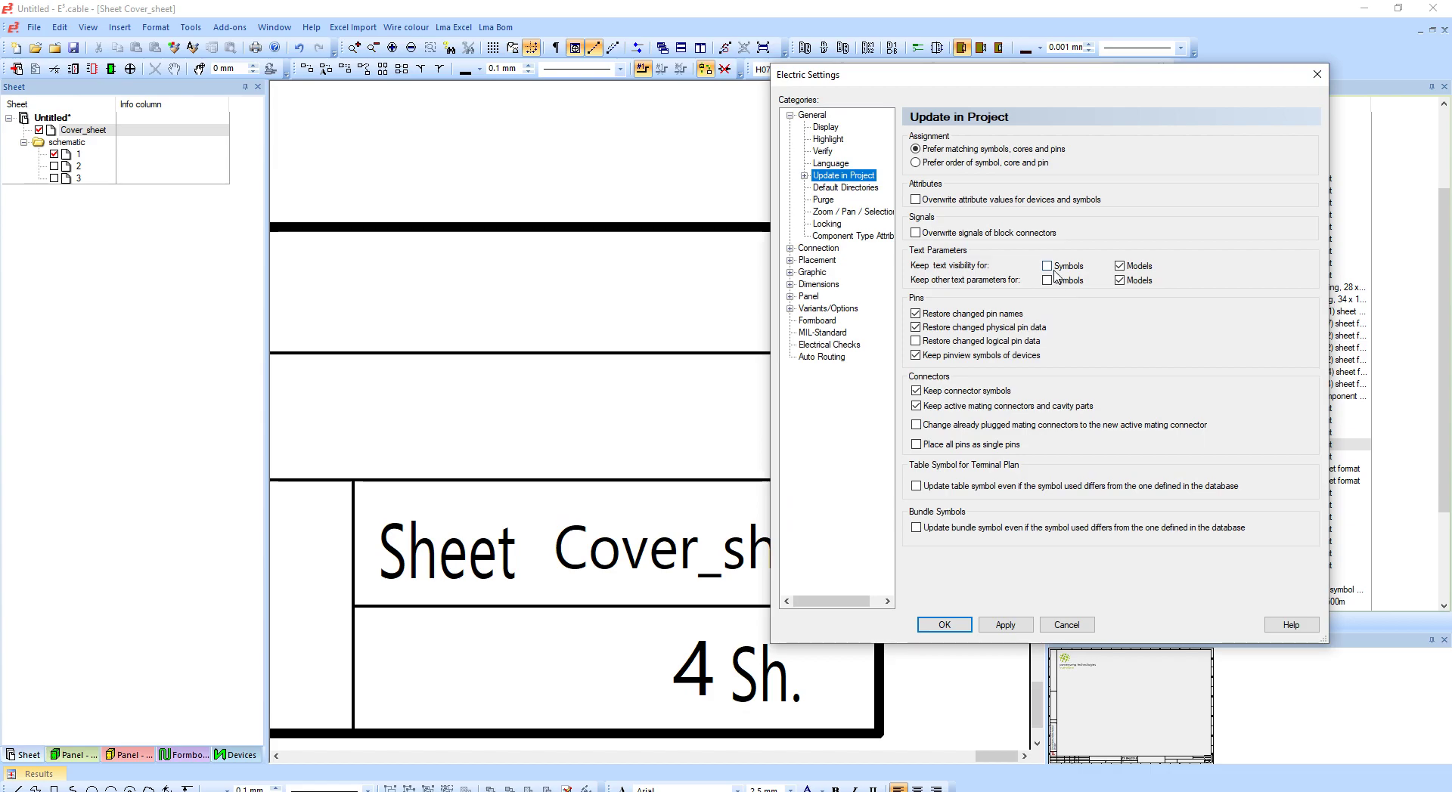
Step: Re-check both Symbols text options, then turn off and apply 'Resize text to fit text box'
left_click(1046, 266)
left_click(1047, 281)
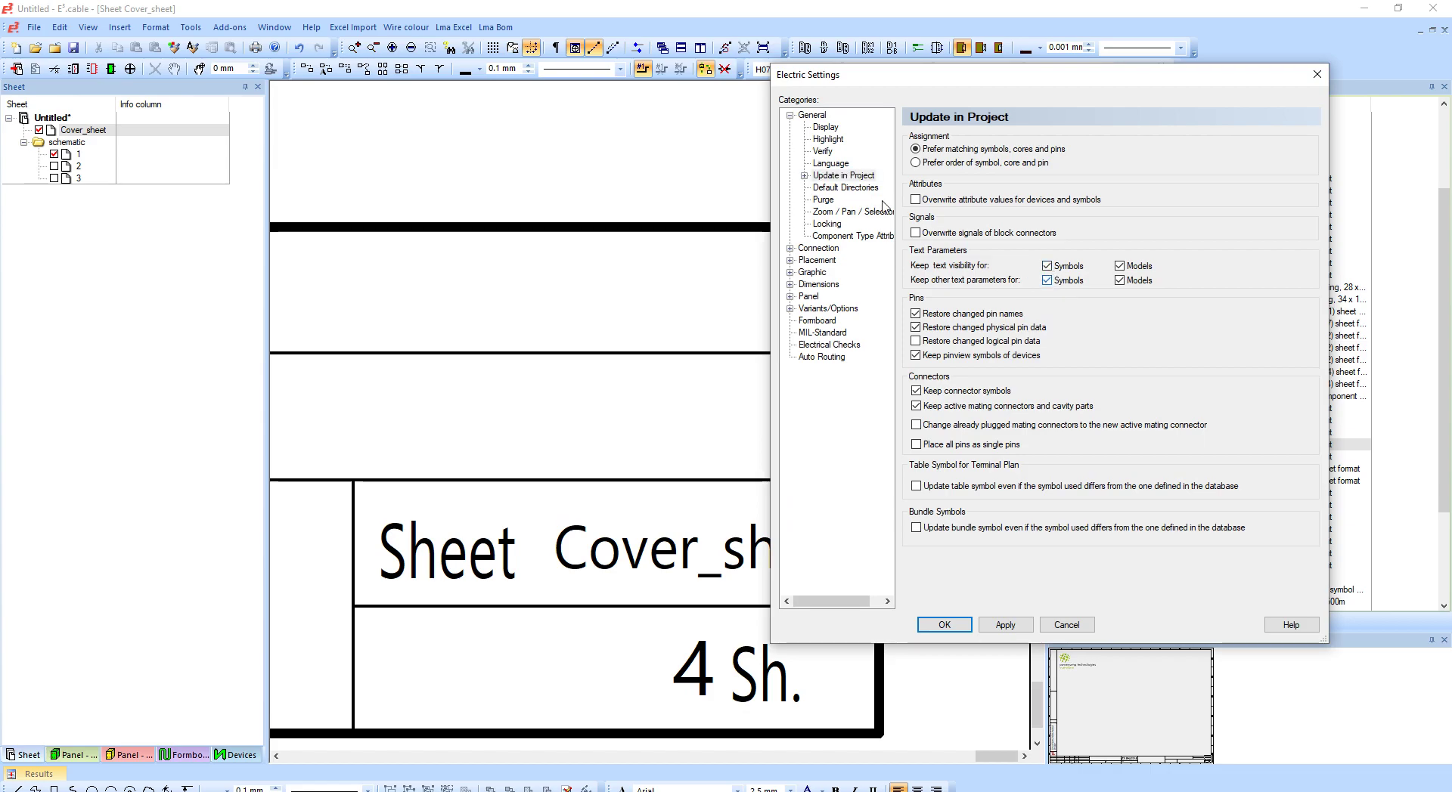
left_click(823, 127)
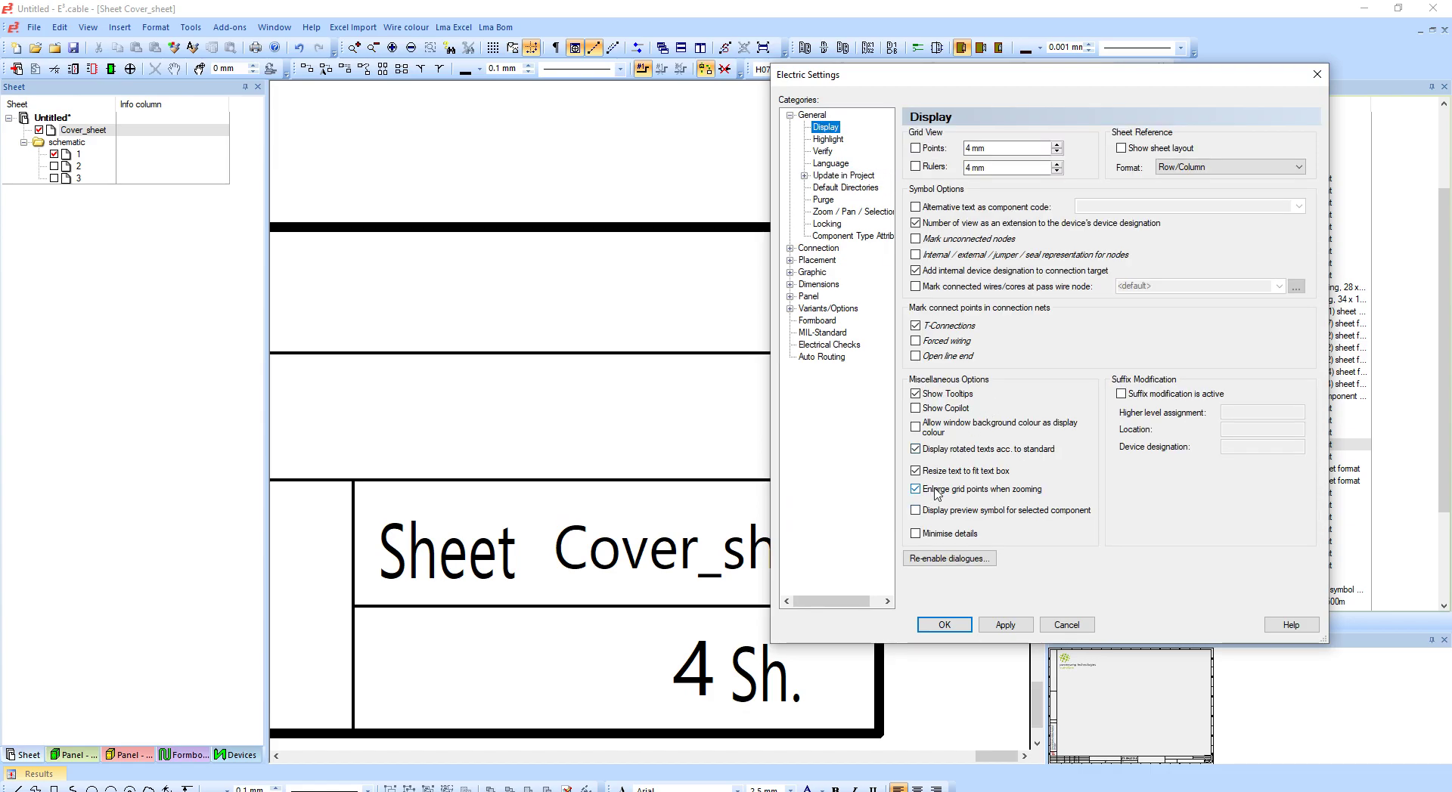
left_click_drag(1073, 80, 1174, 58)
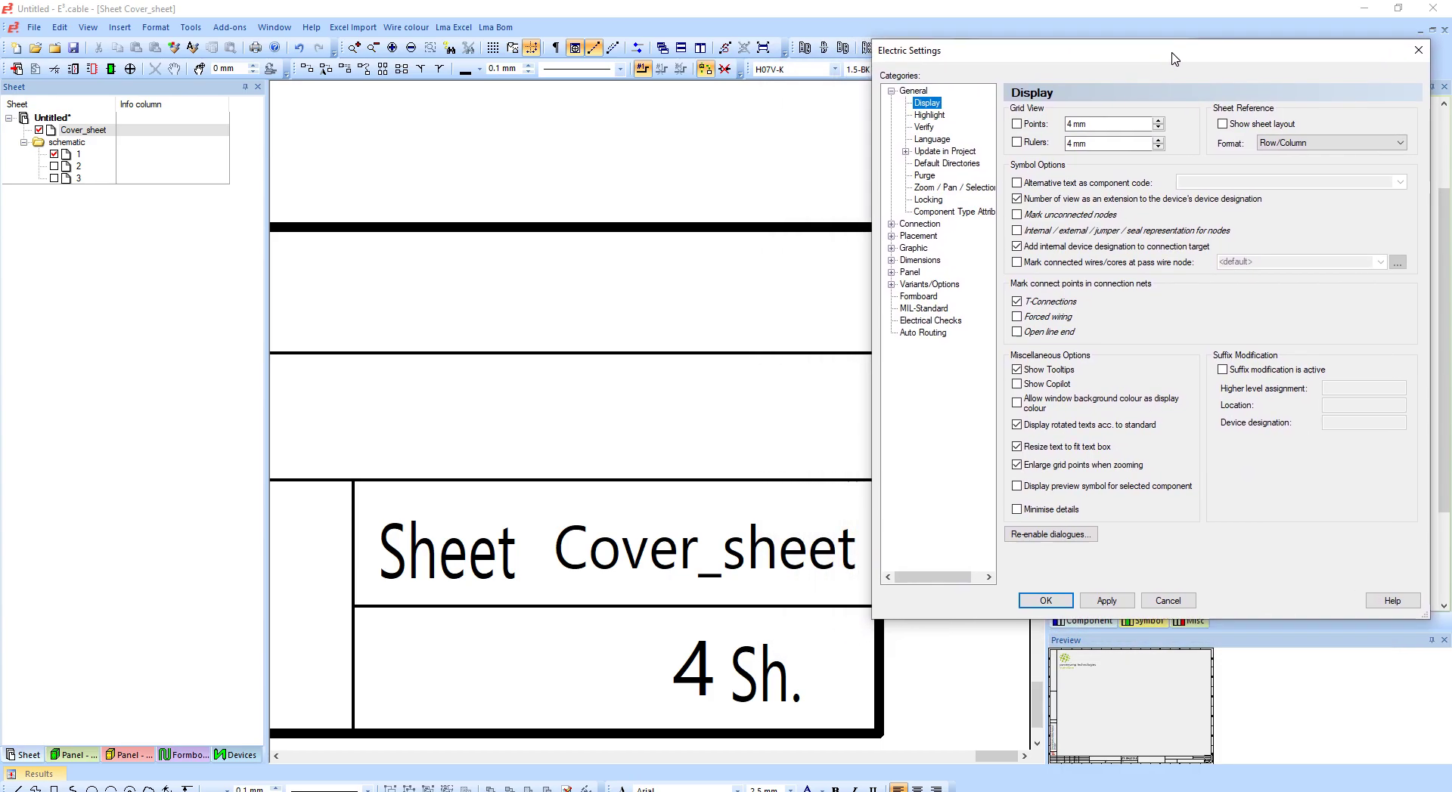
left_click(1016, 447)
left_click(1107, 602)
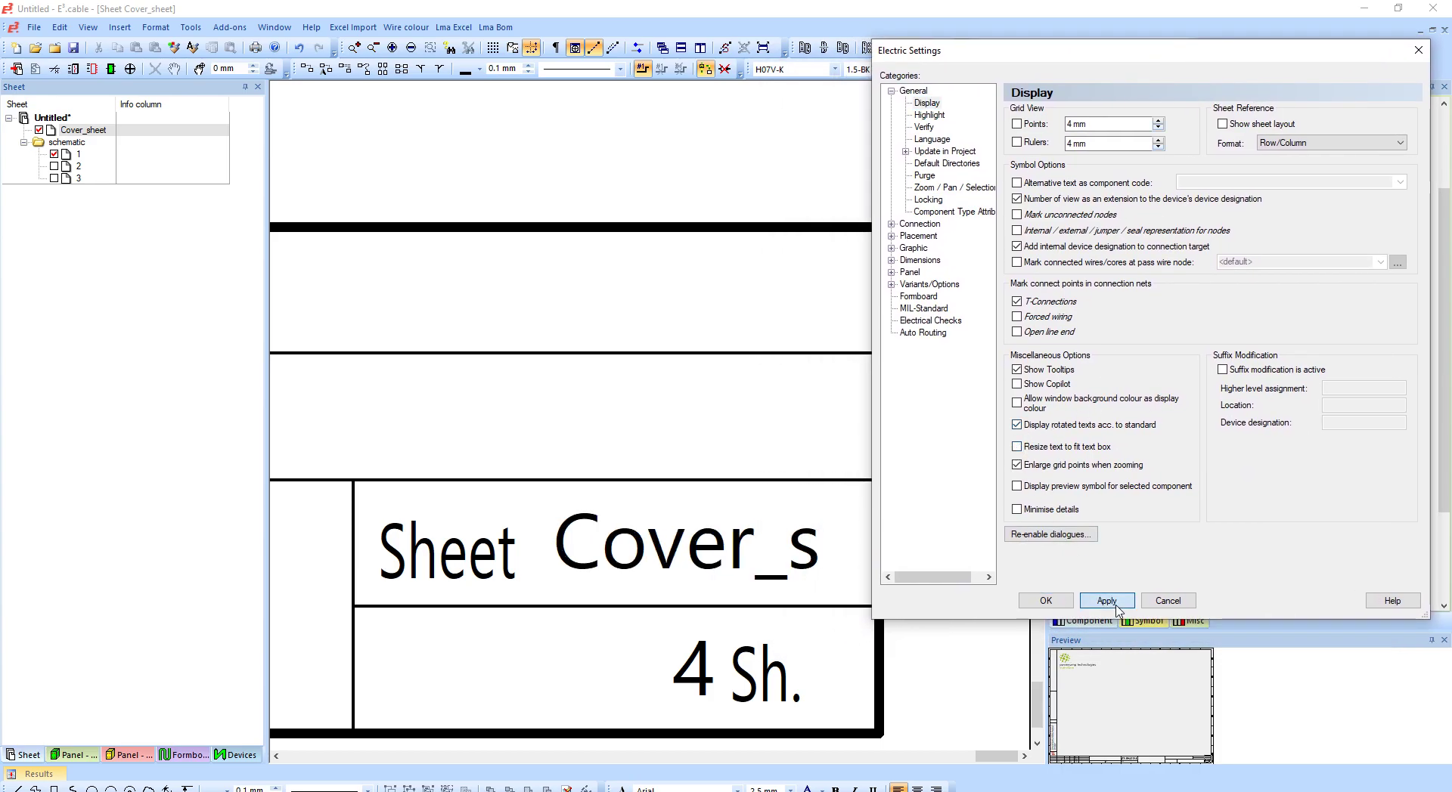
Step: Re-enable 'Resize text to fit text box', apply it, and close the settings with OK
left_click_drag(1069, 56, 1091, 50)
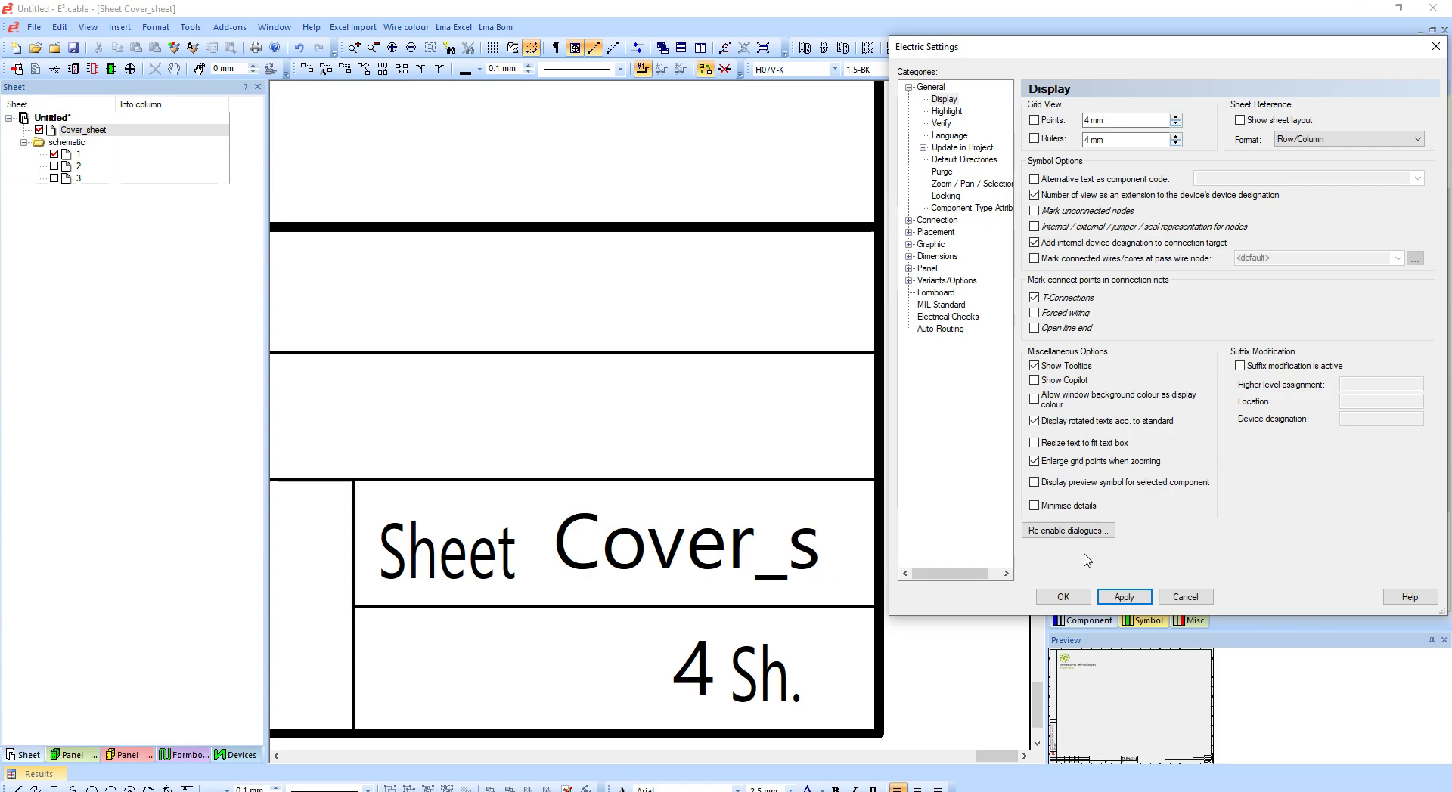
left_click(1034, 443)
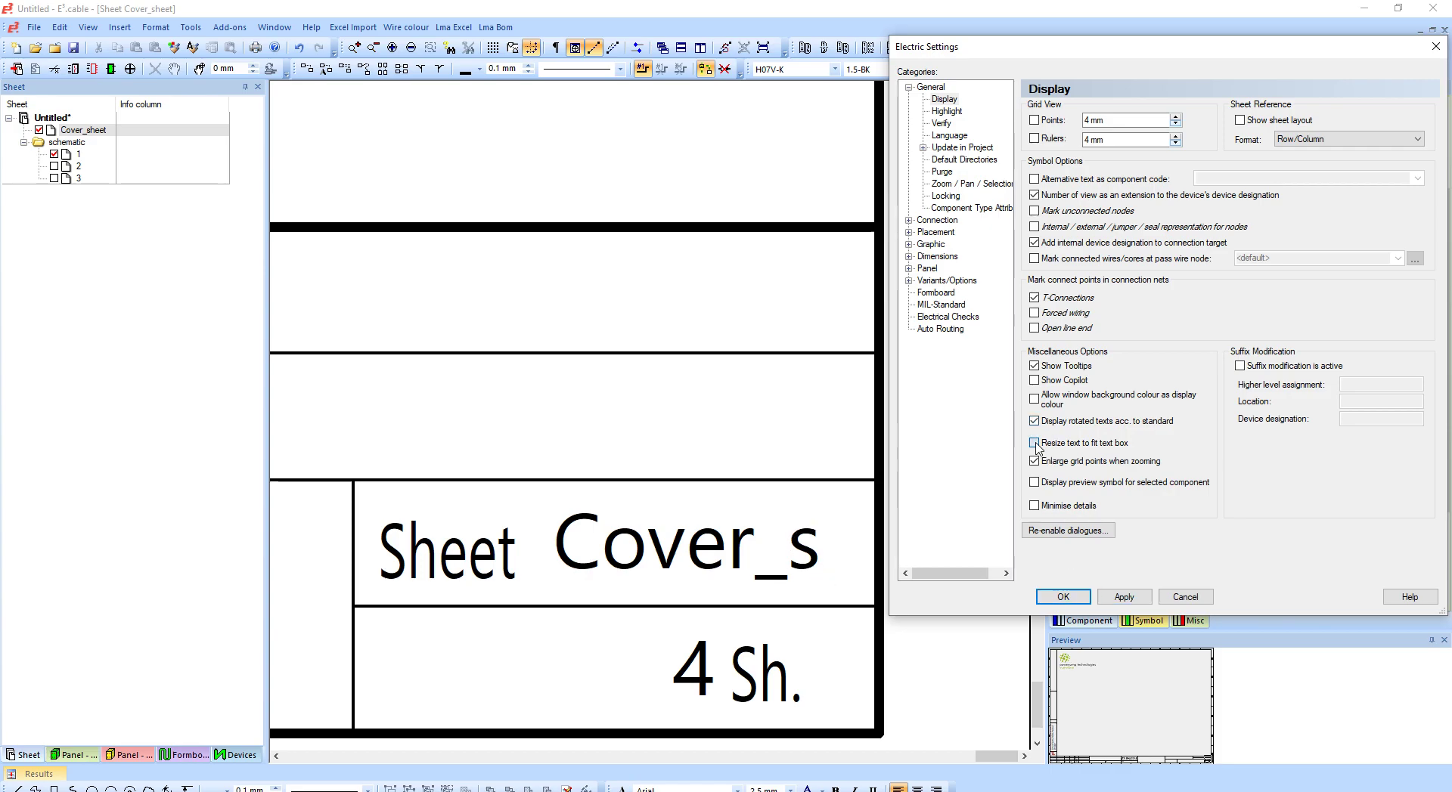
left_click(1124, 598)
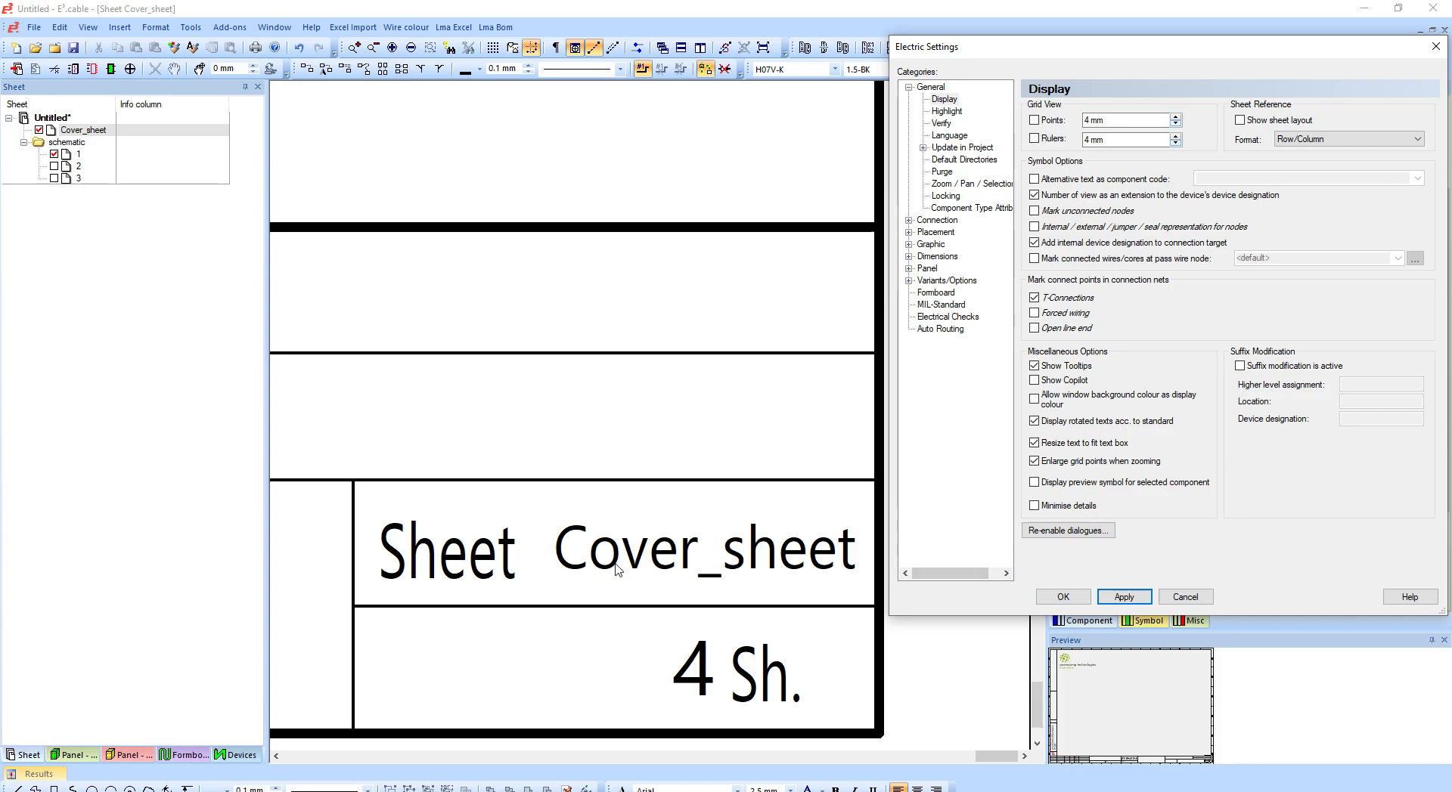
left_click(1063, 597)
double_click(701, 560)
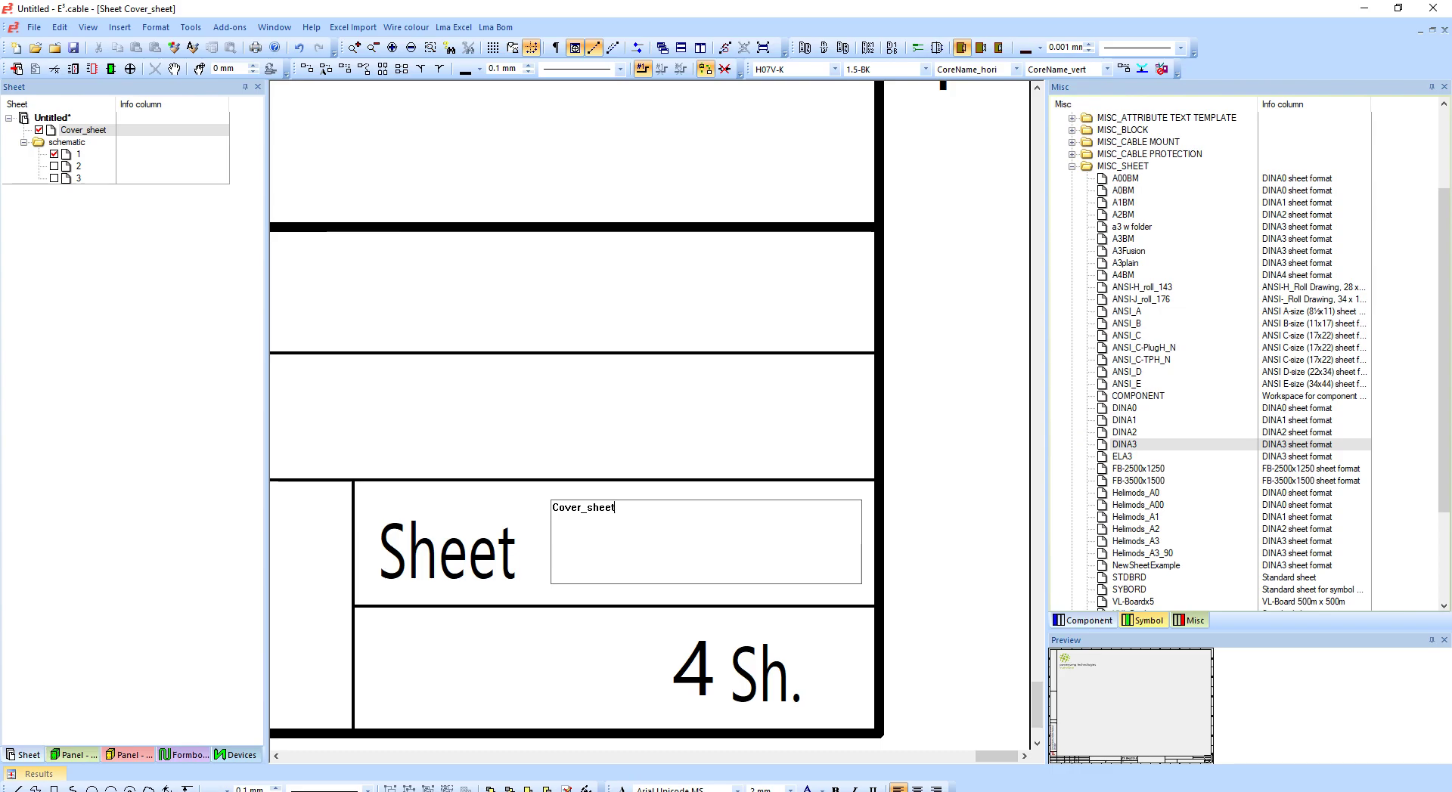
type("_example")
key("Return")
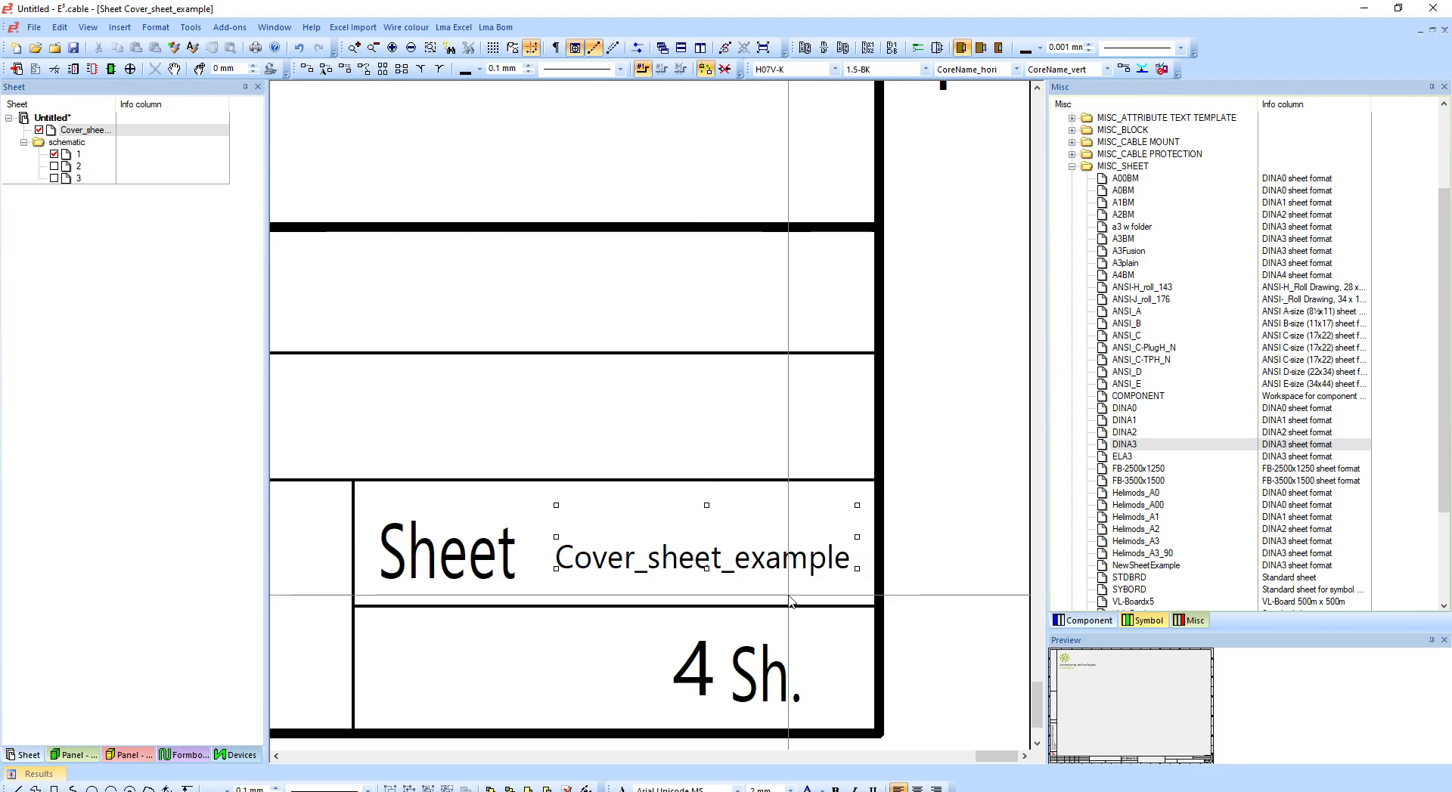
key("Return")
type("sdadasfsadfsa")
key("Return")
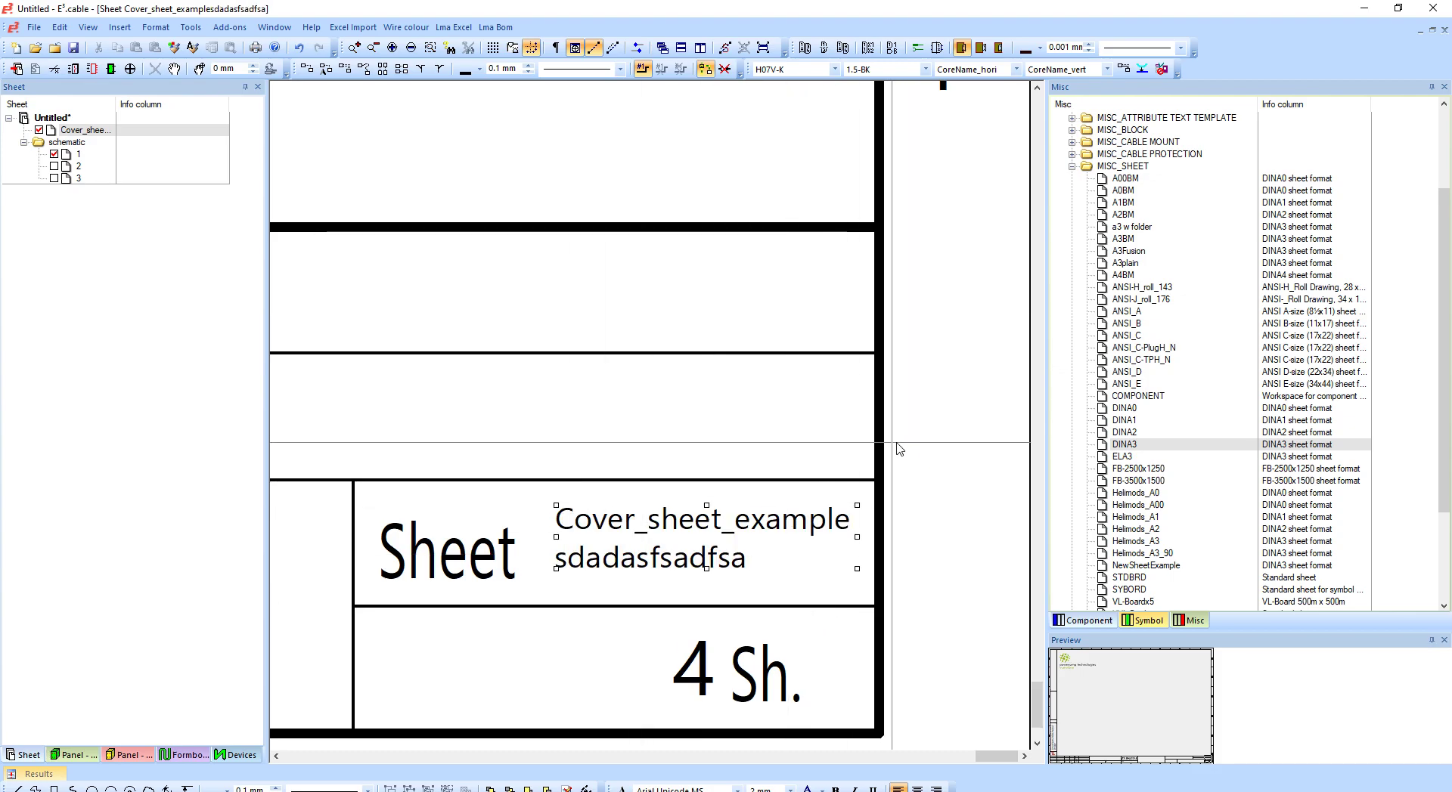
key("ctrl+z")
key("ctrl+z")
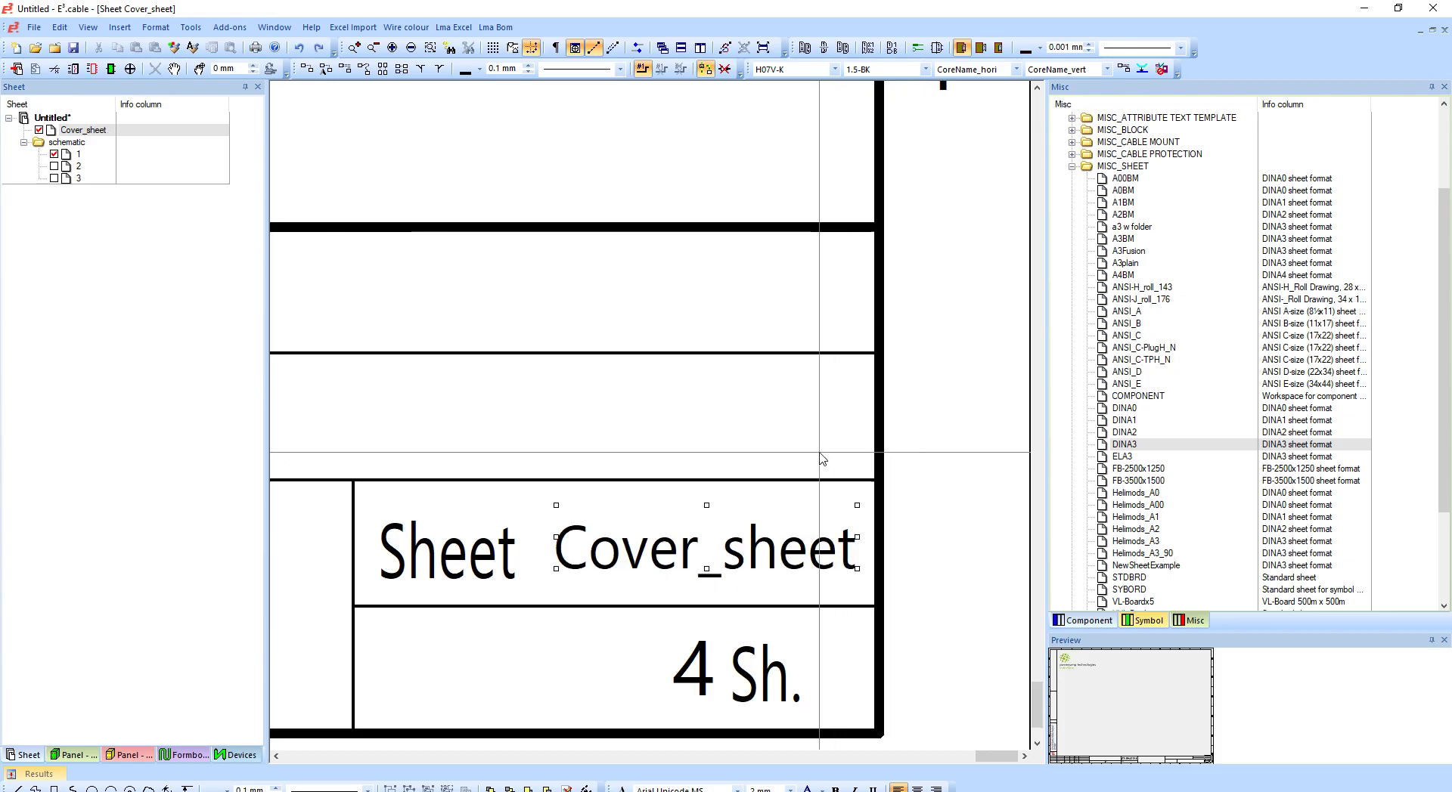
scroll(821, 459, "down", 3)
scroll(930, 690, "up", 3)
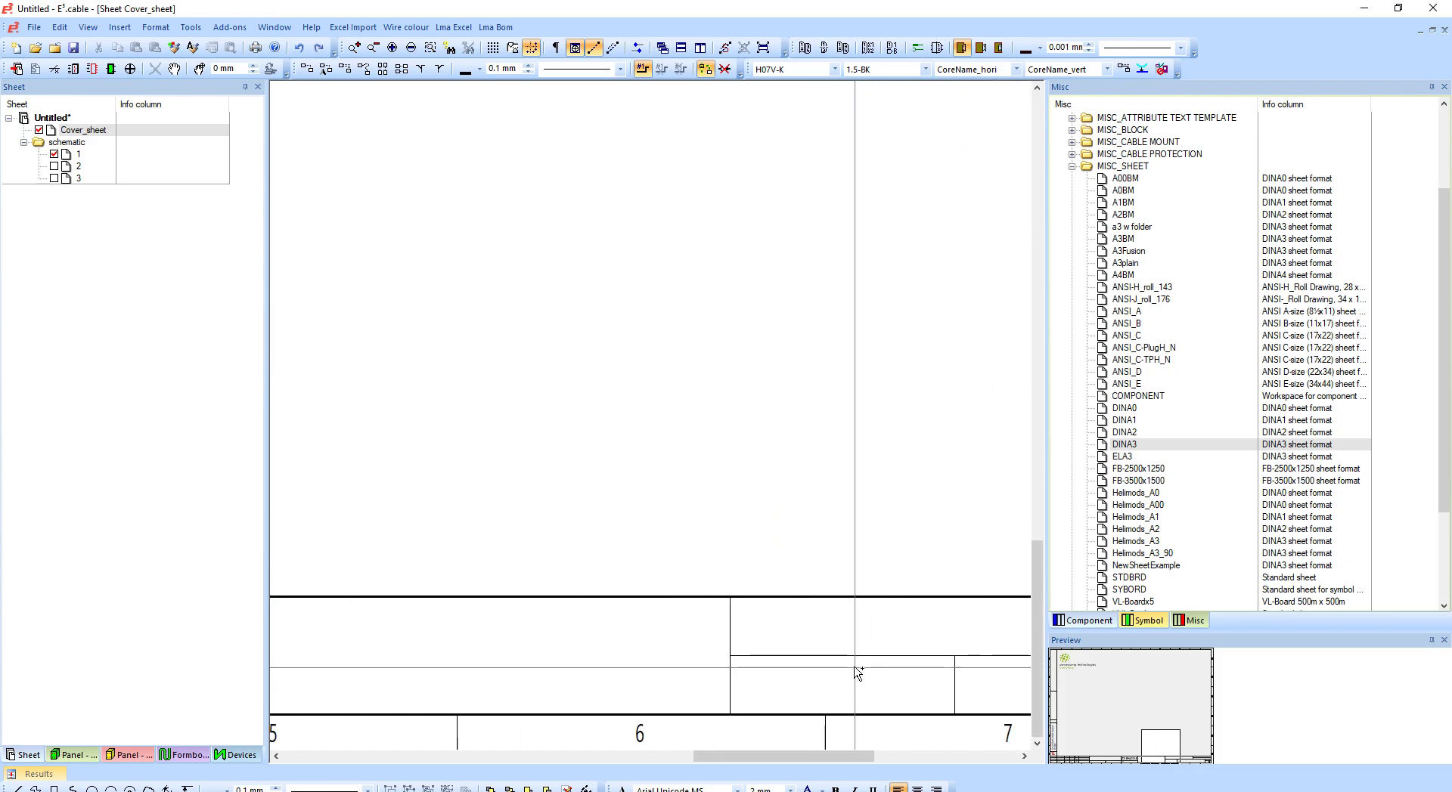
scroll(857, 672, "left", 10)
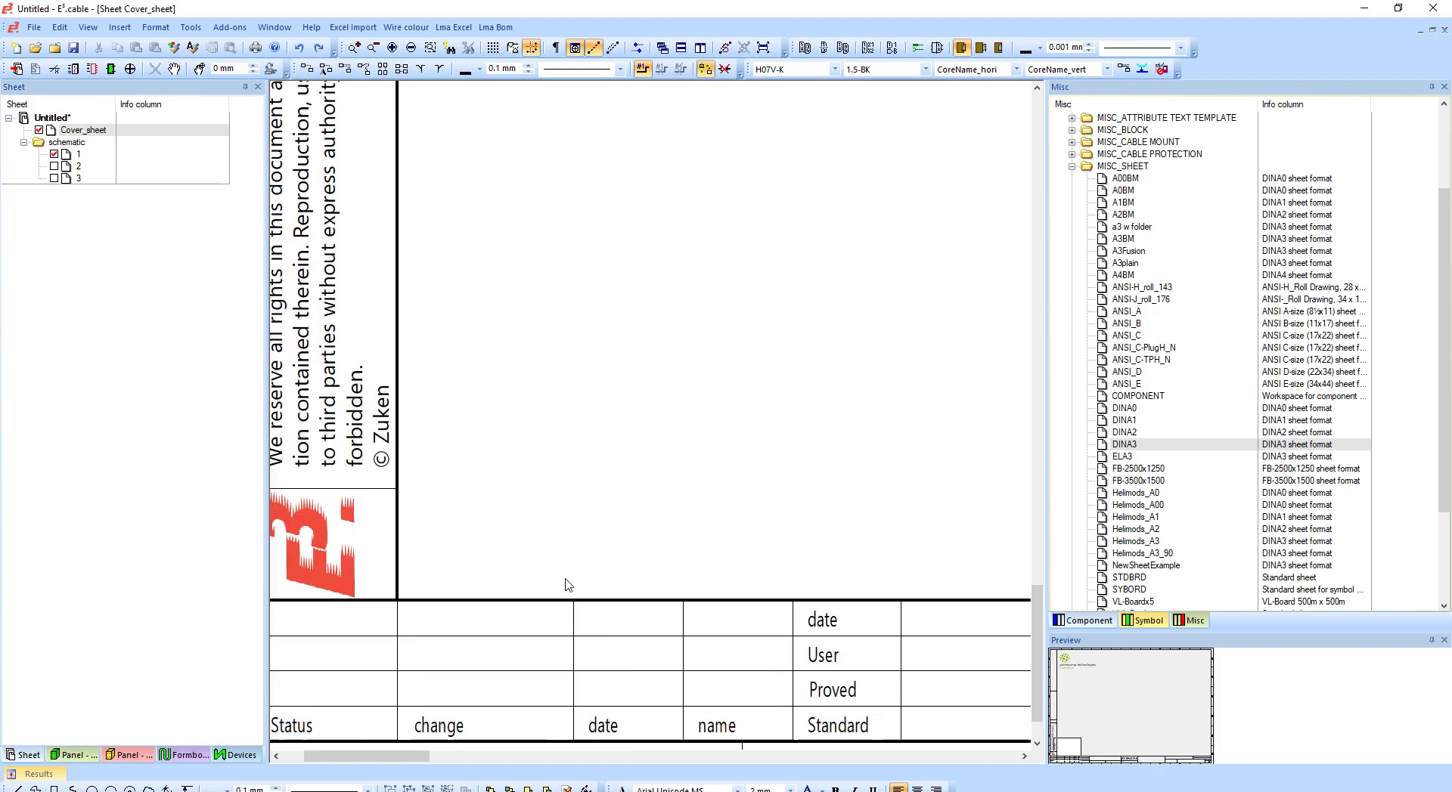
scroll(569, 582, "up", 2)
scroll(605, 586, "down", 2)
scroll(666, 590, "up", 2)
scroll(675, 575, "down", 5)
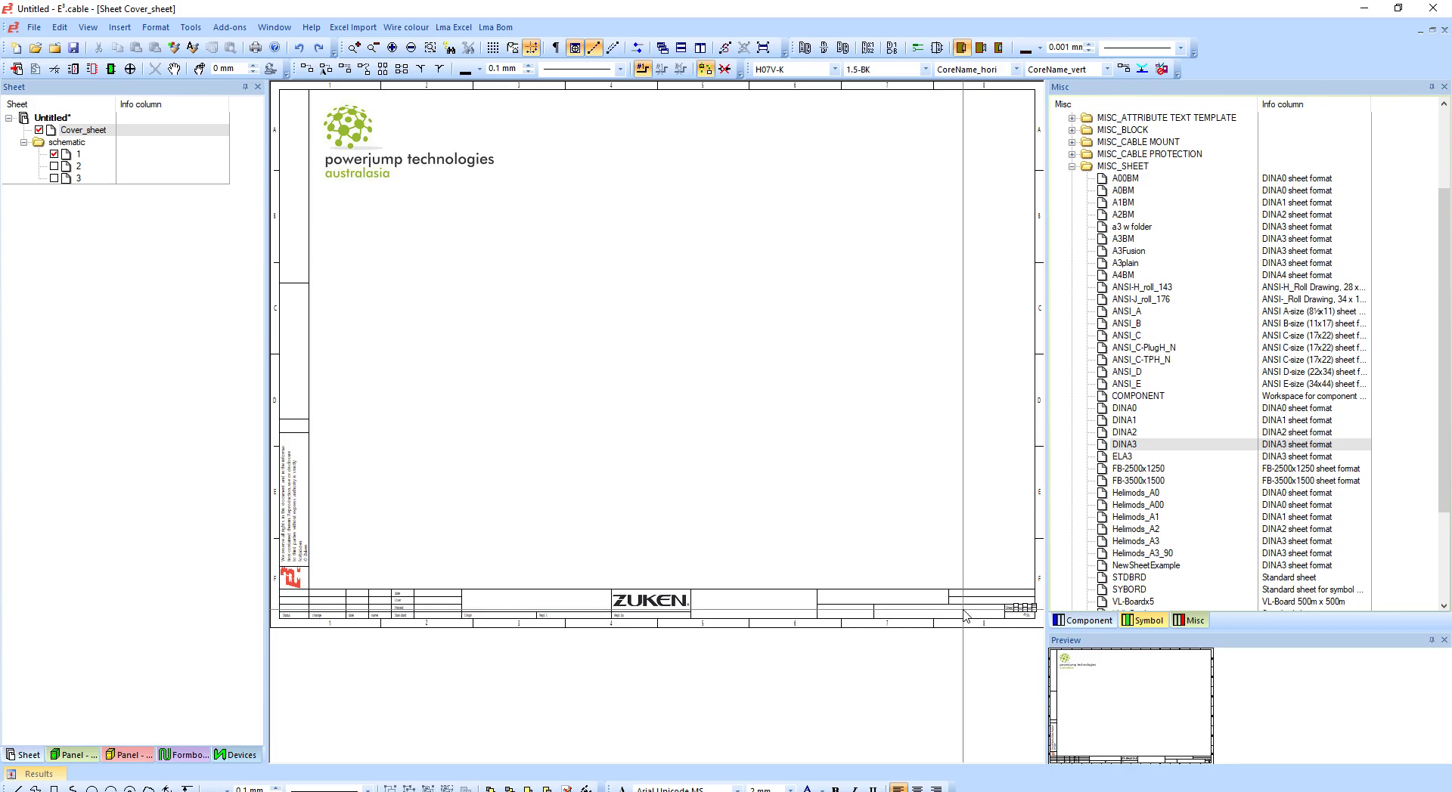
scroll(965, 615, "up", 5)
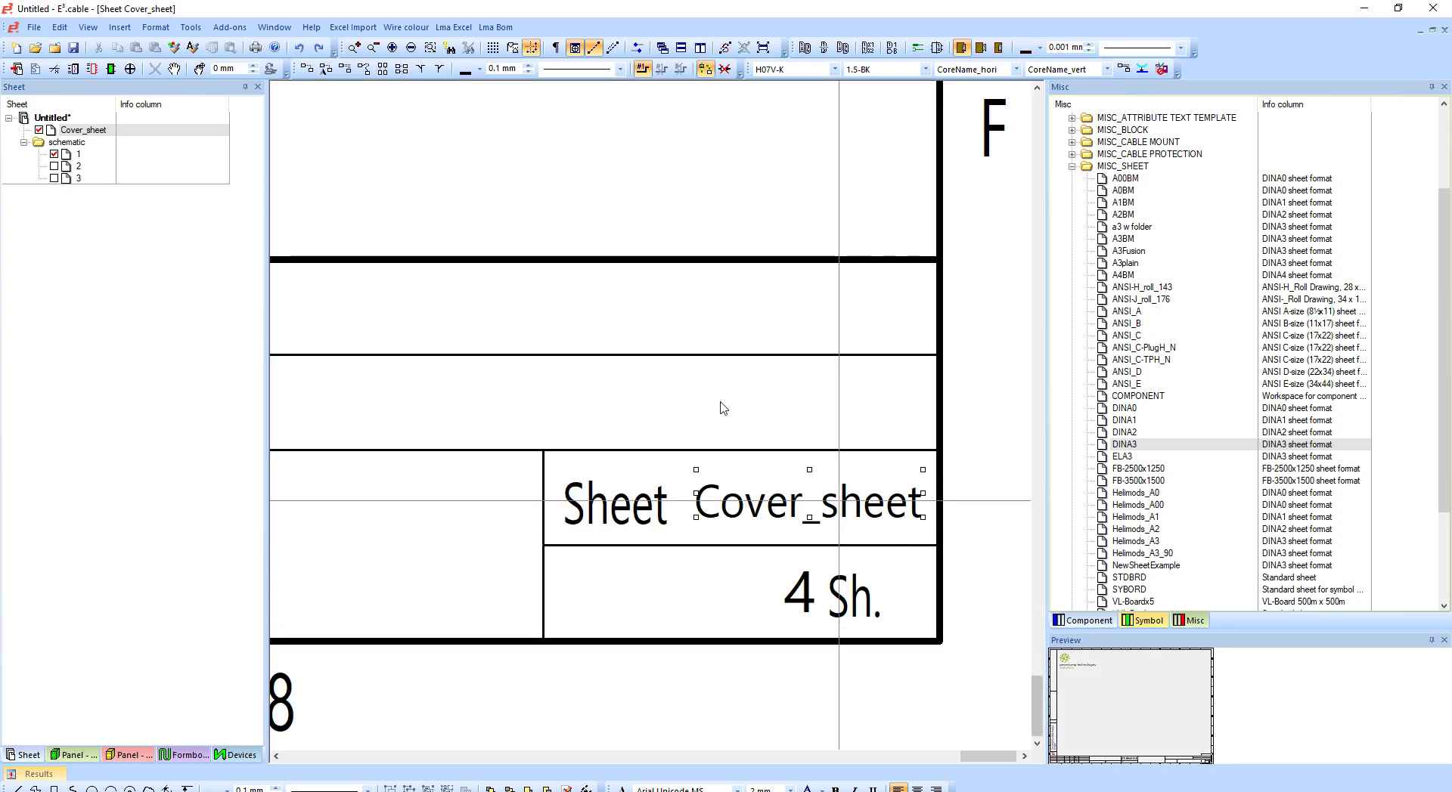
key("Escape")
key("ctrl+alt+s")
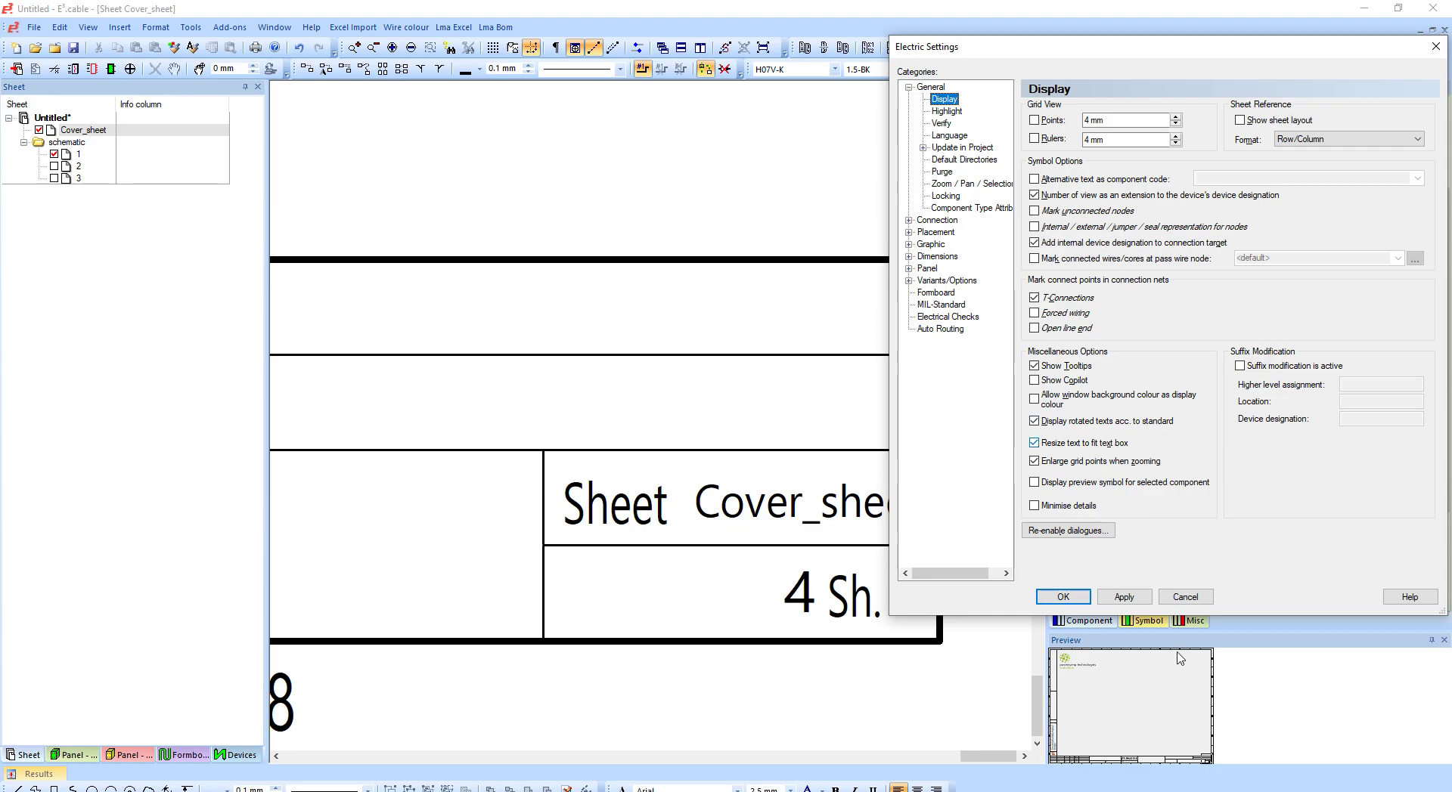
left_click(1062, 596)
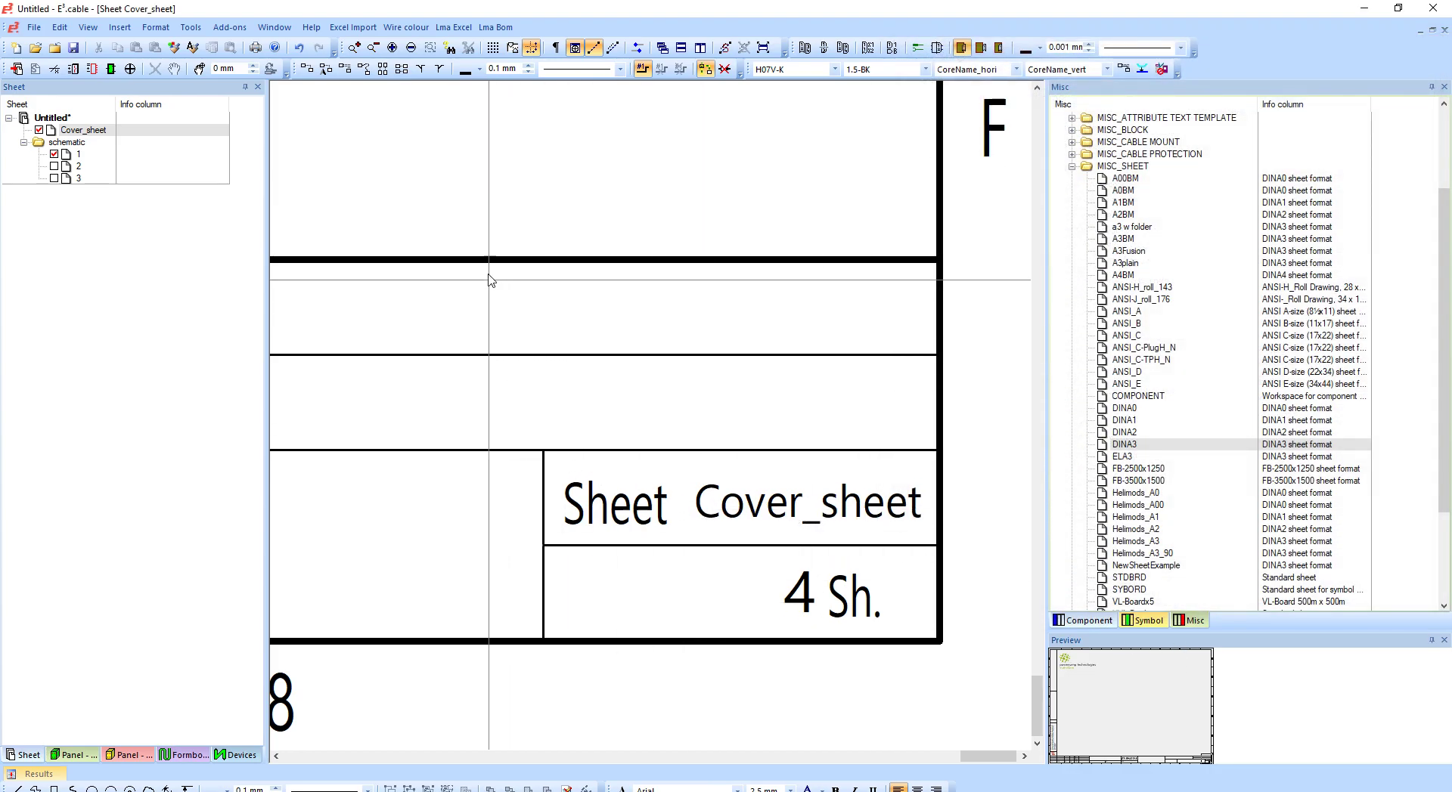
key("Home")
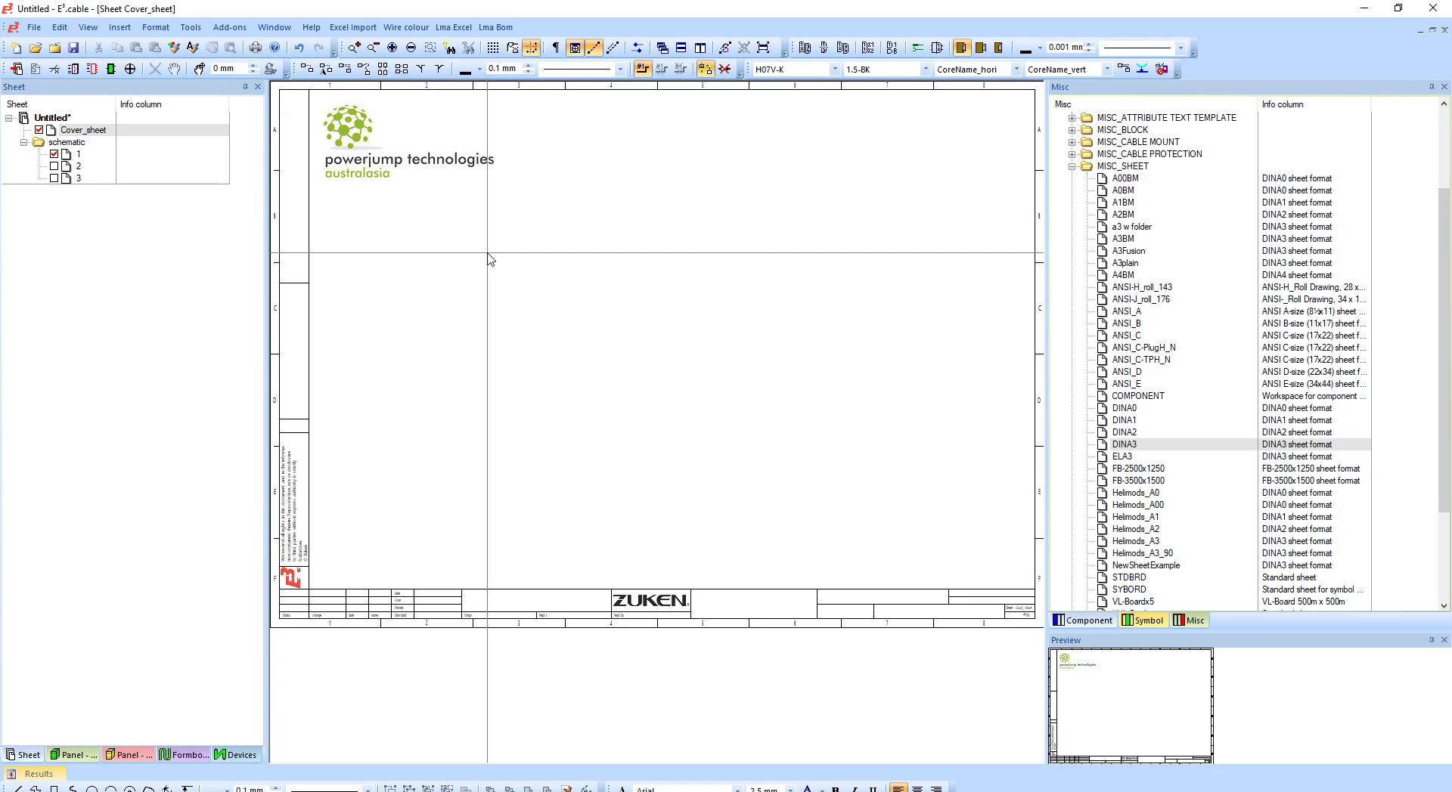